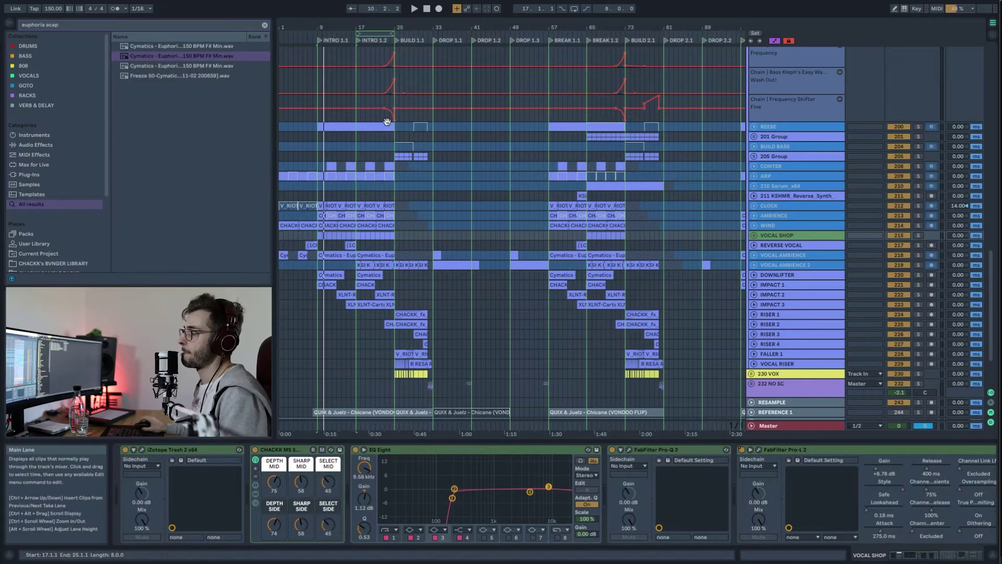
- Play the arrangement from bar 25 at BUILD 1.1 through the first drop, examining the drum and drop tracks
scroll(413, 73, "up", 3)
scroll(410, 78, "up", 8)
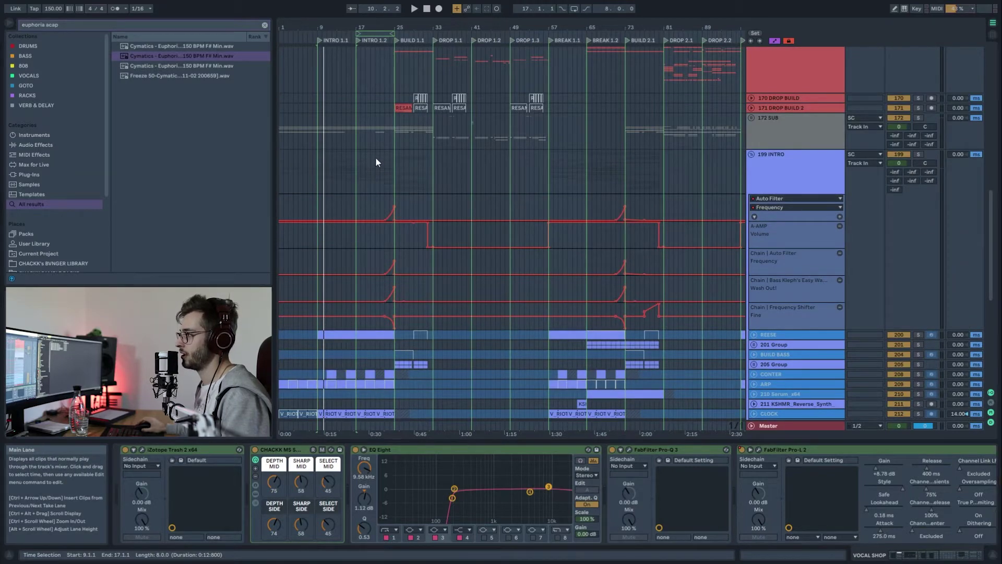
left_click(395, 152)
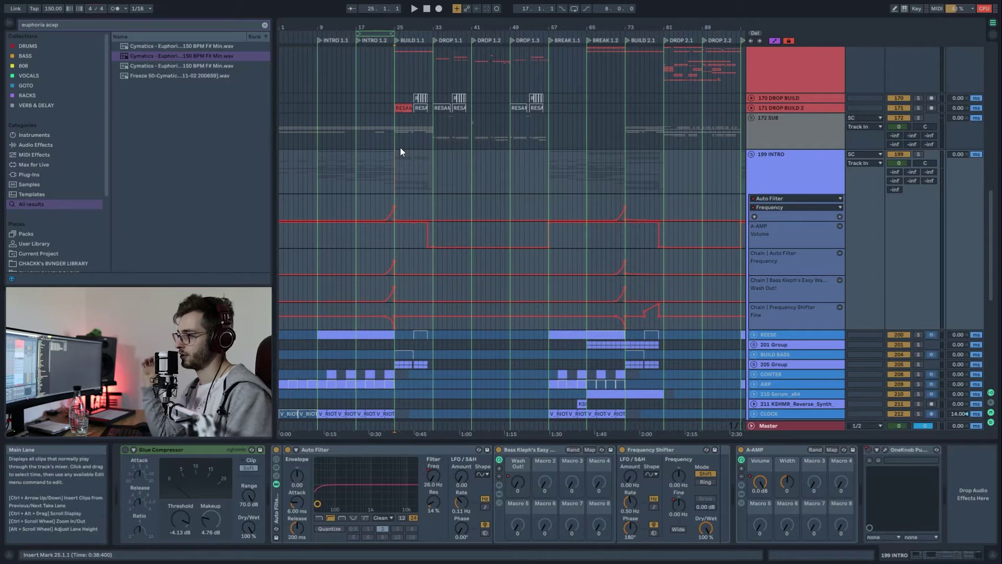
key("space")
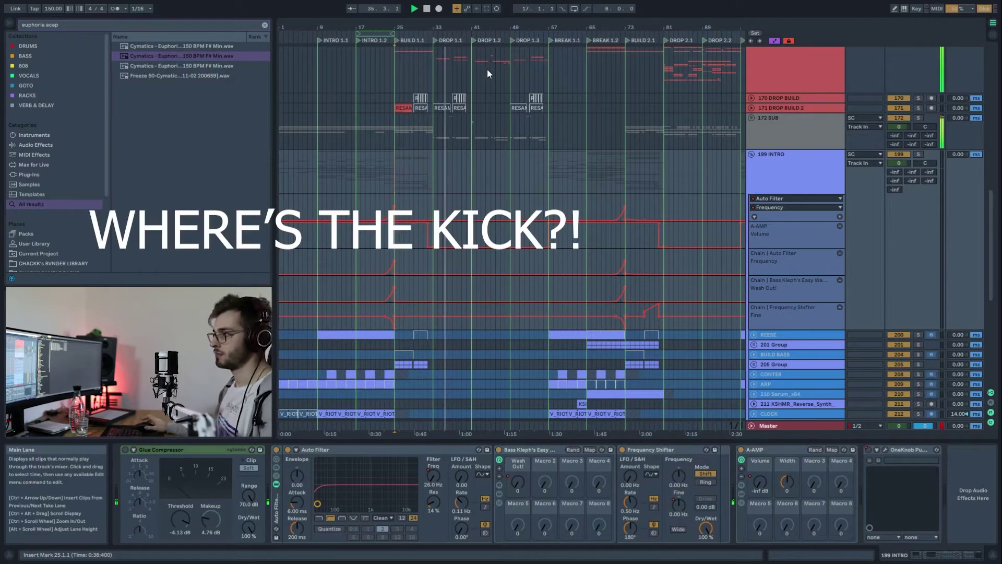
scroll(470, 133, "up", 3)
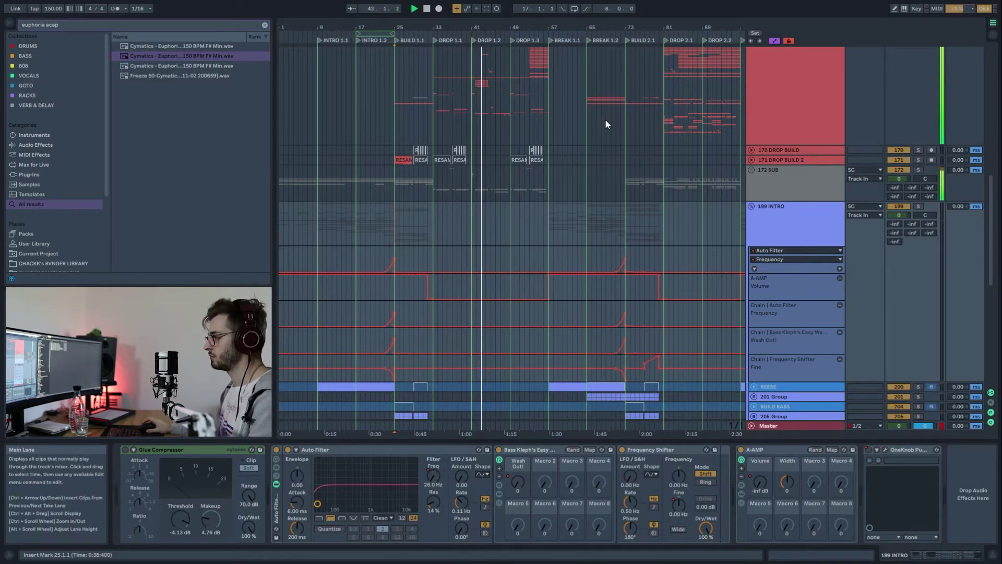
scroll(606, 121, "up", 2)
scroll(606, 120, "up", 3)
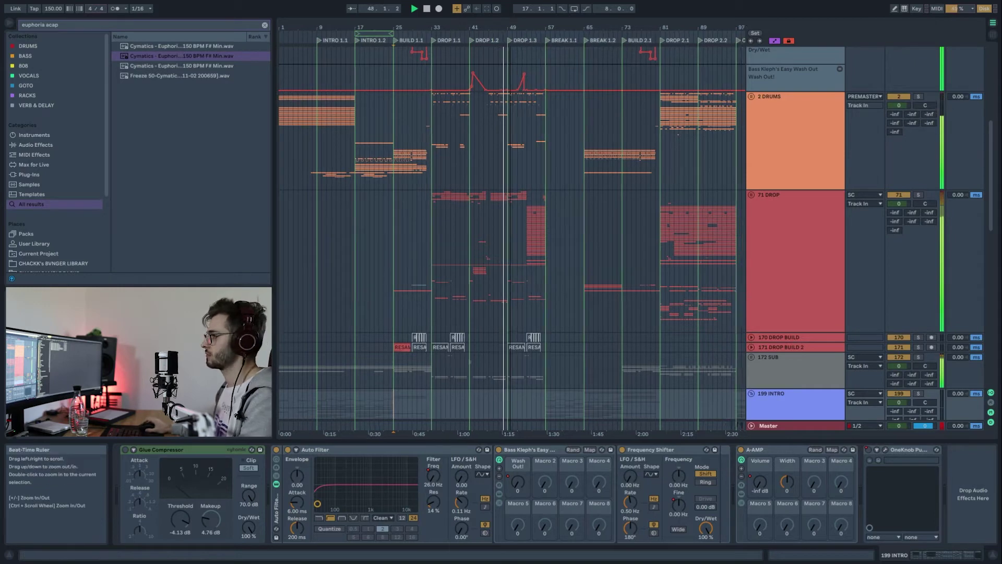
scroll(464, 68, "right", 3)
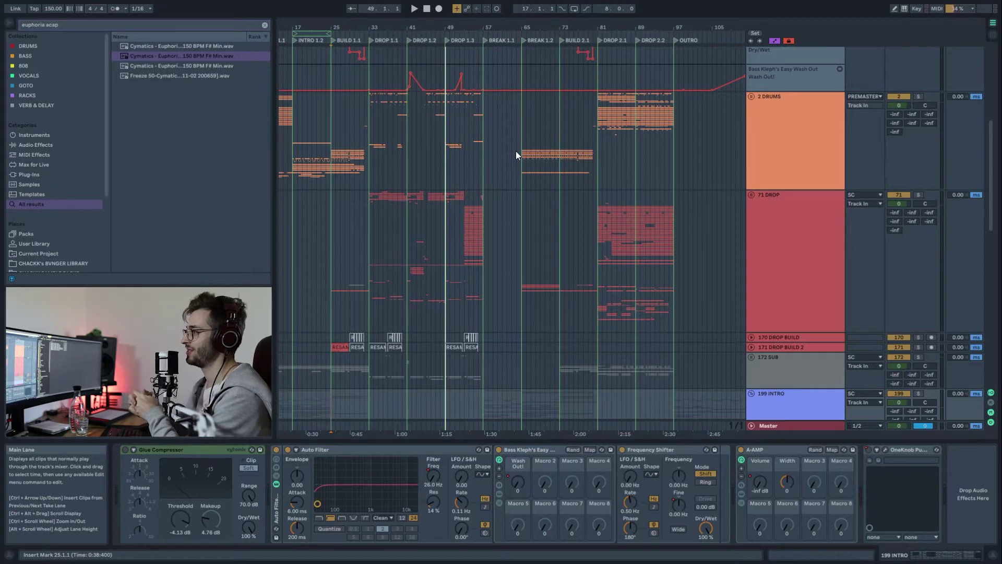
- Play the end of BUILD 2.1 into DROP 2.1 from bar 77, examining the drum and drop groups
left_click(582, 229)
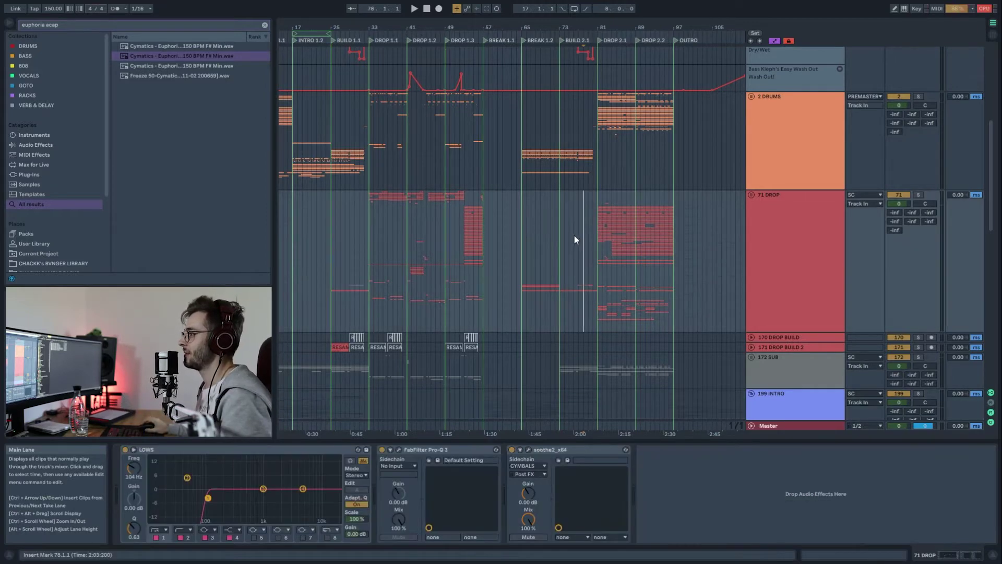
key("space")
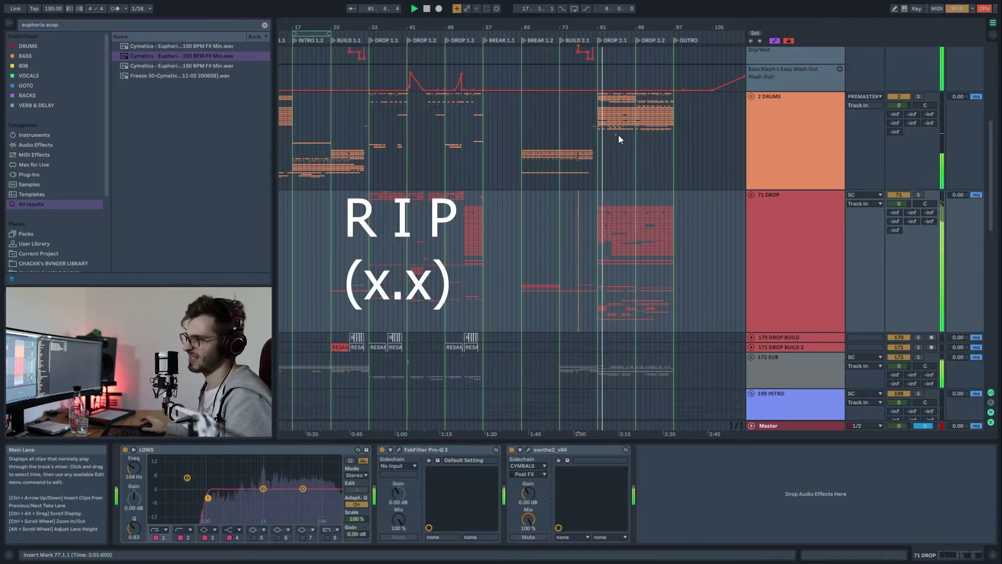
scroll(629, 151, "up", 3)
scroll(627, 159, "up", 3)
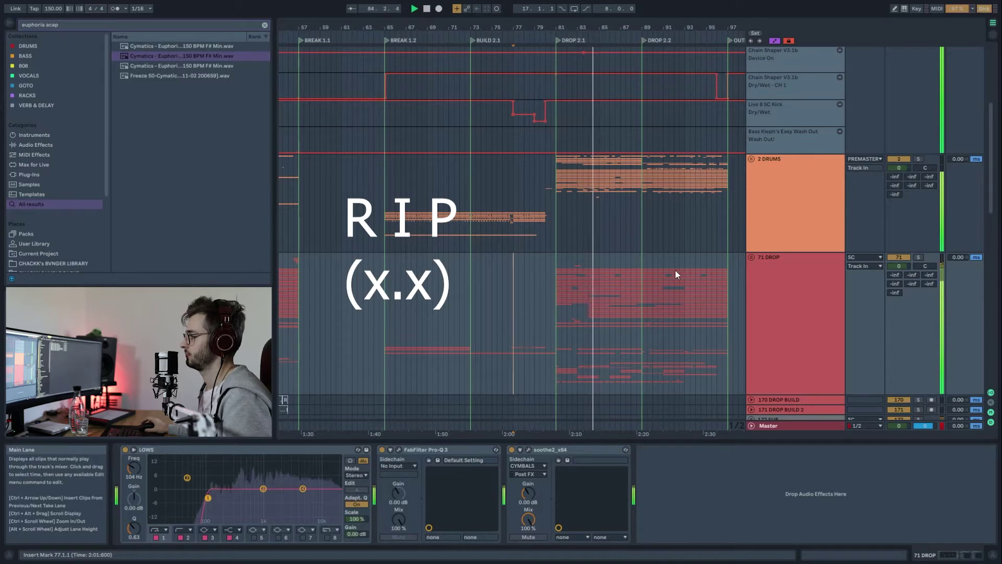
scroll(672, 275, "down", 1)
scroll(673, 271, "down", 3)
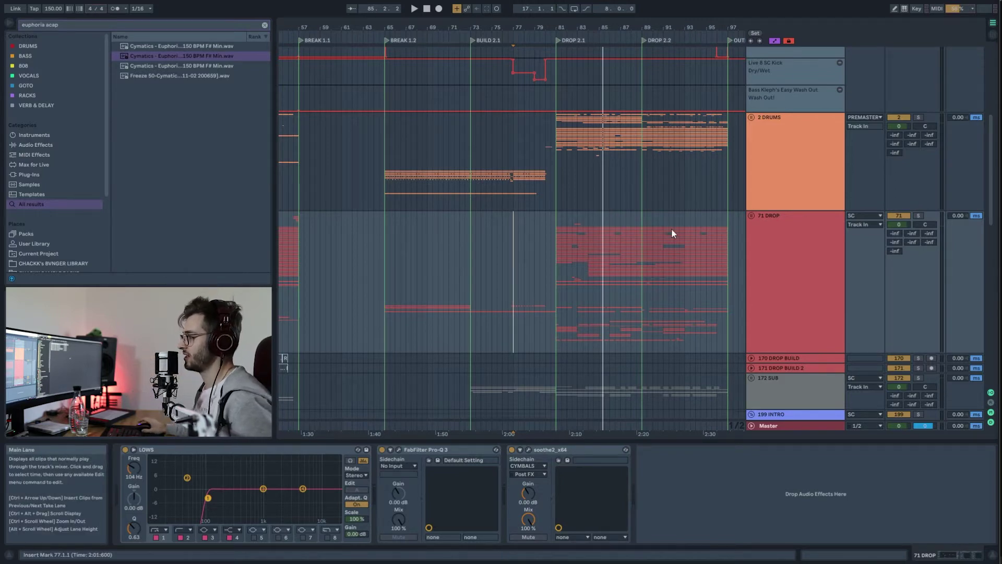
- Mark the start of DROP 2.1, select the INTRO 1.2 range on the DRUMS group, and set the insert mark at bar 1
left_click(557, 268)
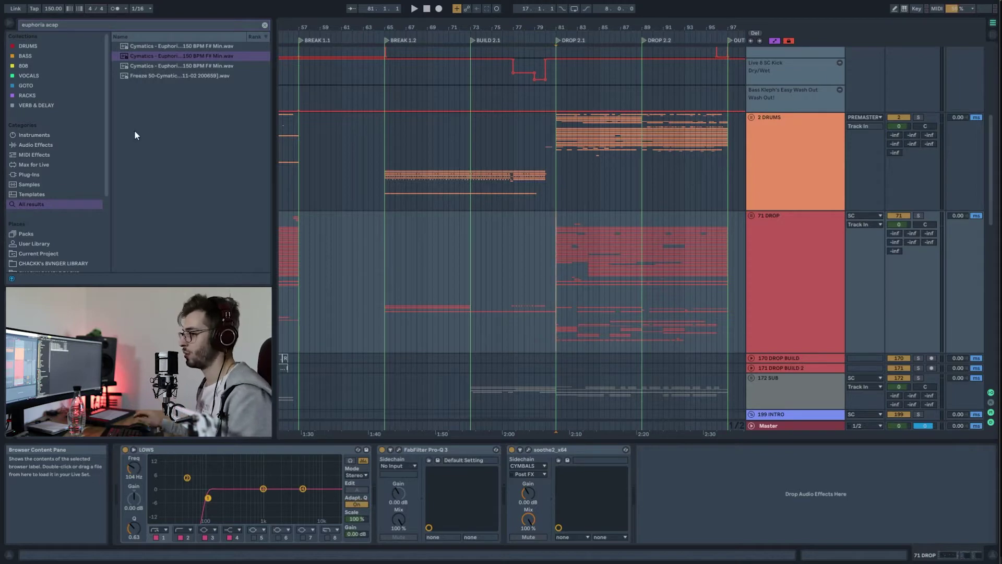
left_click_drag(412, 24, 553, 25)
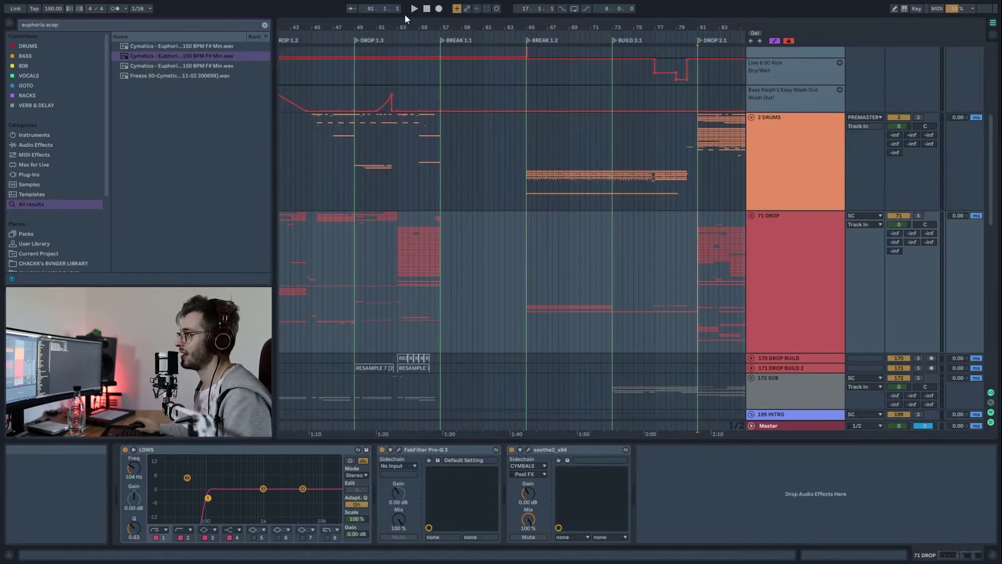
left_click_drag(389, 23, 543, 15)
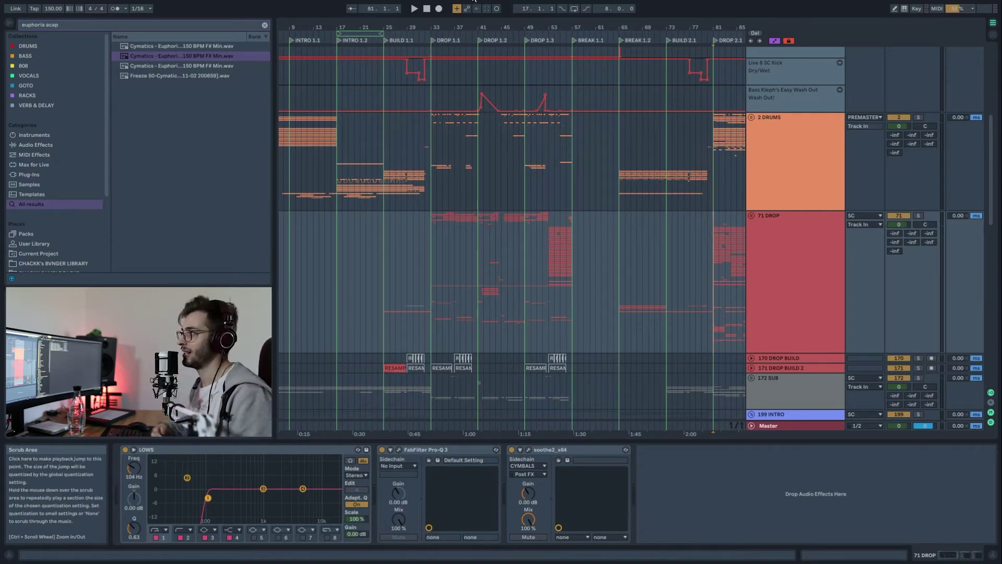
left_click_drag(353, 23, 388, 24)
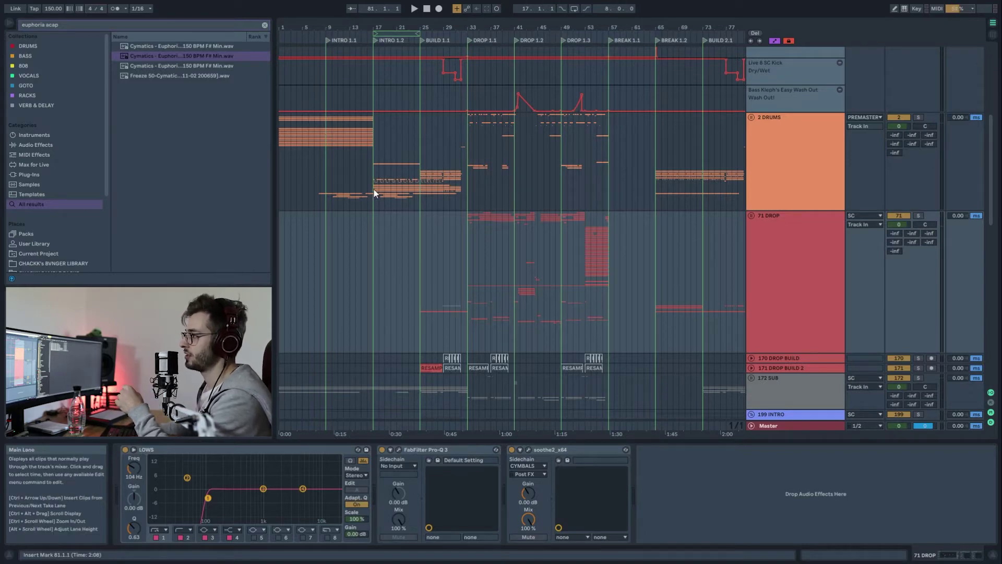
left_click_drag(374, 193, 420, 192)
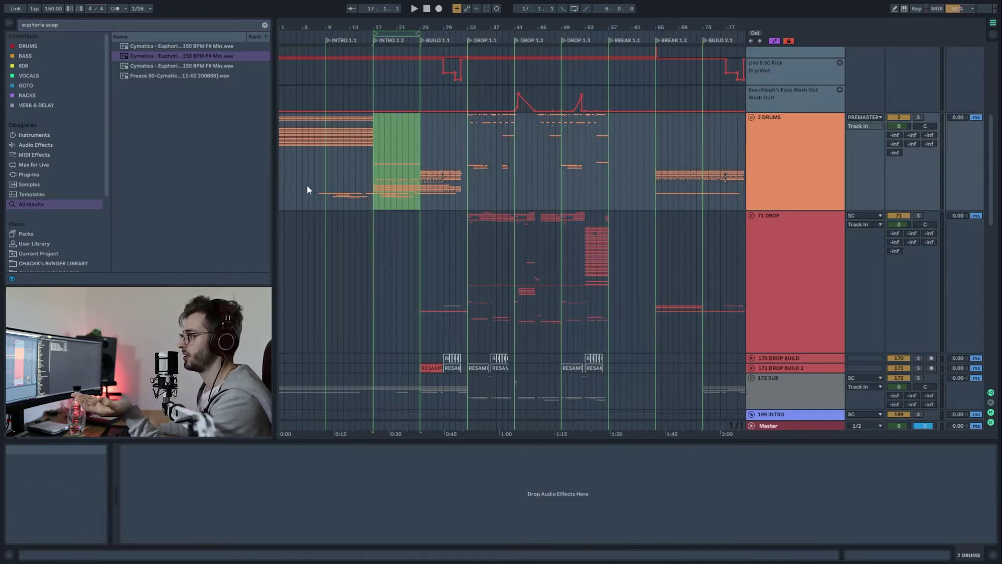
left_click_drag(324, 190, 243, 187)
left_click(309, 189)
left_click(280, 186)
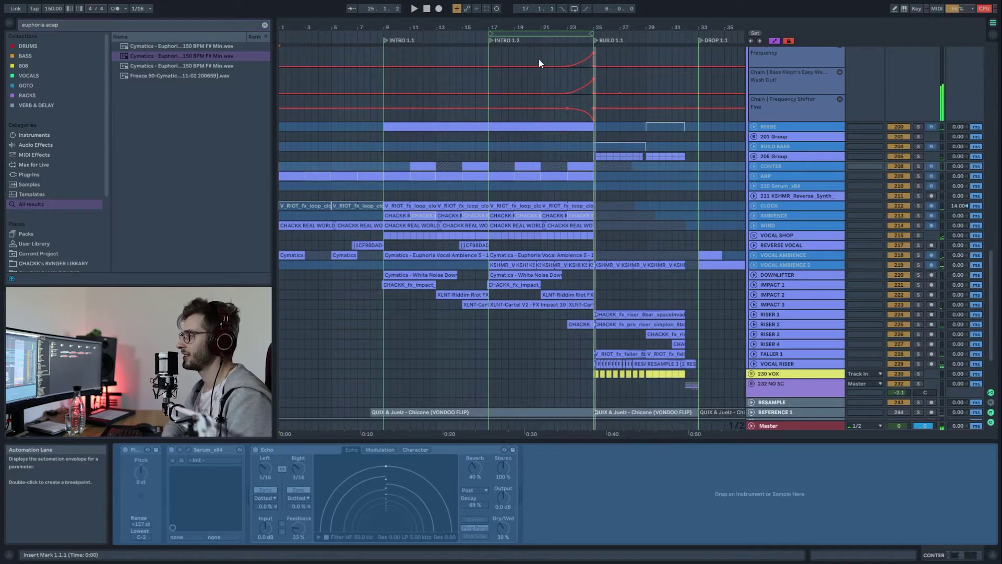
- Solo the ARP track and play it from the song's start
scroll(417, 130, "up", 3)
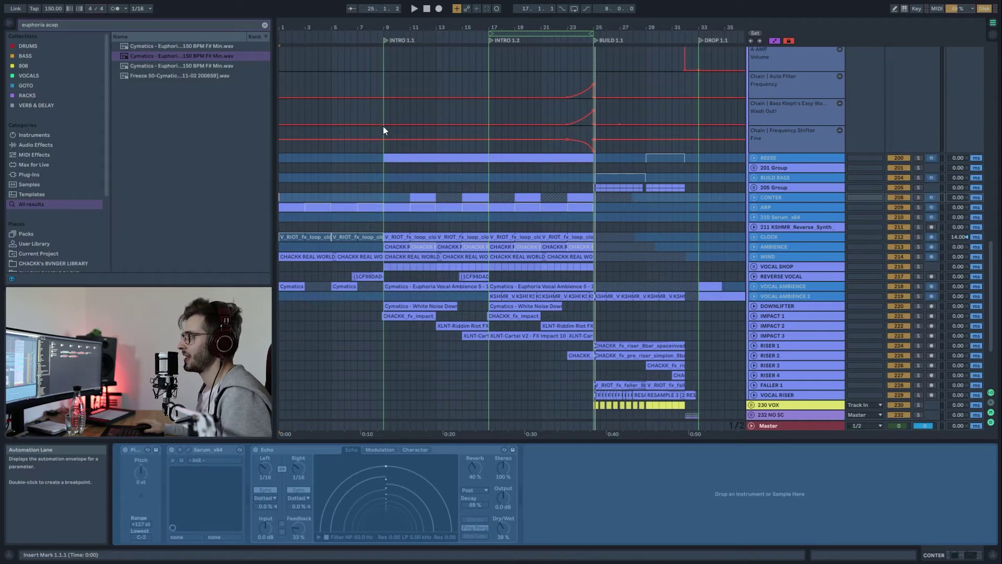
left_click(918, 207)
key("space")
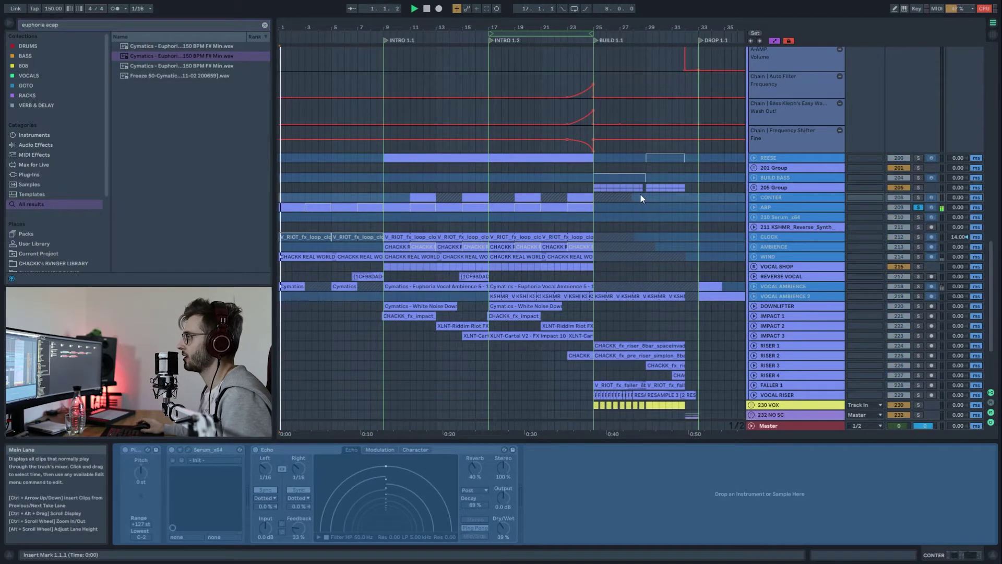
- Unfold the ARP track and unfreeze it
left_click(766, 208)
left_click(754, 208)
right_click(778, 209)
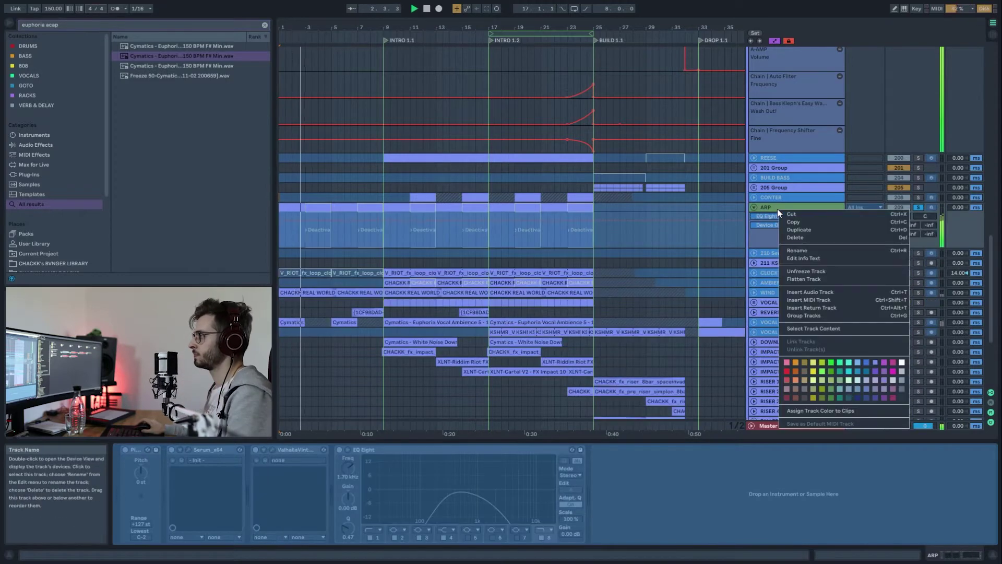
left_click(817, 270)
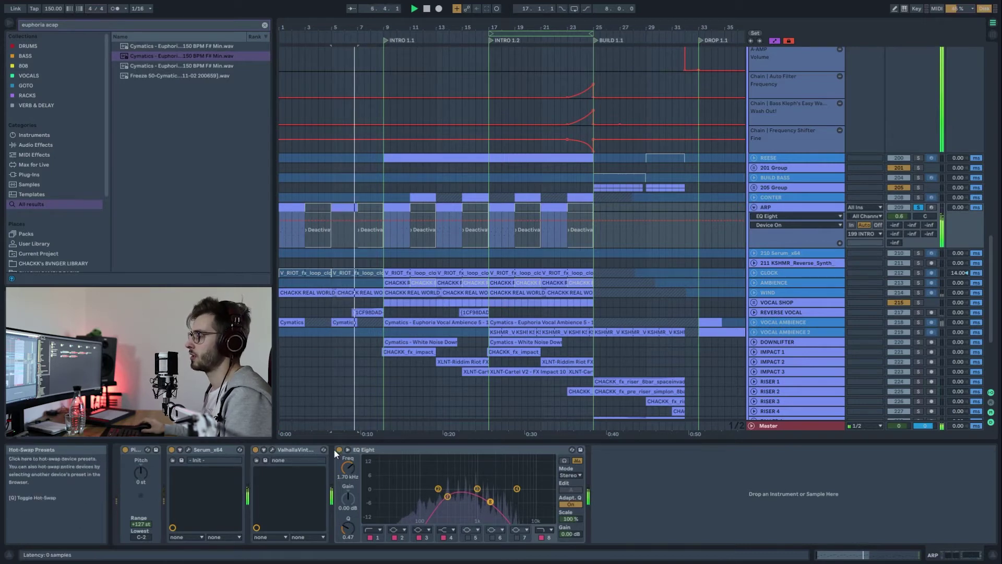
- Open ValhallaVintageVerb on the ARP track, bypass it and EQ Eight, and play the dry arp
left_click(399, 449)
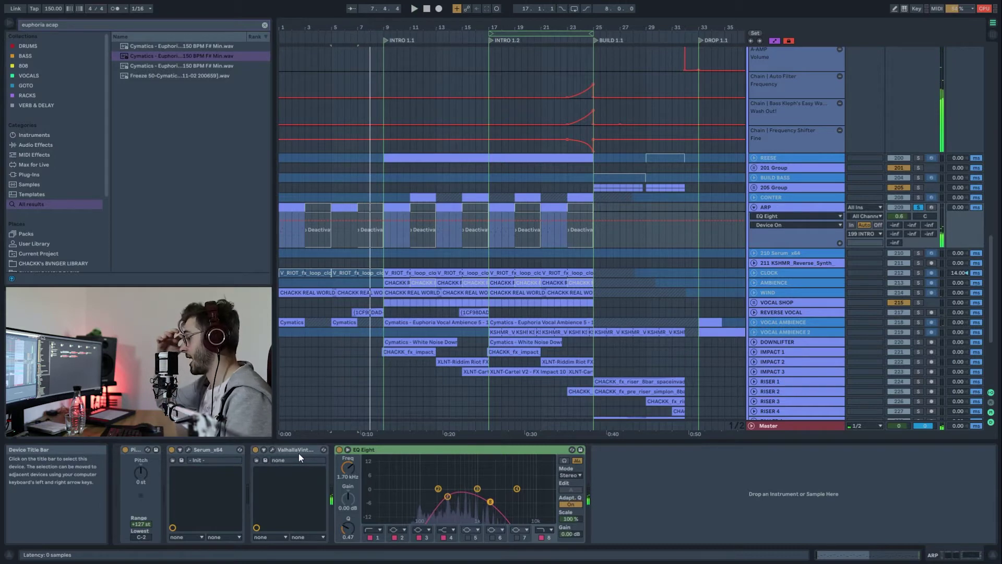
left_click(274, 449)
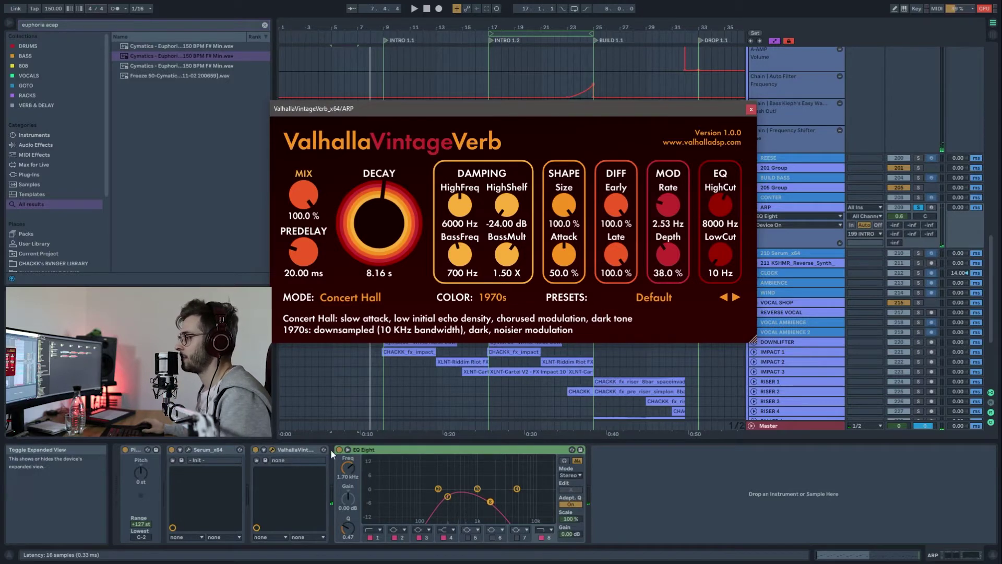
left_click(339, 449)
left_click(256, 450)
key("space")
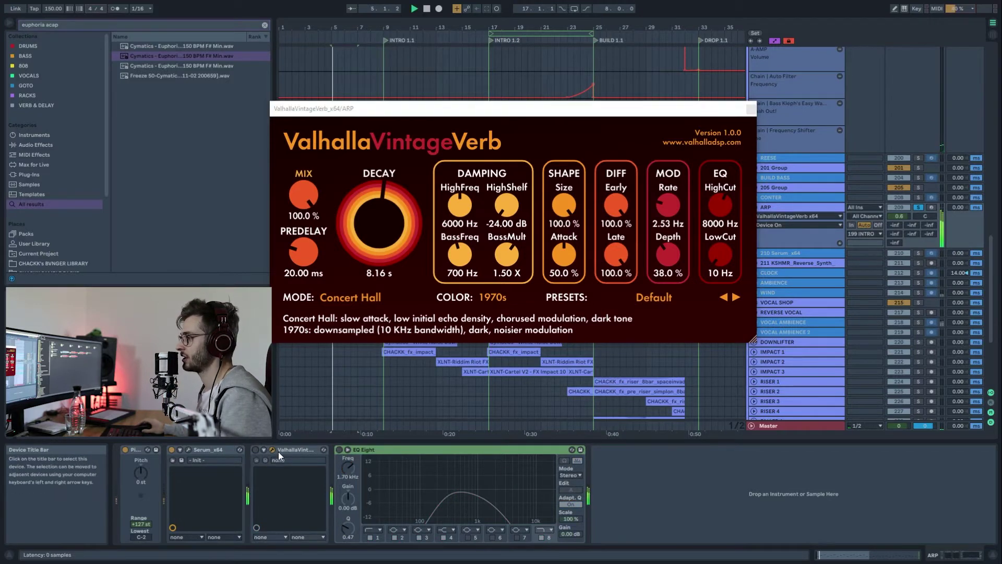
- Switch ValhallaVintageVerb and EQ Eight on again, and close the reverb's window
left_click(255, 450)
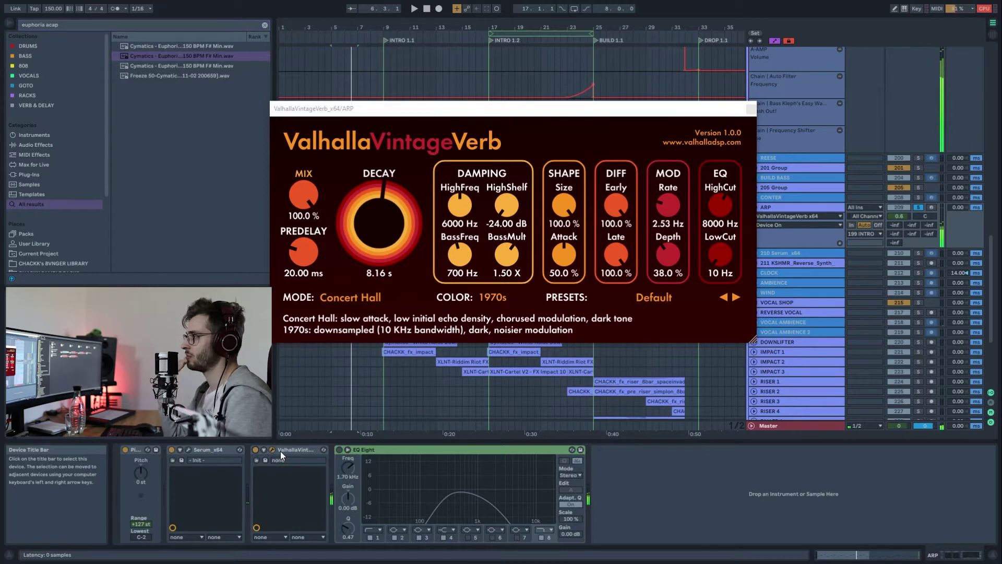
left_click(340, 450)
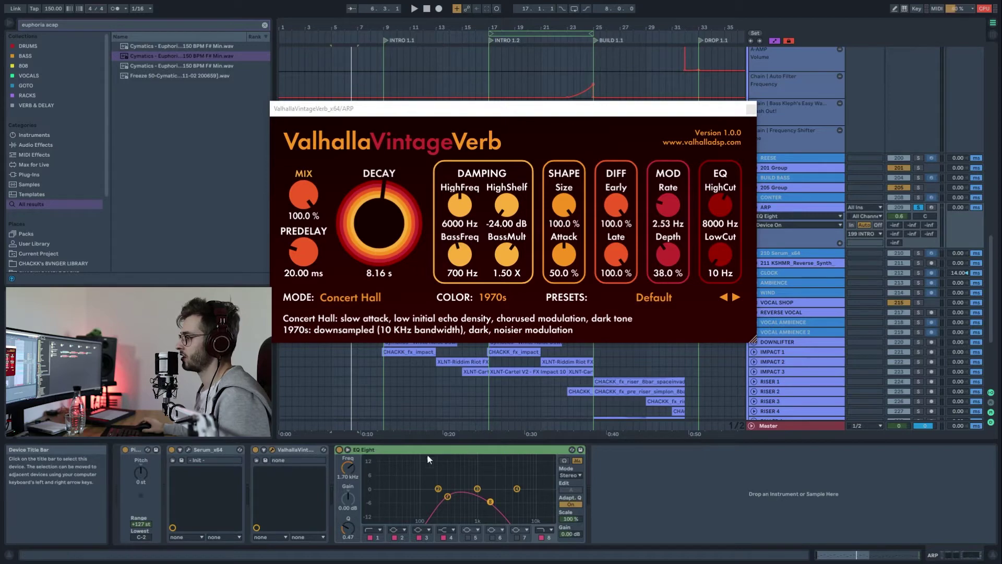
left_click(750, 109)
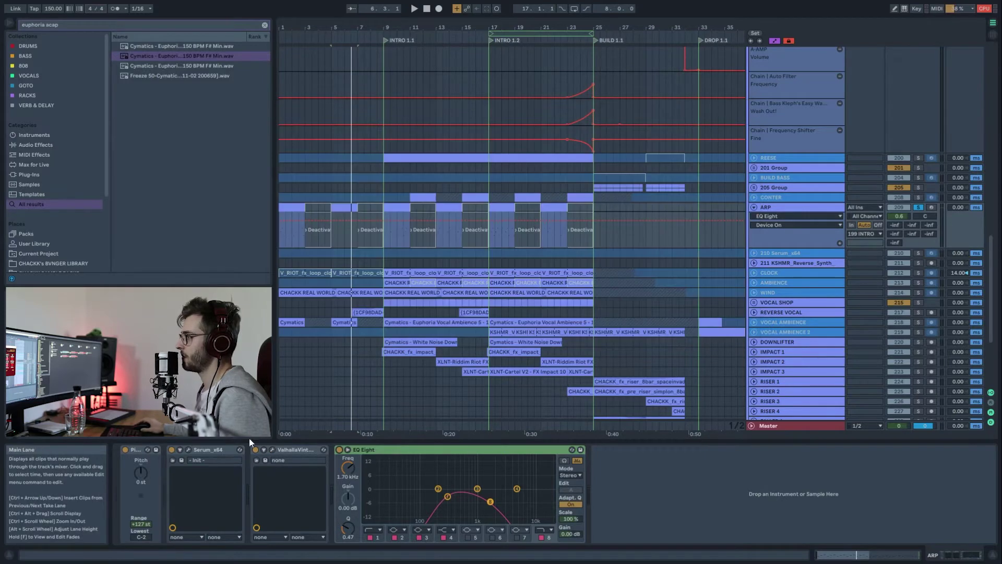
- Open the ARP track's Serum synth and bypass the ValhallaVintageVerb and EQ Eight devices after it
left_click(188, 450)
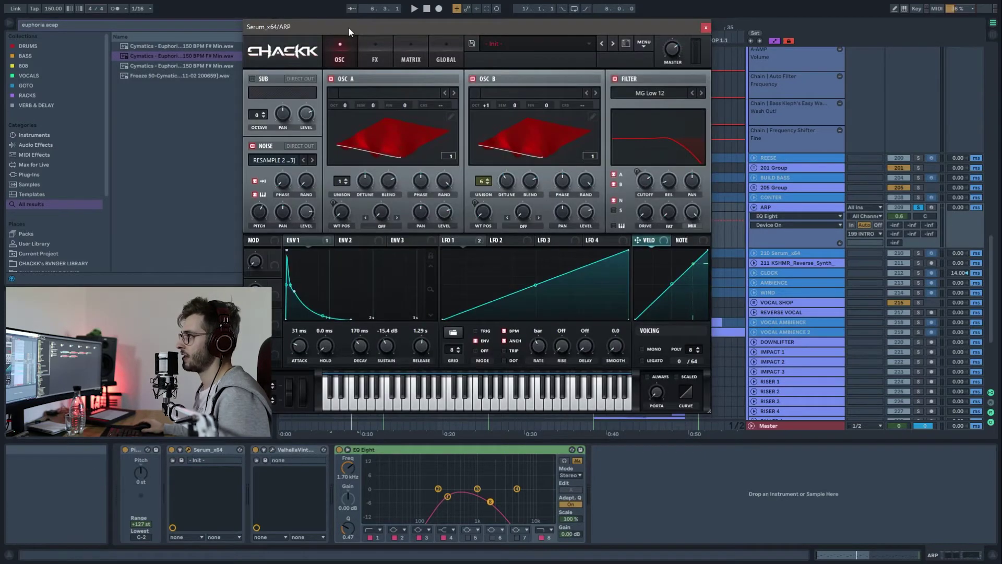
left_click_drag(349, 32, 397, 82)
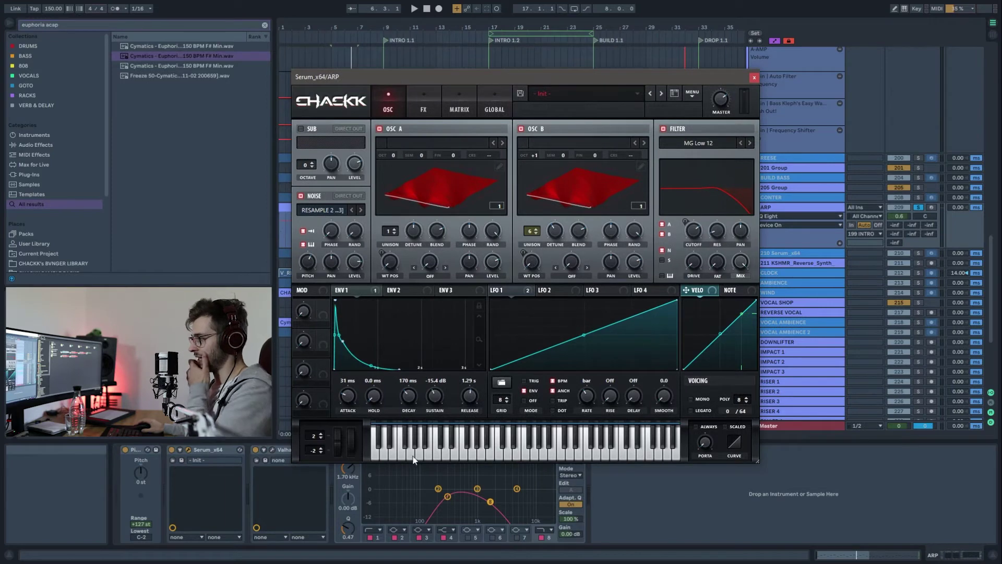
left_click(255, 449)
left_click(565, 88)
left_click_drag(443, 77, 349, 34)
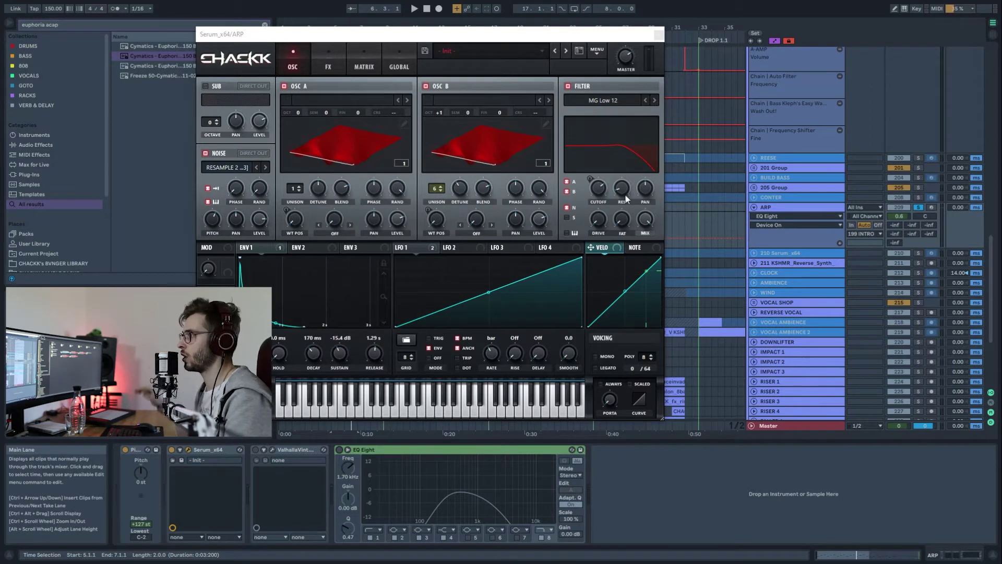
- Turn off oscillator A, oscillator B and the filter in Serum, keeping only the noise oscillator on
left_click(295, 88)
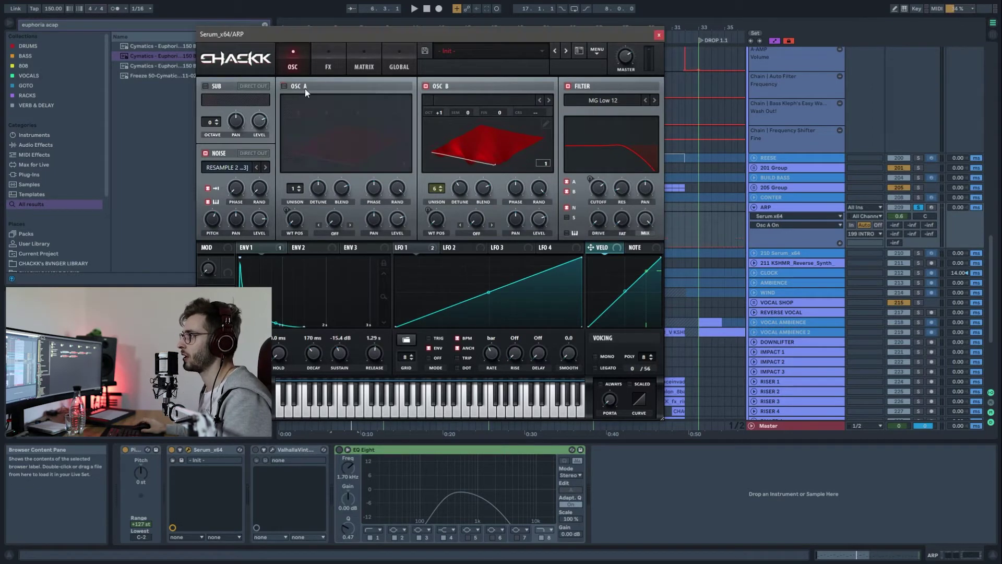
left_click(426, 86)
left_click(568, 86)
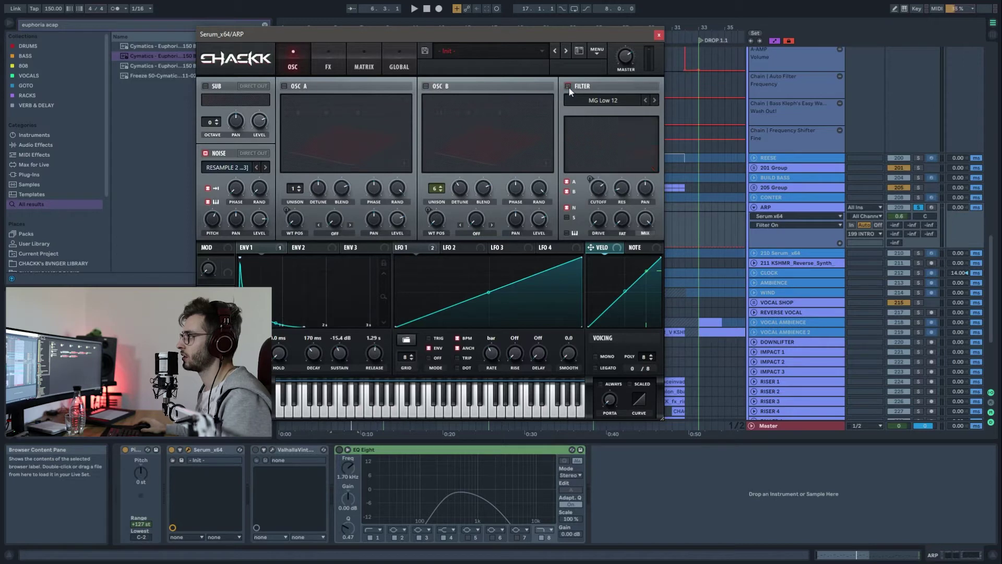
- Turn off Serum's hyper/dimension, EQ, reverb, delay and compressor effects, and play the noise oscillator's RESAMPLE sample alone
left_click(320, 71)
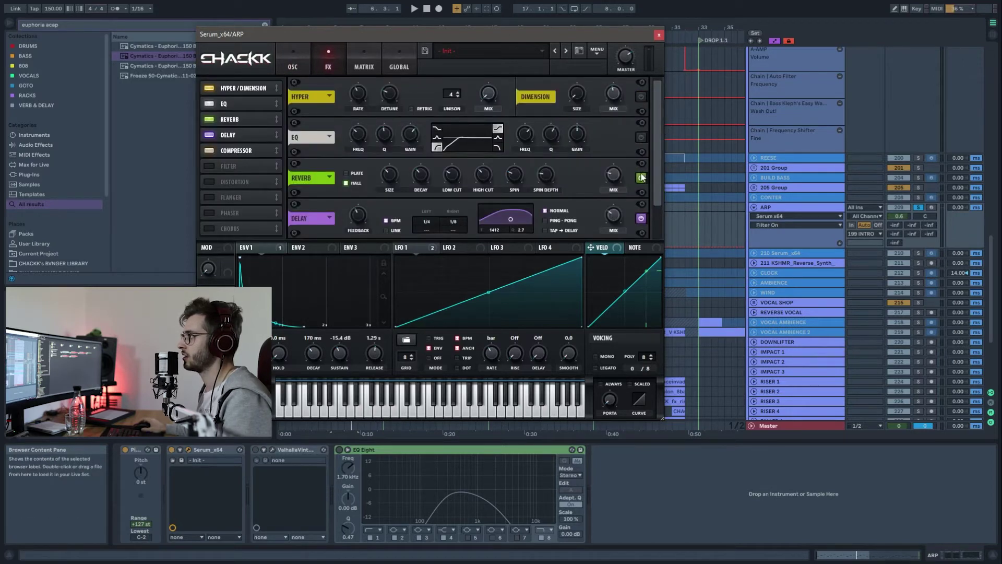
scroll(650, 225, "down", 2)
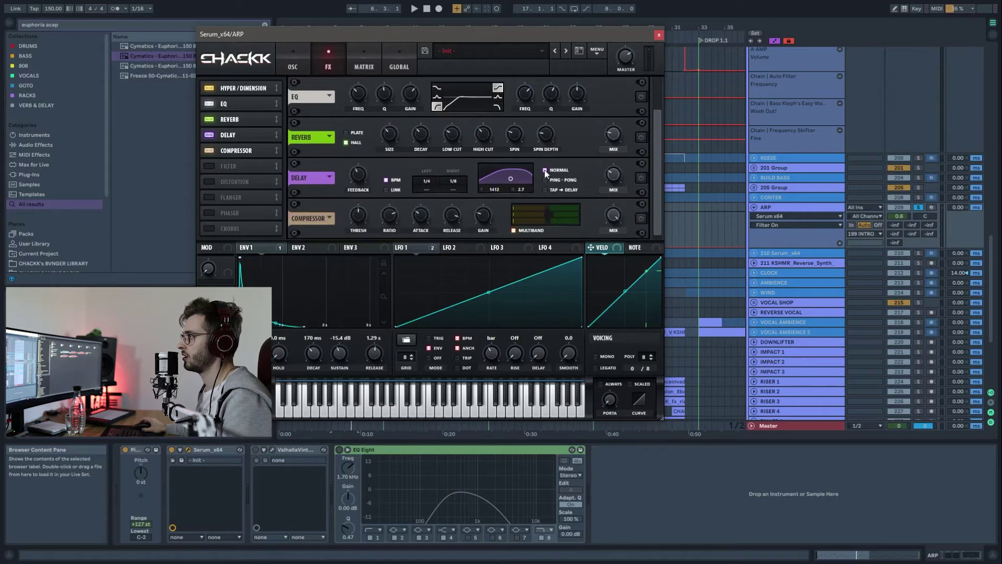
left_click(307, 60)
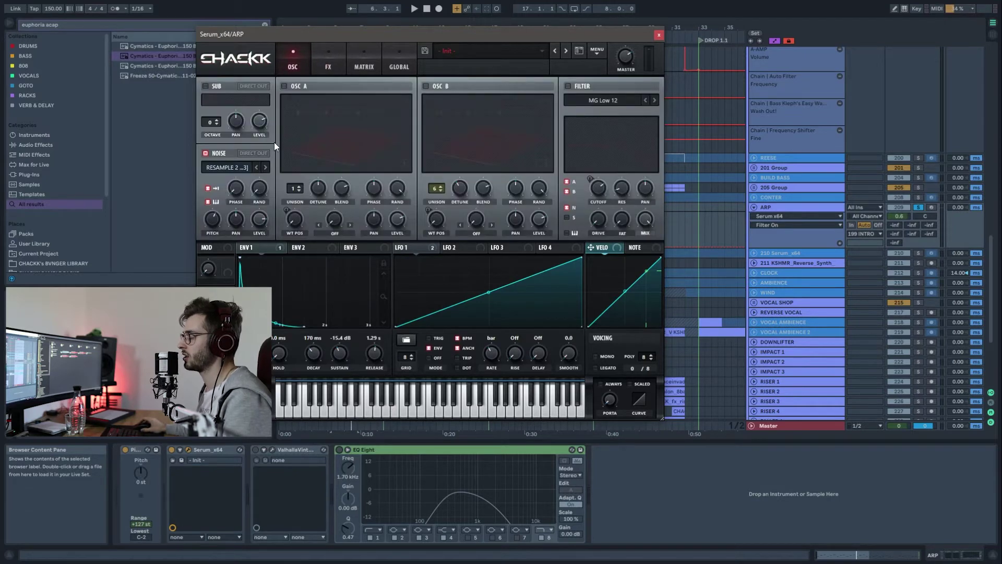
key("space")
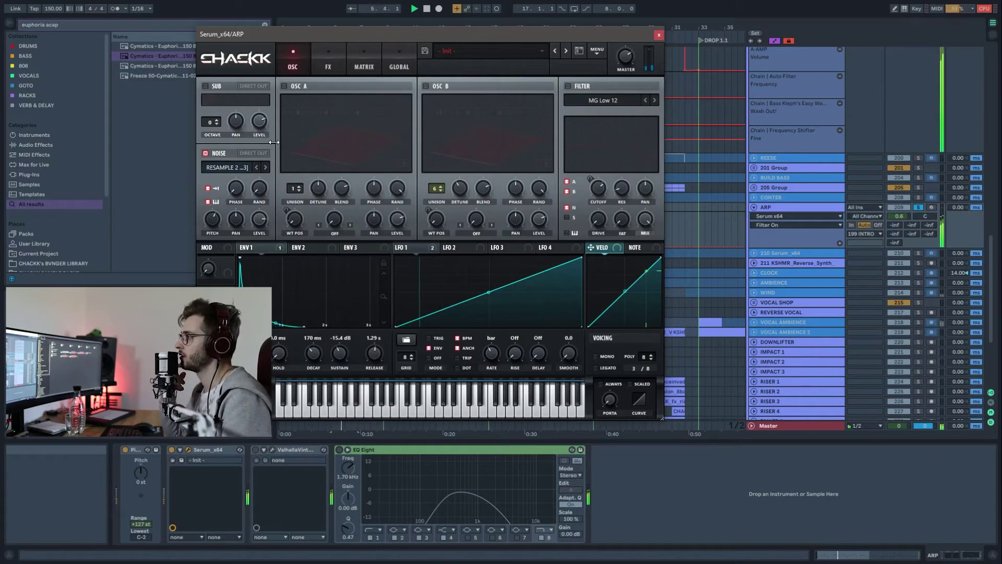
- Switch oscillator A, oscillator B and the filter back on in Serum, and play the sound with them added
key("space")
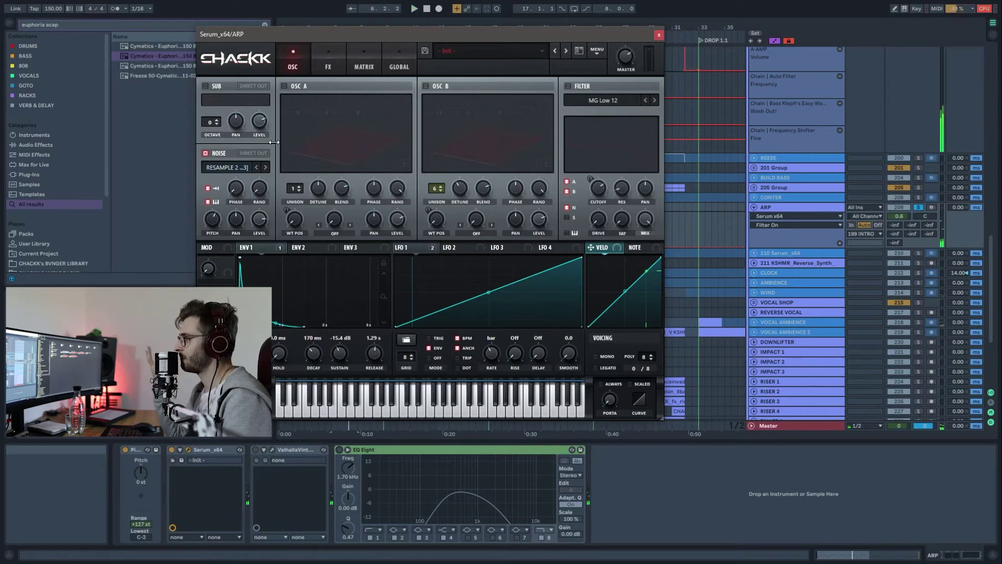
left_click(284, 86)
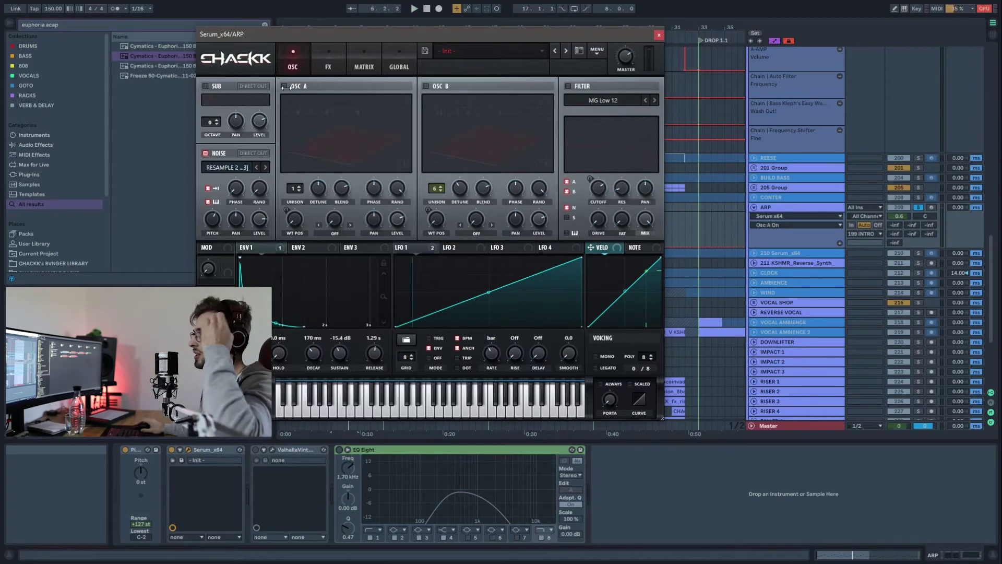
left_click(443, 88)
key("space")
scroll(446, 112, "up", 1)
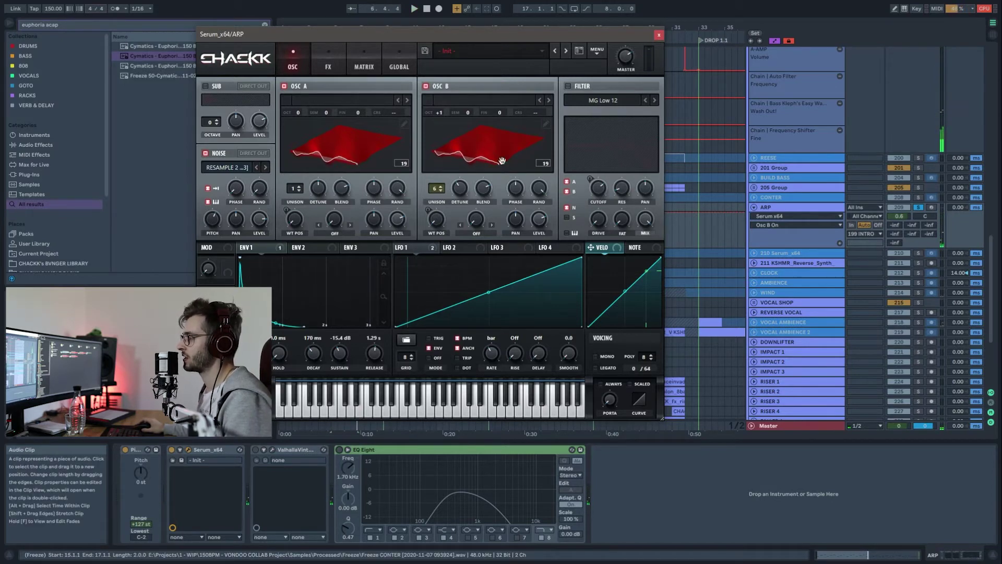
left_click(568, 86)
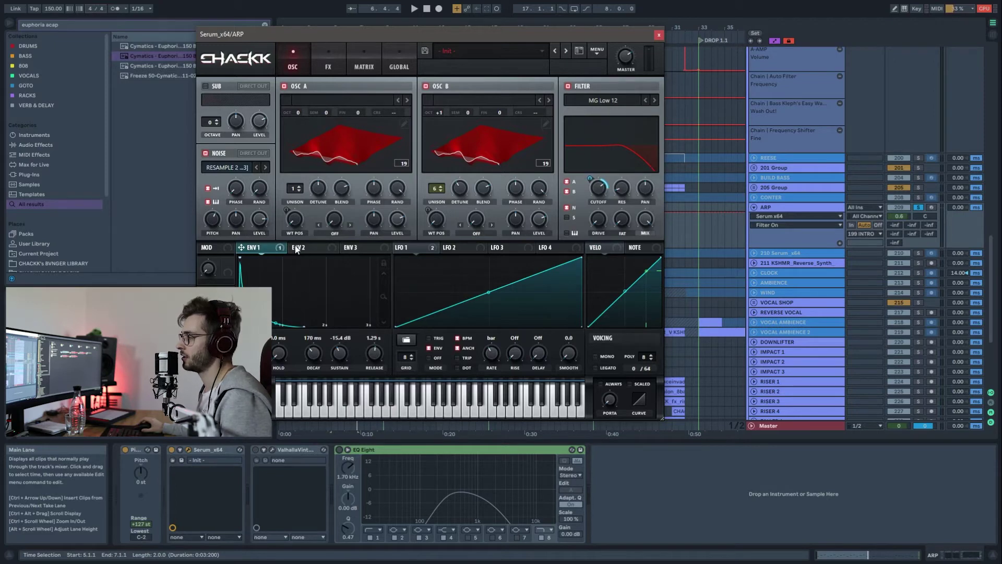
key("space")
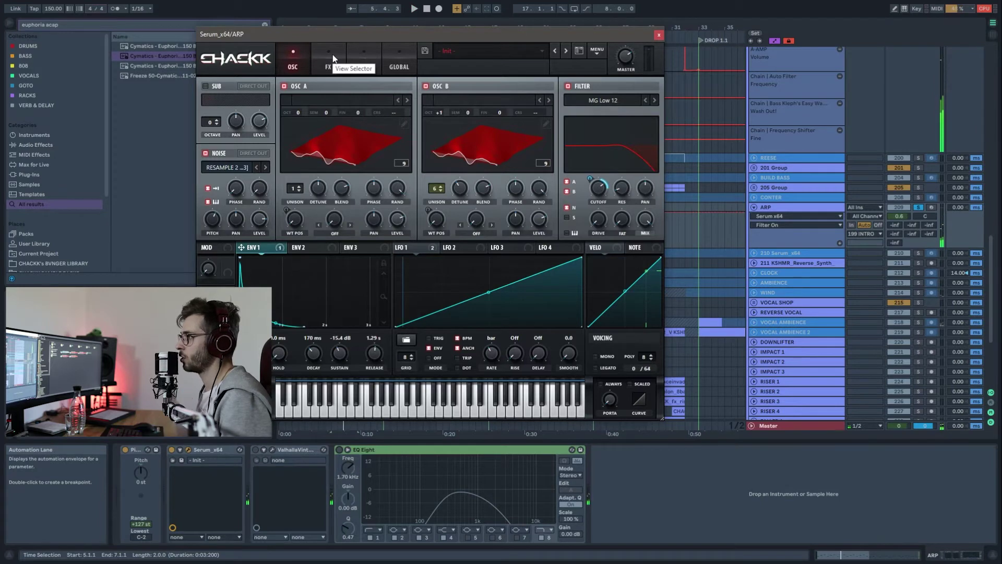
- Switch Serum's hyper/dimension, EQ, reverb, delay and compressor effects back on one after another, playing the sound between changes
left_click(333, 56)
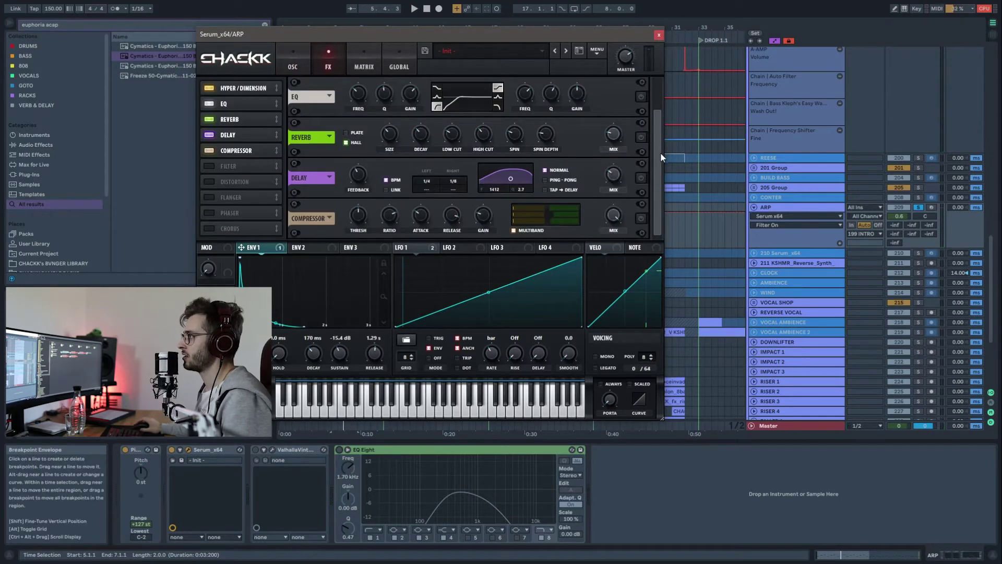
left_click_drag(660, 152, 654, 99)
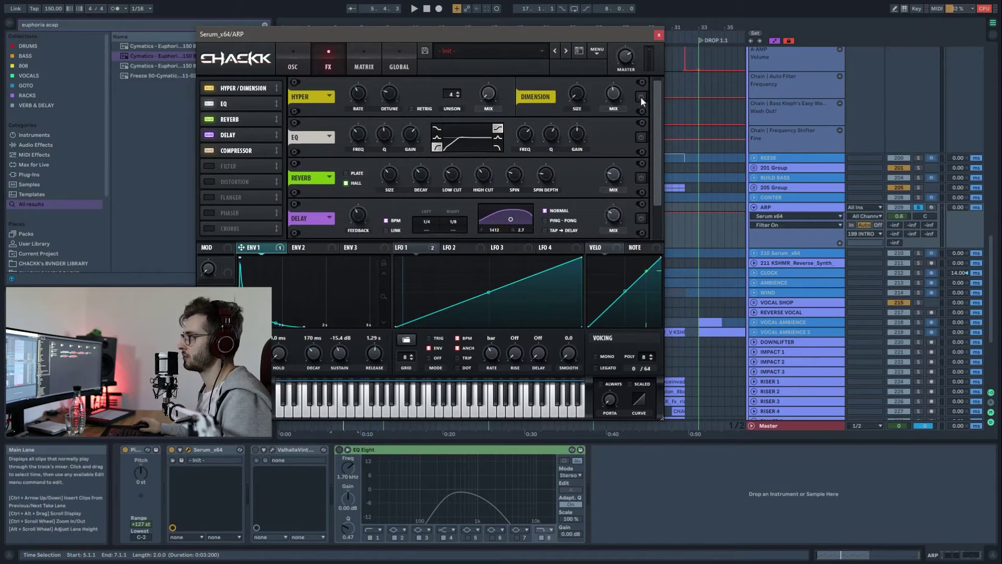
left_click(643, 96)
key("space")
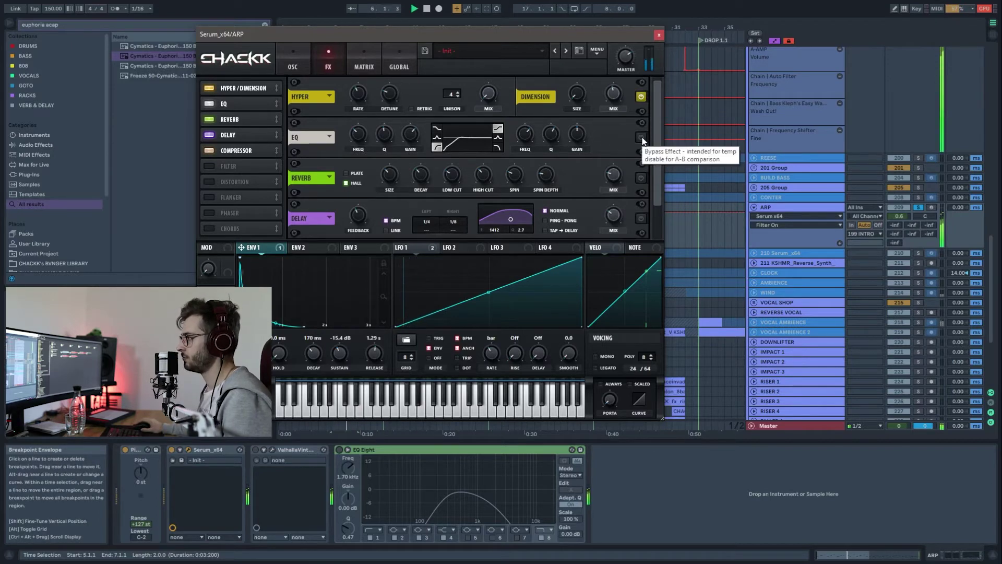
left_click(641, 138)
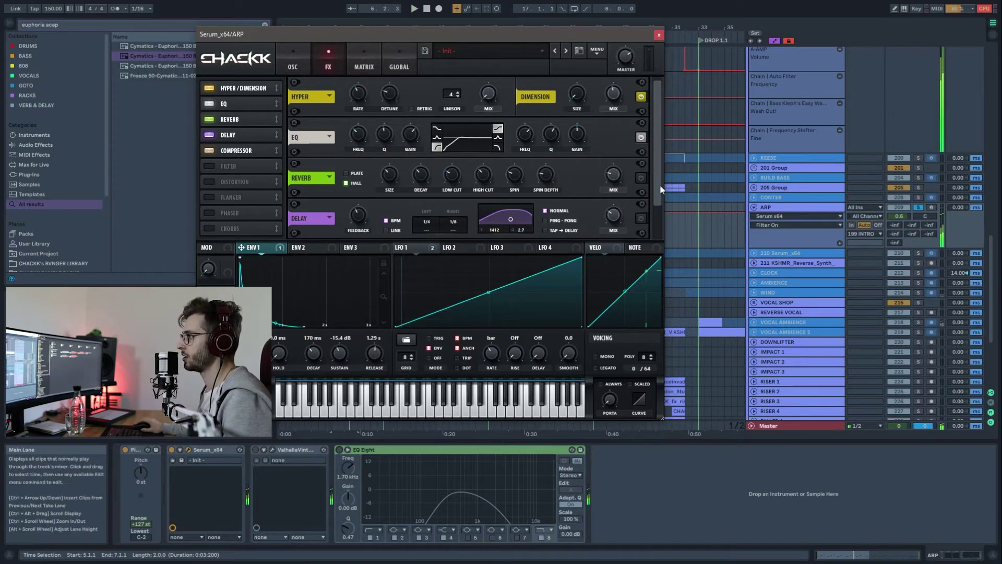
left_click(641, 218)
scroll(659, 209, "down", 2)
key("space")
scroll(617, 231, "down", 1)
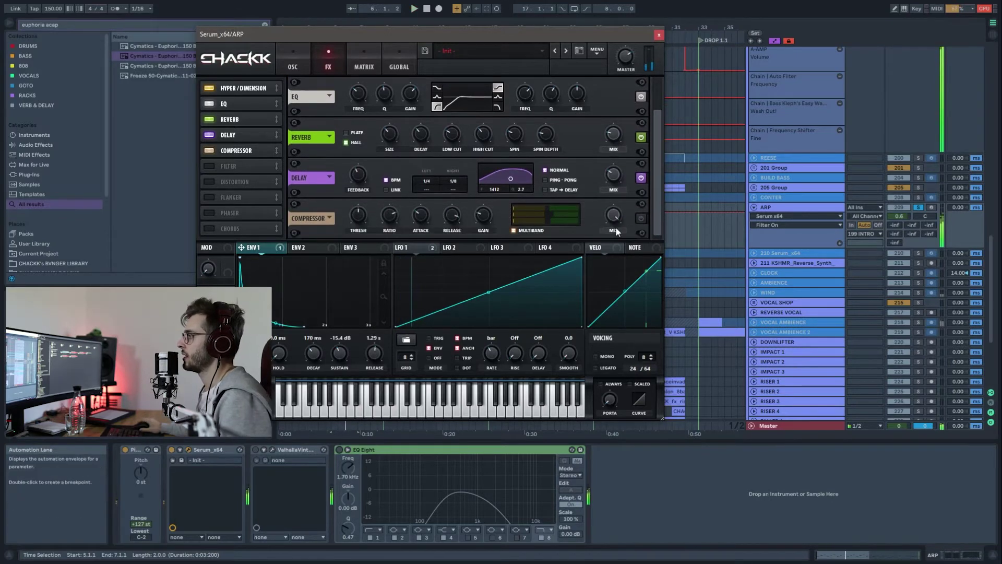
left_click(641, 219)
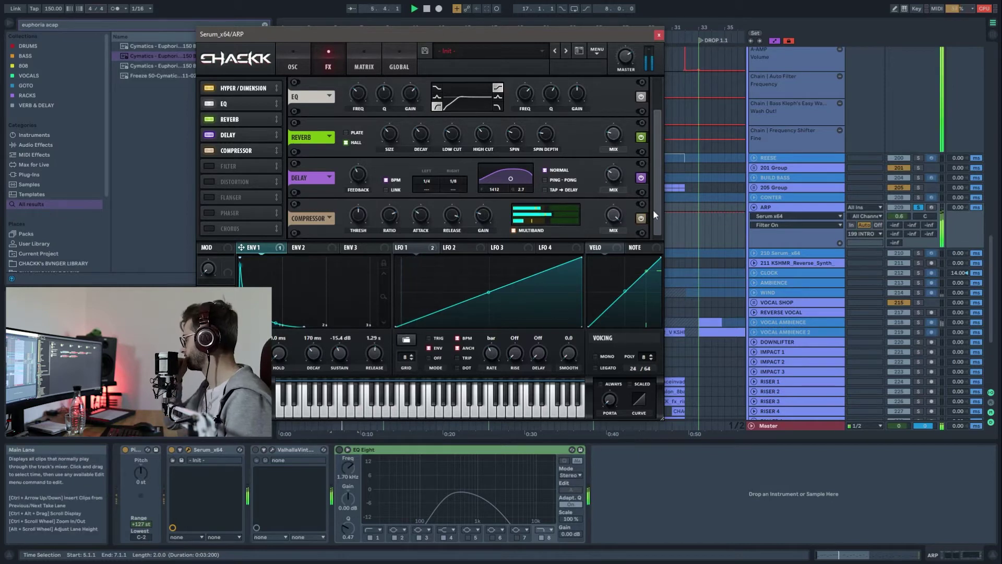
key("space")
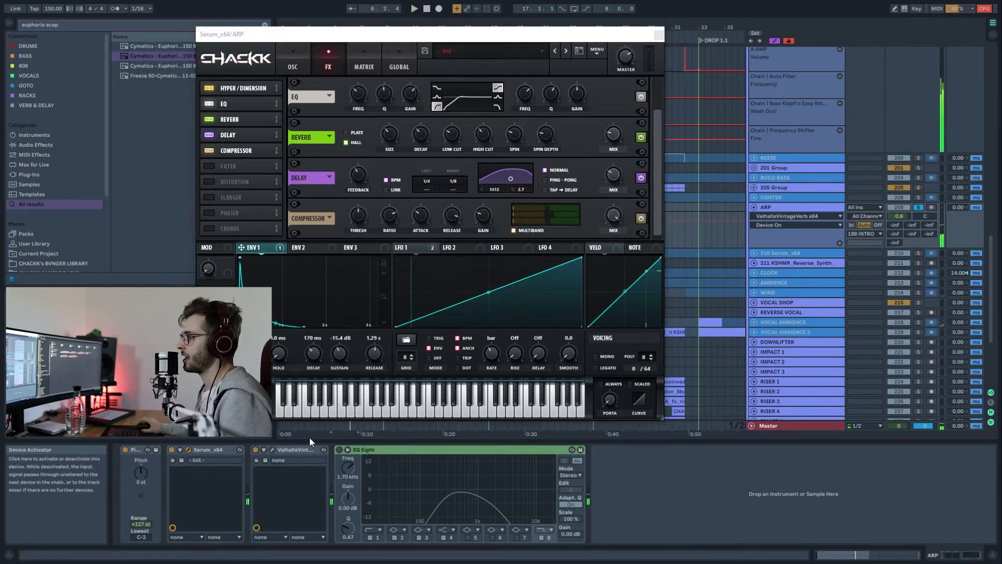
- Switch ValhallaVintageVerb and EQ Eight back on, close Serum's window, and play the ARP track's first clip
left_click(342, 450)
left_click(660, 35)
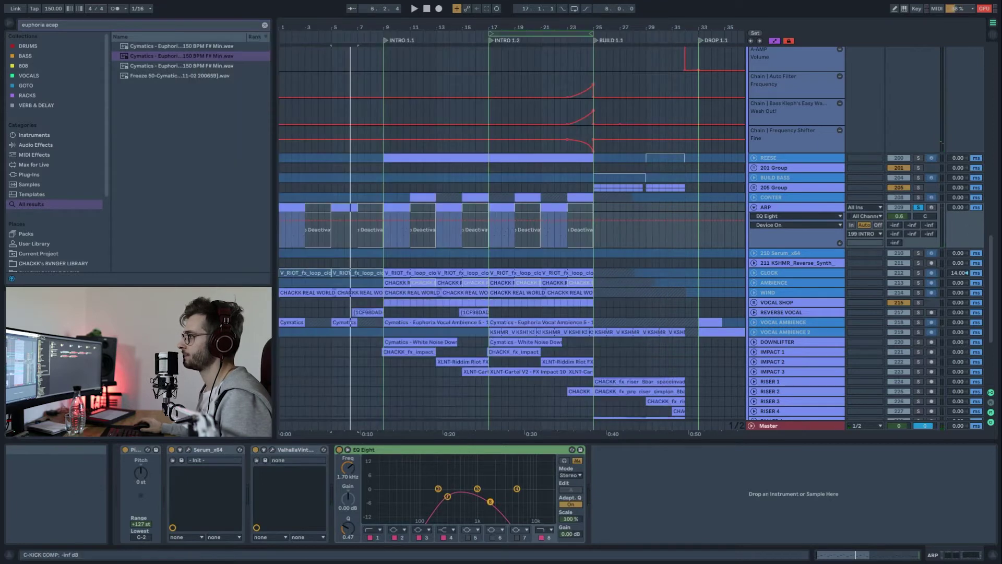
left_click(293, 208)
key("space")
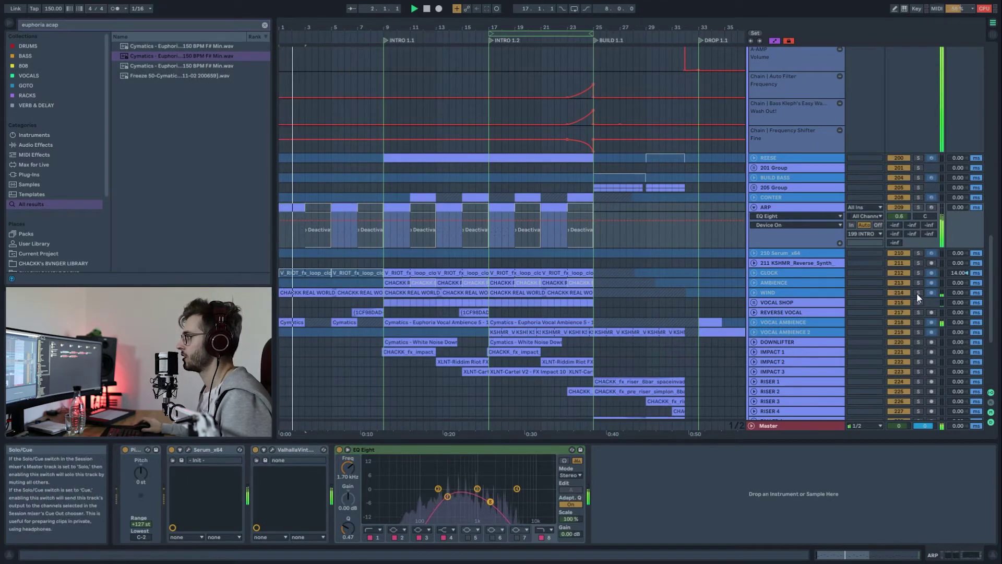
- Unfold the WIND track and locate its first clip's source sample, CHACKK REAL WORLD AMBIANCE (6).wav, in the browser
left_click(753, 292)
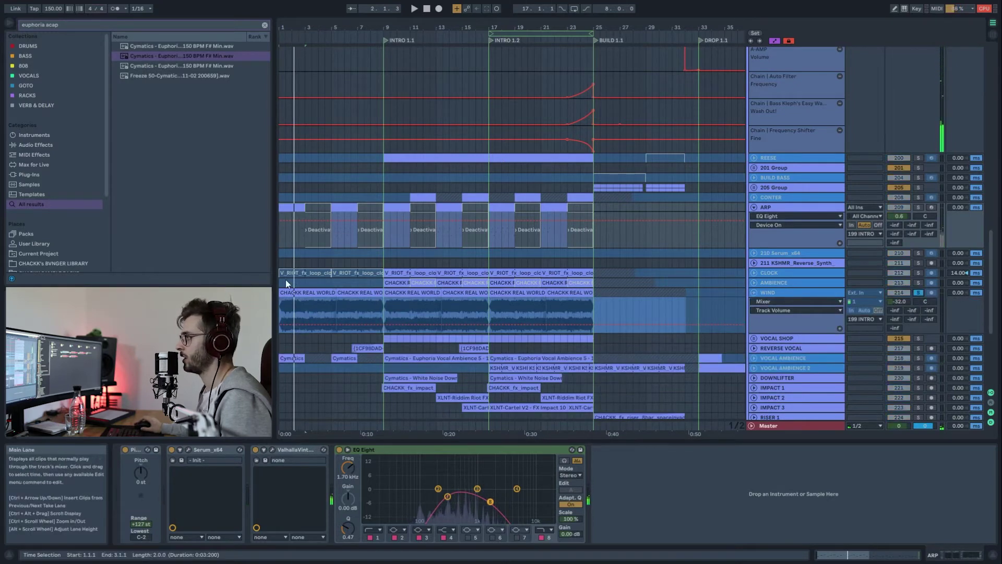
left_click(307, 292)
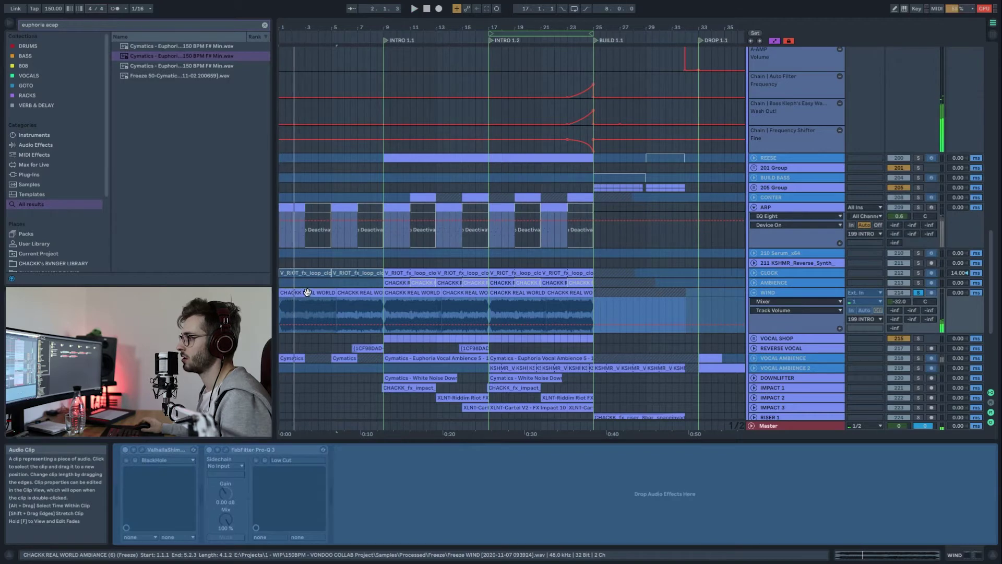
right_click(304, 291)
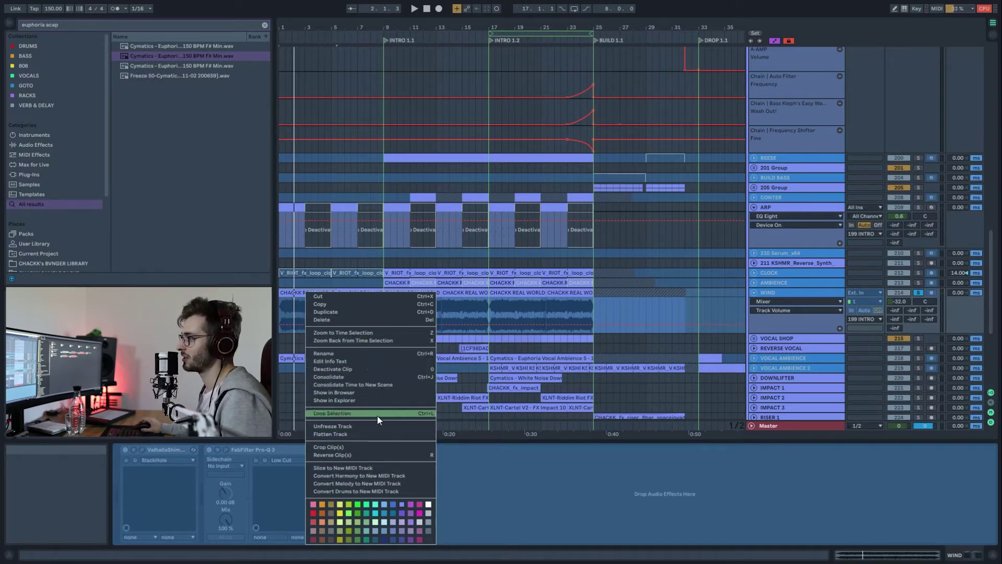
left_click(359, 392)
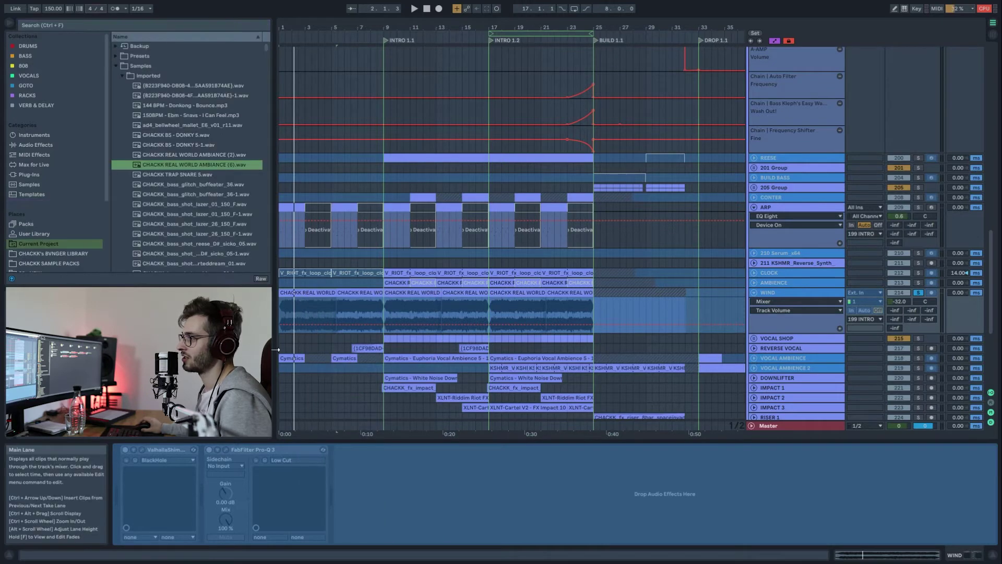
left_click(194, 167)
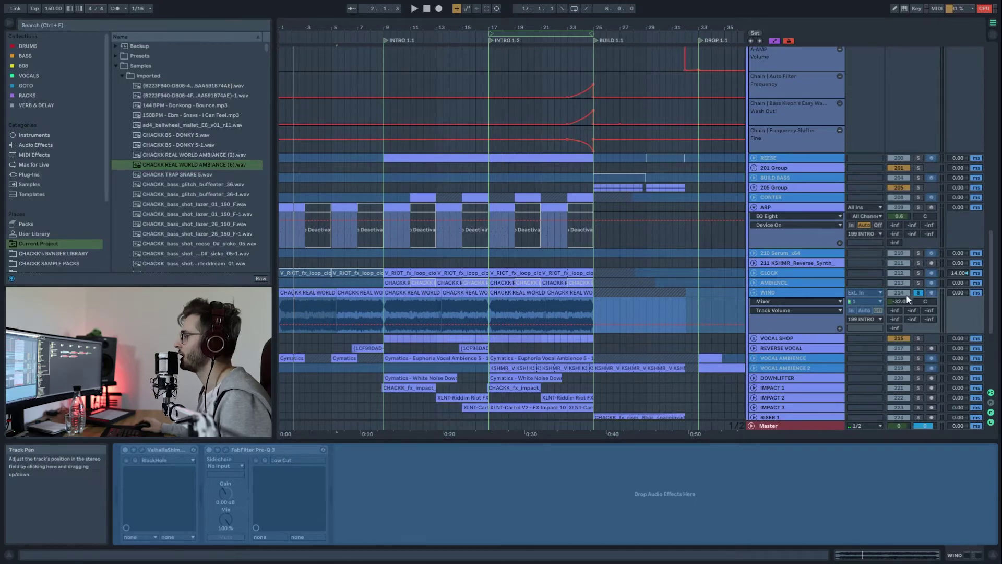
- Fold the WIND track, unfold and solo VOCAL AMBIENCE, and play its opening clips and its INTRO 1.1 clip
left_click(754, 293)
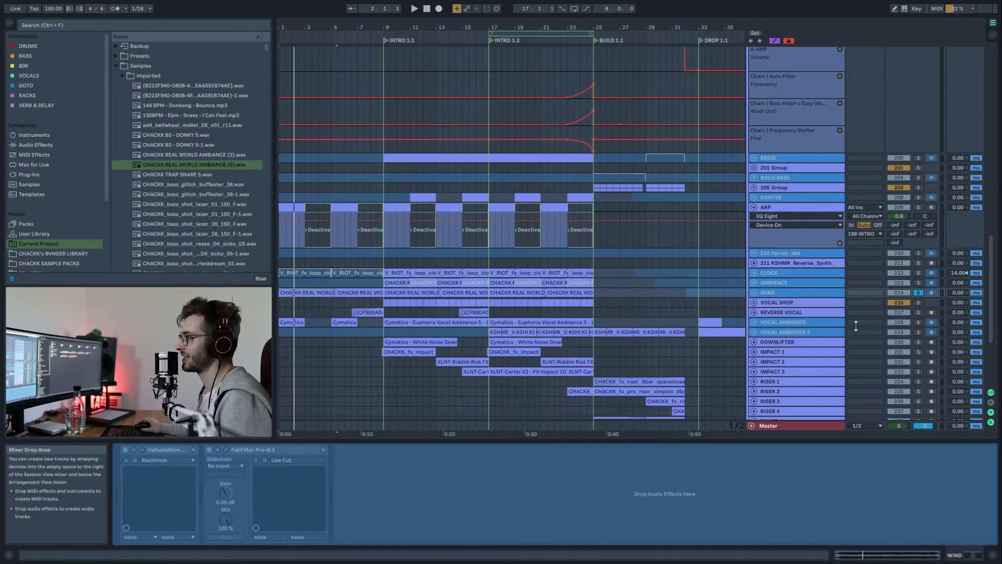
left_click(786, 322)
left_click(754, 322)
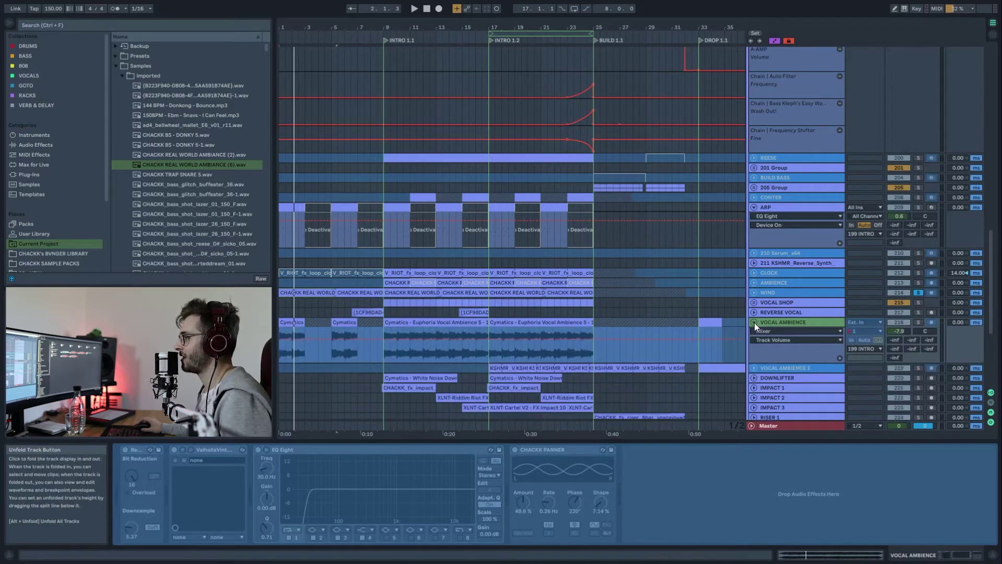
left_click(918, 323)
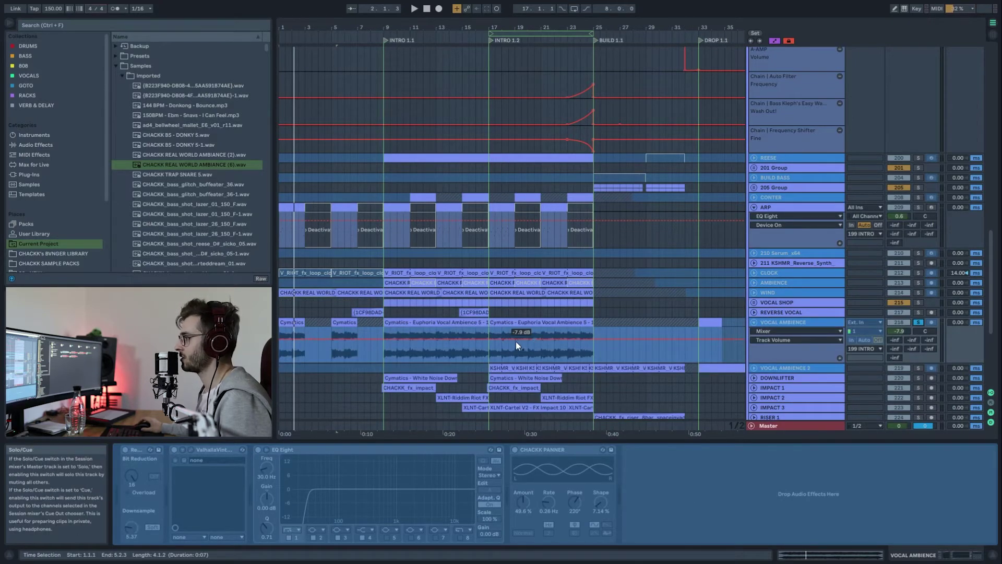
key("space")
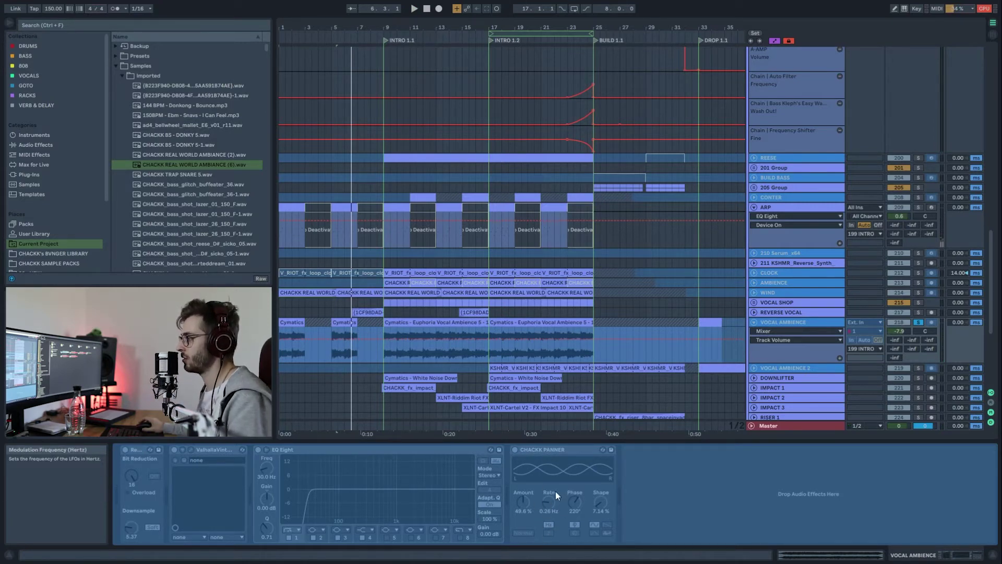
left_click(416, 323)
key("space")
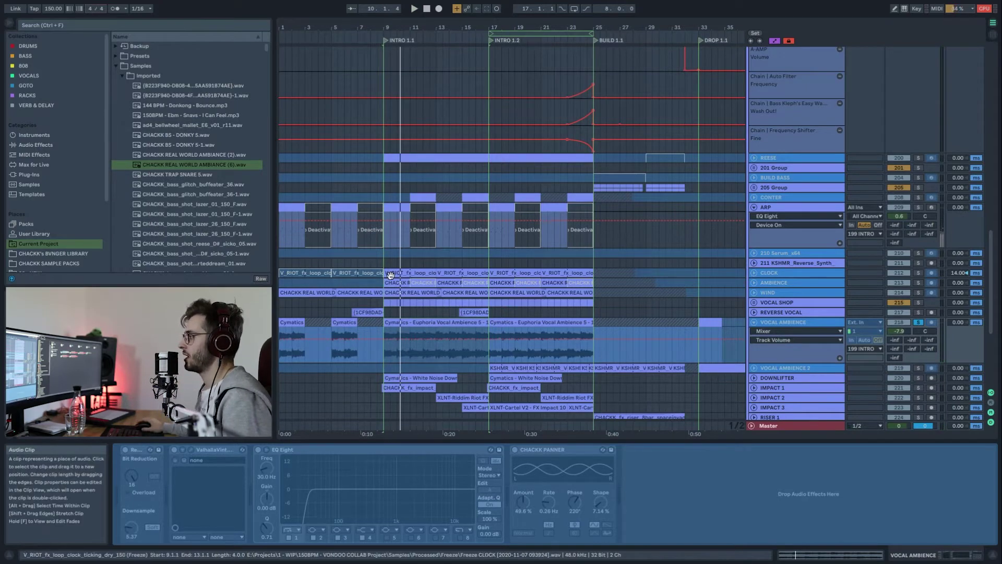
- Take VOCAL AMBIENCE off solo and play INTRO 1.1 in the full mix, toggling the track's activation to compare
scroll(383, 280, "down", 3)
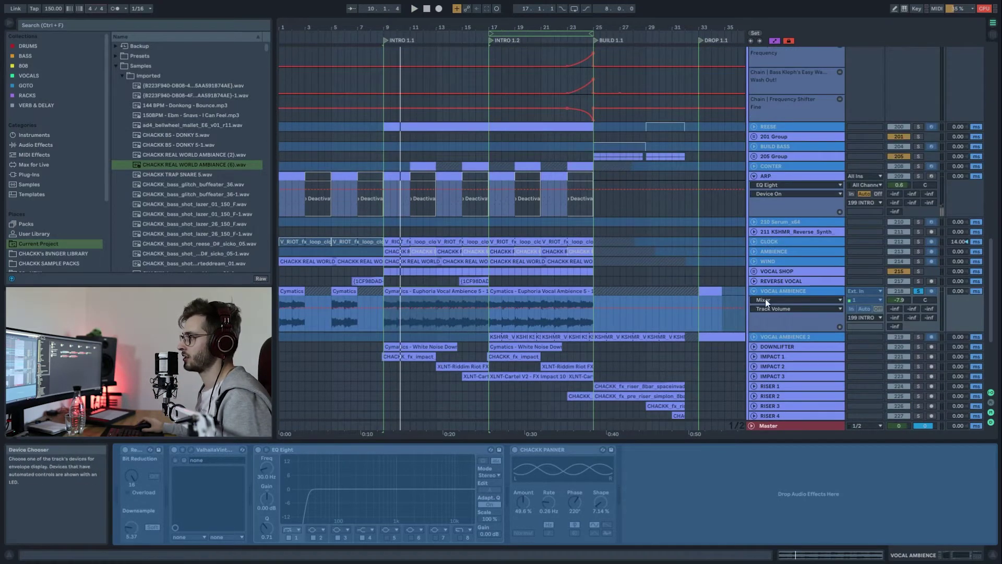
left_click(919, 292)
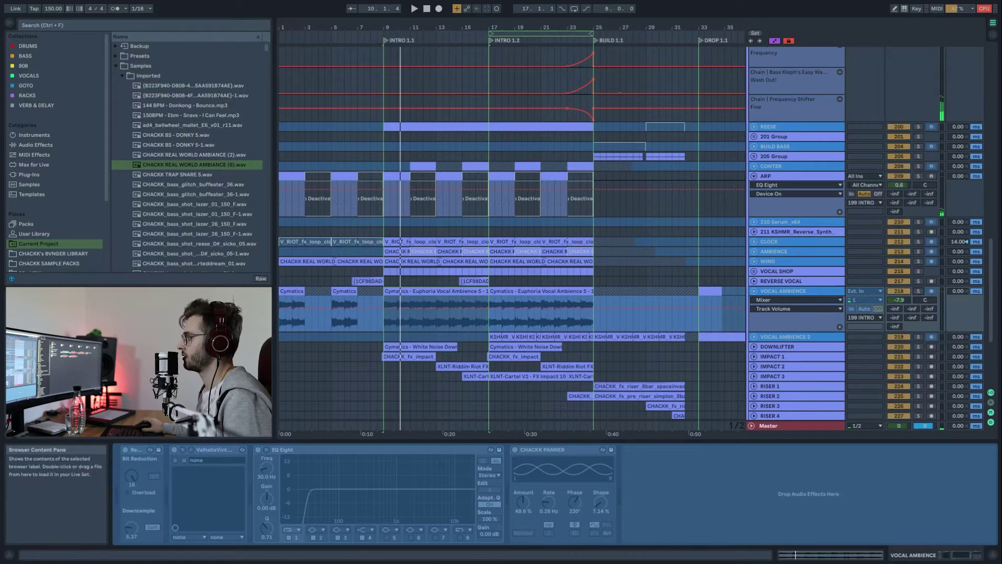
key("space")
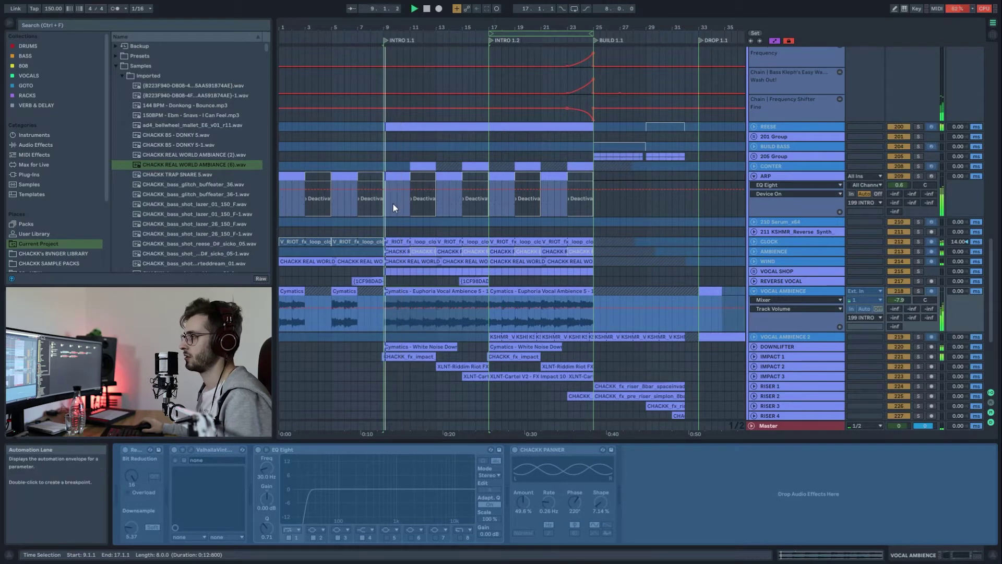
left_click(897, 291)
key("space")
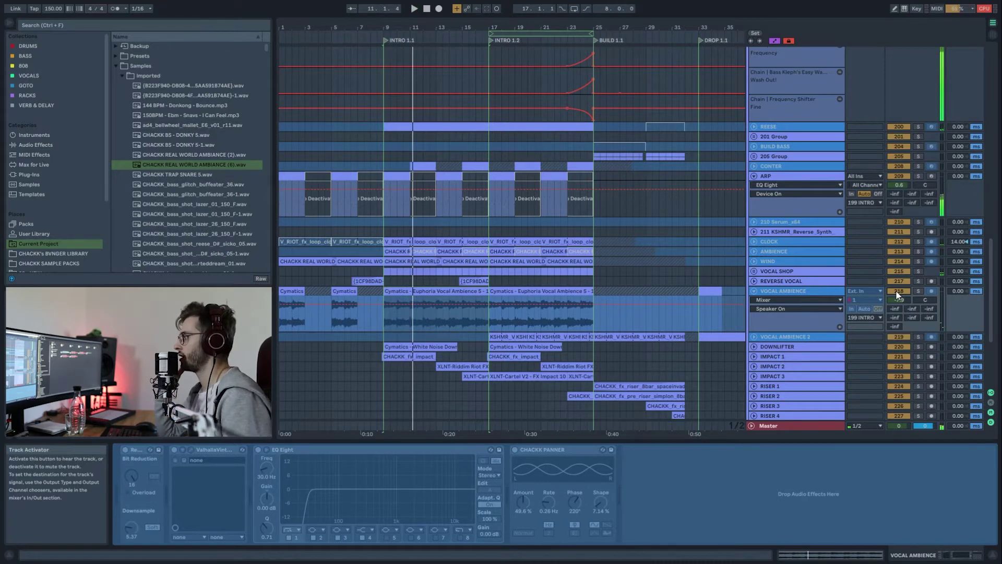
- Solo the ARP and CONTER tracks and play them together from the start of INTRO 1.1
scroll(615, 286, "up", 4)
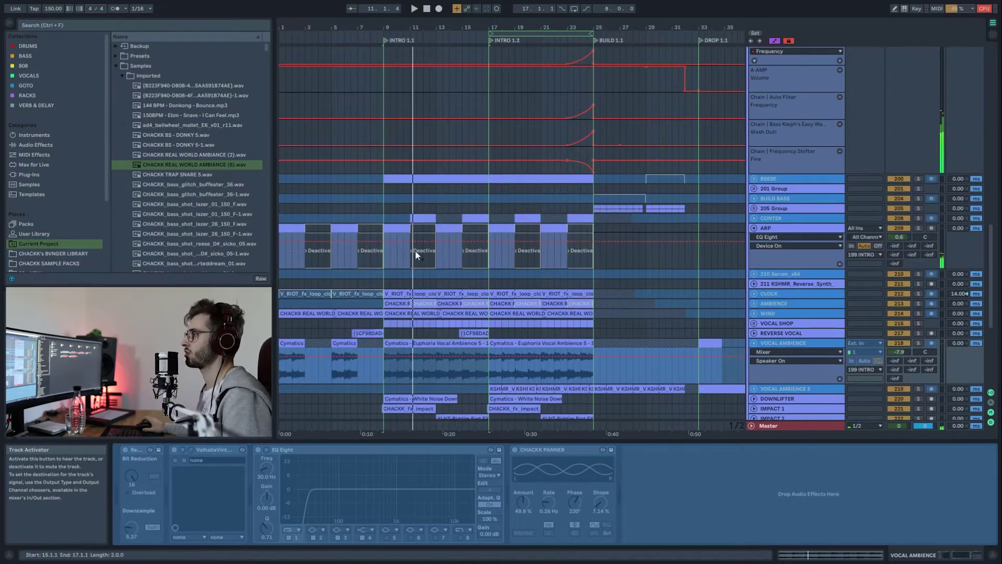
left_click(390, 257)
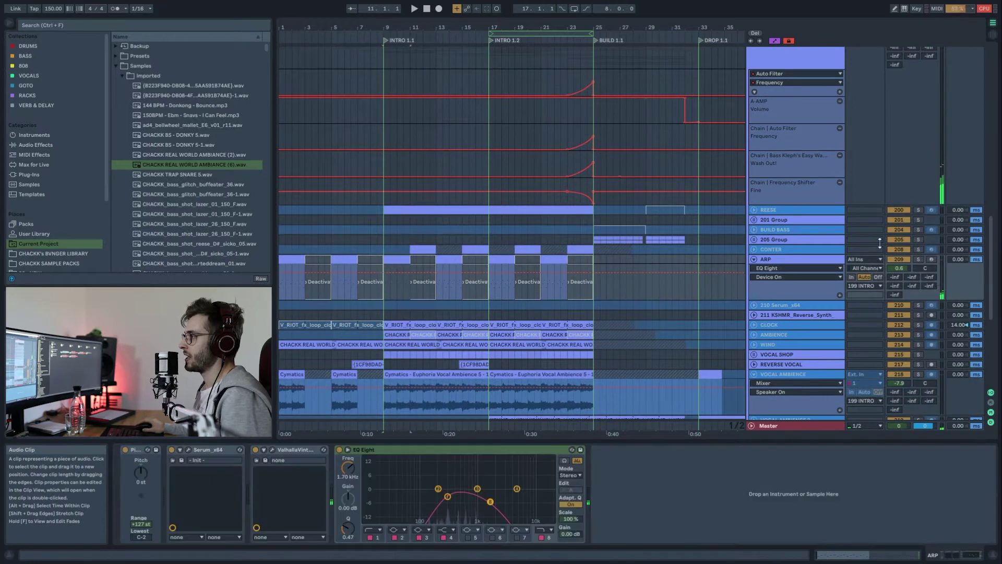
left_click(917, 259)
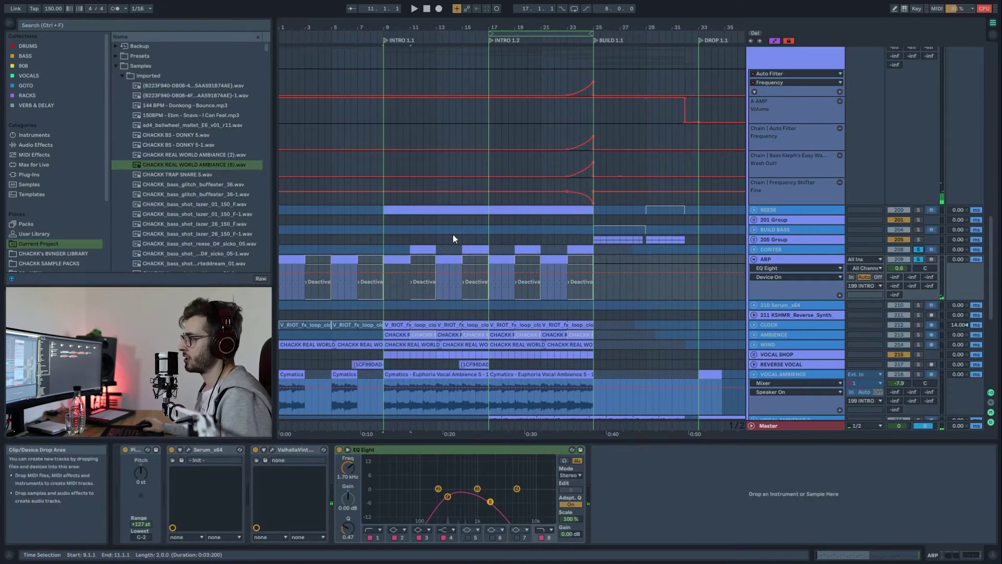
key("space")
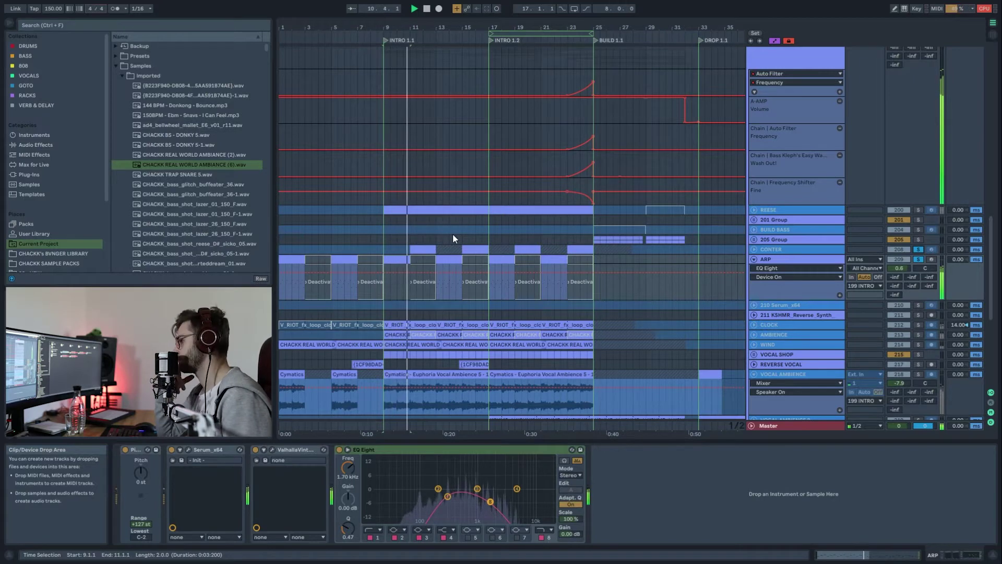
- Unfold the CONTER track to show its MIDI clips, select the ARP track, and undo the last change
left_click(756, 252)
left_click(793, 292)
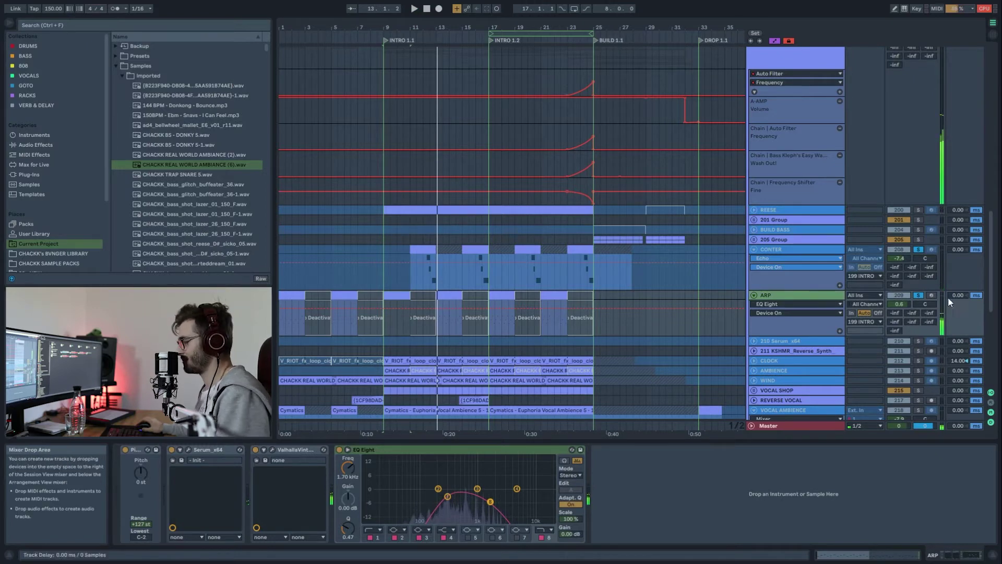
left_click(789, 294)
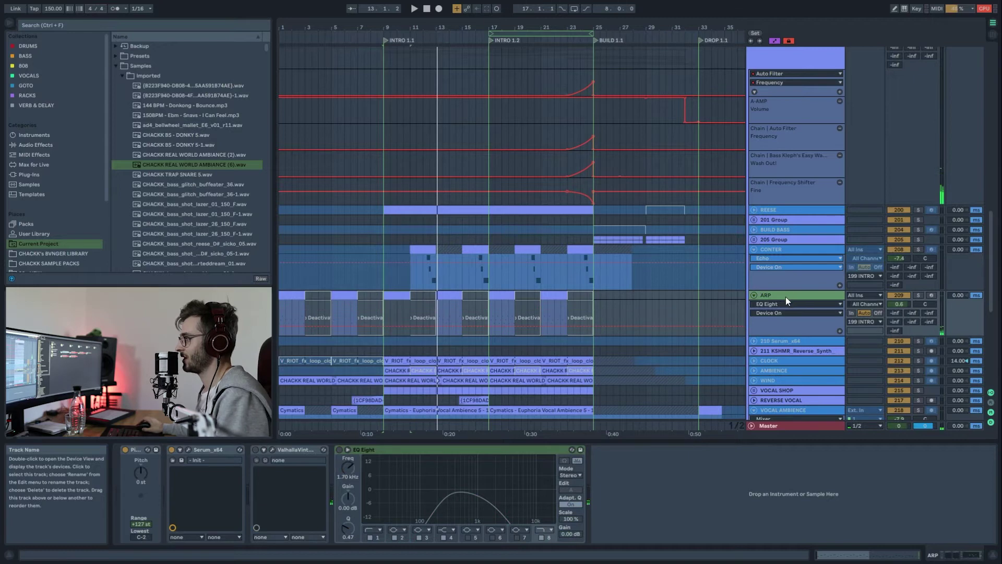
key("ctrl+z")
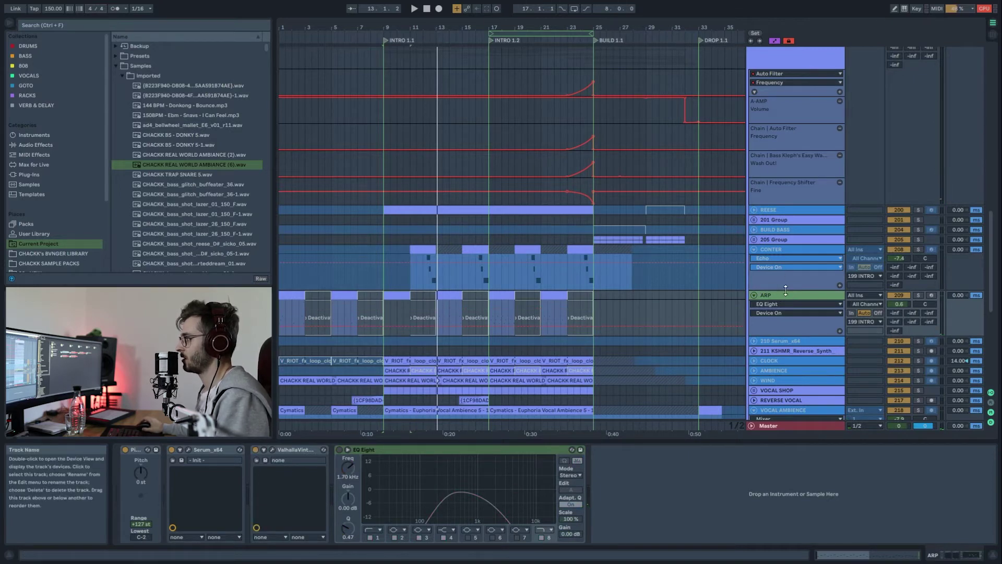
- Unfreeze and solo the CONTER track, placing the playback start at bar 12 in its first clip
left_click_drag(776, 296, 779, 278)
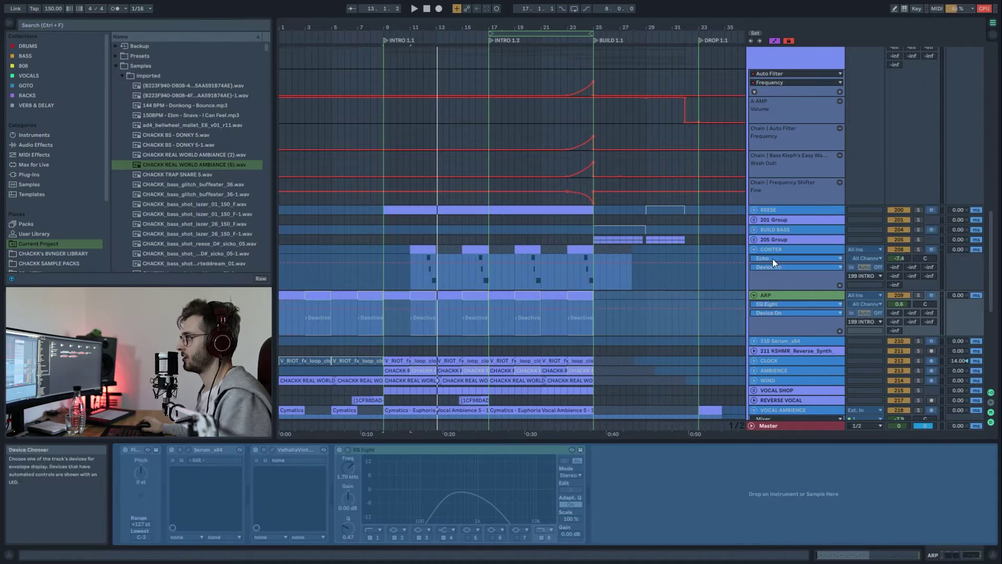
right_click(780, 252)
left_click(467, 253)
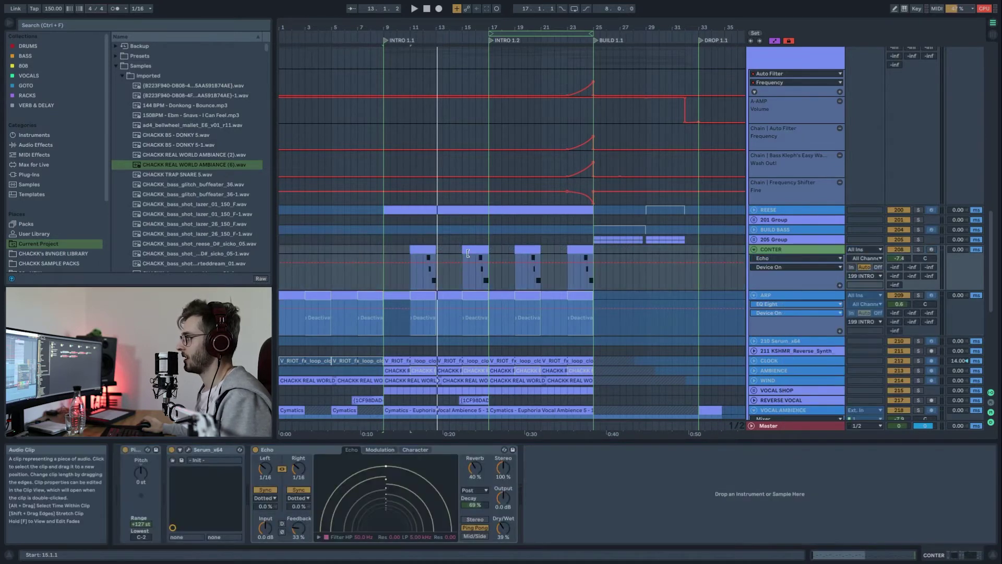
left_click(424, 283)
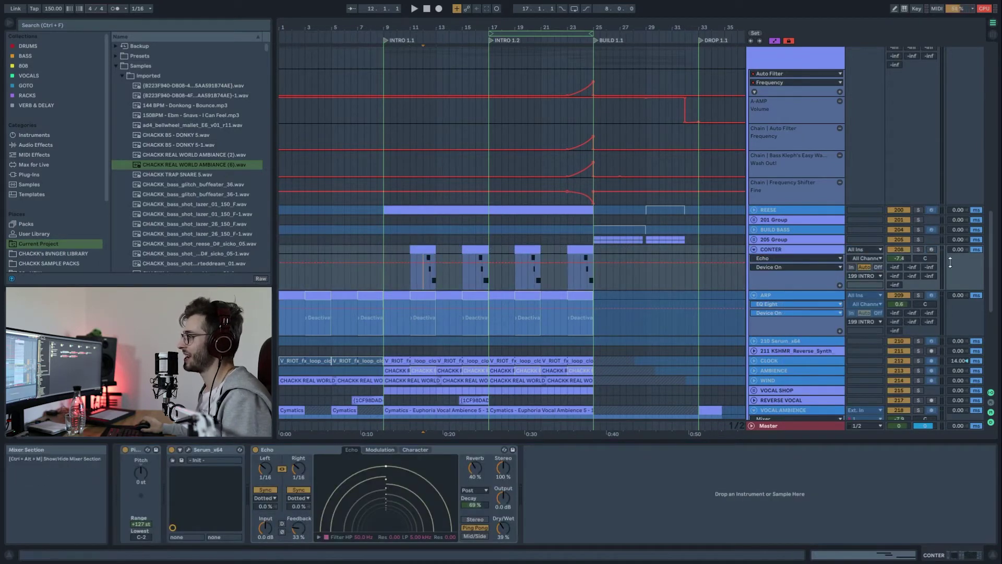
left_click(918, 250)
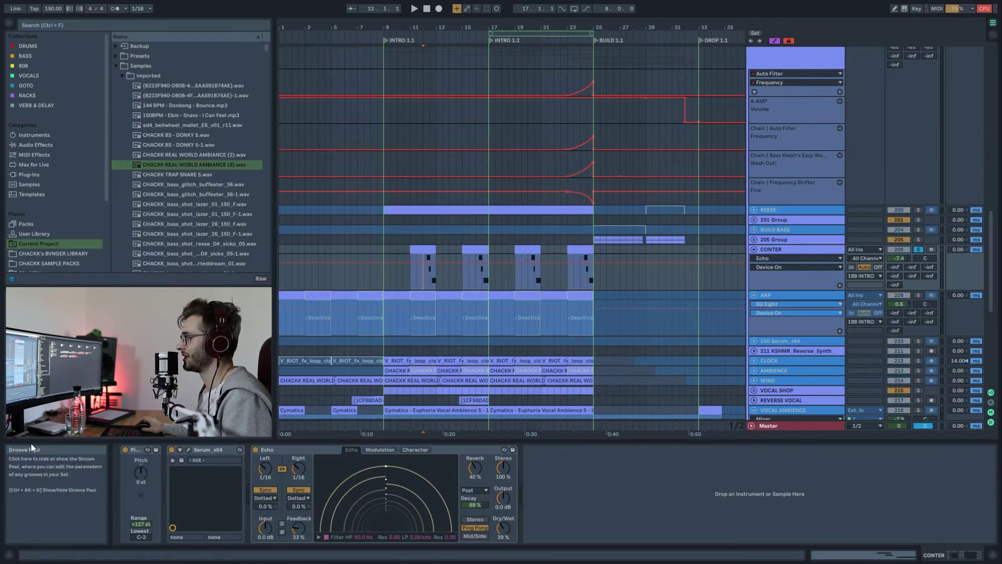
- Open CONTER's Serum to view its Analog_BD_Sin oscillator patch and play the soloed track from bar 12
left_click(189, 449)
left_click(363, 157)
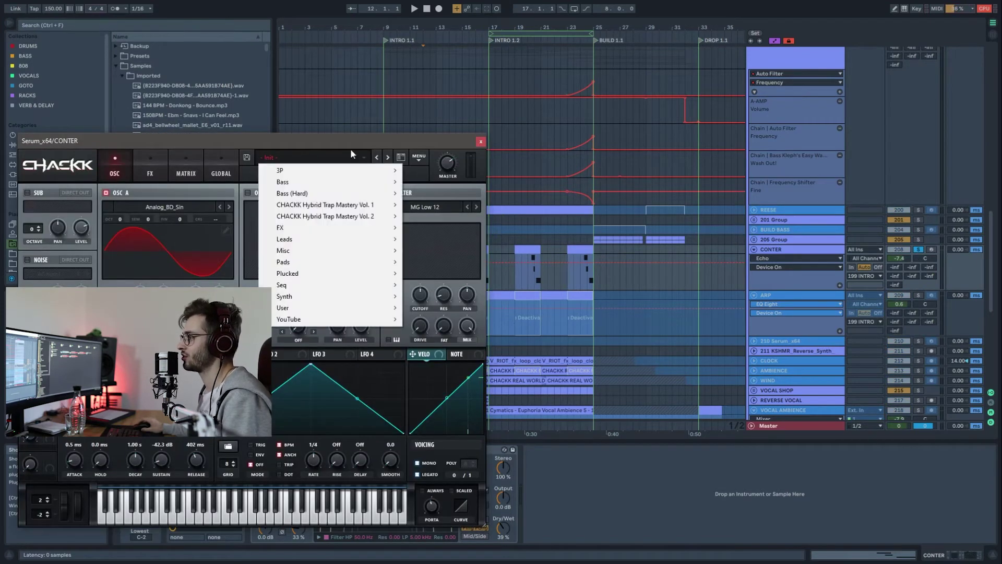
left_click_drag(359, 141, 482, 134)
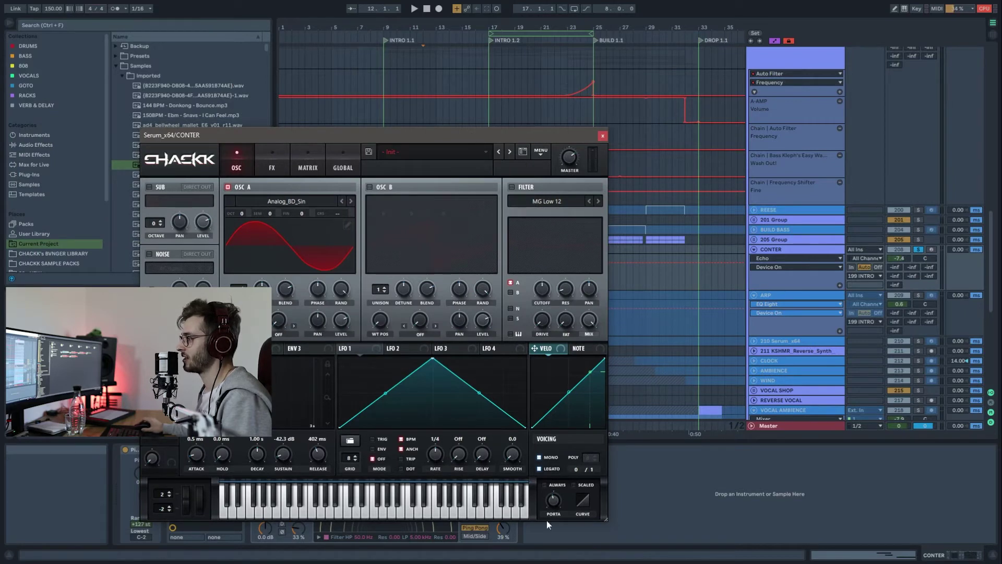
key("space")
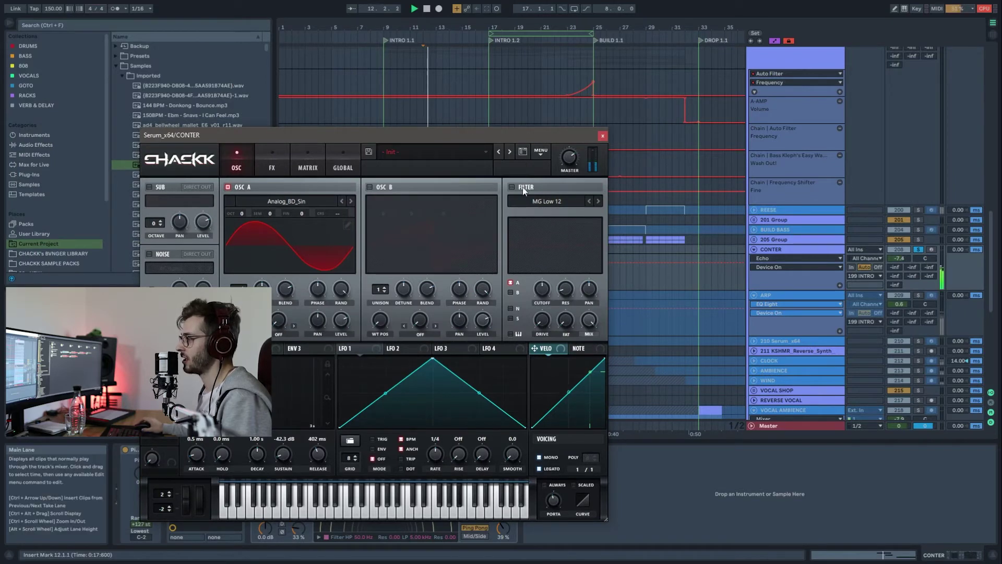
left_click_drag(537, 208, 730, 281)
key("space")
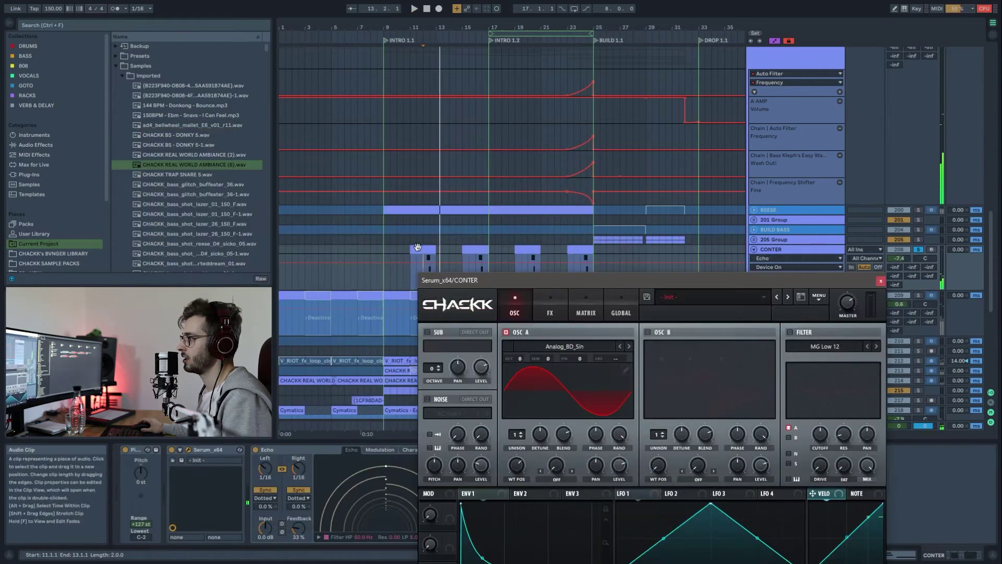
- Open the CONTER clip at bar 11 to inspect its MIDI notes during playback, and close Serum and the clip editor
double_click(416, 250)
left_click_drag(606, 290, 286, 137)
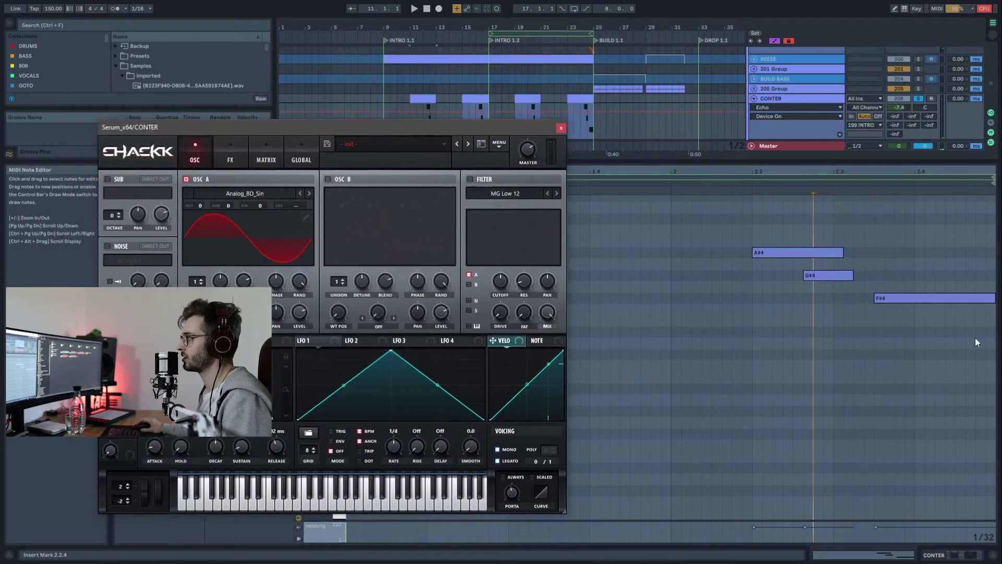
key("space")
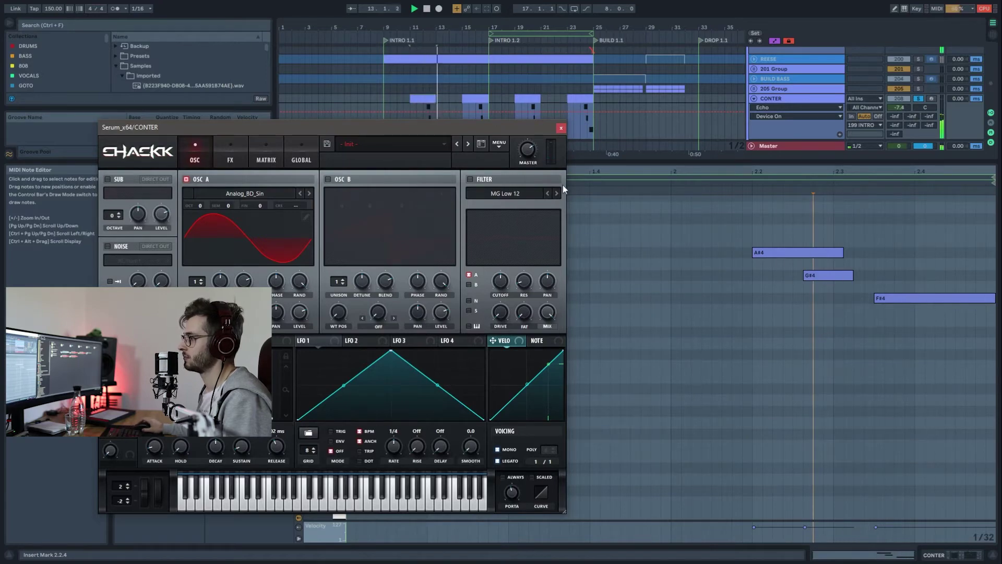
key("space")
left_click(560, 128)
key("ctrl+alt+l")
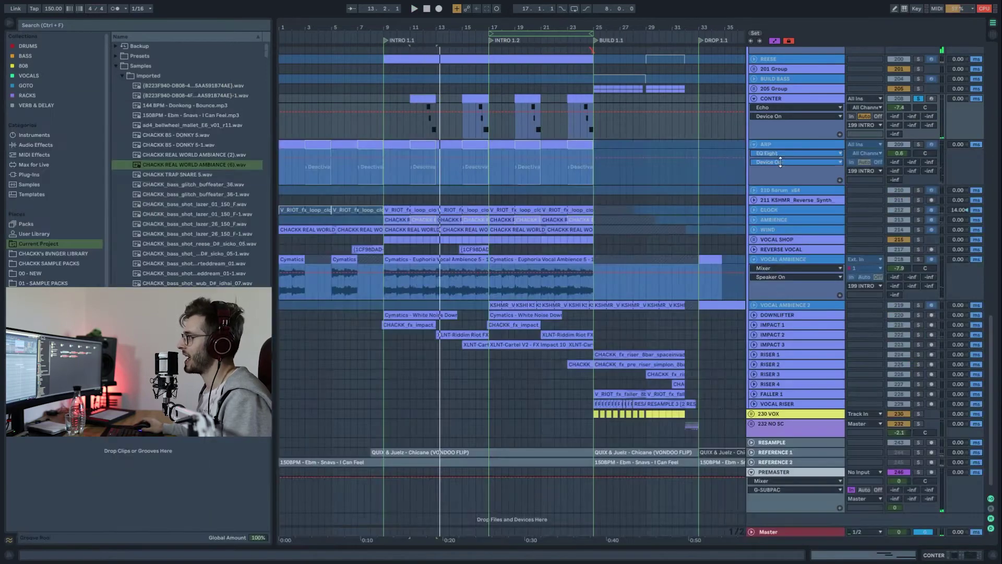
- Bypass CONTER's Echo, play the dry sound from bar 12, and turn Echo back on
double_click(771, 98)
left_click(262, 452)
left_click(256, 448)
left_click(424, 114)
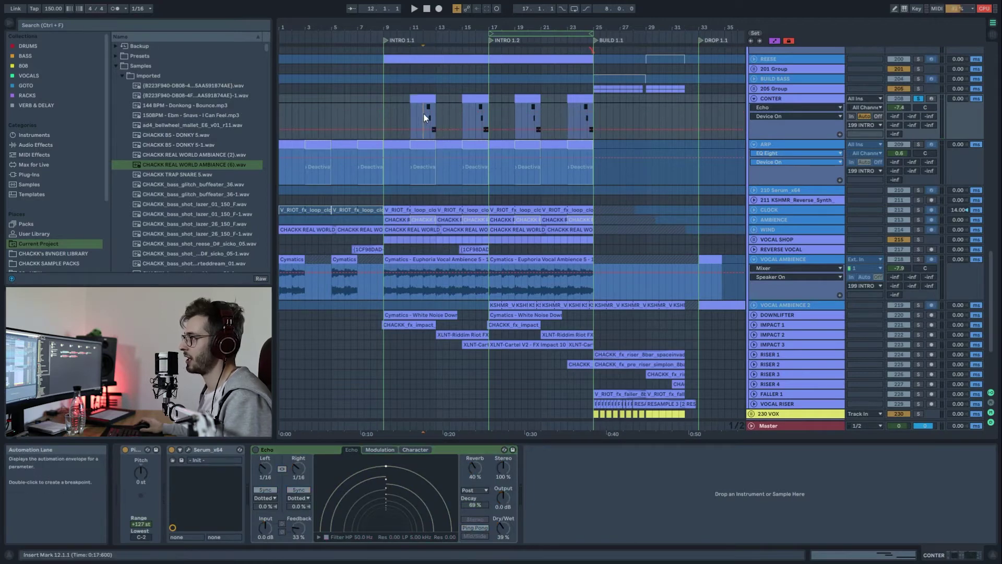
key("space")
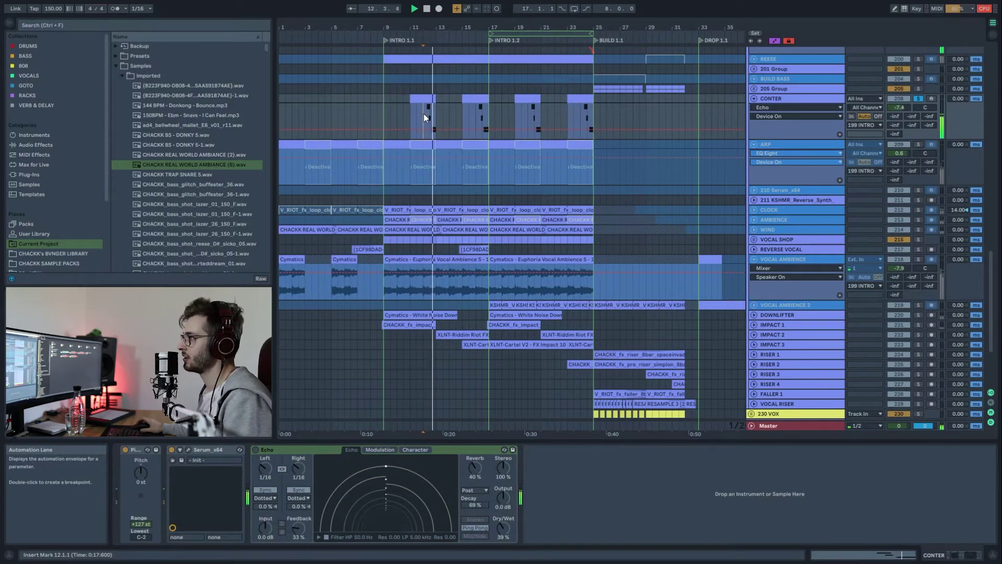
key("space")
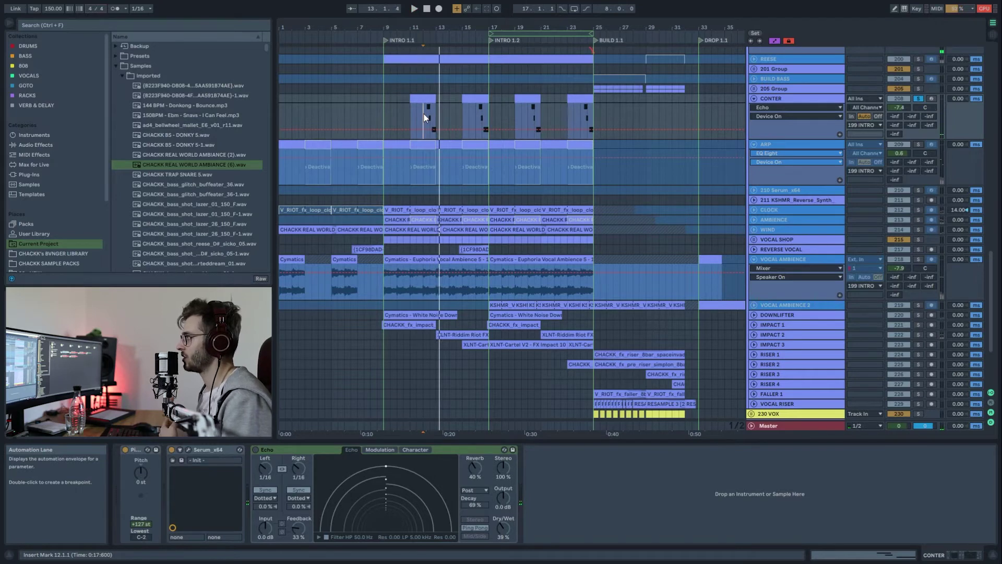
left_click(256, 450)
- Freeze CONTER, solo ARP alongside it, and play both from the start of INTRO 1.1
left_click(398, 143)
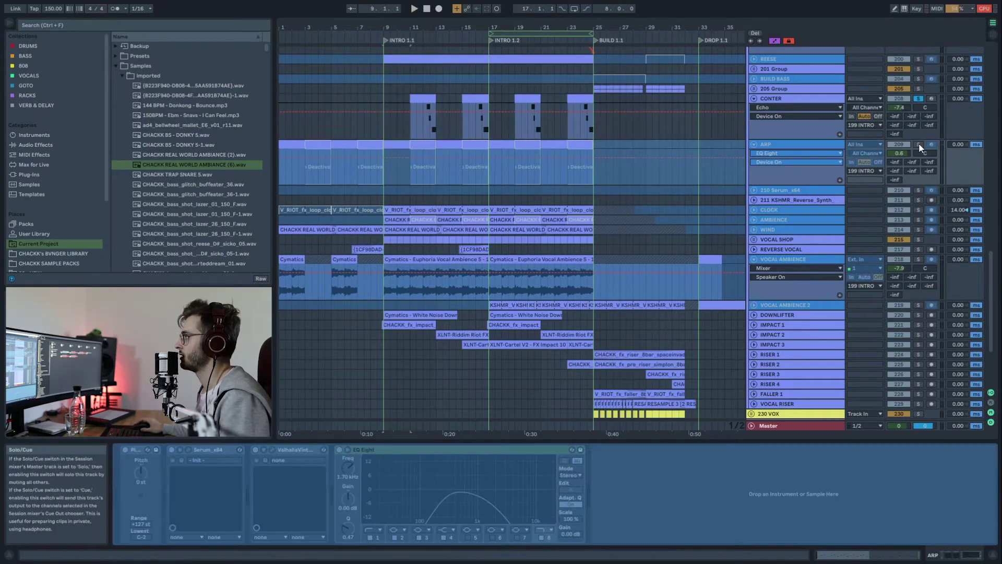
left_click(781, 96)
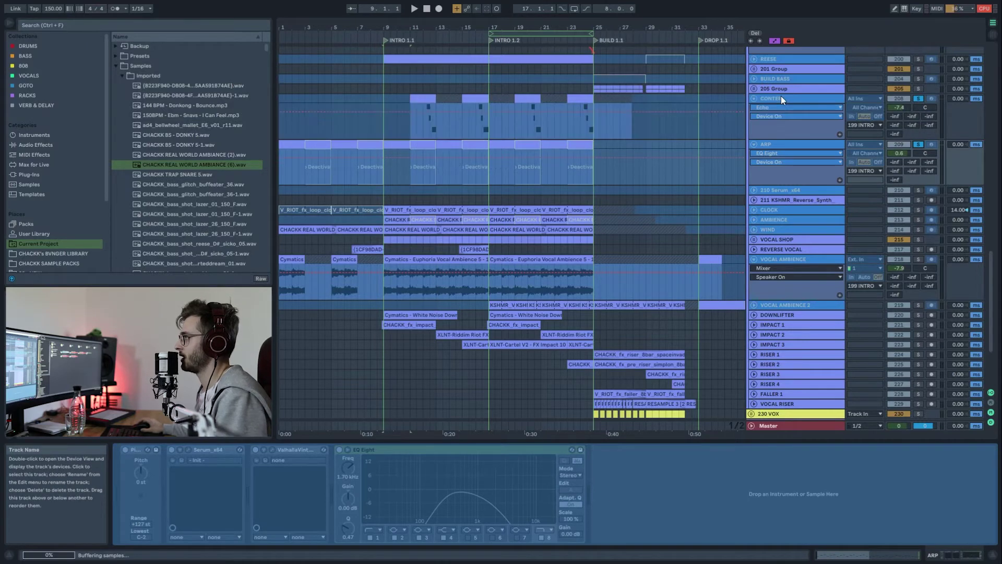
left_click(396, 145)
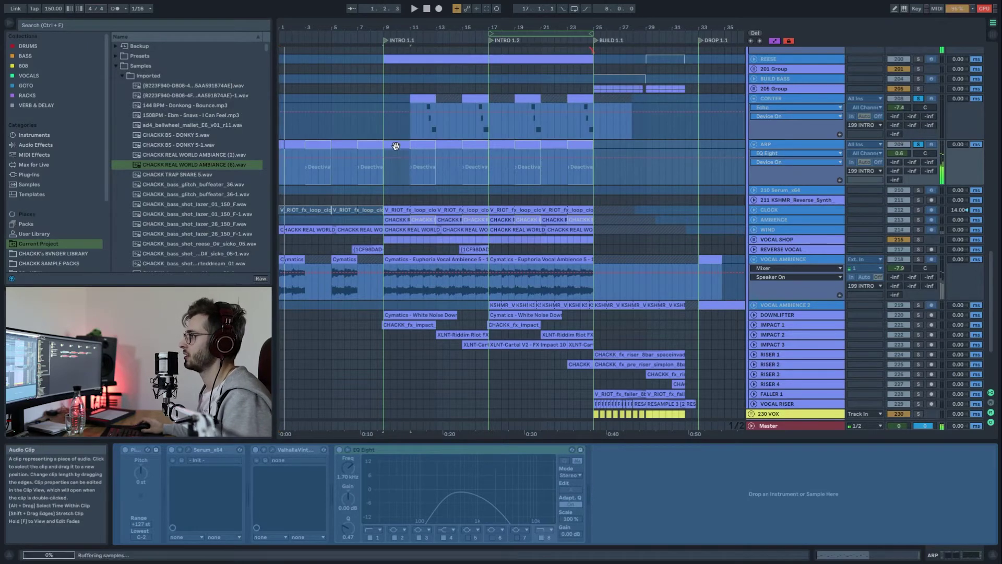
key("space")
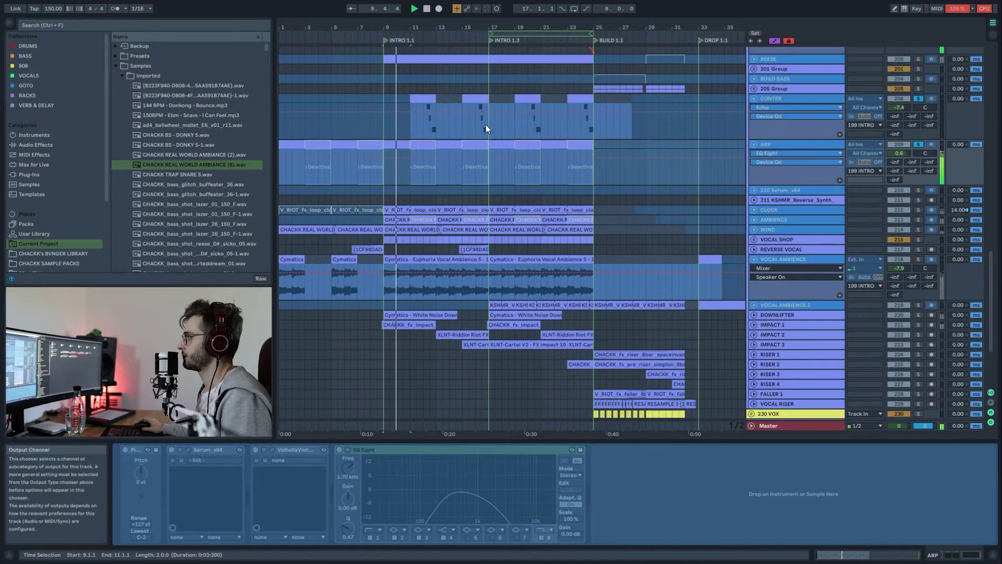
- Stop playback, unfreeze the REESE track and solo it
scroll(469, 147, "up", 3)
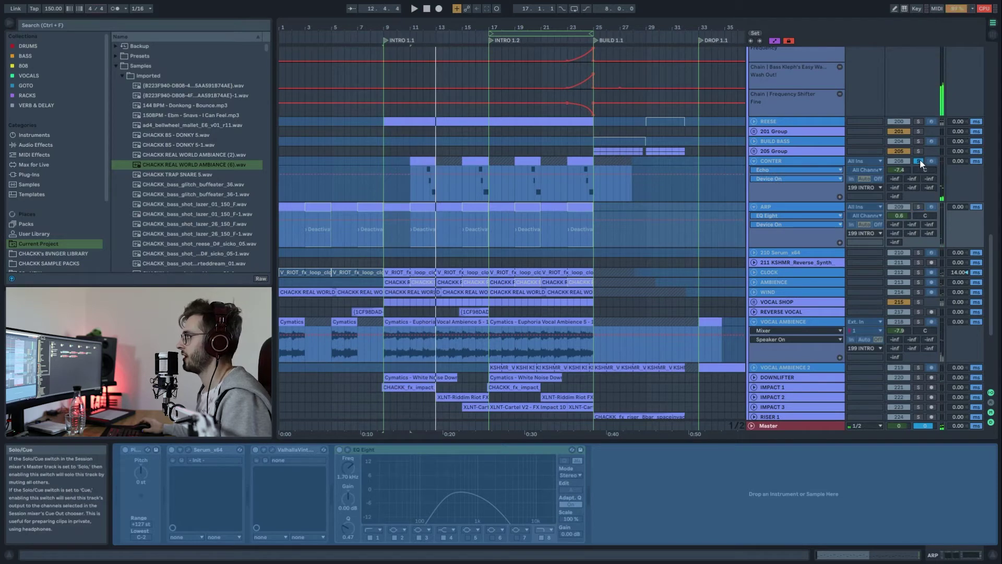
left_click(918, 206, "ctrl")
left_click(918, 121, "ctrl")
key("space")
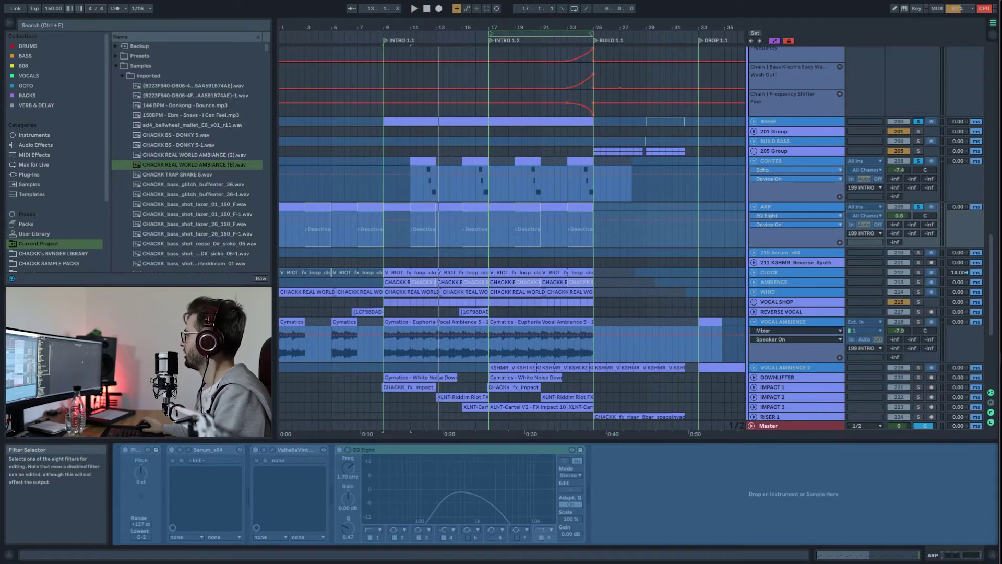
right_click(778, 121)
left_click(807, 180)
left_click(918, 122)
left_click(918, 121)
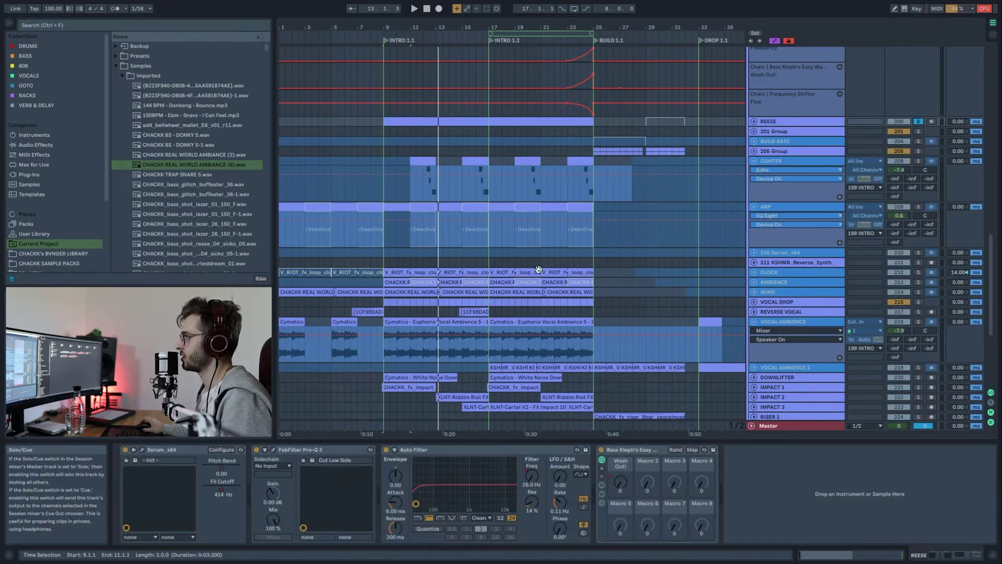
- Open REESE's Serum and review its oscillator and filter settings and its FX compressor
left_click(141, 450)
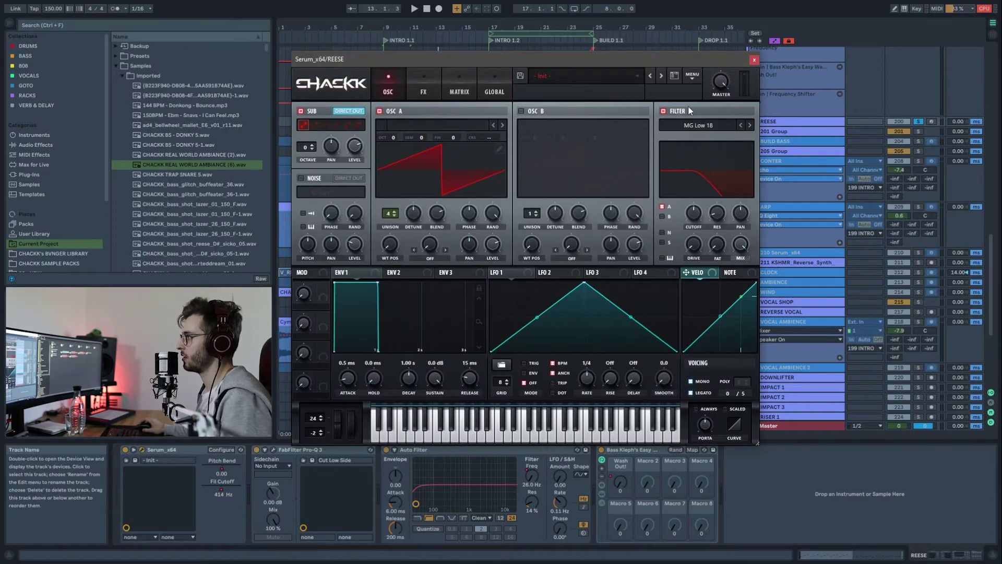
left_click(425, 89)
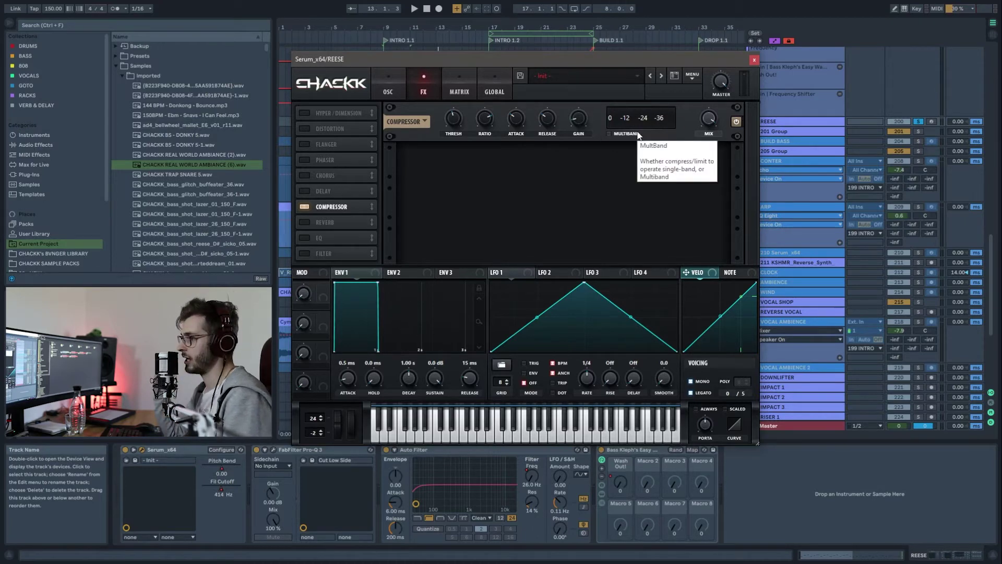
left_click(398, 92)
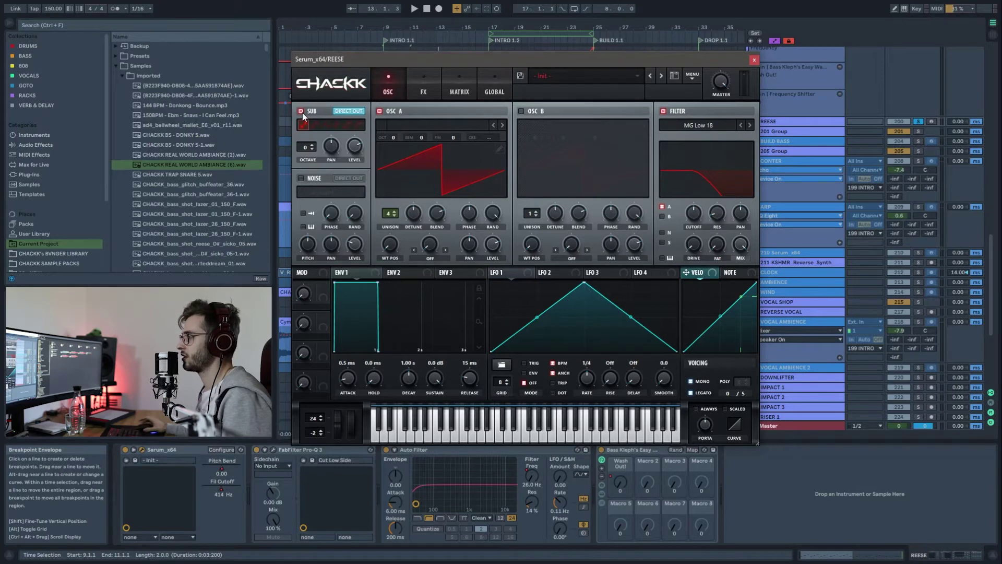
- Play REESE from INTRO 1.1, toggling its solo to compare it with the full mix
key("space")
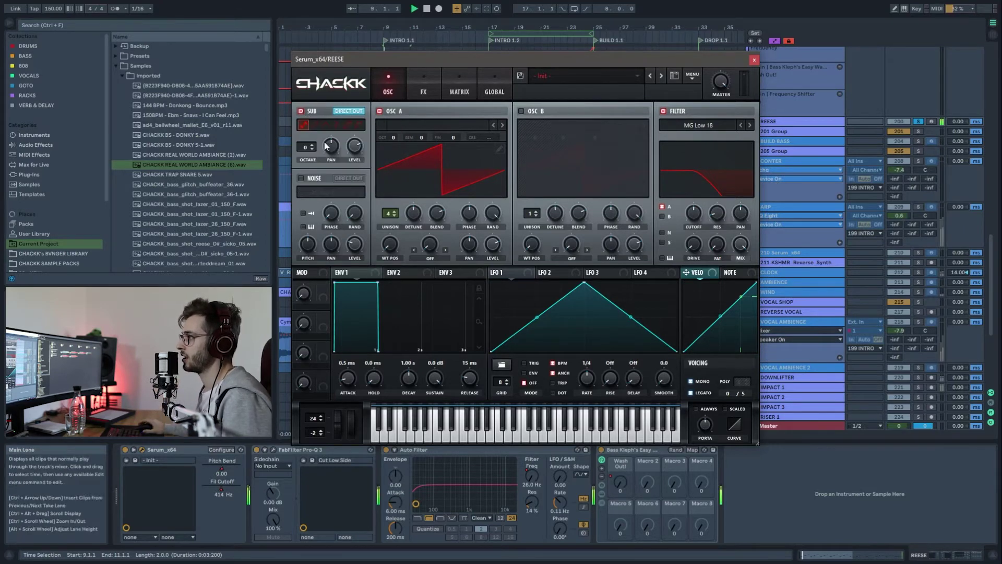
left_click(917, 122)
left_click(918, 122)
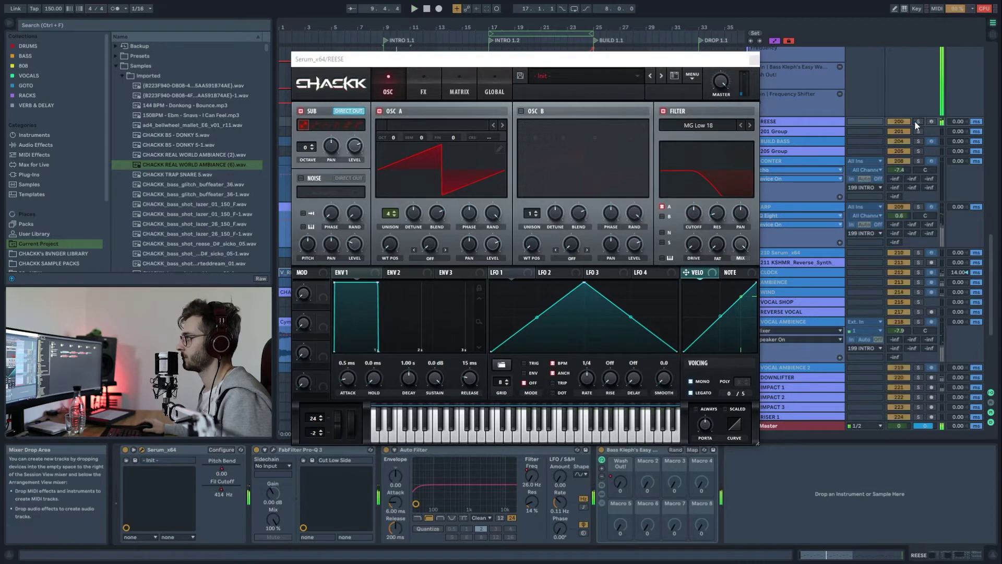
key("space")
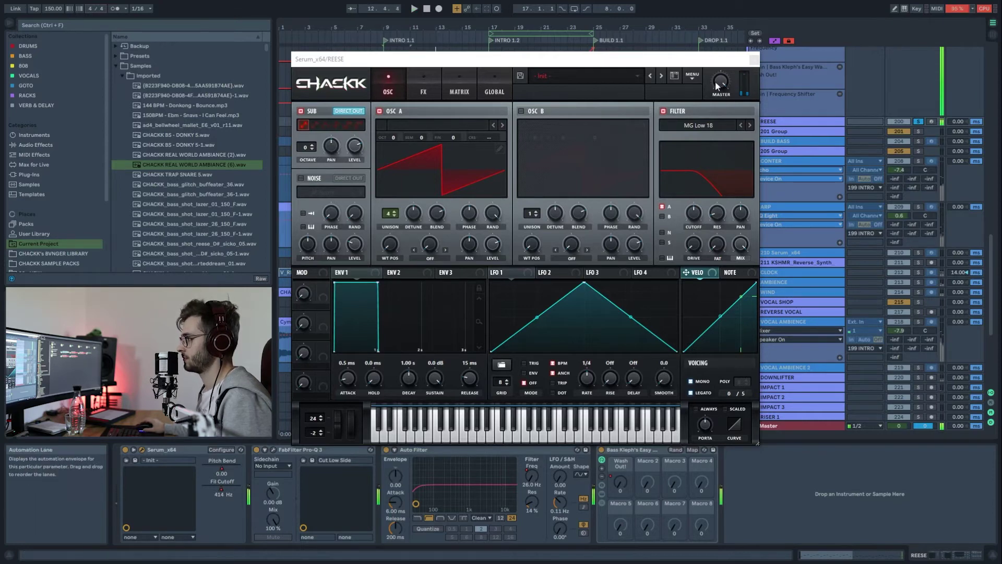
- Examine the Cut Low Side curve in REESE's FabFilter Pro-Q 3 and close both plug-in windows
left_click(272, 450)
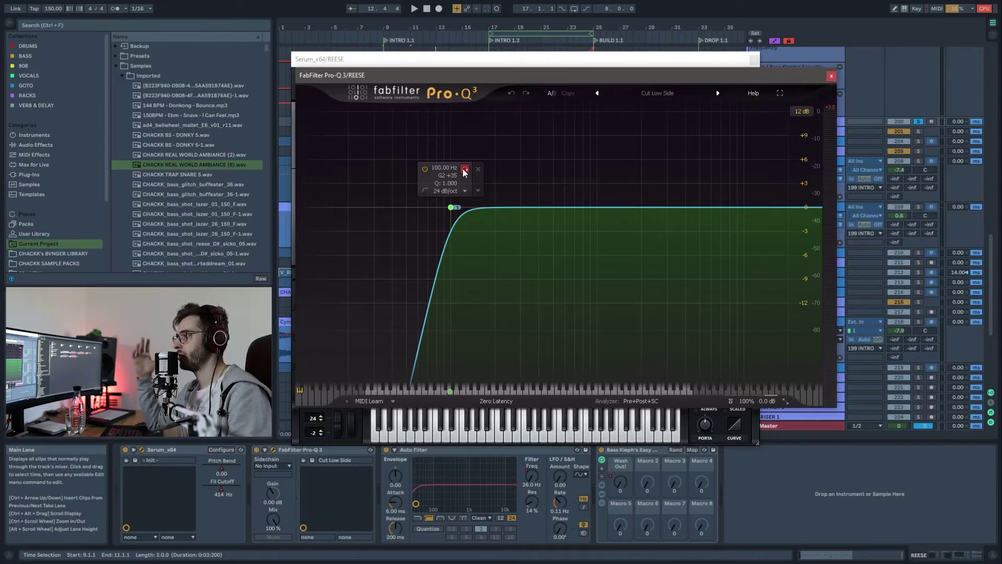
left_click(831, 77)
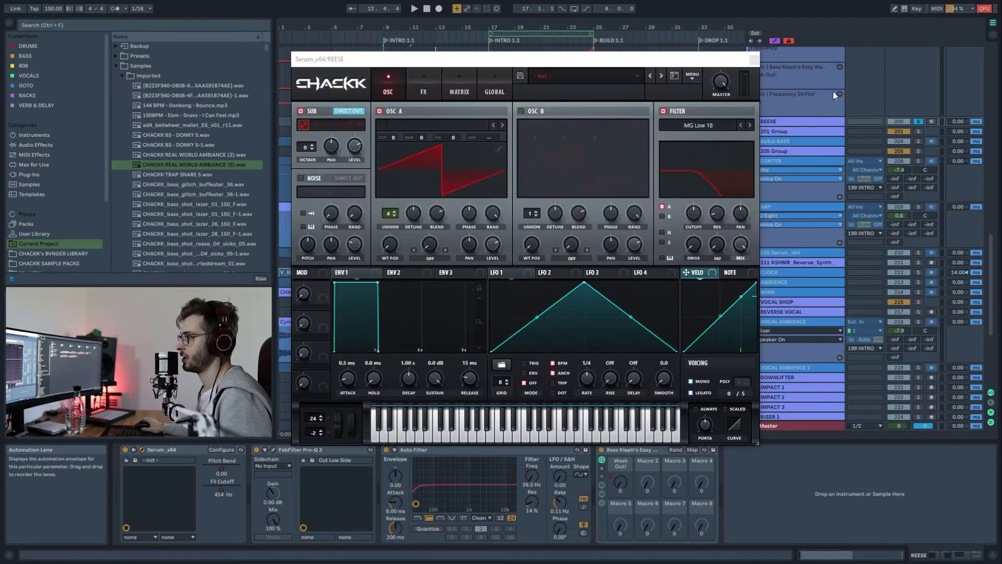
left_click(754, 63)
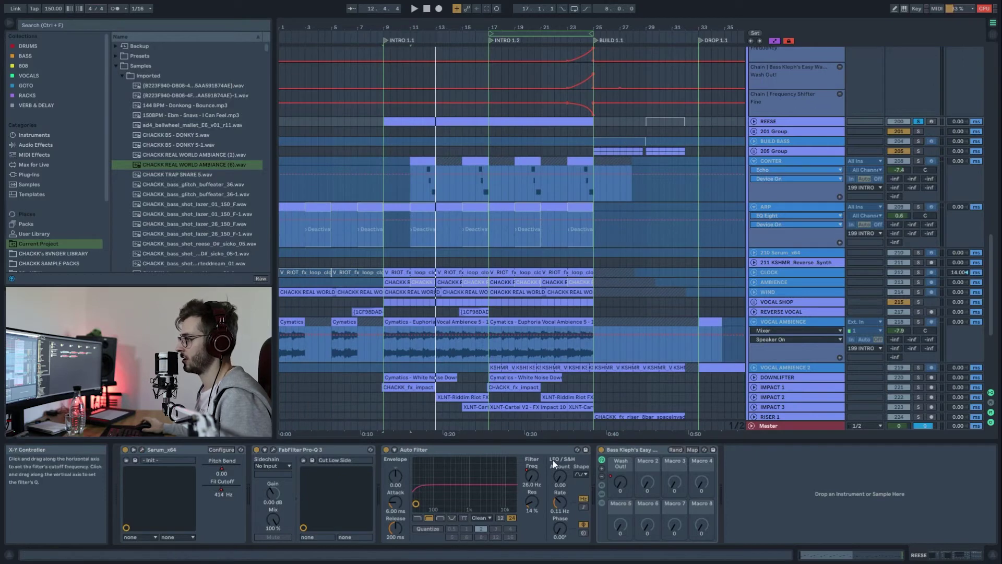
- Unfold the REESE track at BREAK 1.1 and show its automation lanes
key("a")
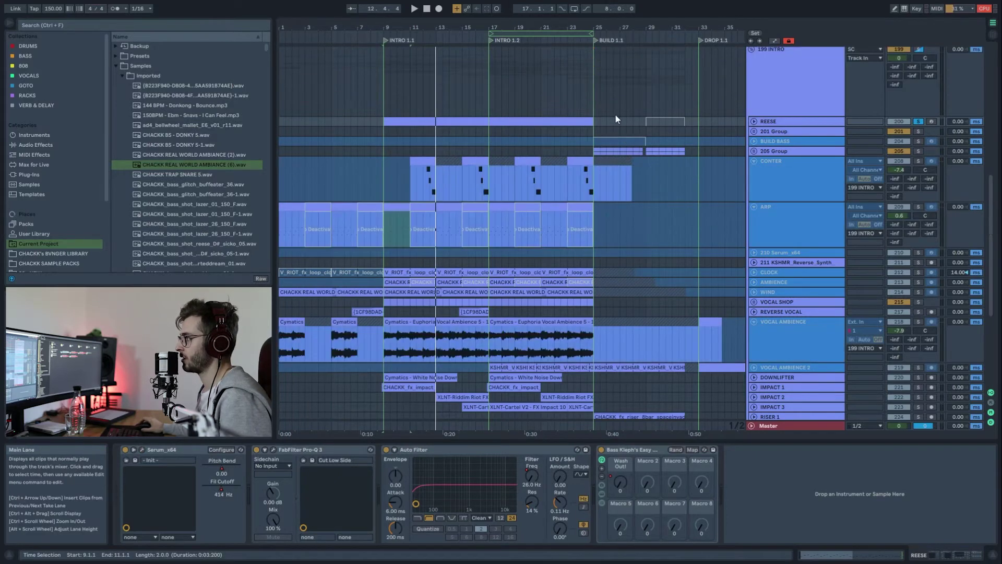
left_click_drag(656, 31, 324, 26)
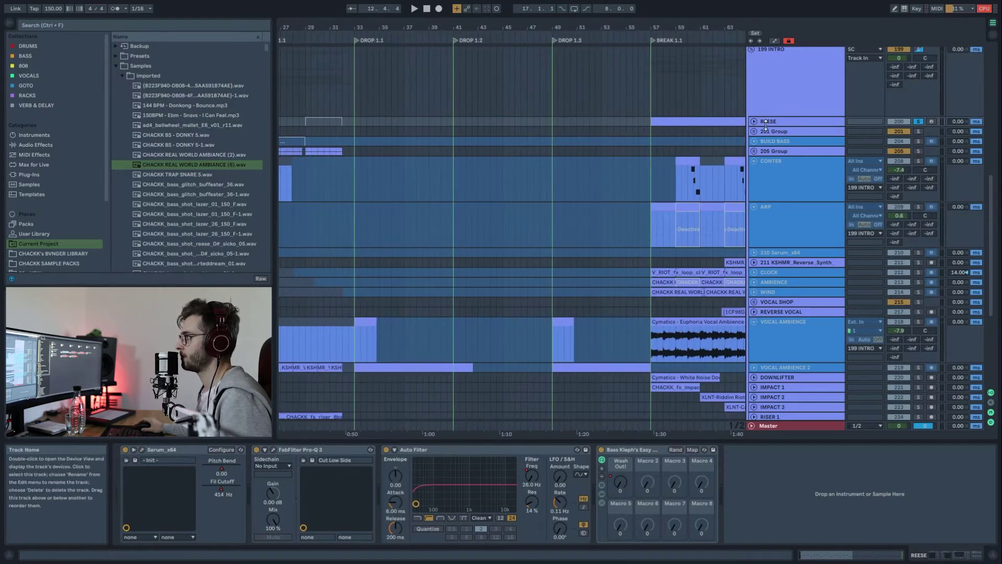
left_click(753, 121)
left_click(660, 156)
key("a")
- Play REESE's automated BREAK 1.1 clip soloed from bar 64, and in the full mix from bar 57
key("space")
left_click_drag(705, 26, 540, 27)
left_click(568, 146)
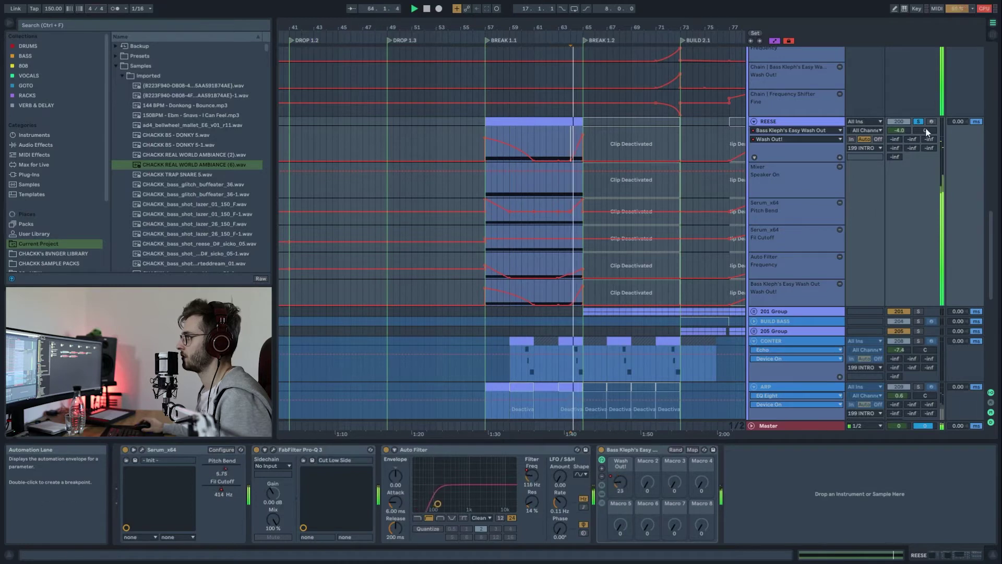
left_click(484, 127)
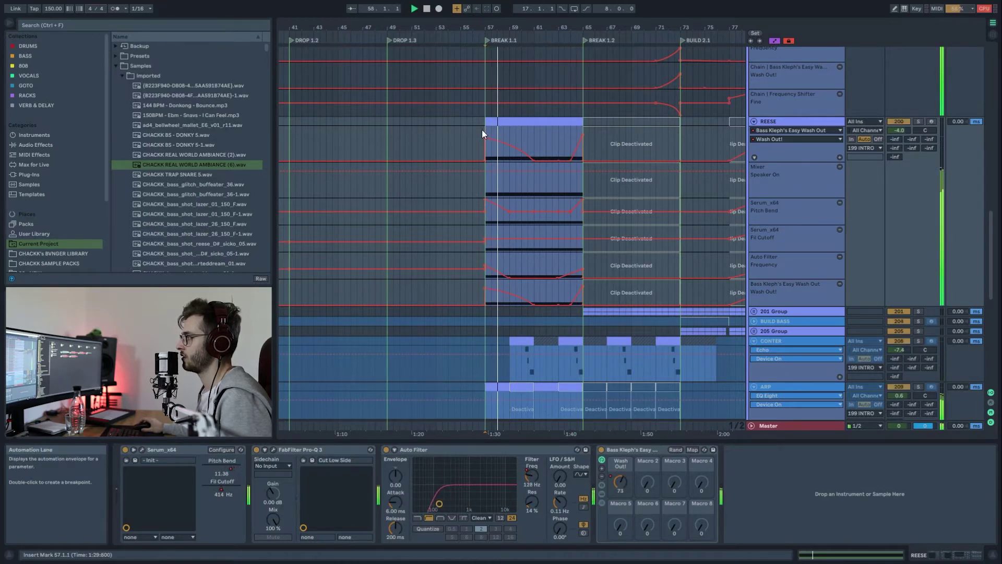
key("space")
- Freeze the REESE track and fold it in the arrangement
left_click_drag(412, 27, 637, 9)
right_click(801, 123)
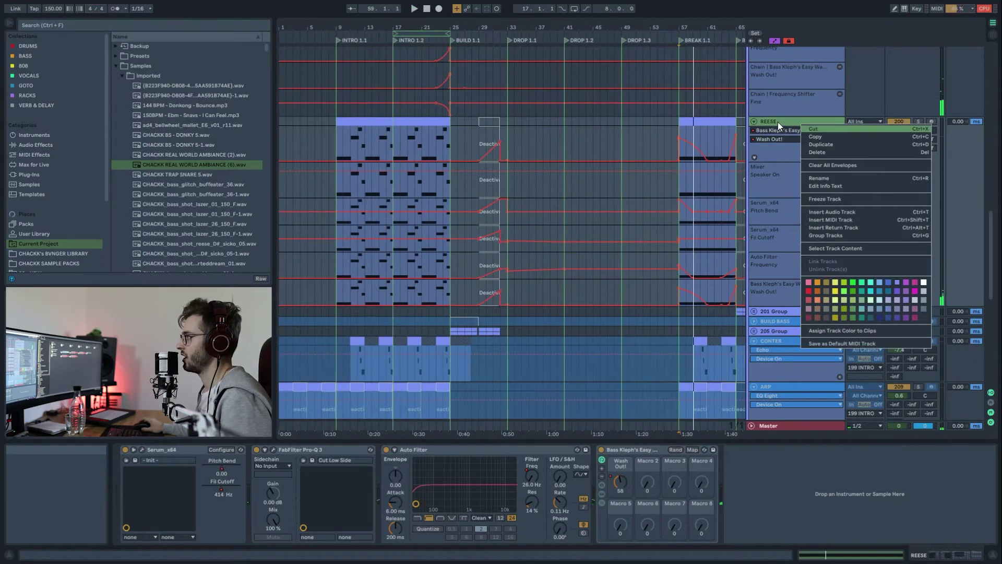
left_click(832, 201)
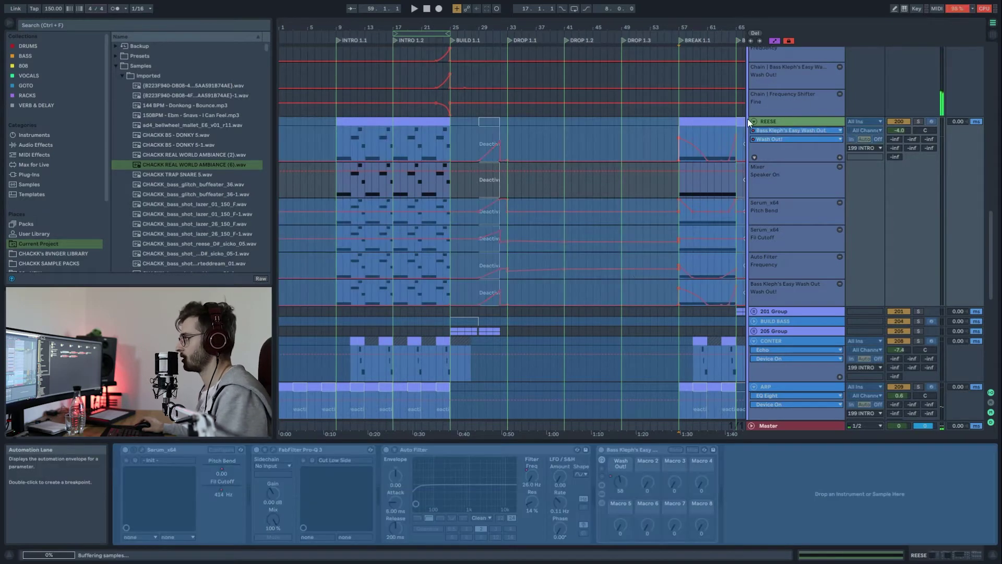
scroll(584, 246, "up", 3)
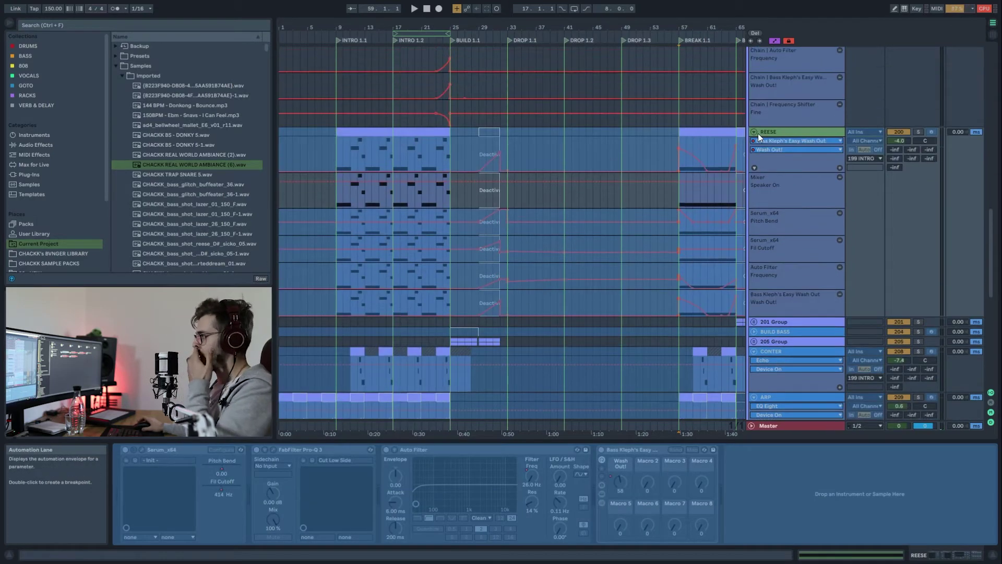
left_click(754, 163)
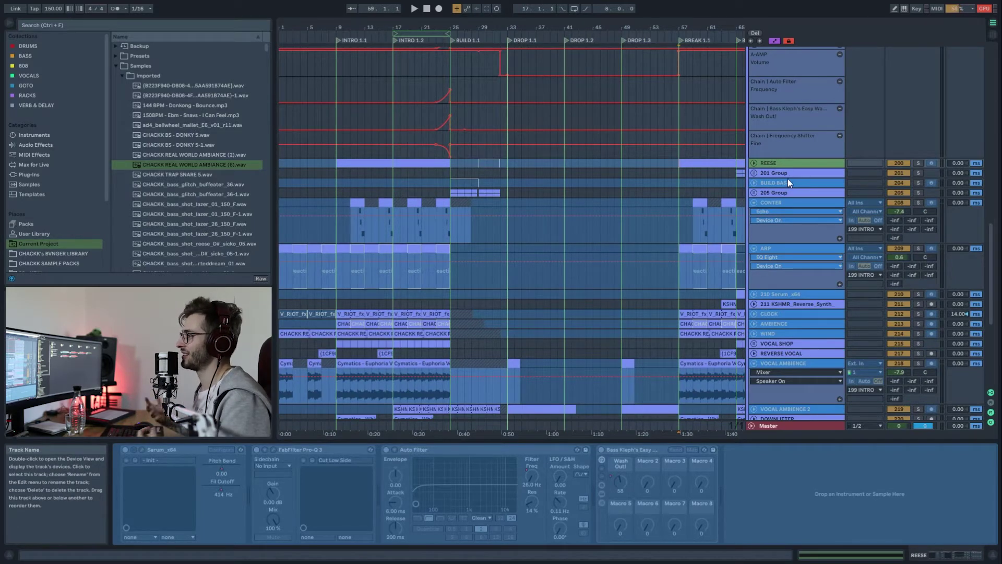
- Unfold the CLOCK and AMBIENCE tracks, and show the devices on the WIND track
scroll(802, 214, "down", 3)
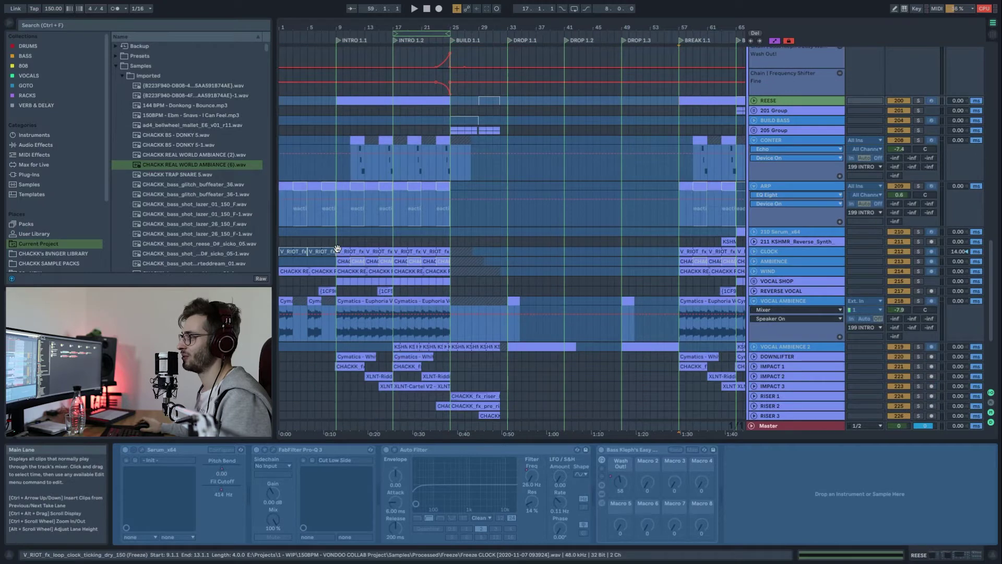
left_click(754, 251)
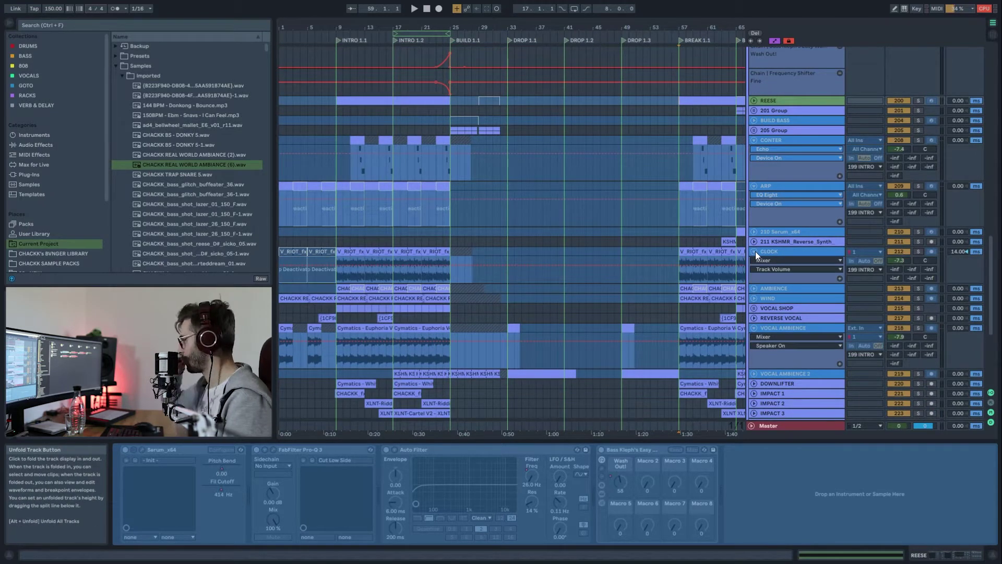
scroll(756, 251, "down", 3)
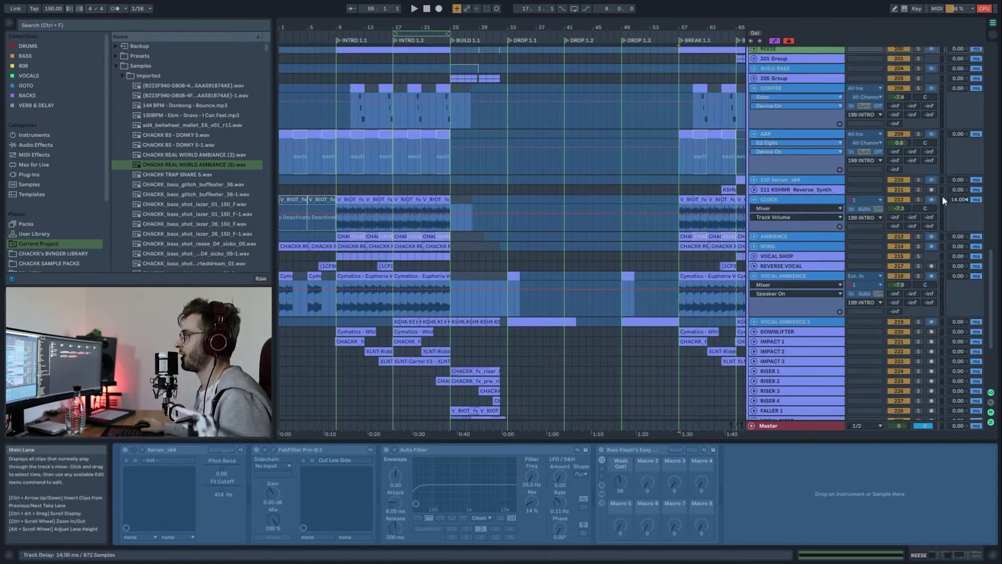
left_click(754, 236)
scroll(481, 243, "down", 3)
left_click(757, 232)
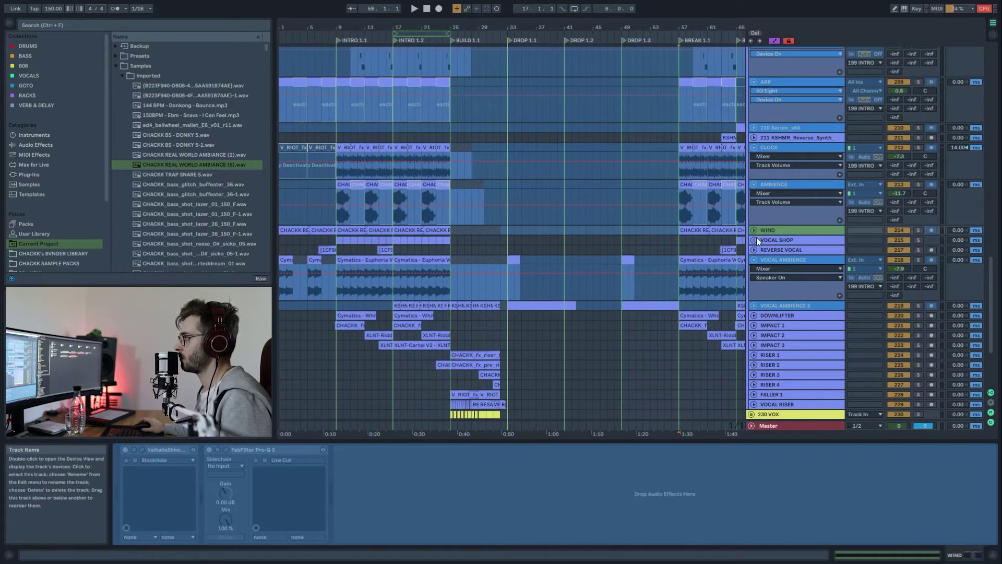
- Solo the IMPACT 1 track and play its impact clip at INTRO 1.1
scroll(762, 262, "down", 3)
left_click(764, 270)
left_click(918, 273)
key("space")
left_click(352, 273)
key("space")
key("space")
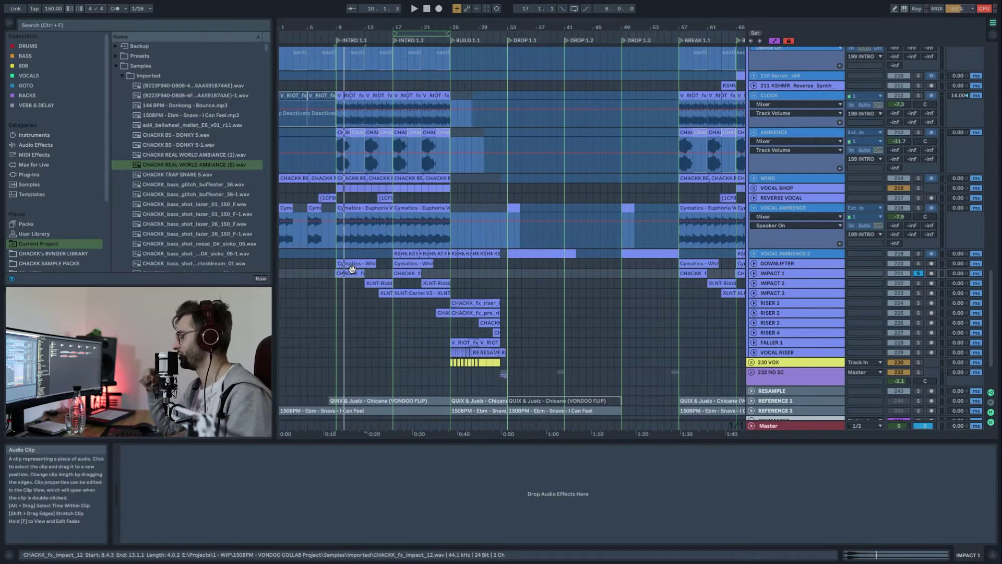
left_click(374, 285)
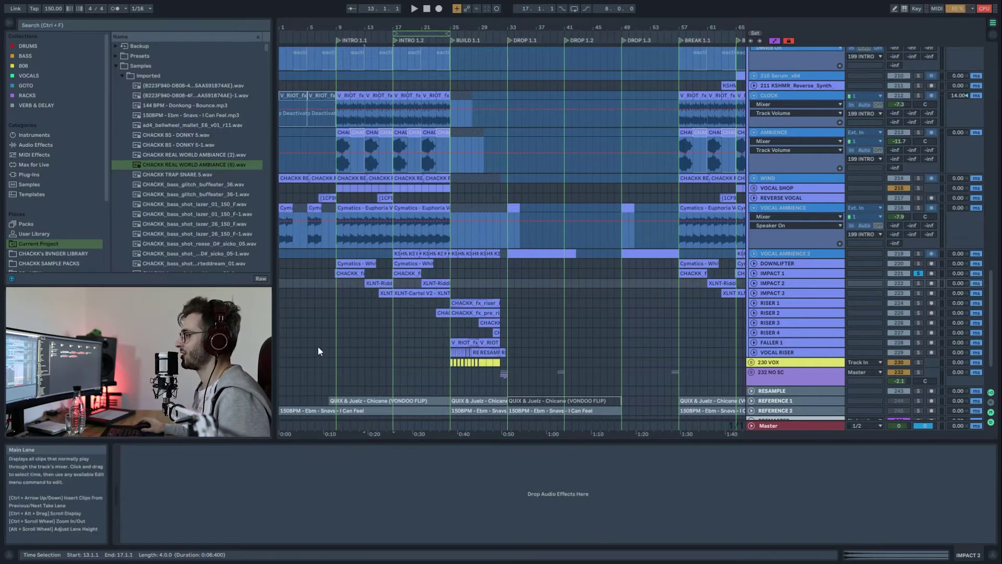
- Unfold the VOCAL SHOP group and solo the VOCAL SHOP instrument track inside it
scroll(384, 317, "up", 4)
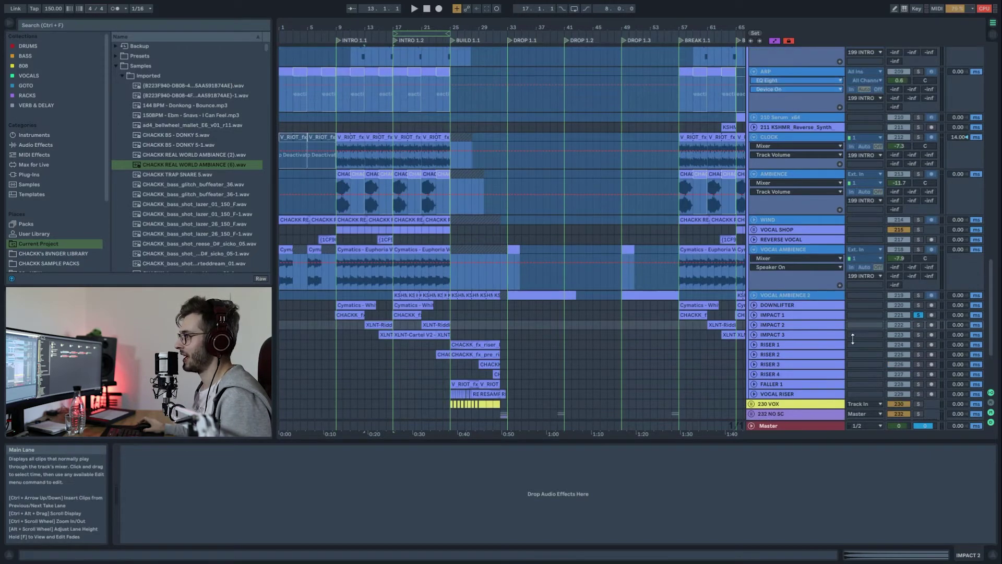
left_click(768, 230)
left_click(754, 229)
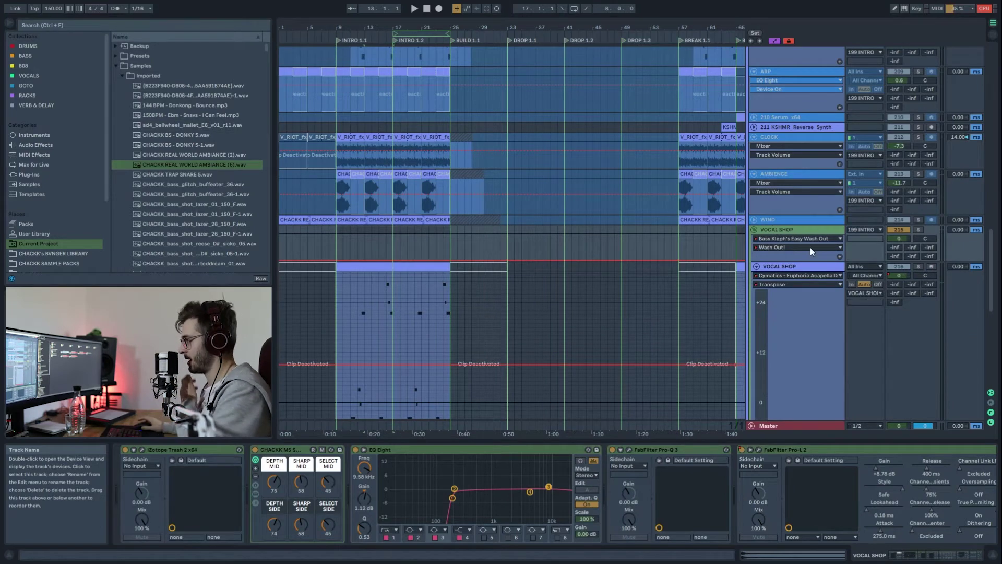
left_click(788, 267)
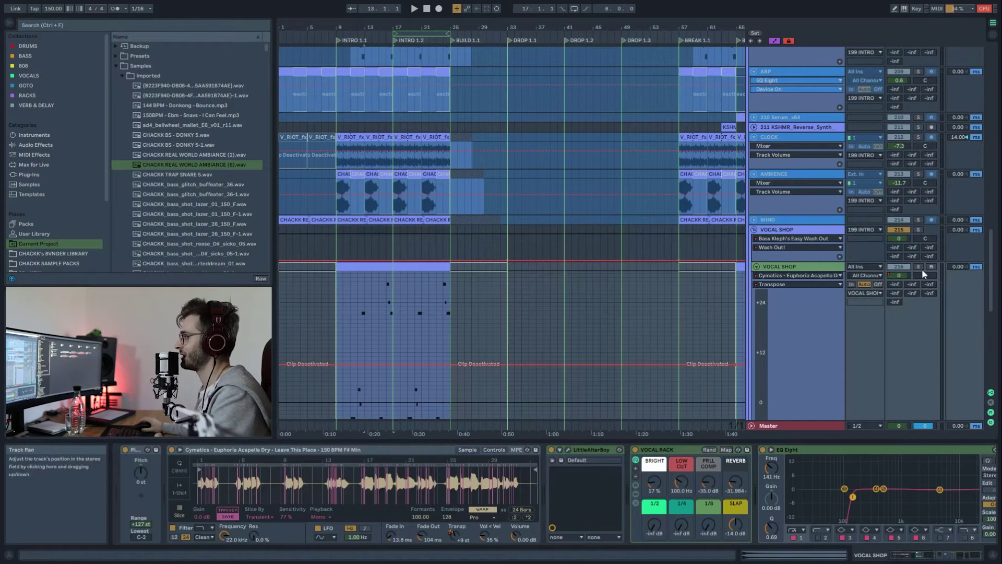
left_click(917, 266)
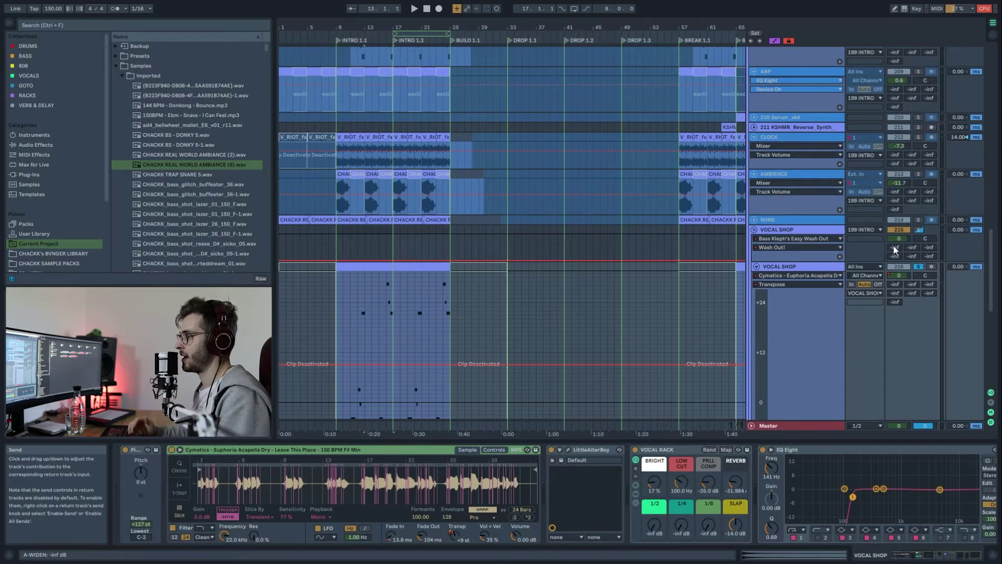
- Search the browser for "euphoria acapella" and preview the second Cymatics 150 BPM F# Min sample
key("ctrl+f")
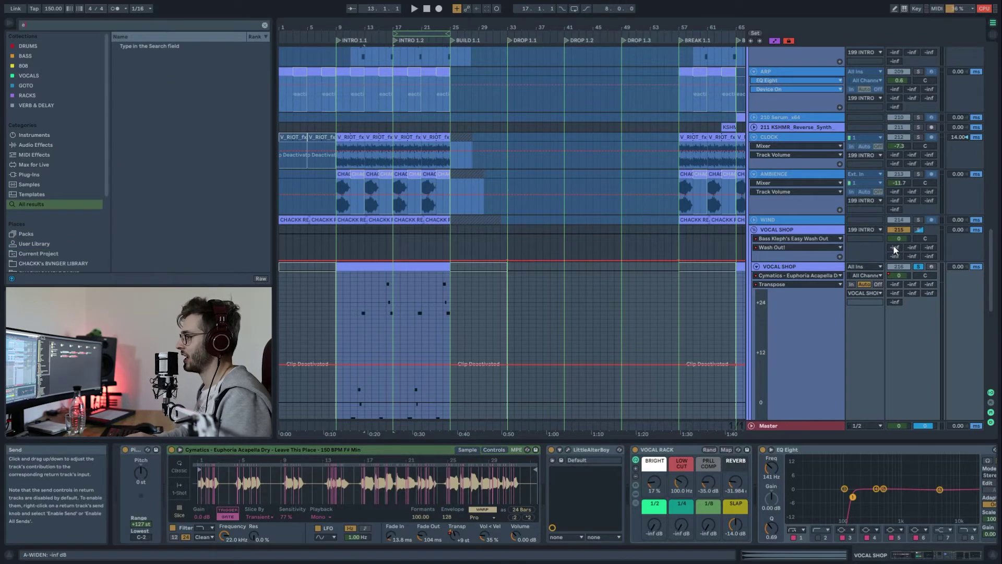
type("euphor")
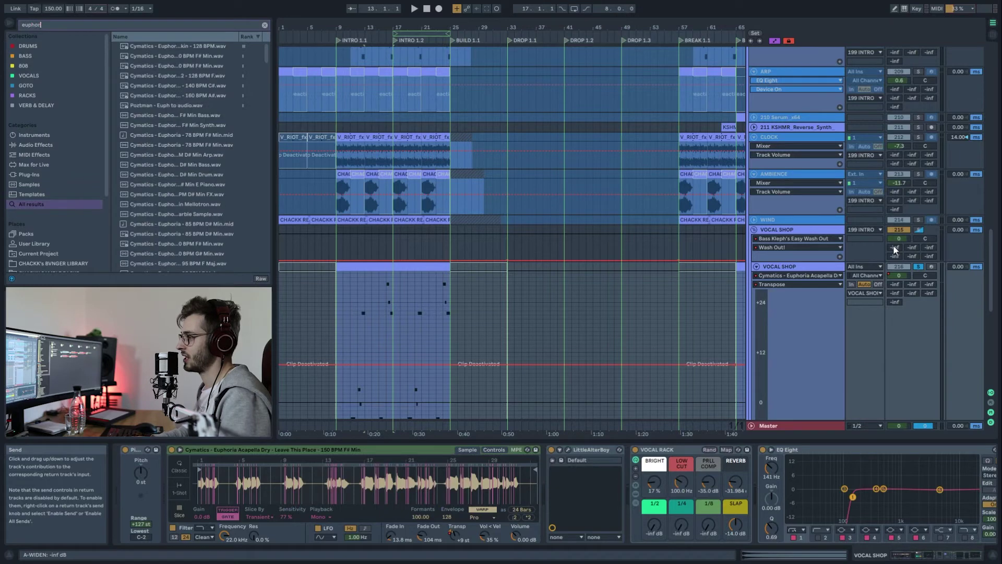
type("ia acapella")
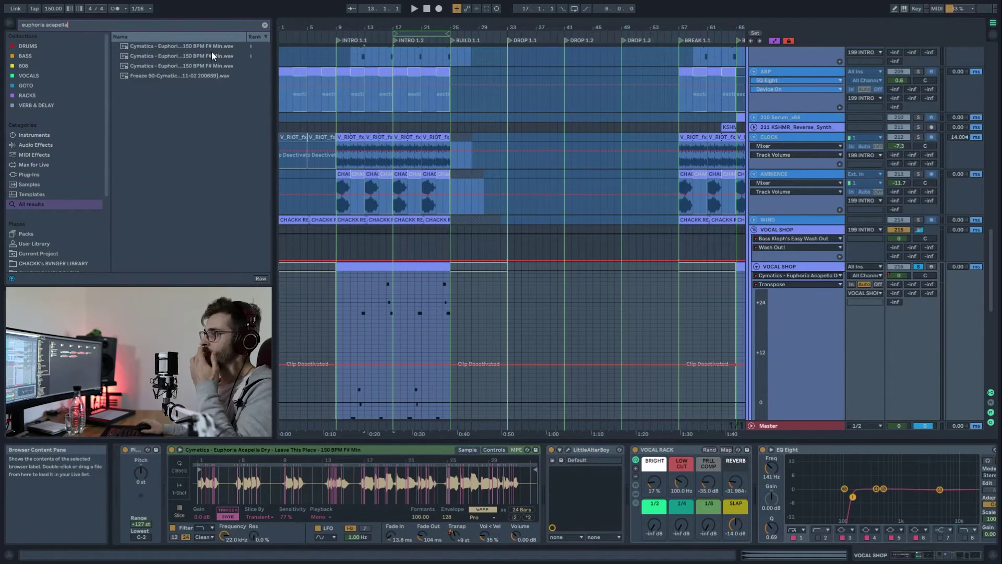
left_click(211, 55)
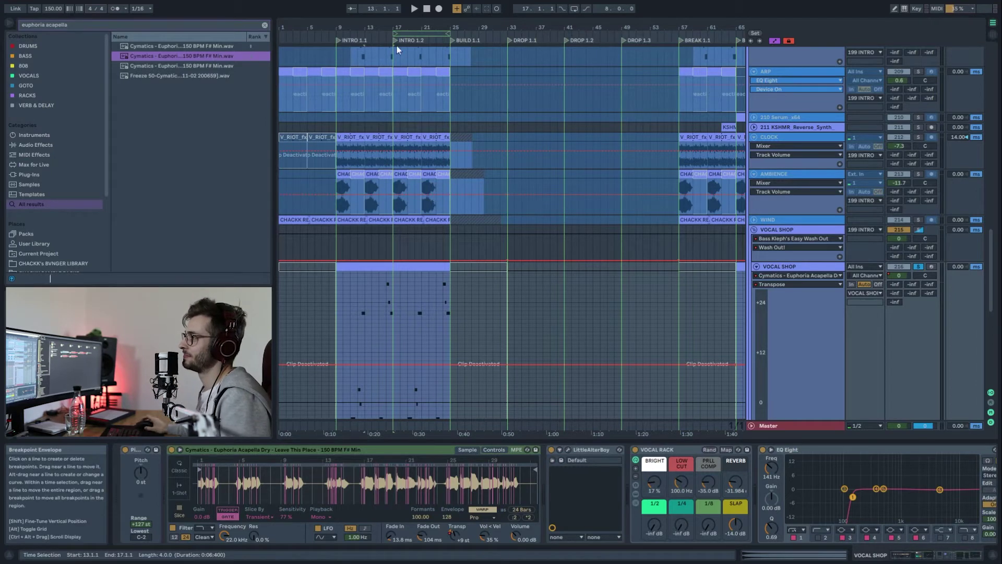
- Play the soloed VOCAL SHOP clip from the start of INTRO 1.1 at bar 9
left_click(368, 24)
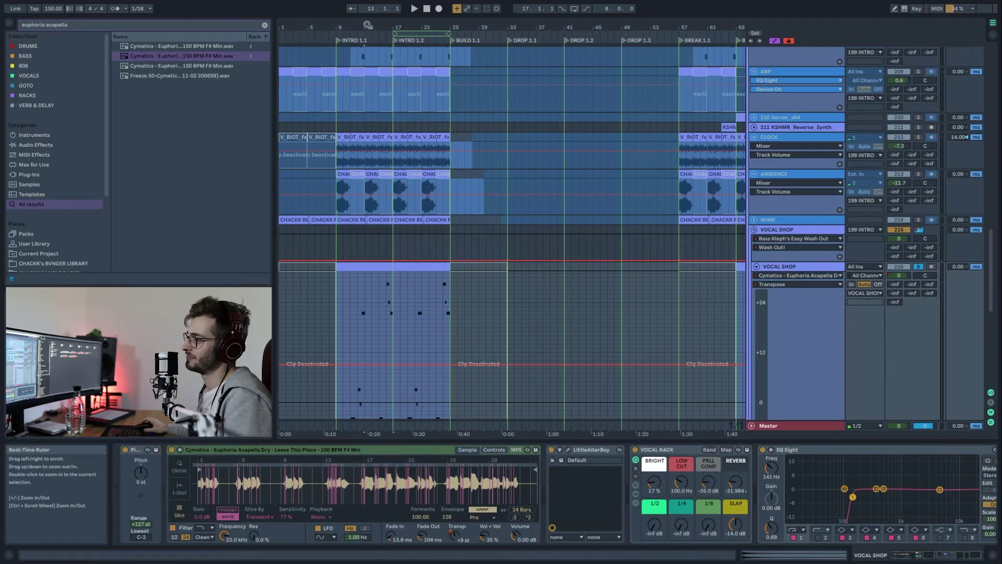
left_click(361, 276)
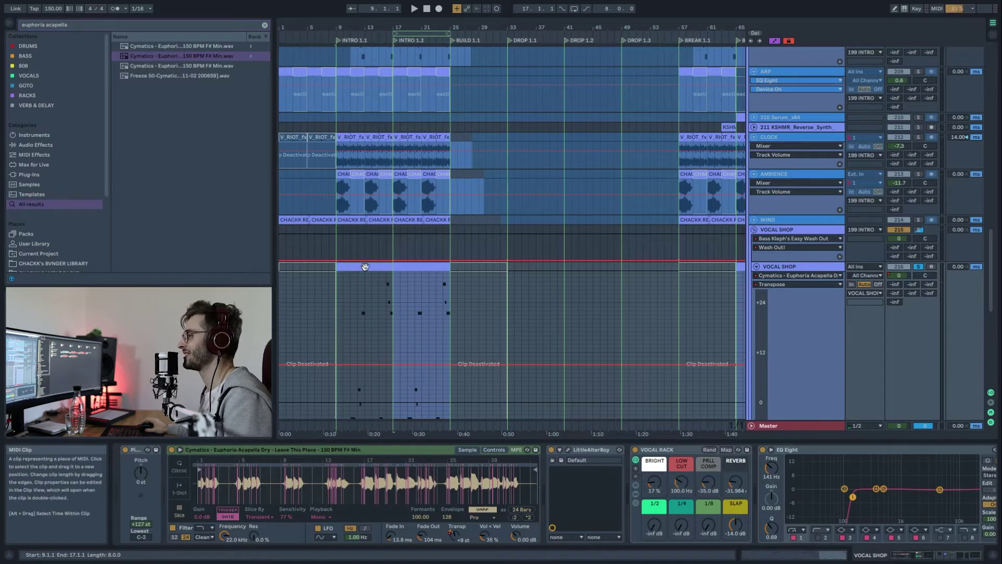
scroll(365, 271, "down", 1)
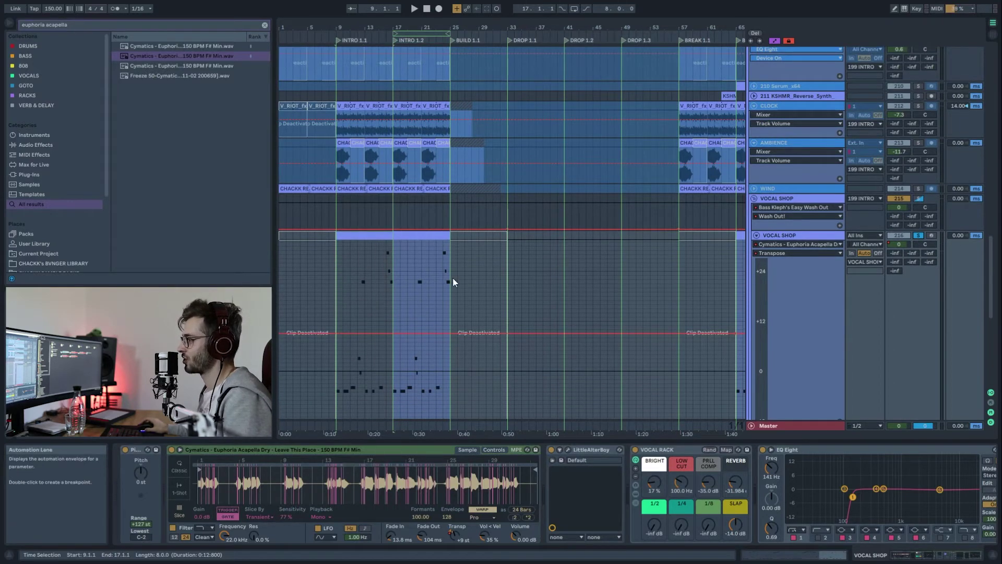
key("space")
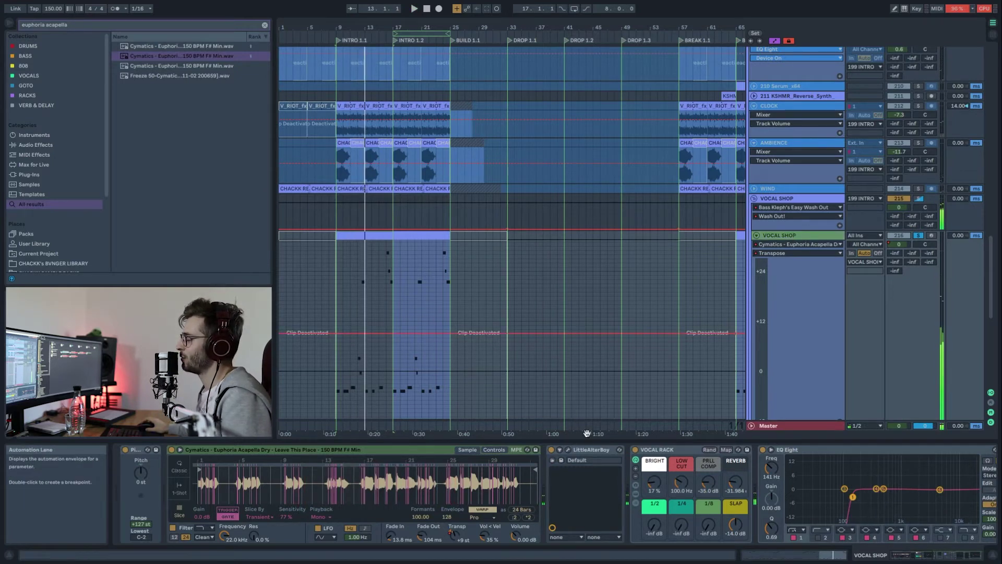
- Deactivate the effects after Simpler on the VOCAL SHOP instrument track and all devices on the VOCAL SHOP group
left_click(961, 554)
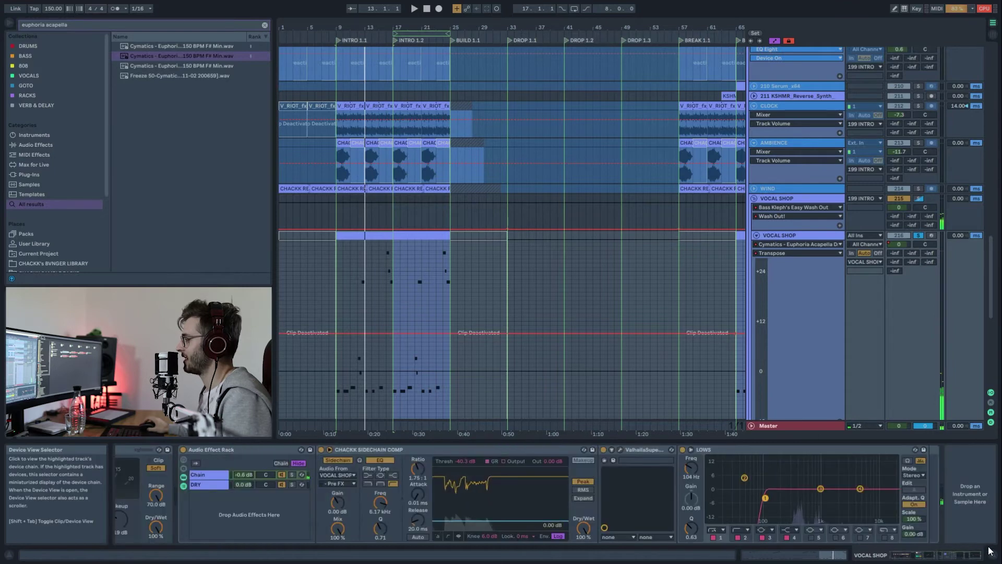
left_click(239, 452, "shift")
left_click_drag(954, 555, 914, 555)
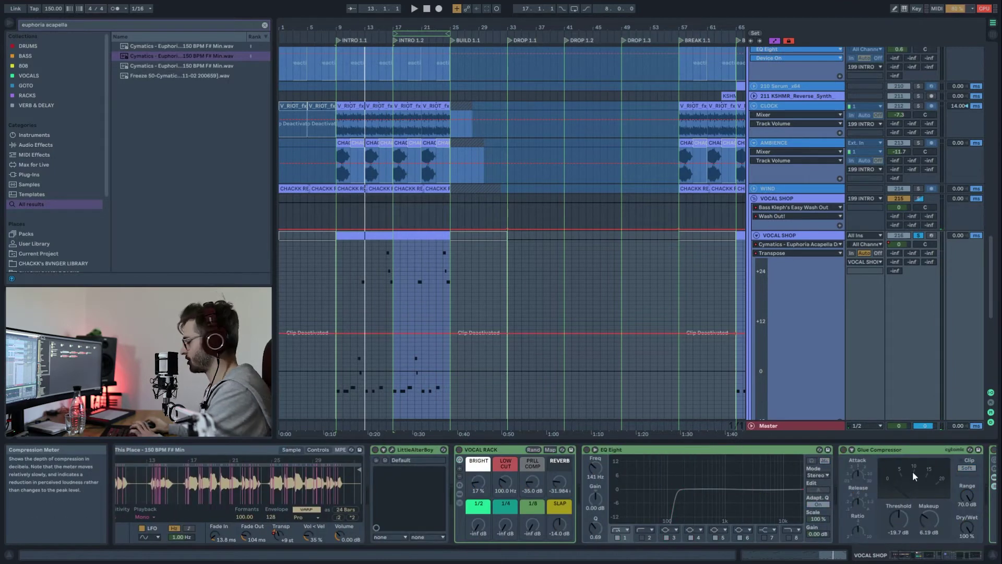
left_click(782, 199)
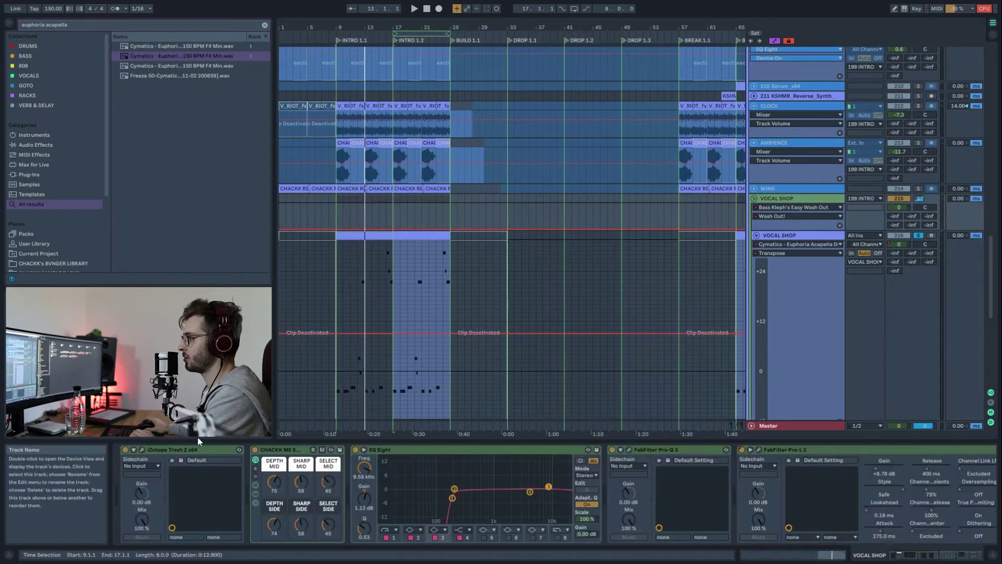
left_click(171, 451)
key("ctrl+a")
key("0")
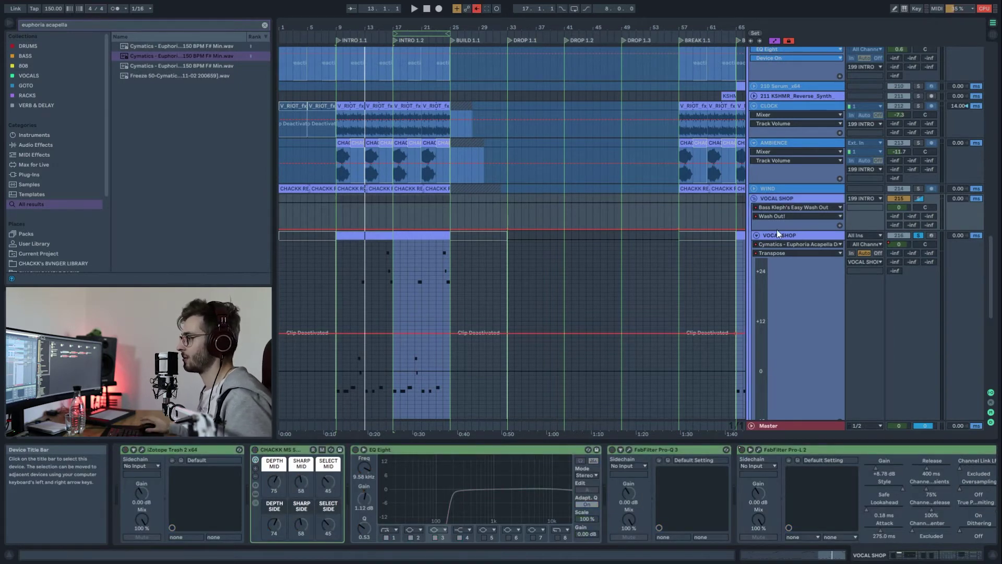
- Show the VOCAL SHOP instrument track's Simpler and play the sliced vocal without effects from INTRO 1.1
left_click(455, 291)
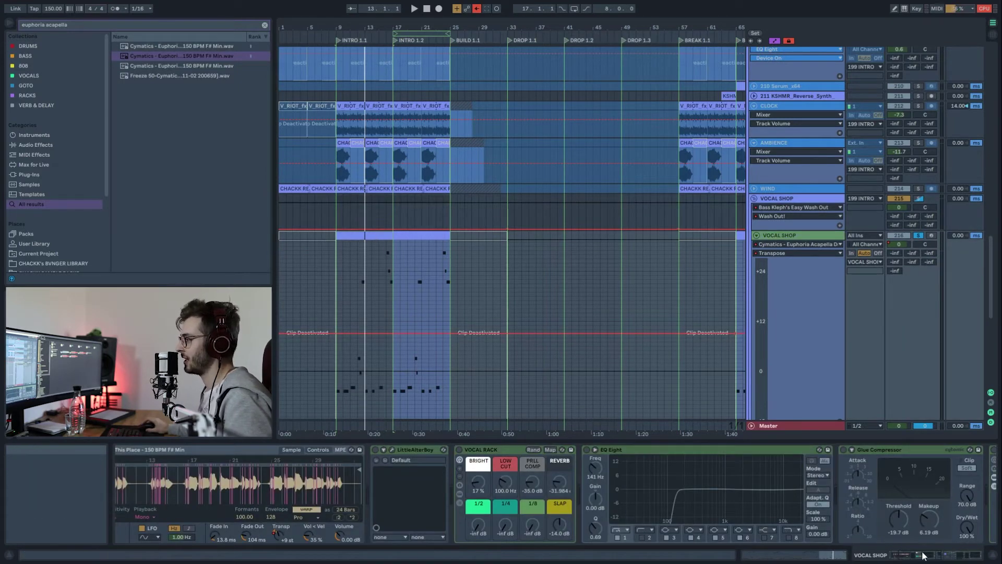
left_click(886, 559)
key("space")
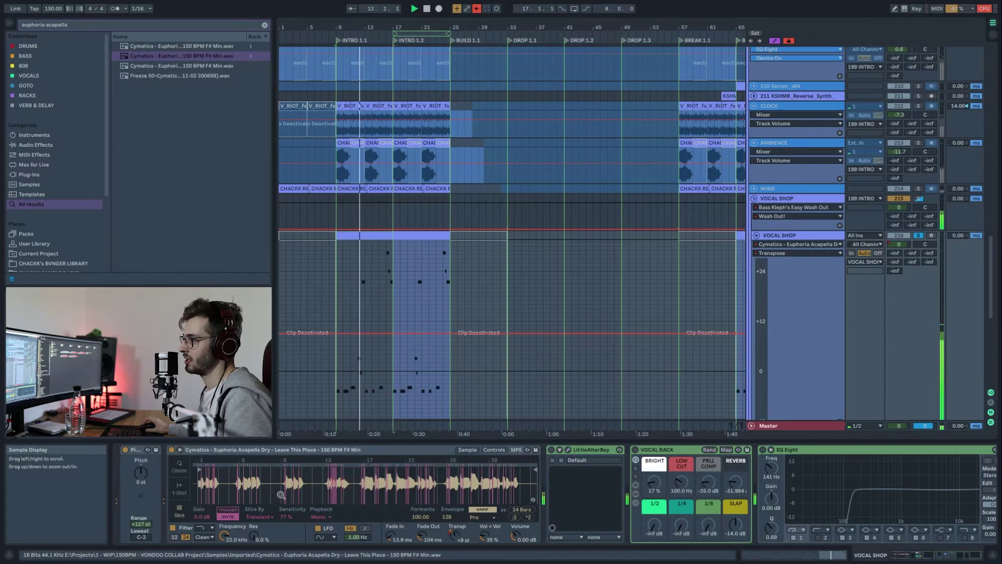
right_click(329, 449)
left_click(317, 446)
key("space")
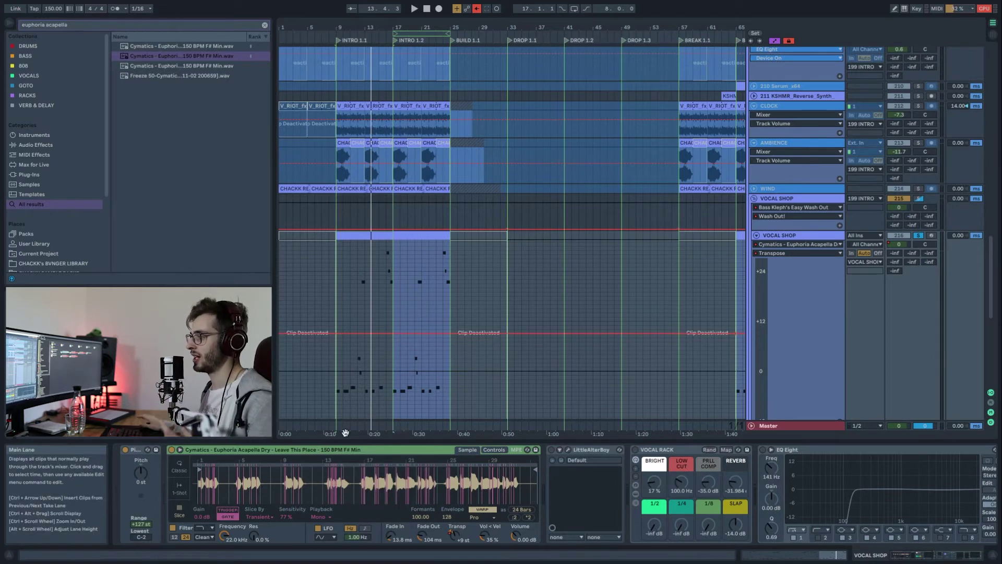
- Try 73 % slice Sensitivity and -3 st Transpose in Simpler, restoring Sensitivity to 77 % and re-enabling the automation
left_click(254, 517)
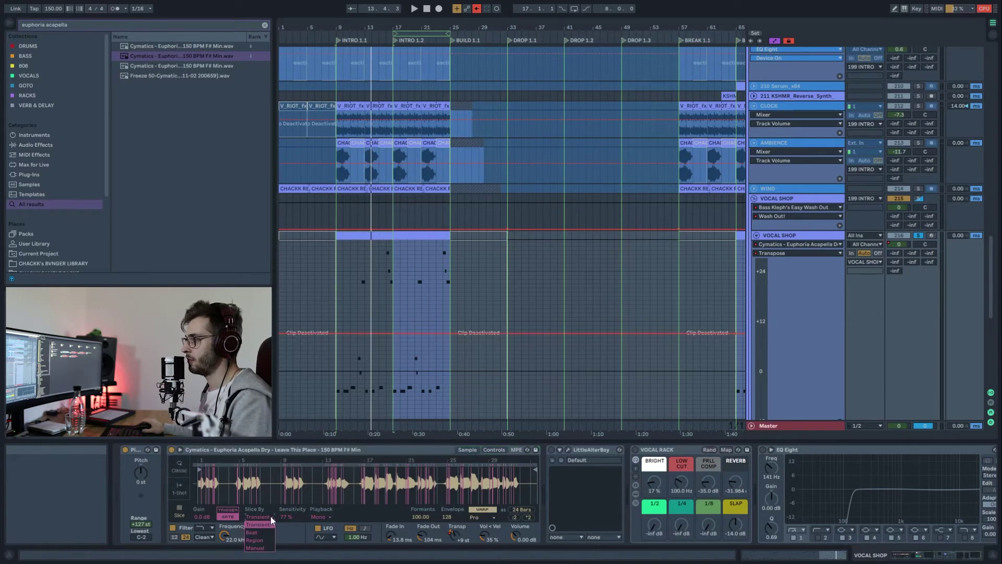
left_click(270, 515)
left_click_drag(287, 518, 287, 513)
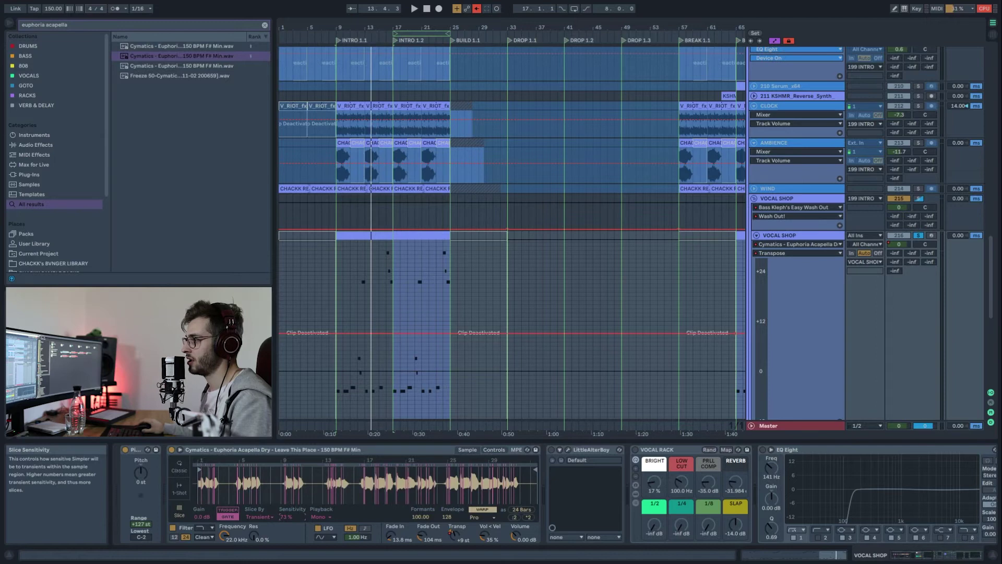
left_click_drag(287, 513, 287, 517)
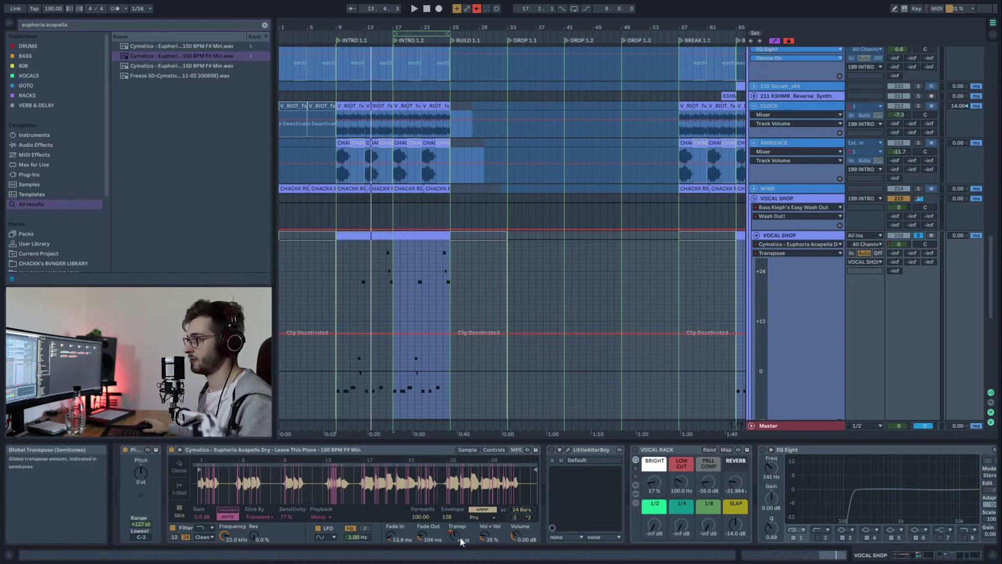
left_click_drag(461, 541, 461, 559)
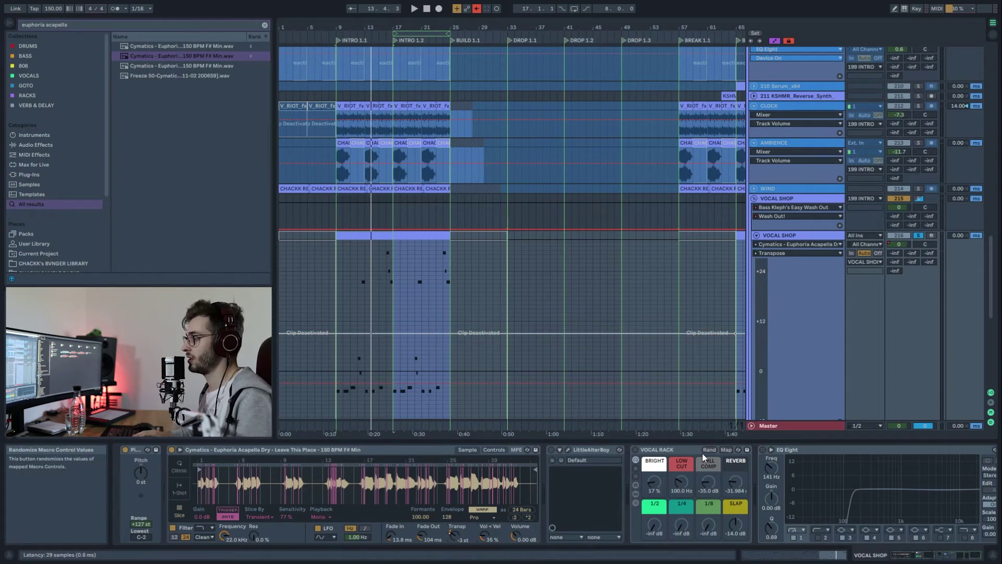
left_click(481, 9)
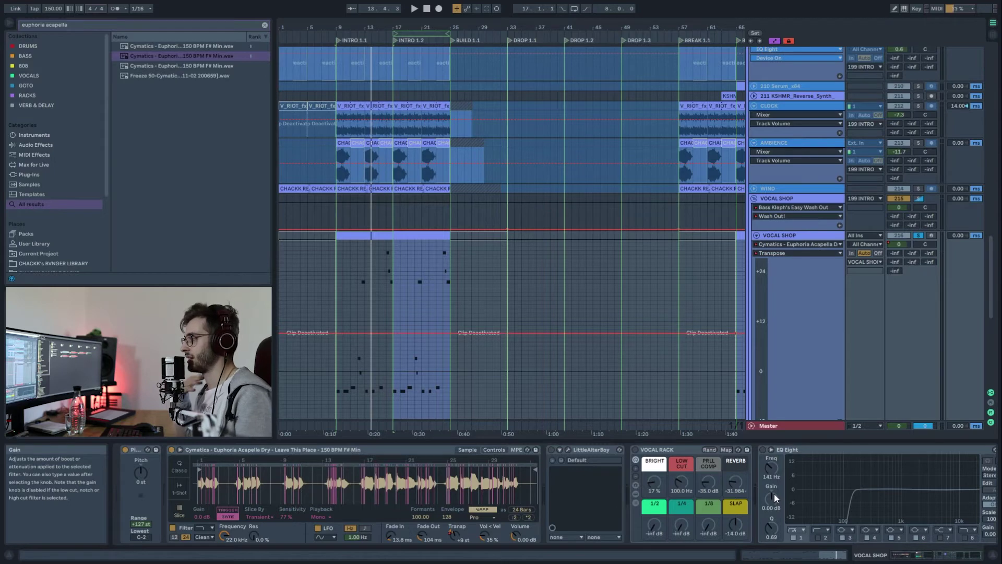
- Activate LittleAlterBoy on the VOCAL SHOP instrument track and play INTRO 1.1 comparing the vocal with and without it
left_click(595, 447)
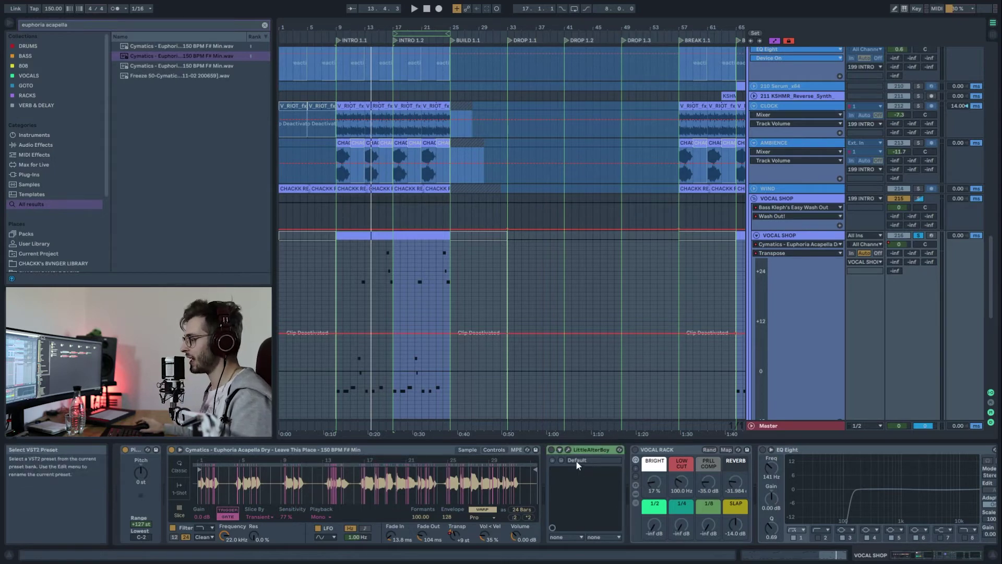
left_click(552, 449)
left_click(568, 450)
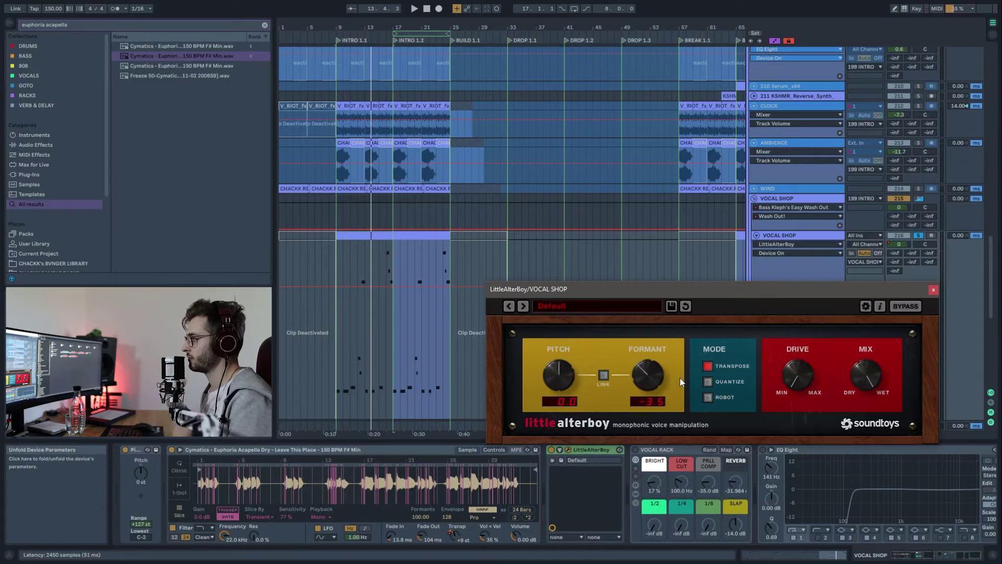
key("space")
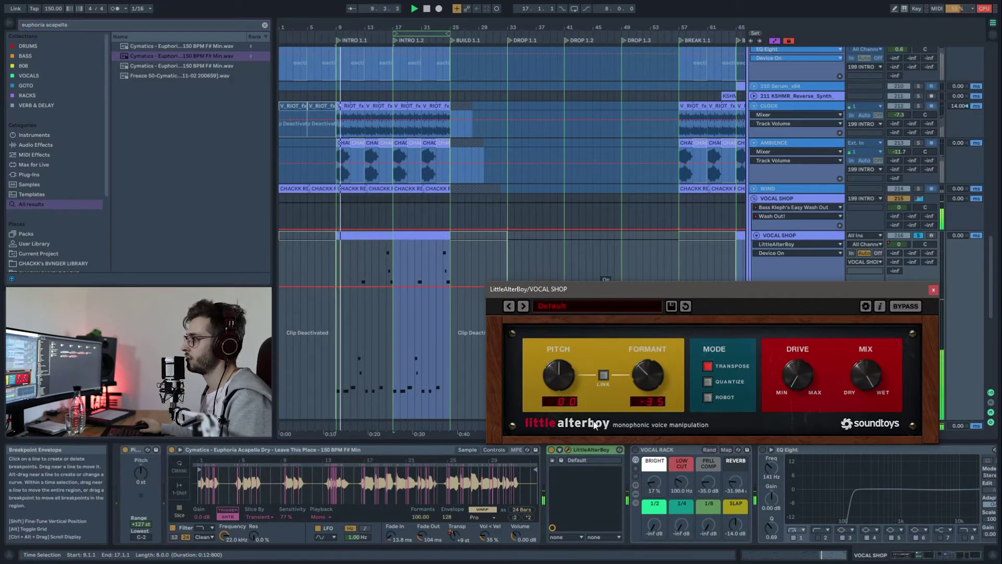
left_click(551, 449)
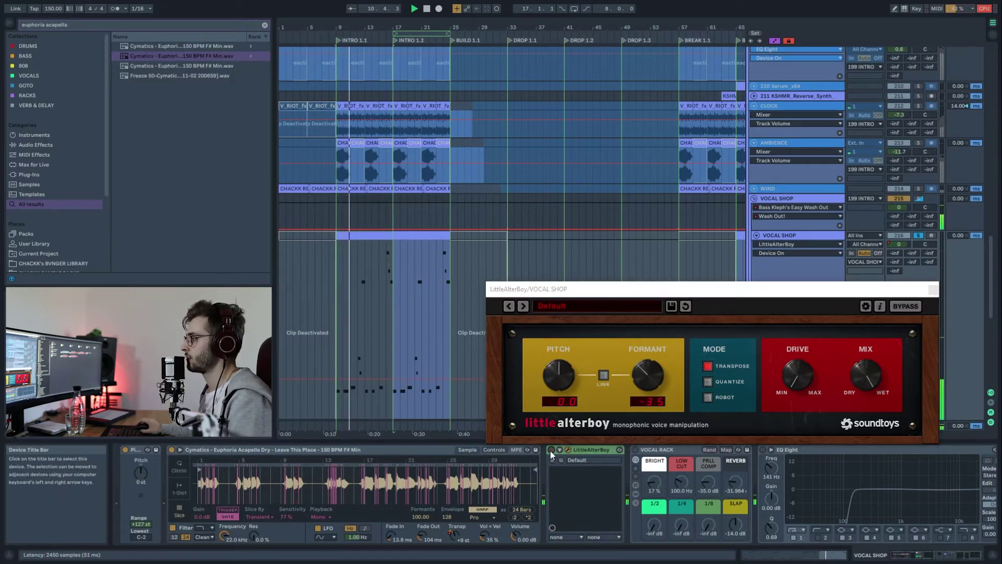
left_click(550, 449)
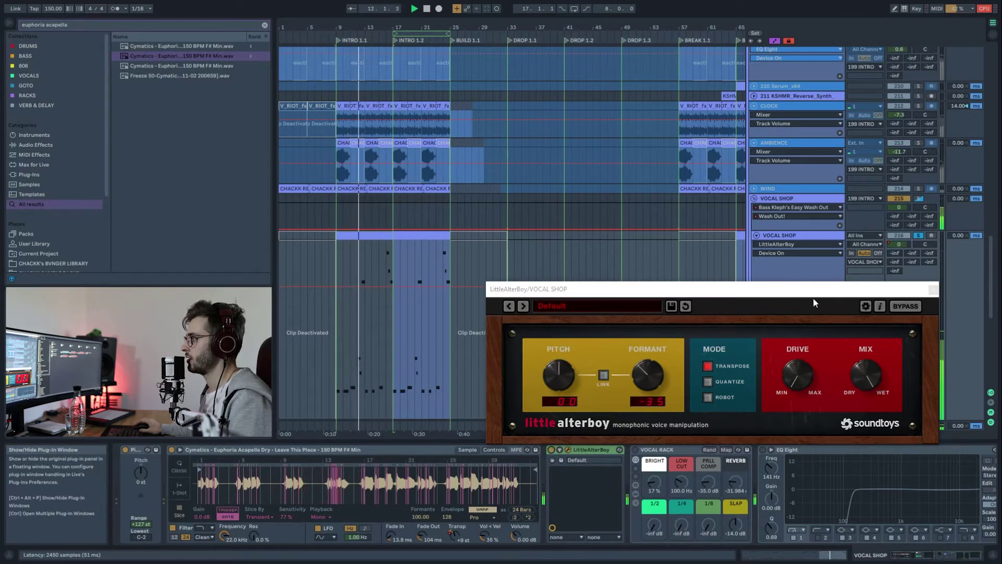
left_click(933, 290)
- Activate the VOCAL RACK on the VOCAL SHOP instrument track and play the vocal chops from INTRO 1.1
left_click(664, 450)
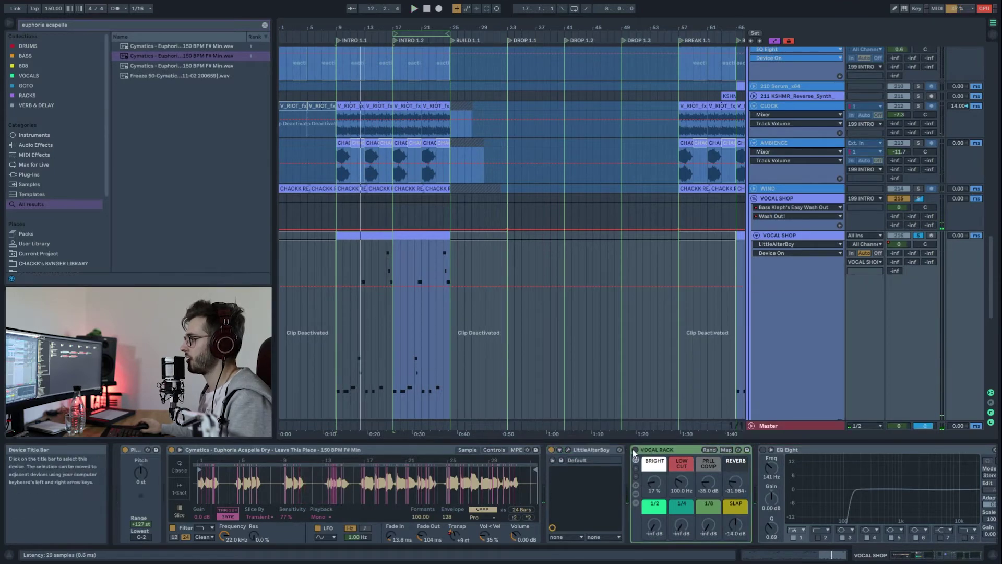
left_click(937, 554)
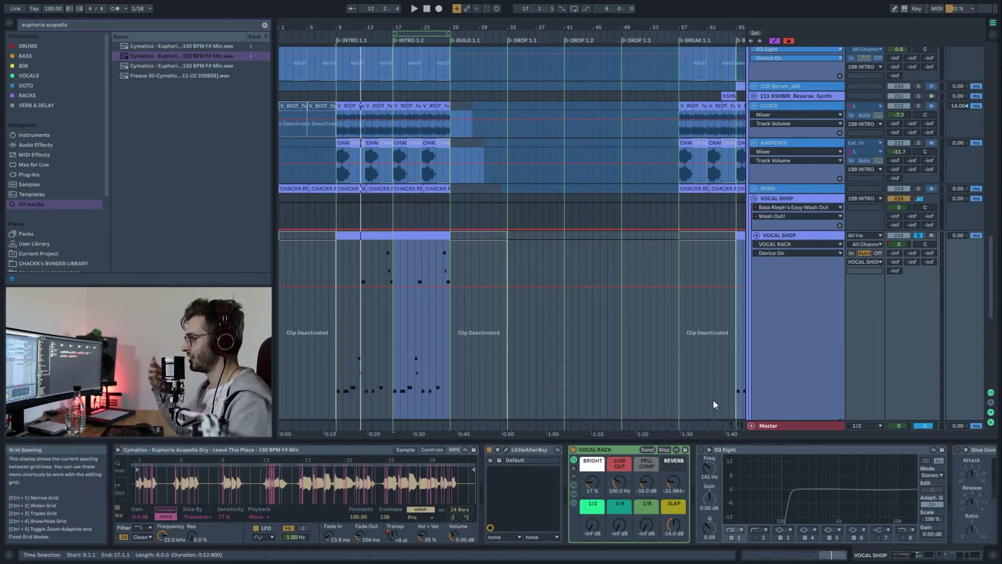
key("space")
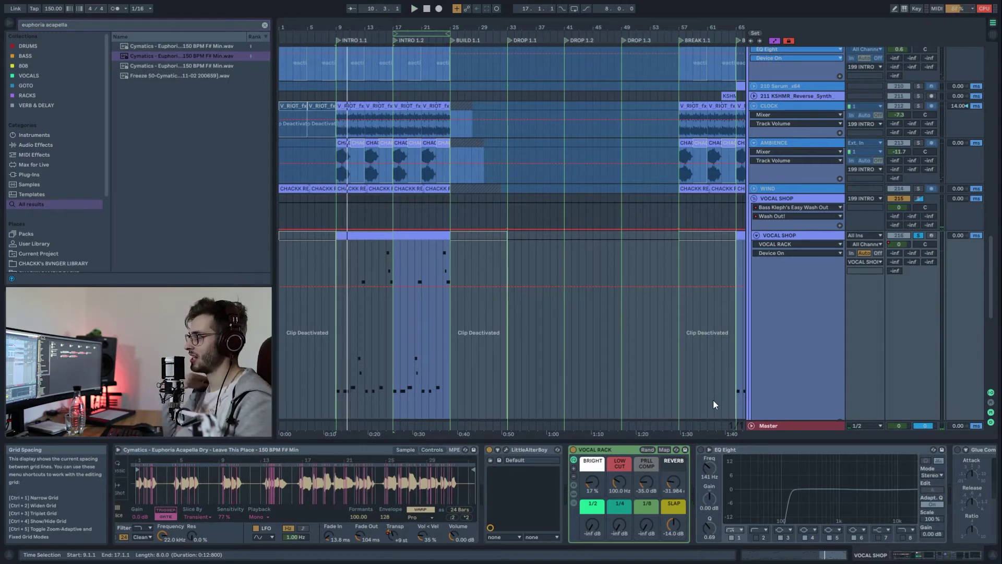
- Activate EQ Eight and the Glue Compressor after the VOCAL RACK and play the vocal chops from INTRO 1.1
left_click(700, 449)
left_click(928, 558)
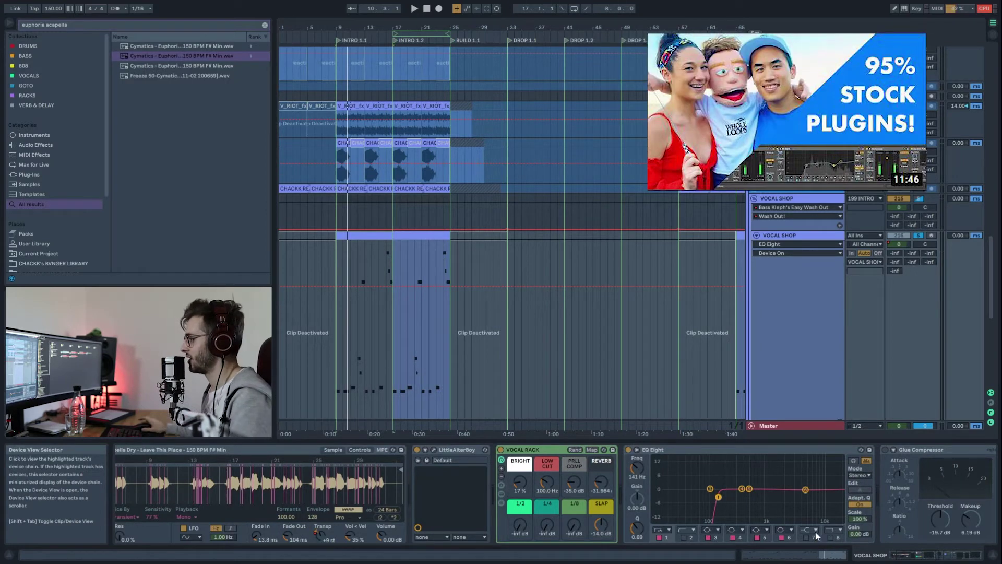
left_click(915, 558)
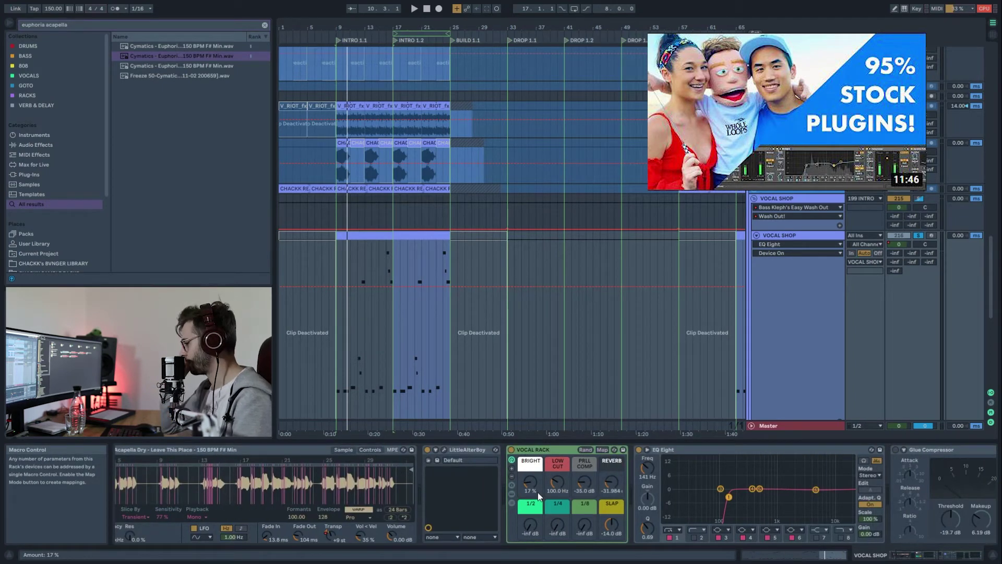
left_click(719, 481)
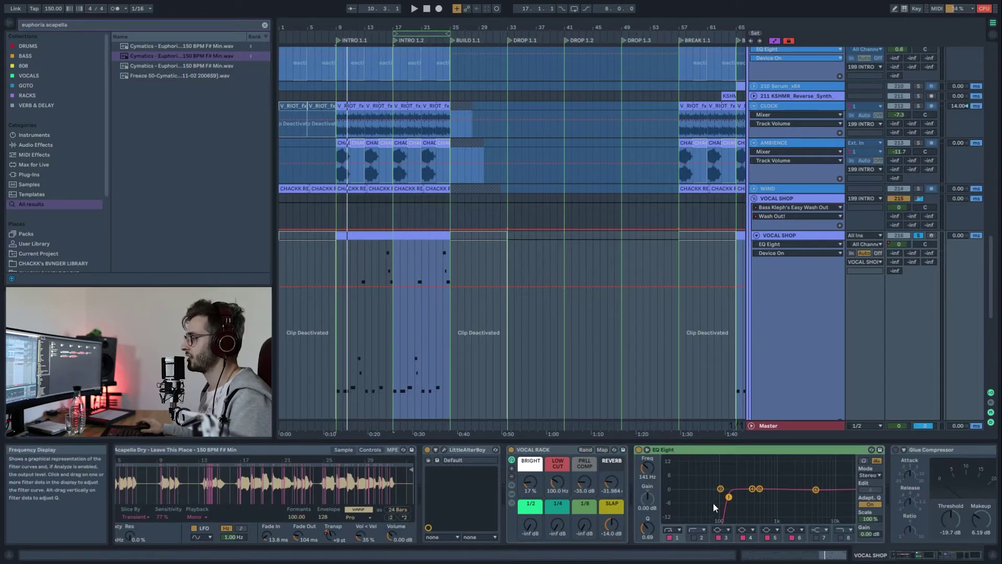
scroll(783, 502, "right", 6)
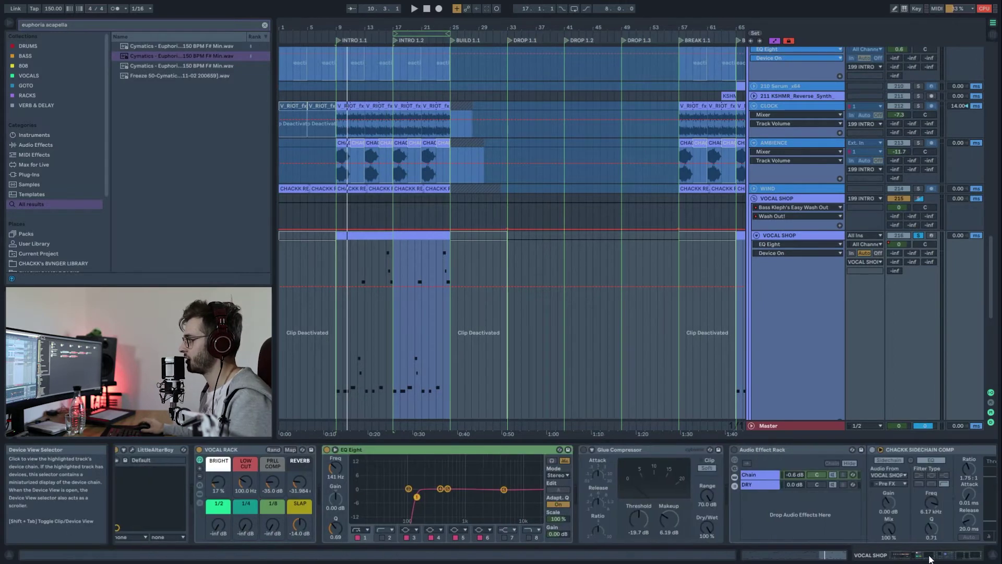
left_click(572, 456)
key("space")
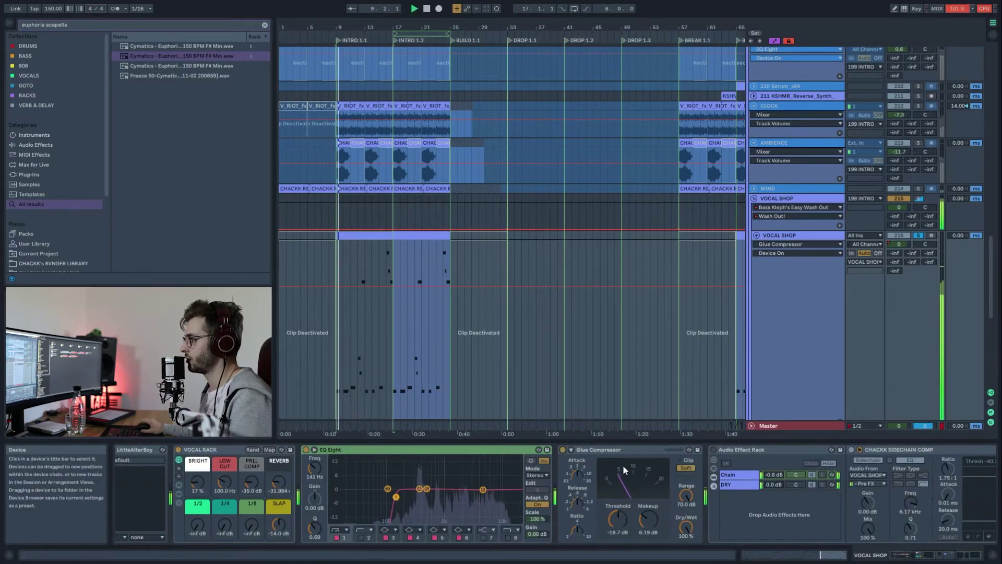
- Activate the Audio Effect Rack after the Glue Compressor, show its parallel chains and play the vocal chops from INTRO 1.1
left_click(715, 452)
scroll(967, 556, "right", 6)
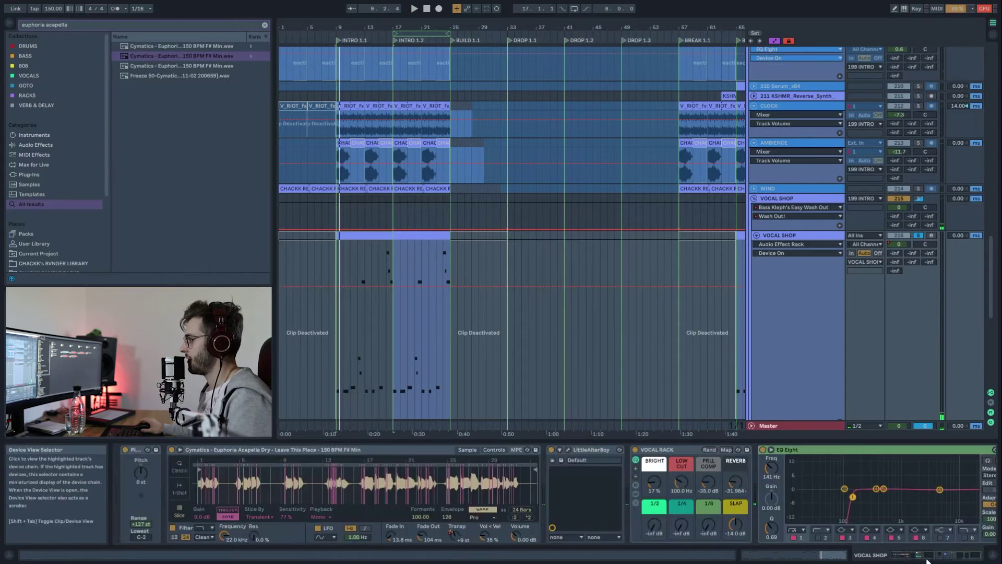
left_click_drag(967, 562, 976, 562)
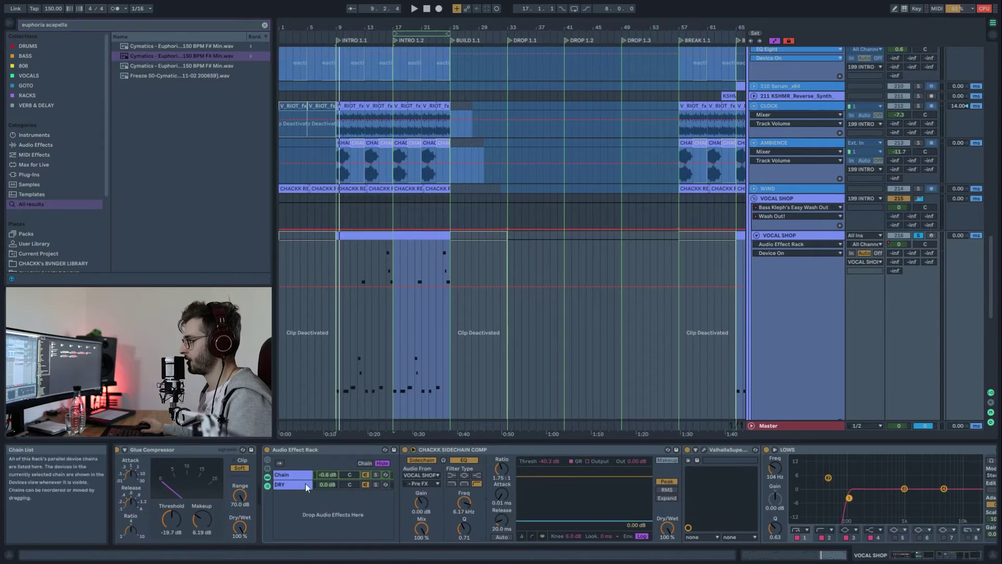
key("space")
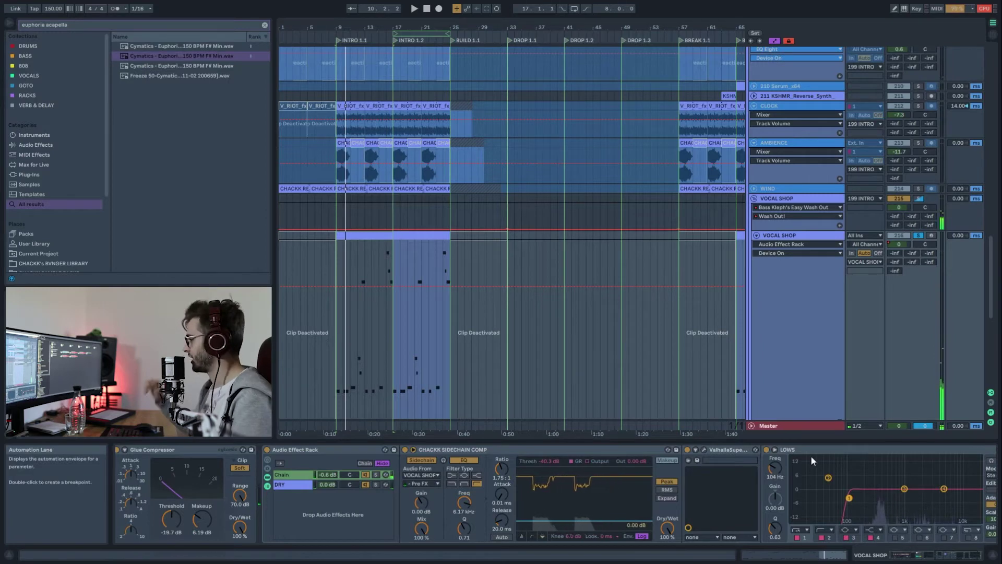
- Review the ValhallaSupermassive settings and the LOWS EQ in the Audio Effect Rack's first chain
left_click(704, 449)
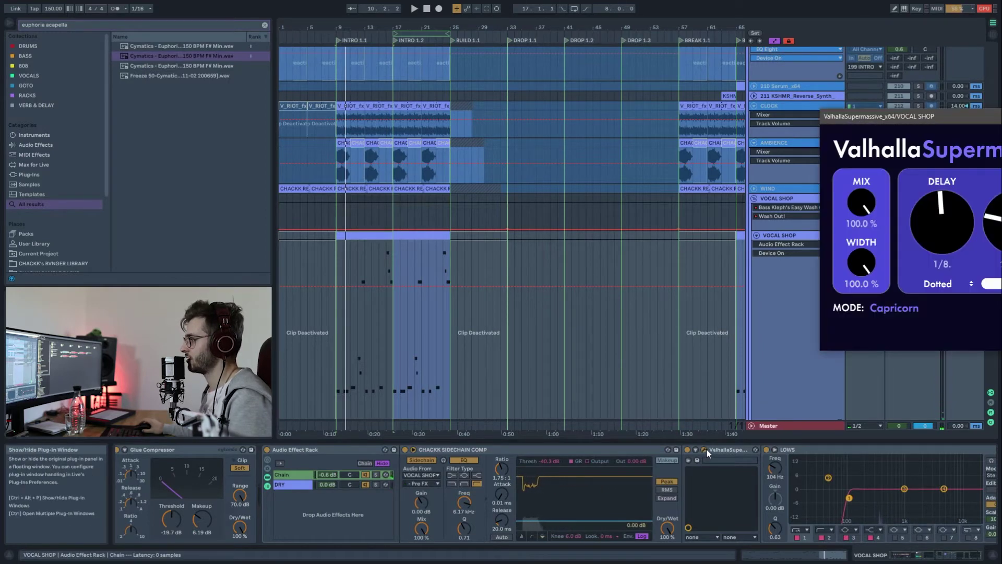
left_click_drag(995, 117, 532, 155)
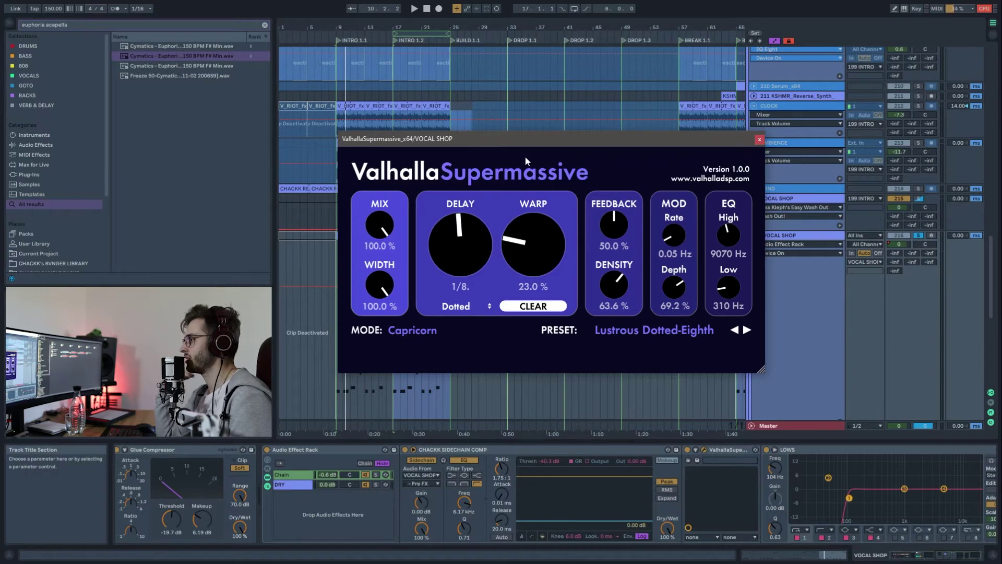
left_click(971, 558)
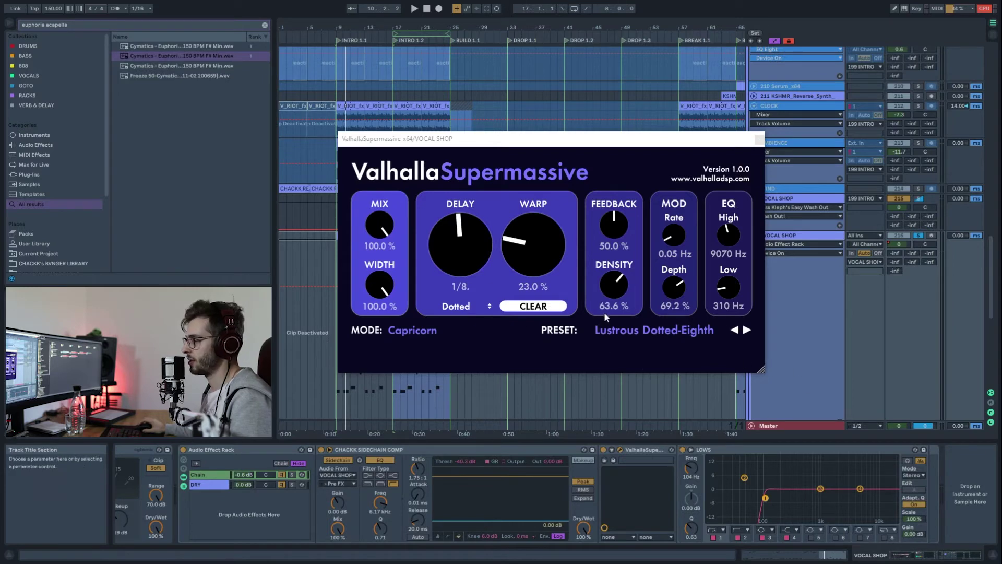
left_click(759, 140)
right_click(804, 239)
left_click(841, 298)
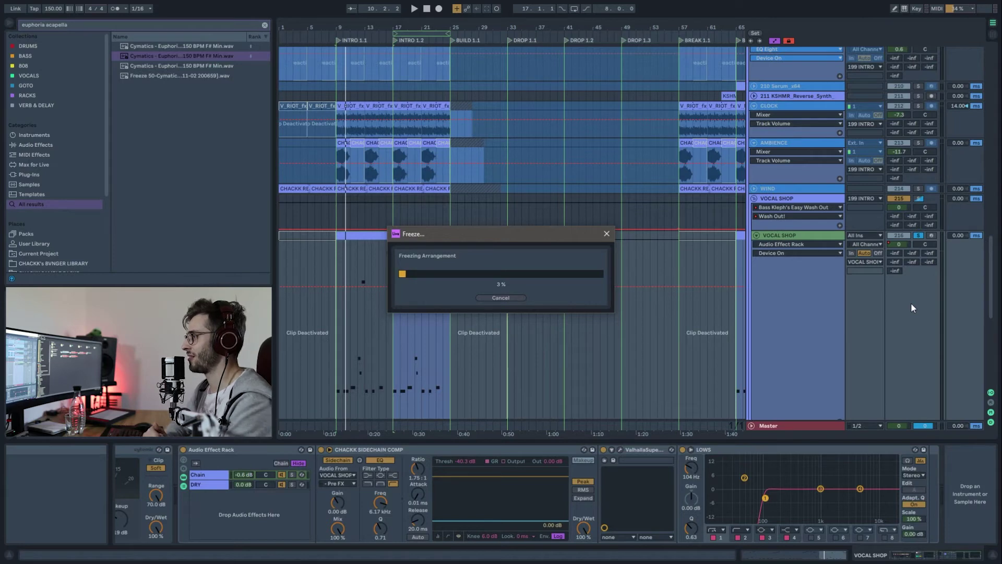
left_click(500, 298)
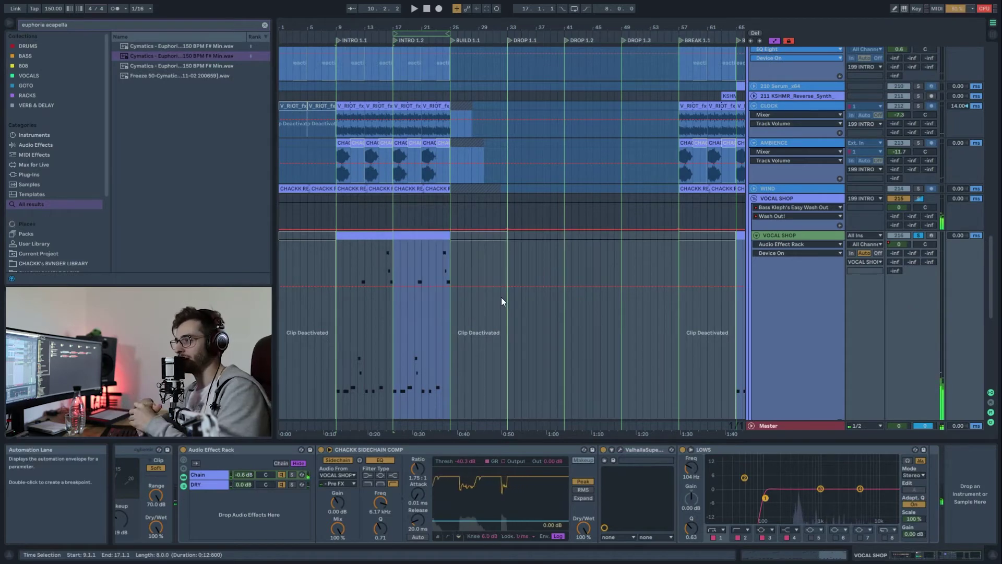
- Examine the VOCAL SHOP clip's MIDI notes, auditioning slices such as D2 and B2, and hide the clip's note editor
double_click(376, 239)
scroll(423, 412, "up", 2)
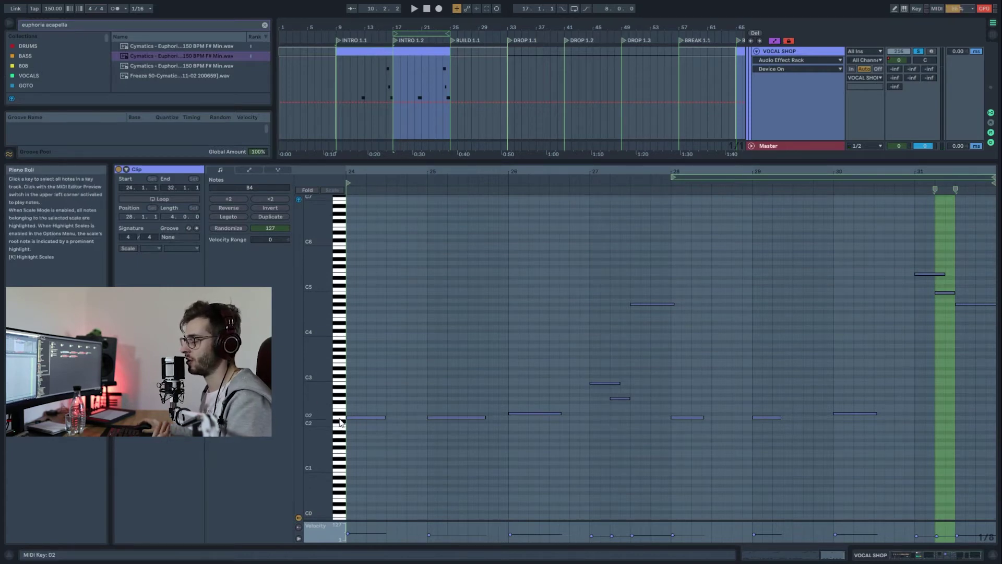
left_click(341, 423)
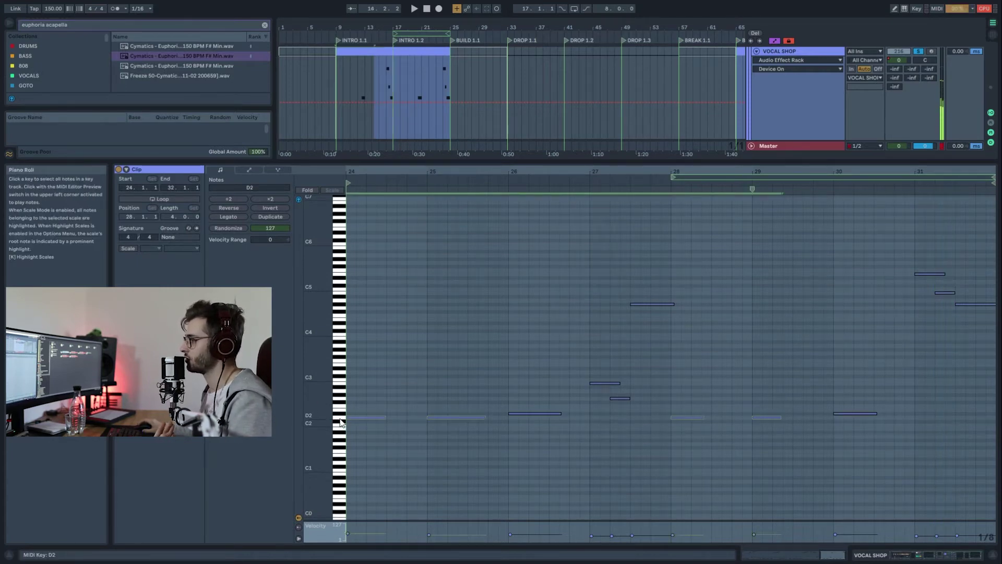
left_click(340, 383)
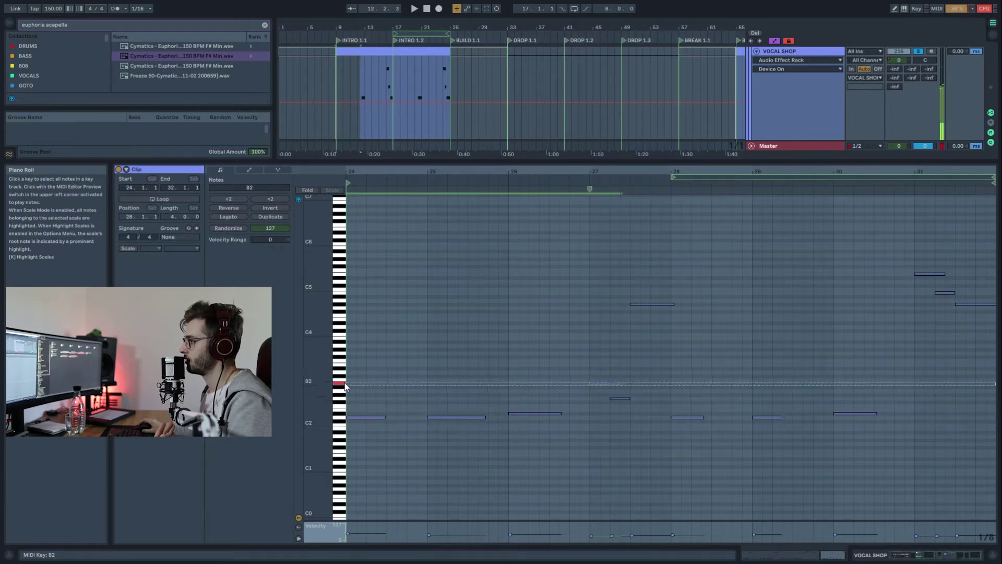
left_click(339, 374)
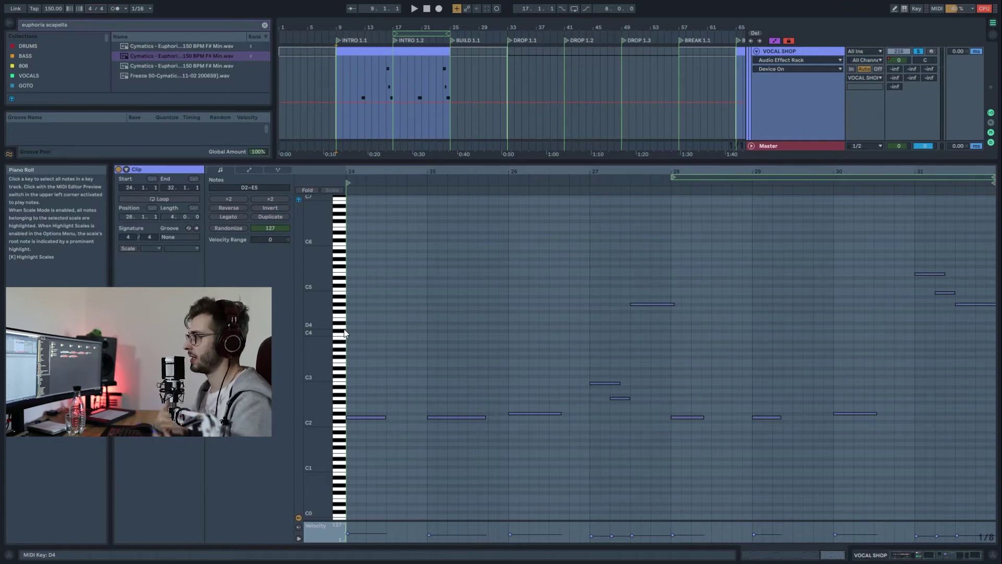
left_click_drag(642, 171, 824, 163)
key("ctrl+alt+l")
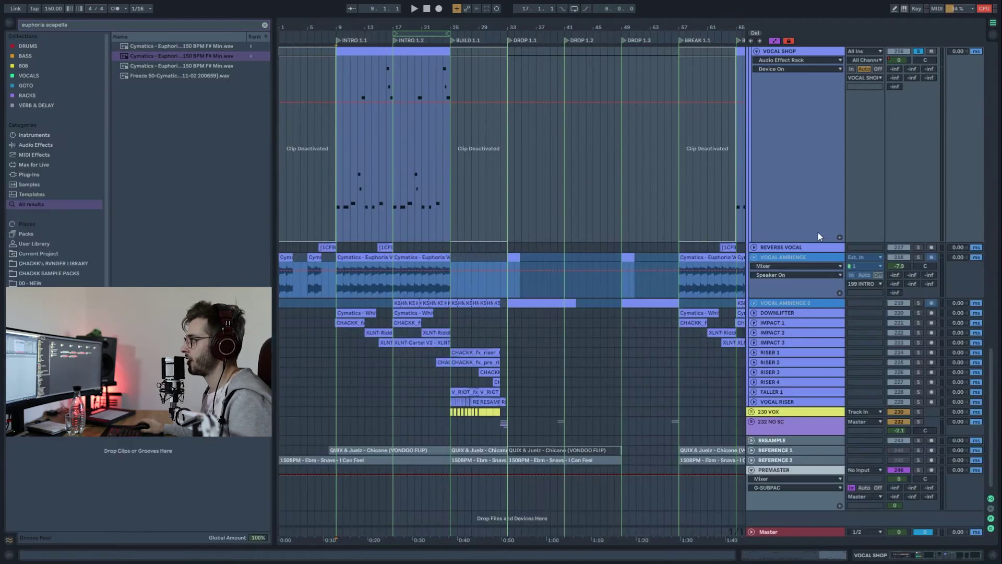
- Freeze the VOCAL SHOP instrument track
scroll(824, 209, "up", 3)
right_click(782, 160)
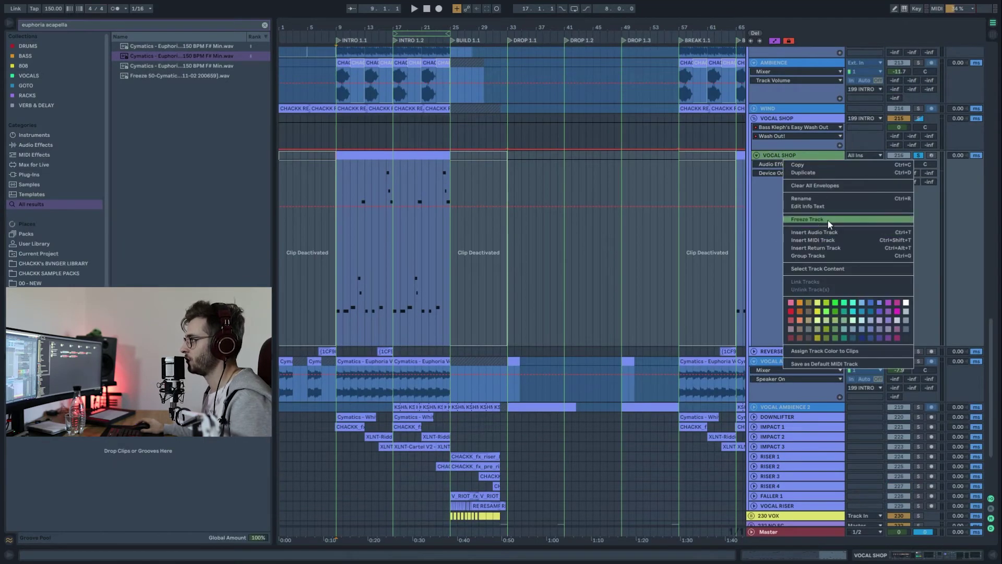
left_click(828, 220)
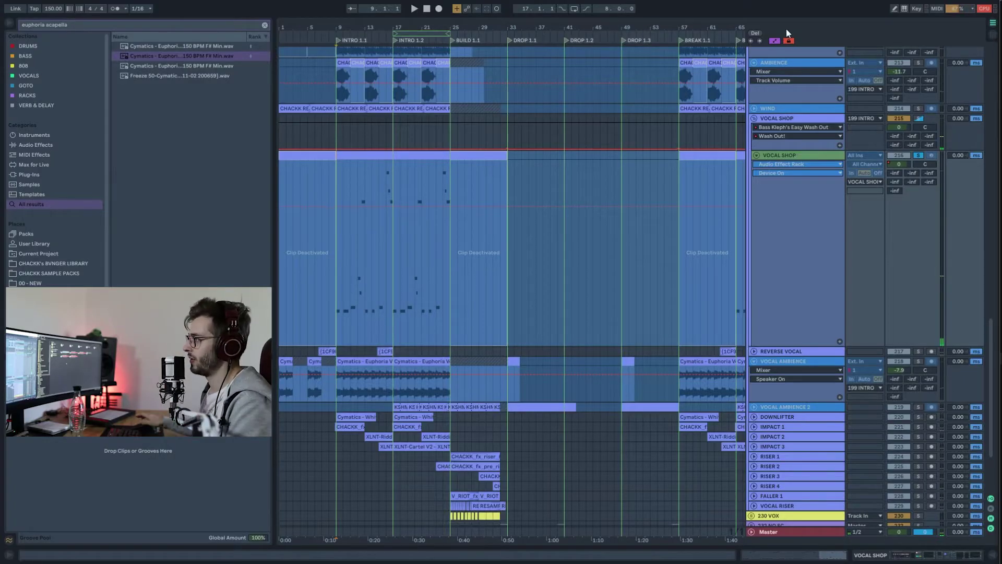
- Show the VOCAL SHOP group's devices and open iZotope Trash 2 with its Preset Manager closed
left_click(770, 117)
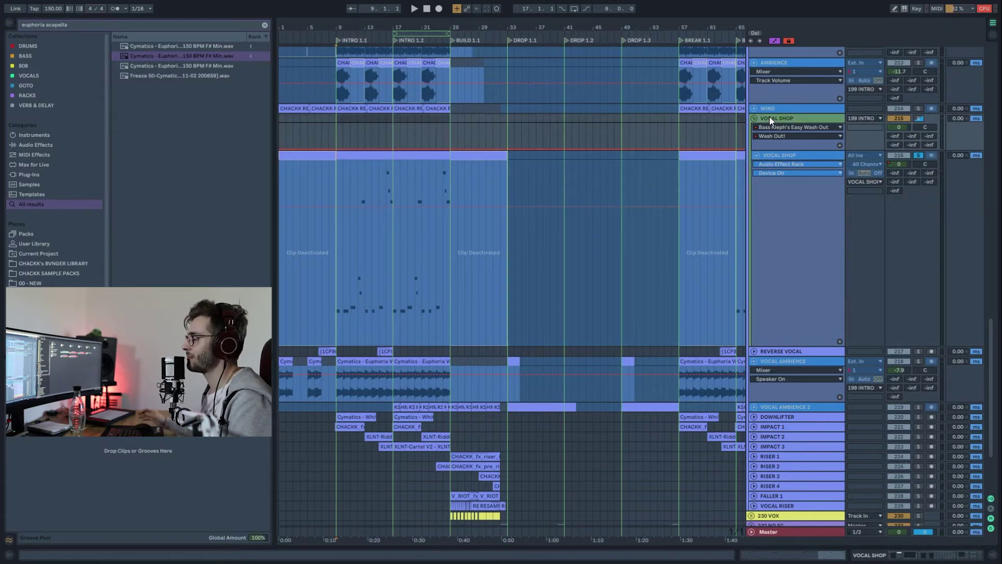
double_click(770, 117)
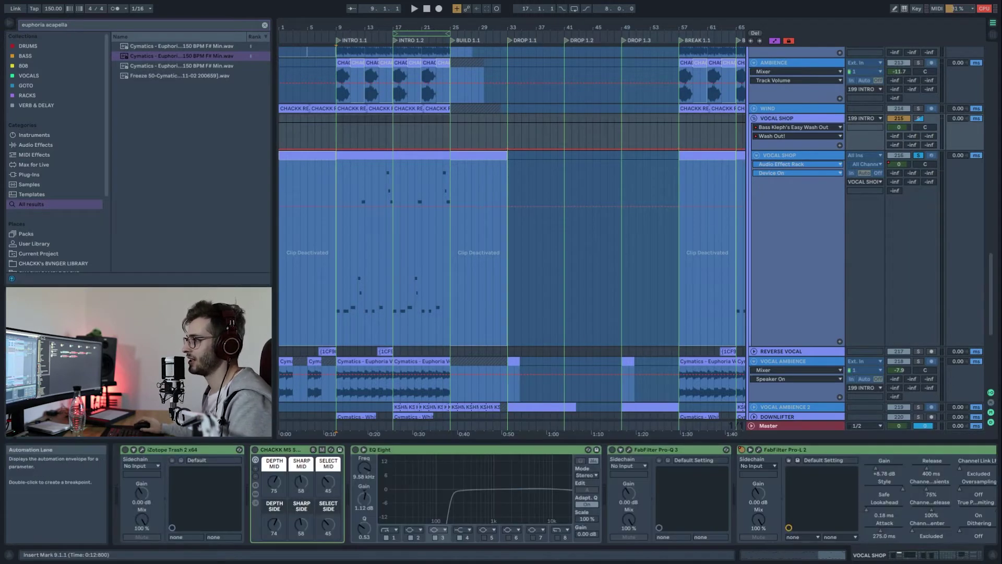
left_click(167, 451)
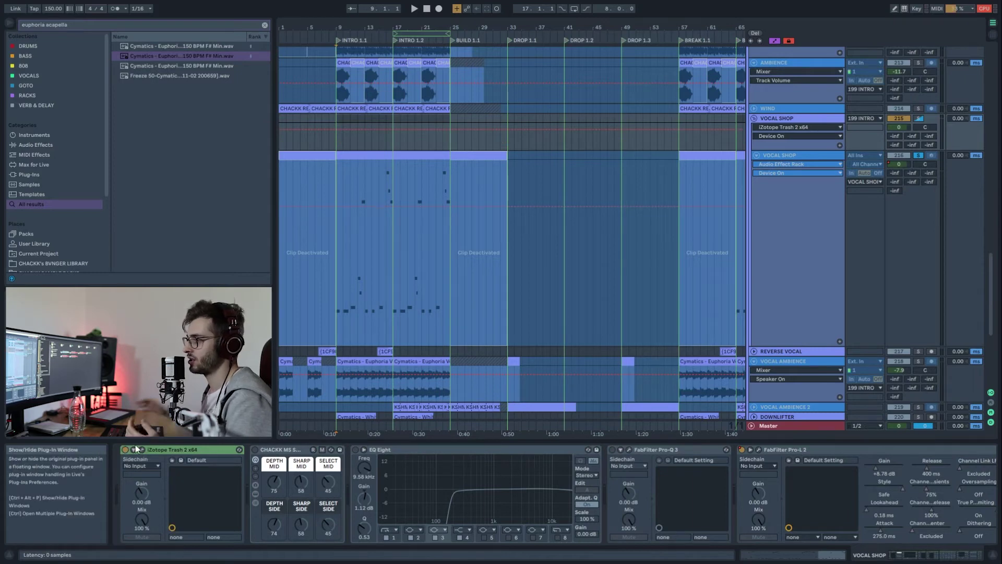
left_click(142, 450)
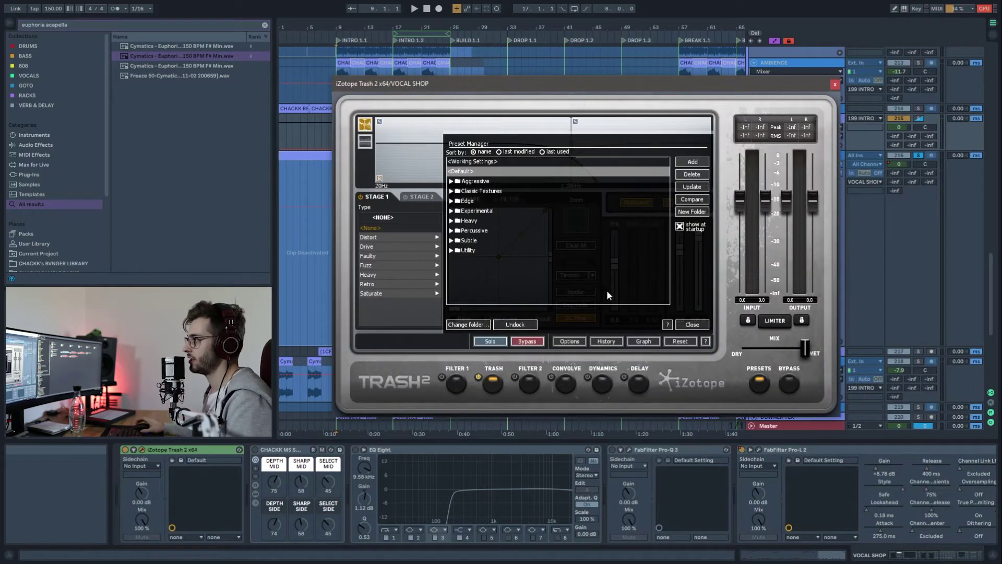
left_click(702, 325)
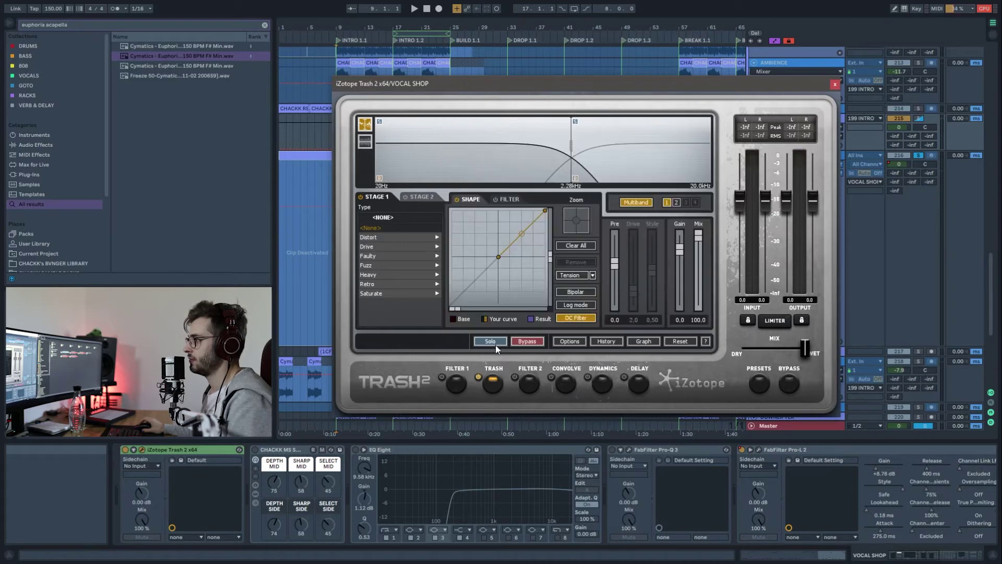
- Inspect the waveshaping curves of both frequency bands in Trash 2 and play the frozen vocal from INTRO 1.1
left_click(629, 151)
left_click(458, 160)
left_click(658, 174)
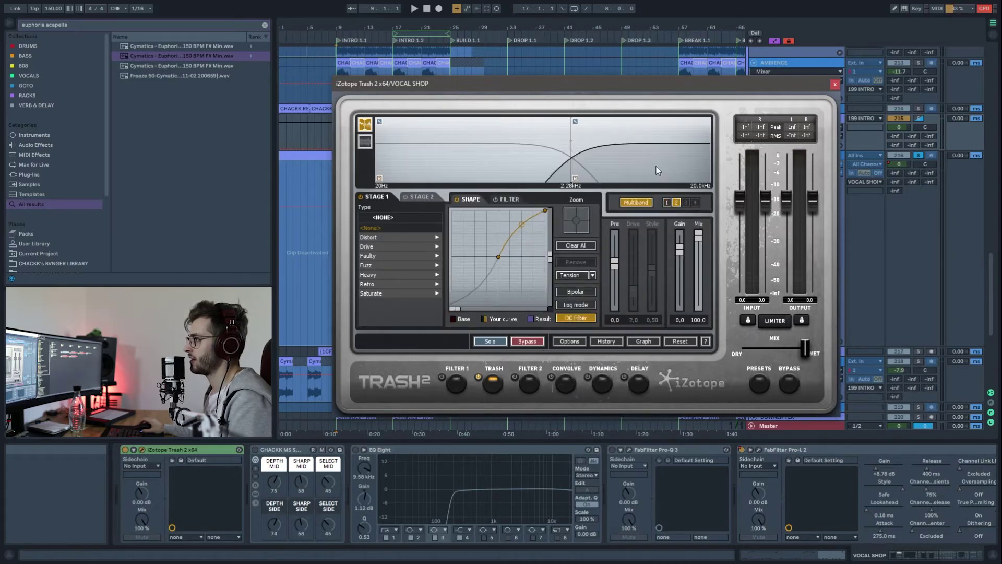
left_click(836, 84)
left_click(340, 192)
key("space")
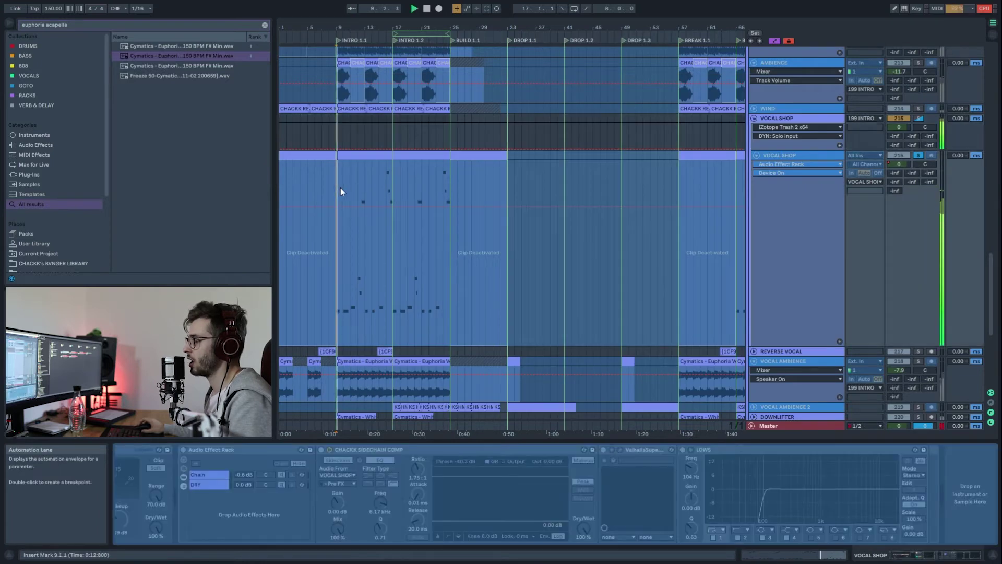
- Compare the VOCAL SHOP group with iZotope Trash 2 off and on, and re-enable its CHACKK MS SOOTHE rack
left_click(773, 119)
left_click(125, 450)
left_click(125, 450)
left_click(254, 450)
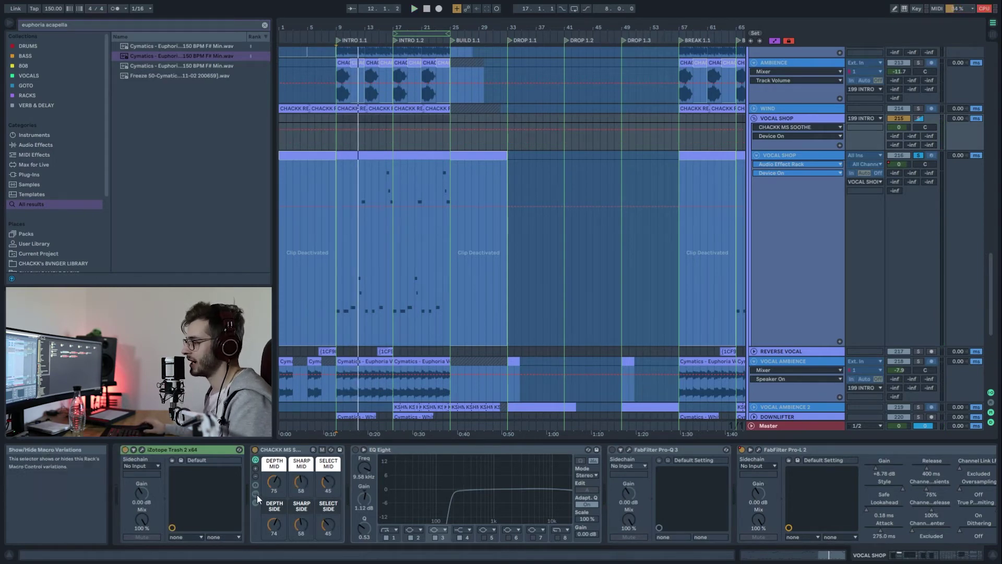
- Inspect the soothe2 devices inside the CHACKK MS SOOTHE rack, play the vocal through it, and fold the rack
left_click(255, 494)
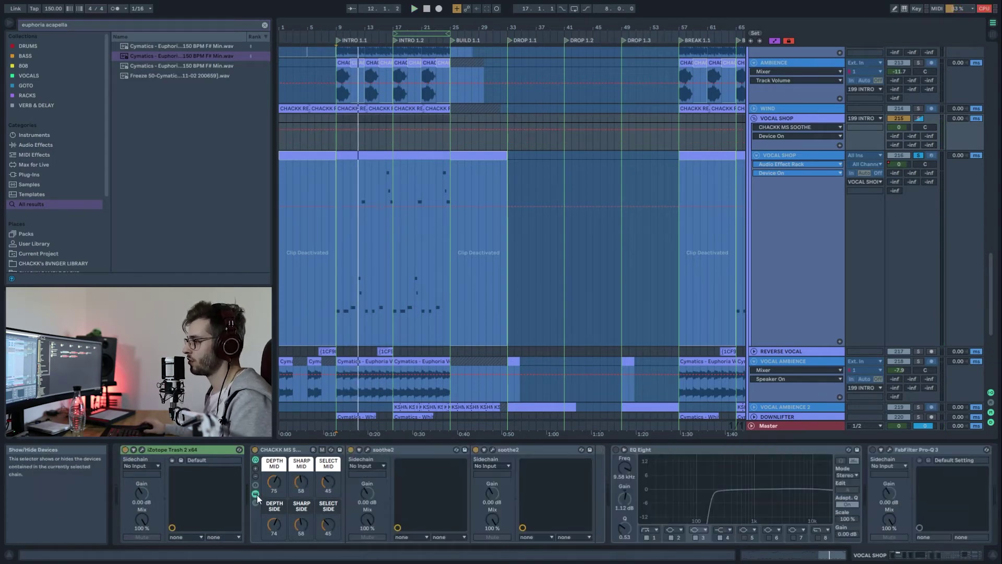
left_click(368, 450)
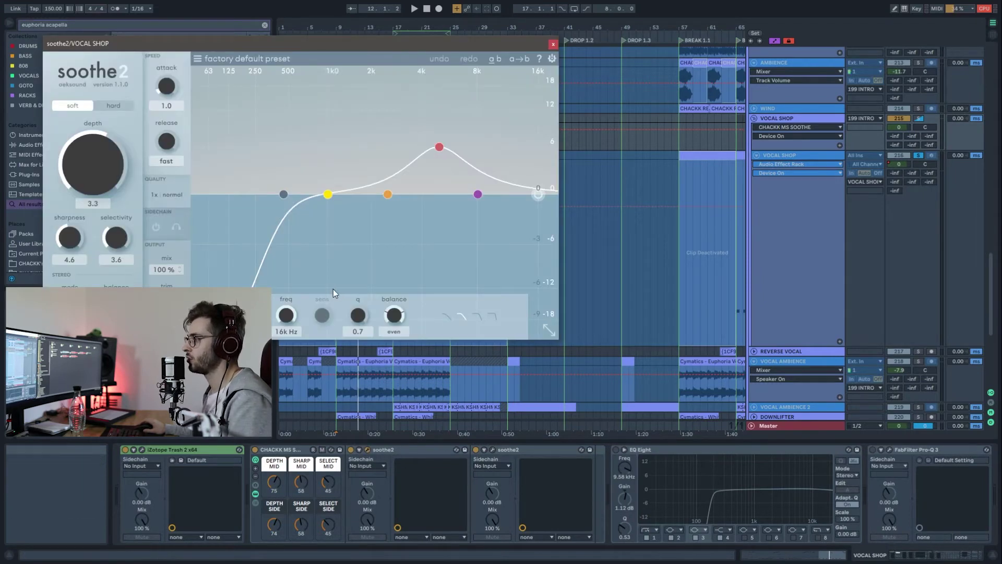
left_click(492, 450)
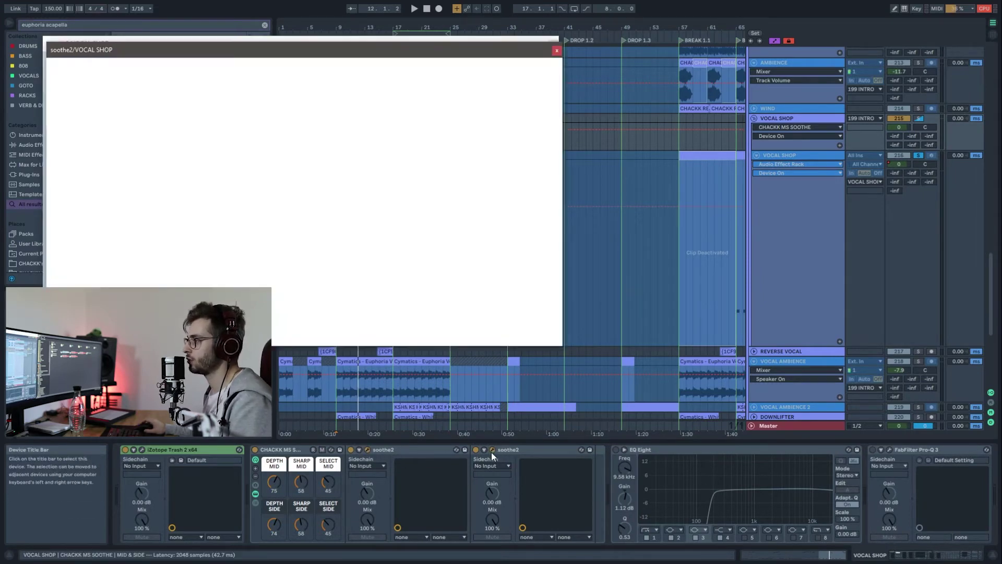
left_click(367, 450)
key("space")
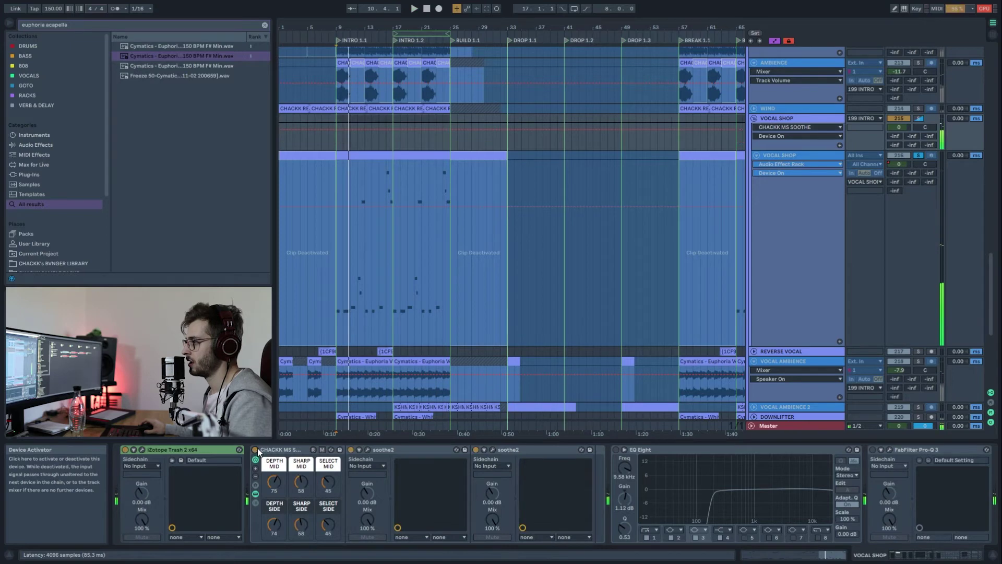
double_click(276, 450)
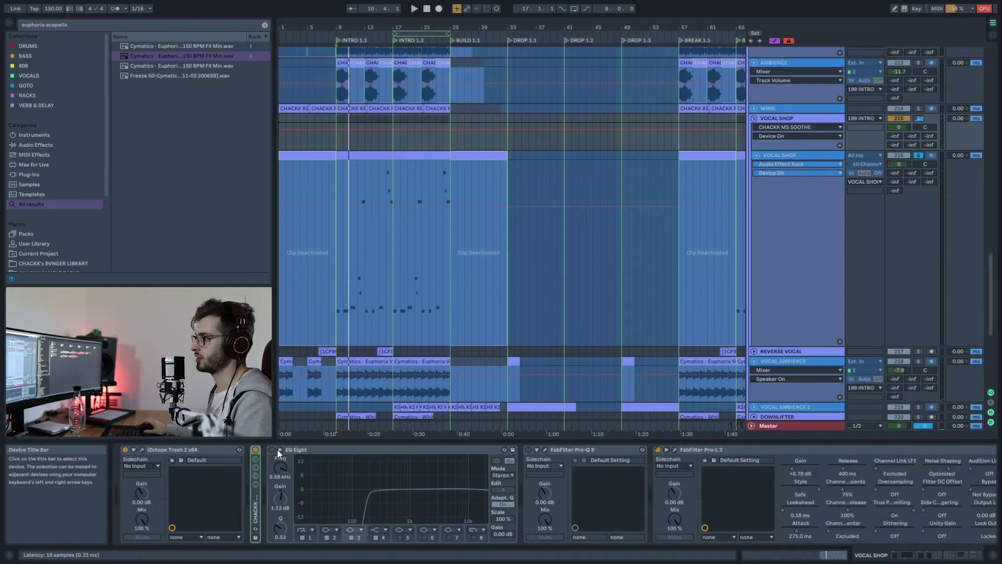
- Re-enable the EQ Eight on the VOCAL SHOP group, select its low-cut band and play the vocal
left_click(271, 450)
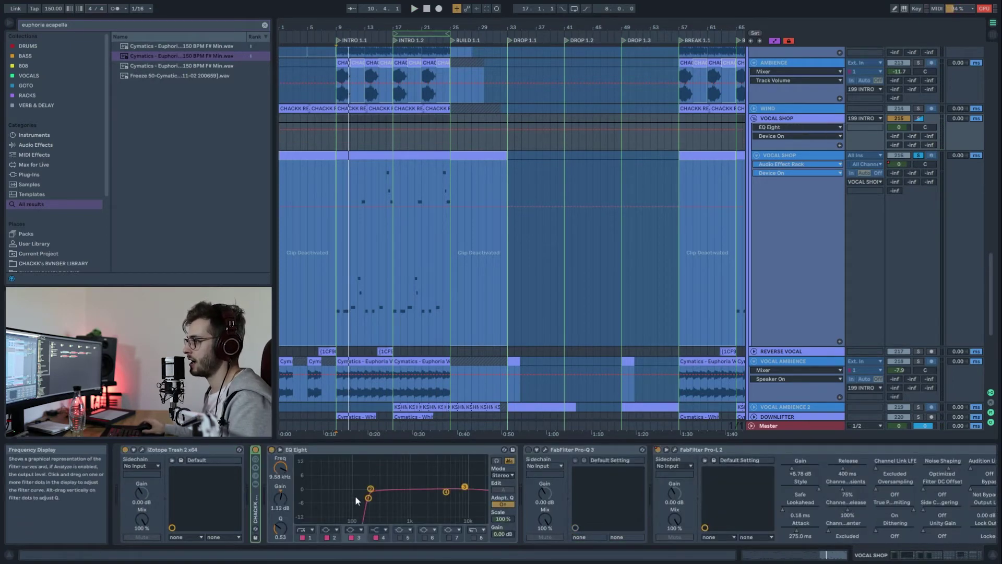
left_click(369, 497)
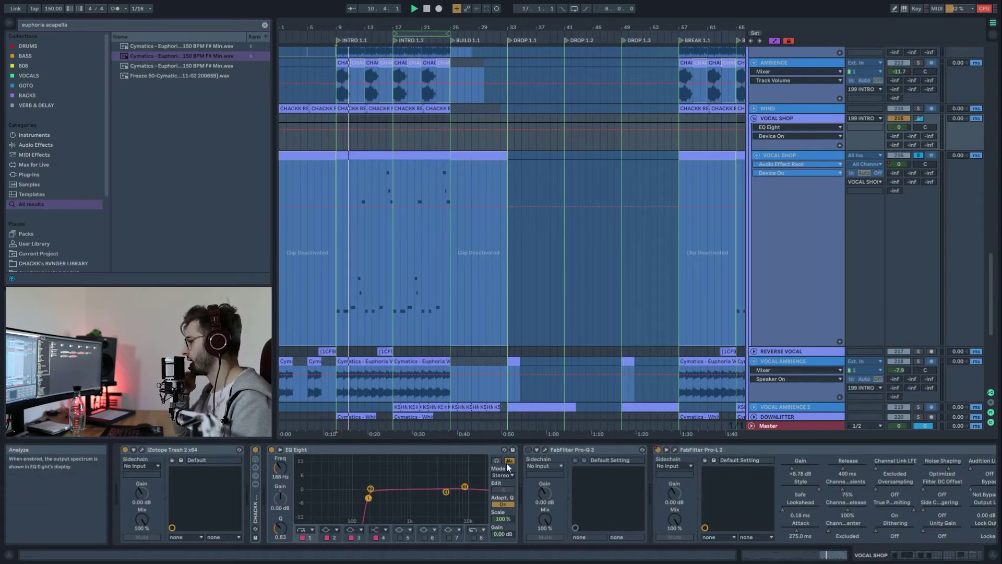
key("space")
- Re-enable FabFilter Pro-Q 3 and inspect its two cut bands while the vocal plays, closing the plug-in window
left_click(528, 450)
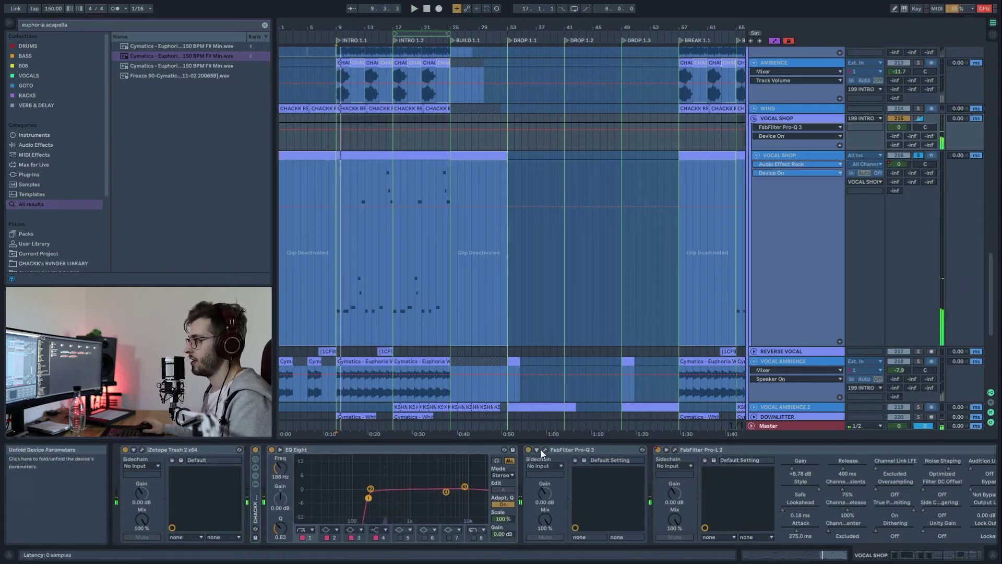
left_click(544, 450)
left_click_drag(1000, 125, 332, 118)
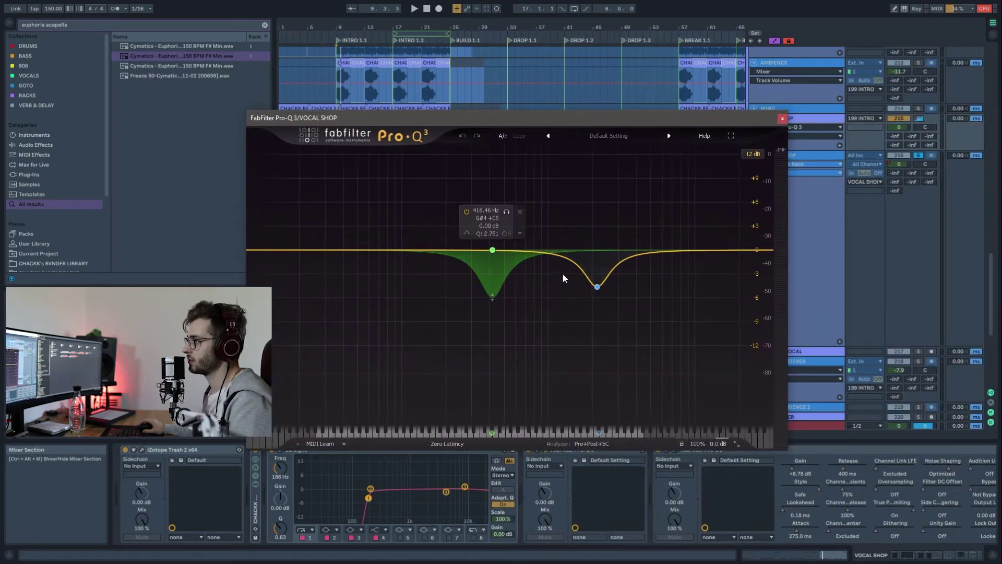
key("space")
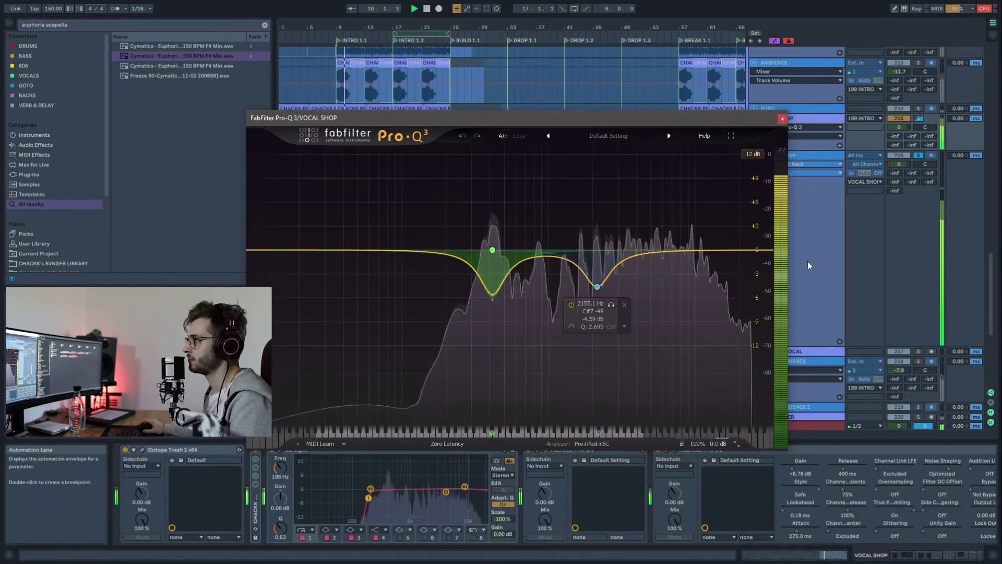
left_click(782, 119)
- Open FabFilter Pro-L 2, show its Device On automation across the whole song and delete it, closing the plug-in window
left_click_drag(908, 554, 930, 555)
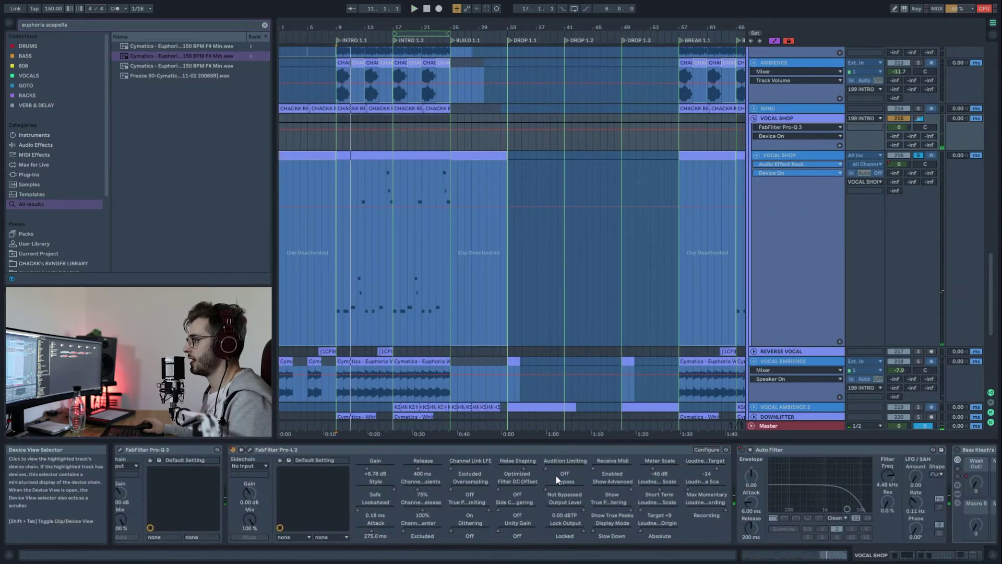
left_click(251, 449)
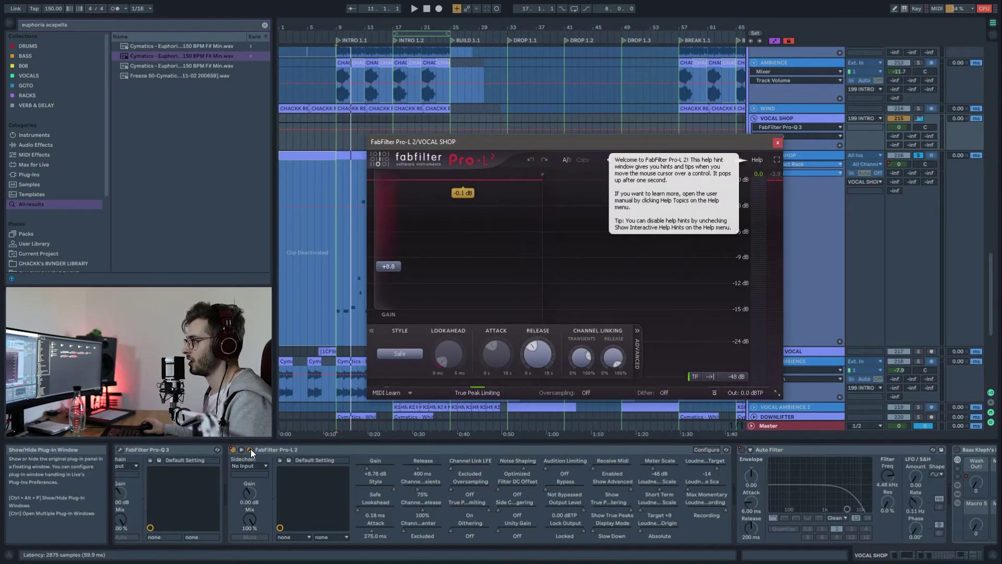
right_click(233, 450)
left_click(241, 455)
left_click_drag(470, 145, 542, 282)
left_click_drag(528, 27, 527, 7)
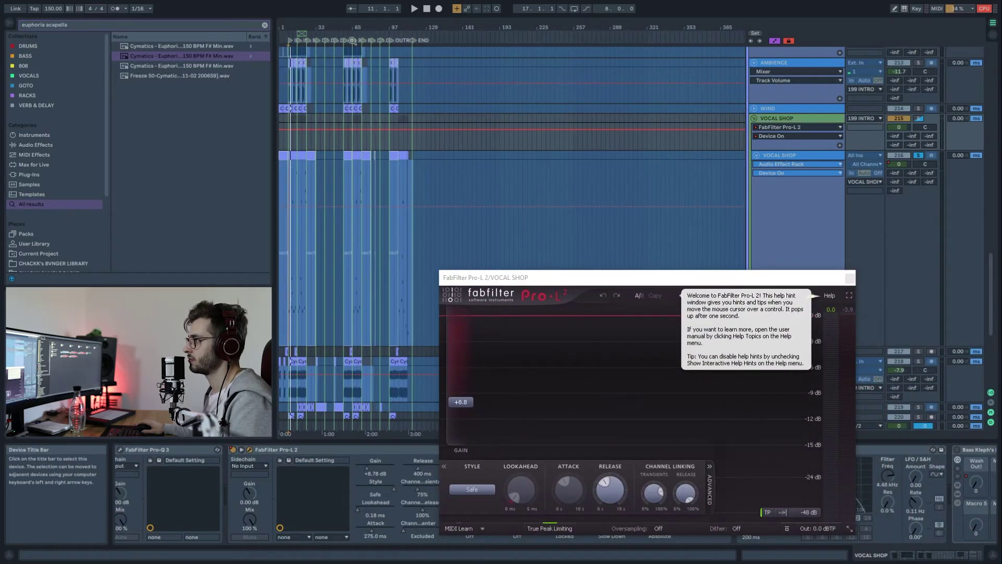
left_click(439, 143)
right_click(233, 449)
left_click(255, 469)
left_click(848, 277)
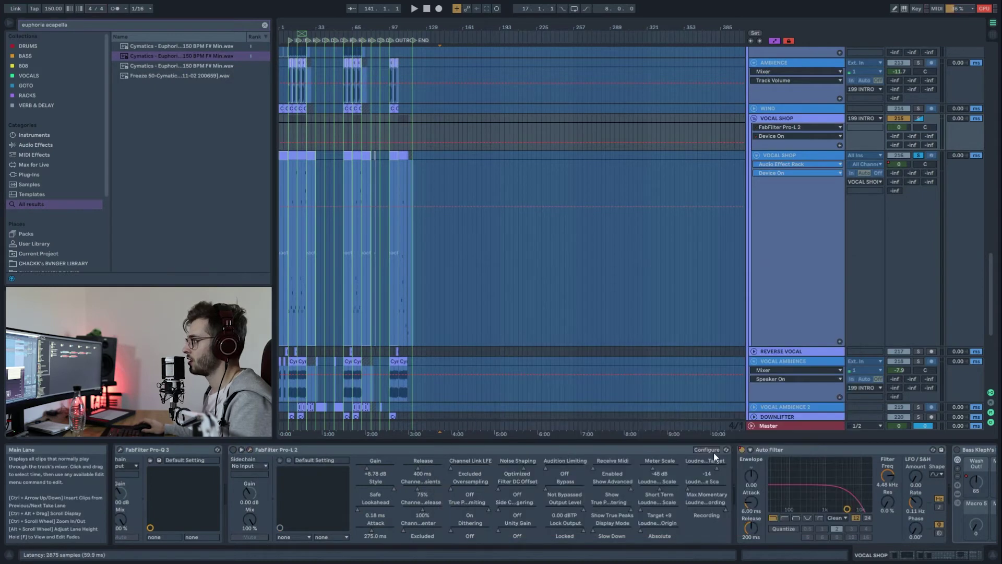
- Check the Auto Filter's automation on the VOCAL SHOP group and play the vocal from INTRO 1.1 and from BREAK 1.1
left_click(750, 453)
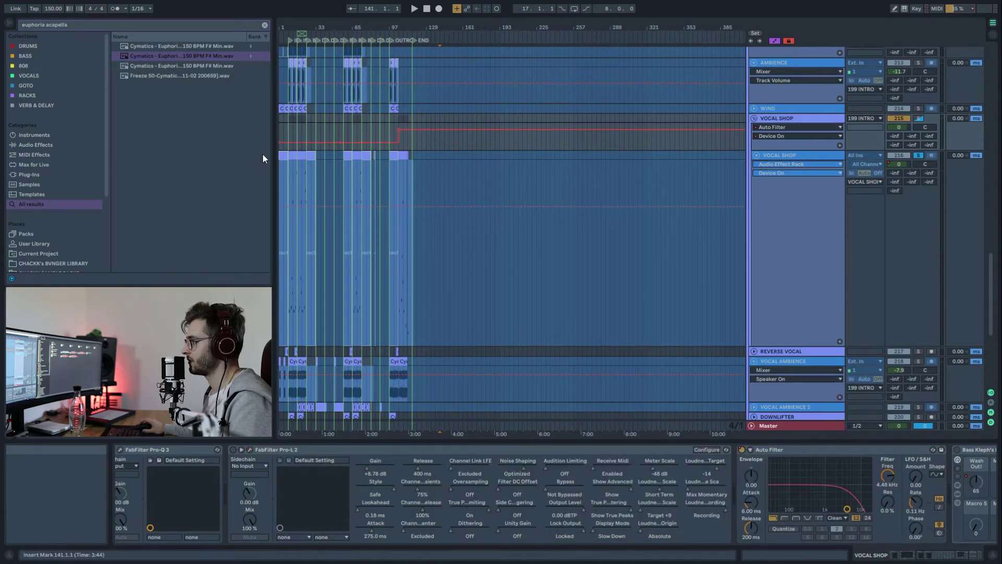
left_click_drag(296, 25, 296, 73)
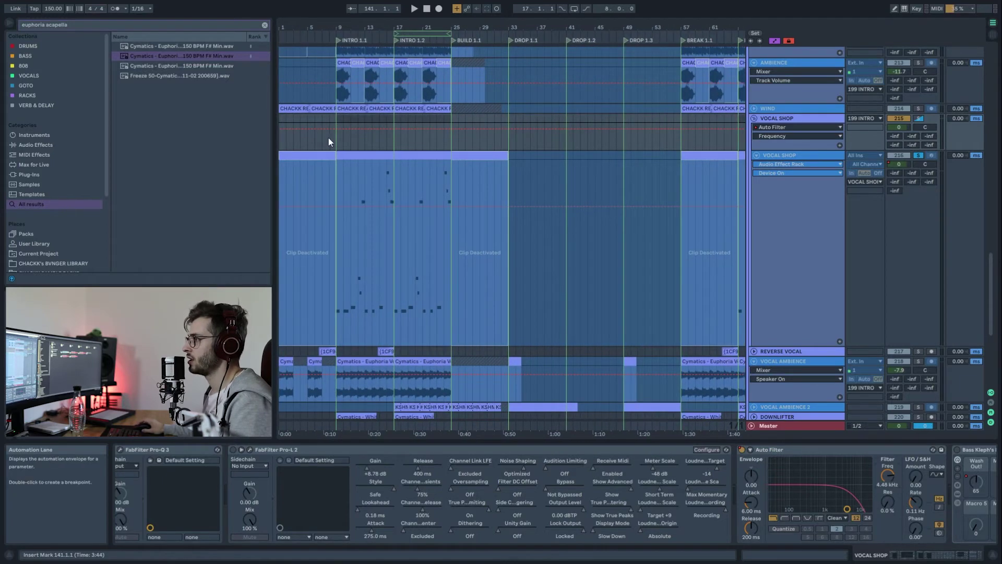
key("space")
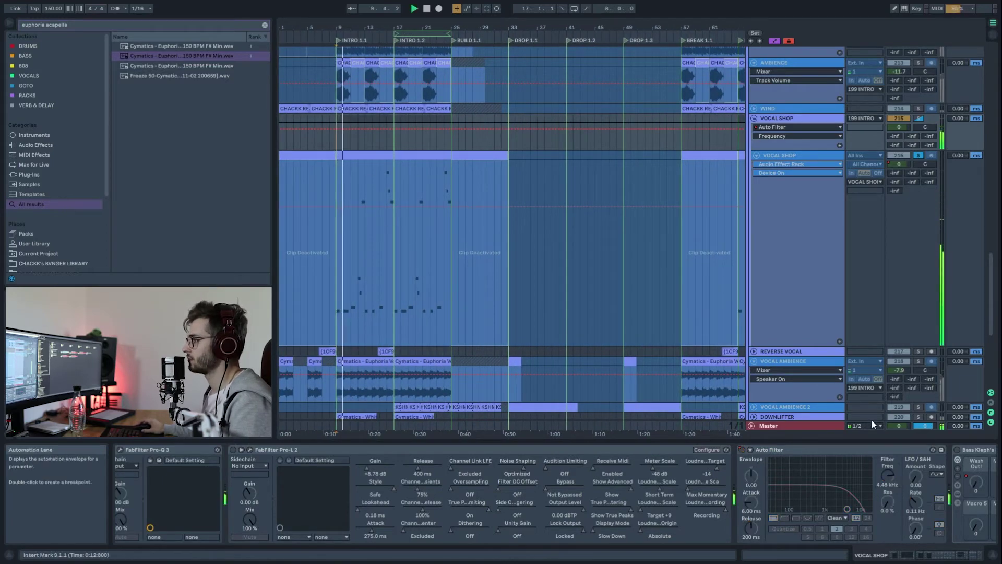
left_click(764, 450)
left_click(682, 146)
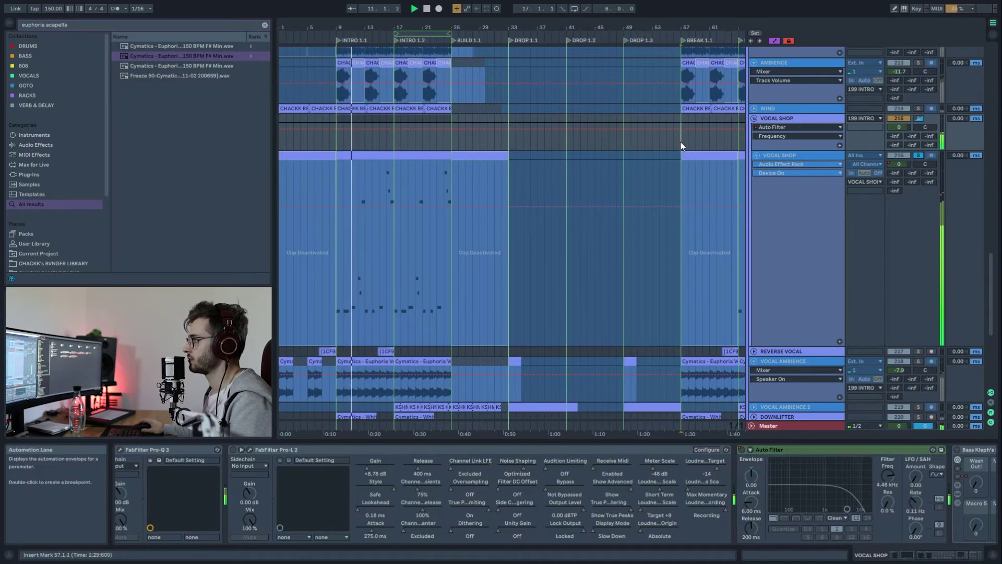
key("space")
- Show the Auto Filter's Device On automation and play the outro from the point where the filter switches on
left_click(742, 450)
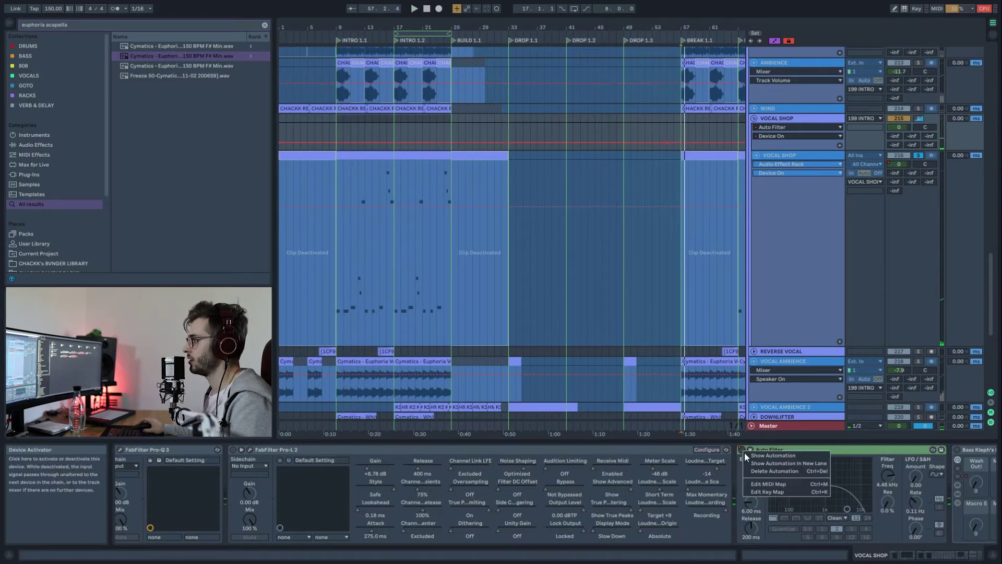
left_click_drag(644, 25, 376, 13)
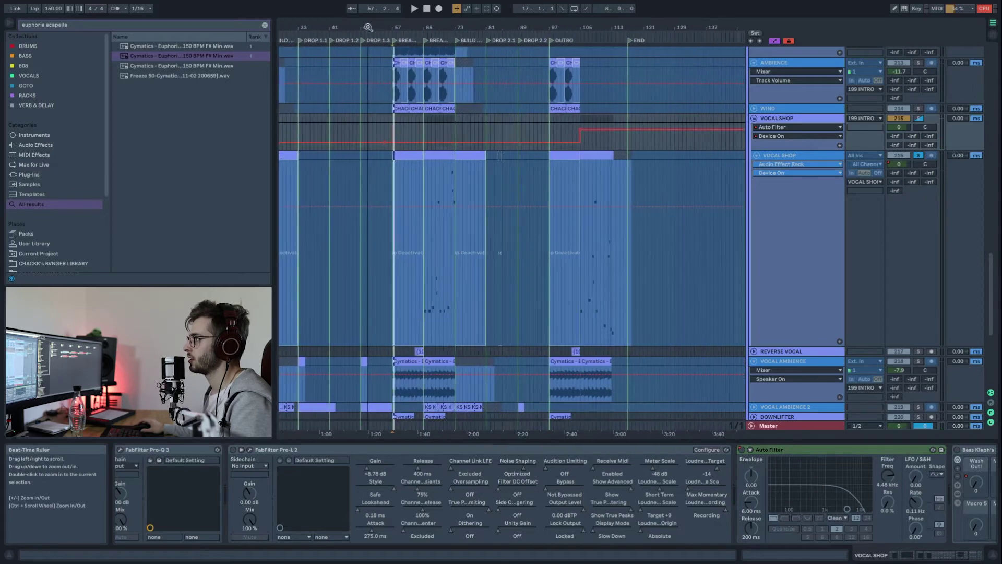
left_click(581, 127)
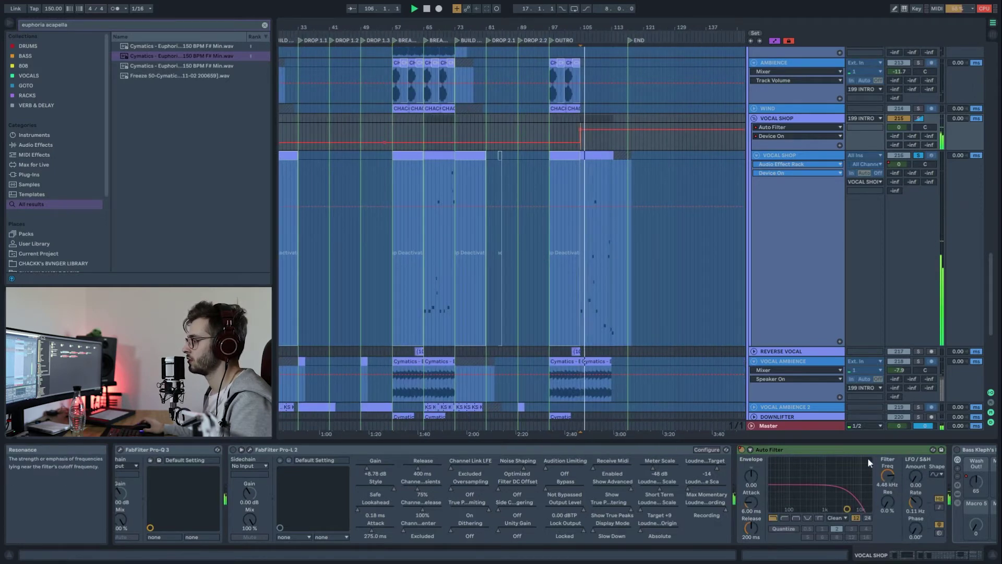
key("space")
scroll(778, 457, "right", 5)
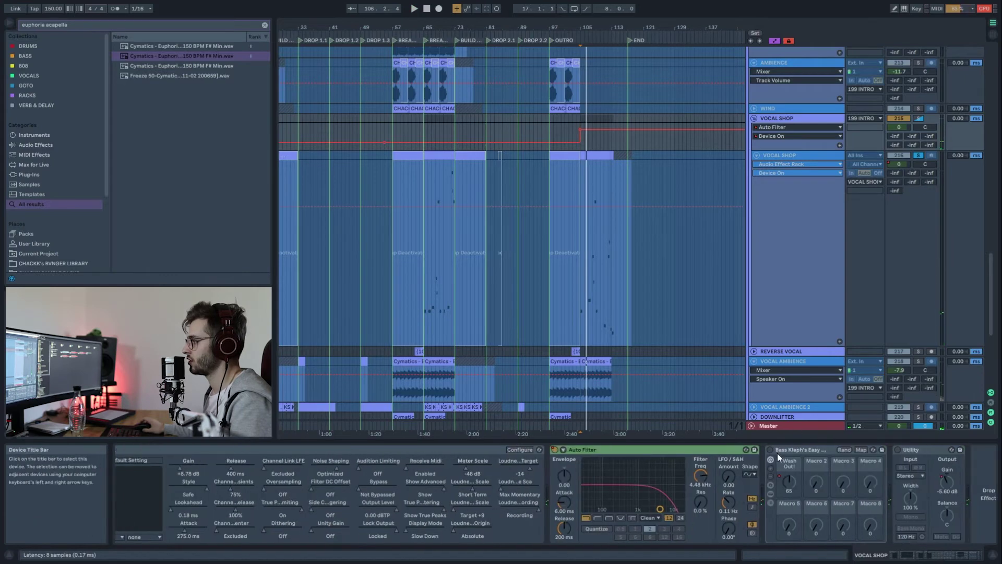
- Unsolo the VOCAL SHOP track and fold the VOCAL SHOP group
left_click_drag(964, 557, 907, 555)
left_click_drag(420, 27, 523, 21)
left_click(323, 119)
left_click(918, 155)
left_click(756, 119)
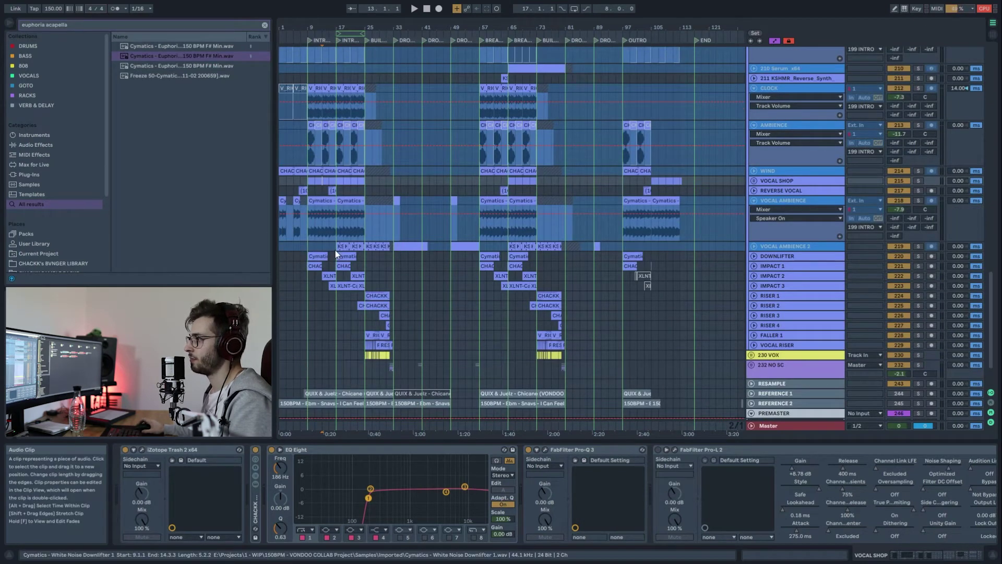
- Fold the 199 INTRO group and play the full arrangement from 16.4.1 into INTRO 1.2
scroll(340, 240, "up", 5)
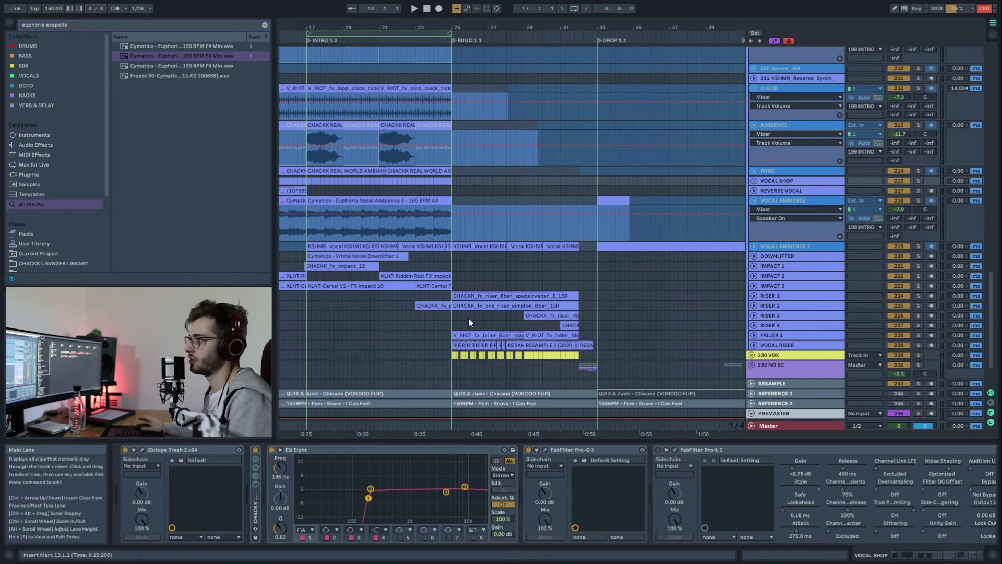
left_click_drag(359, 27, 510, 28)
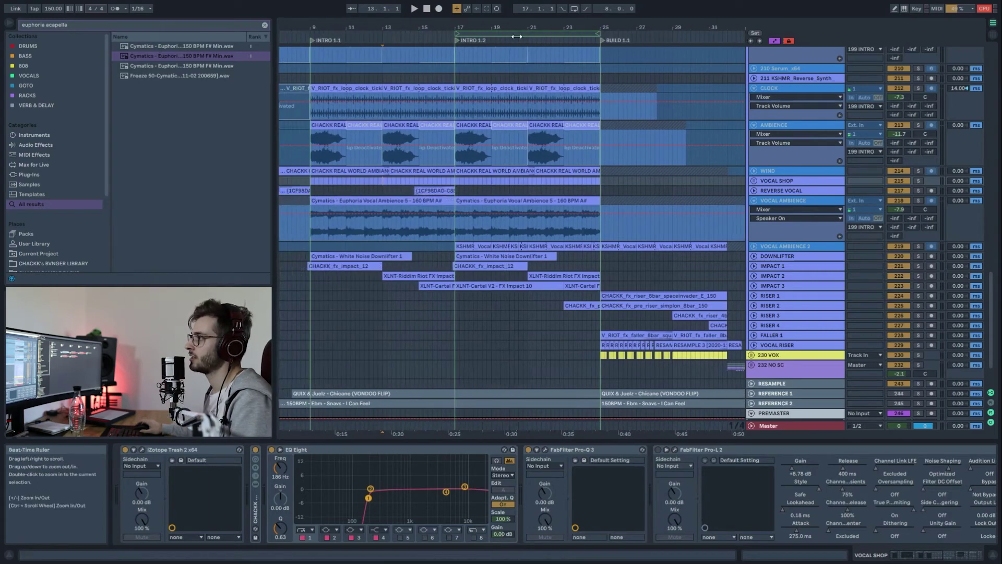
scroll(482, 160, "up", 7)
scroll(483, 160, "up", 5)
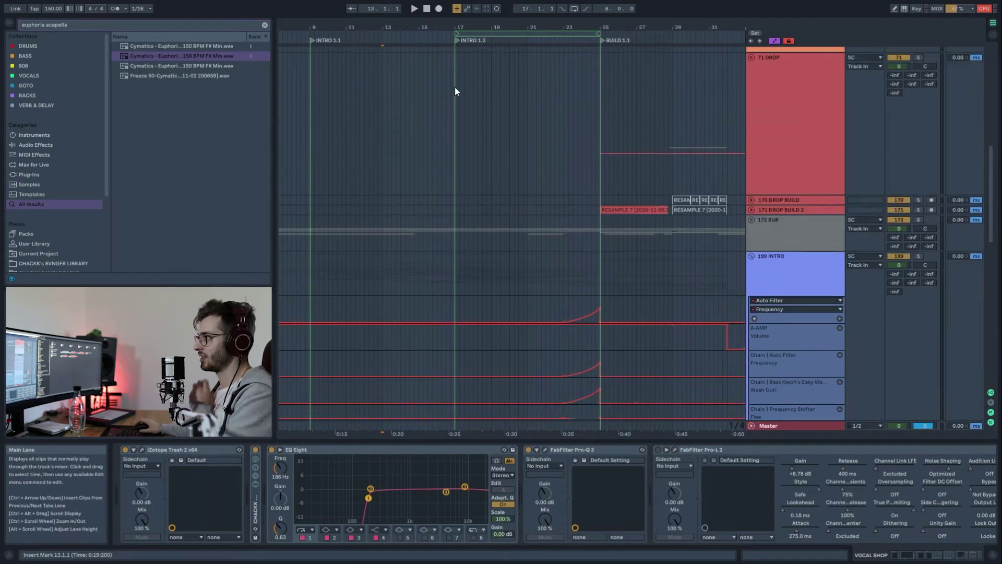
left_click(451, 240)
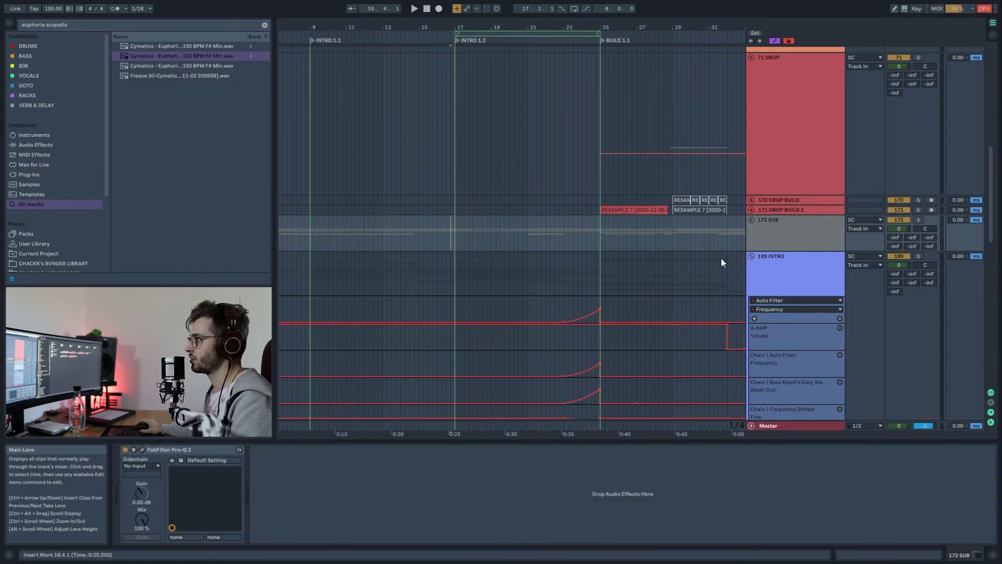
left_click(752, 256)
scroll(559, 228, "up", 3)
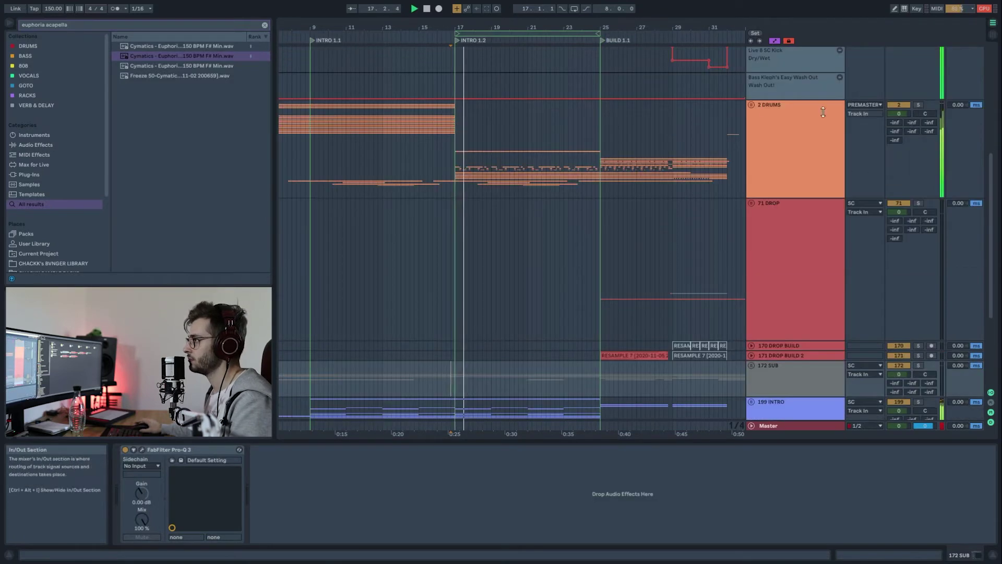
- Stop playback, unfold the 199 INTRO group and show the devices of its VOCAL SHOP group
scroll(524, 277, "down", 7)
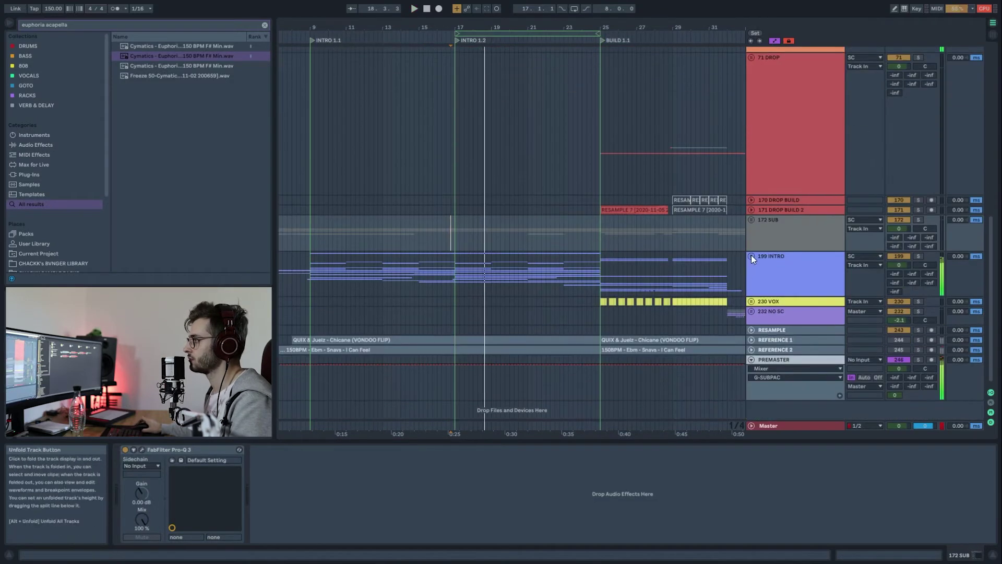
scroll(737, 294, "down", 5)
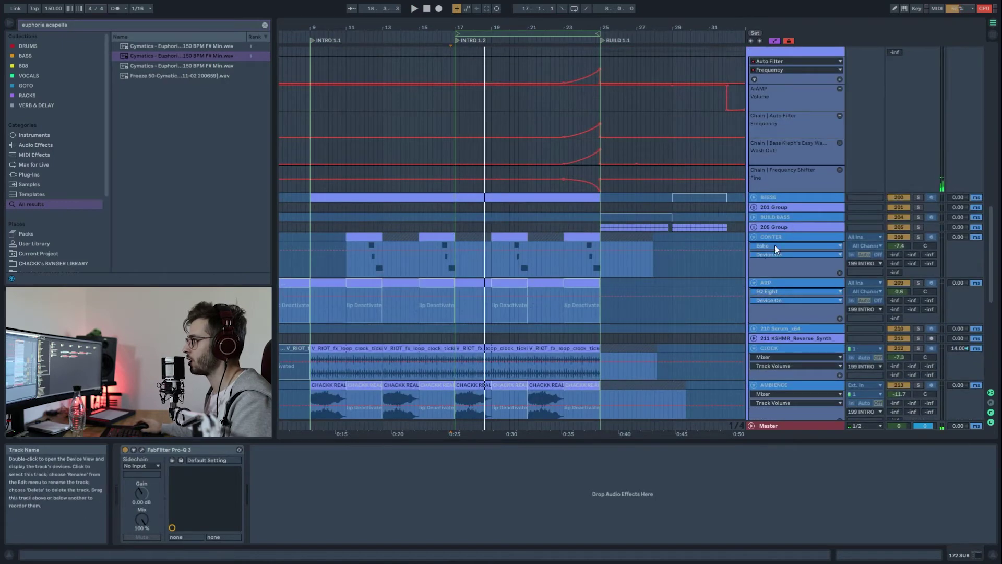
scroll(775, 277, "down", 2)
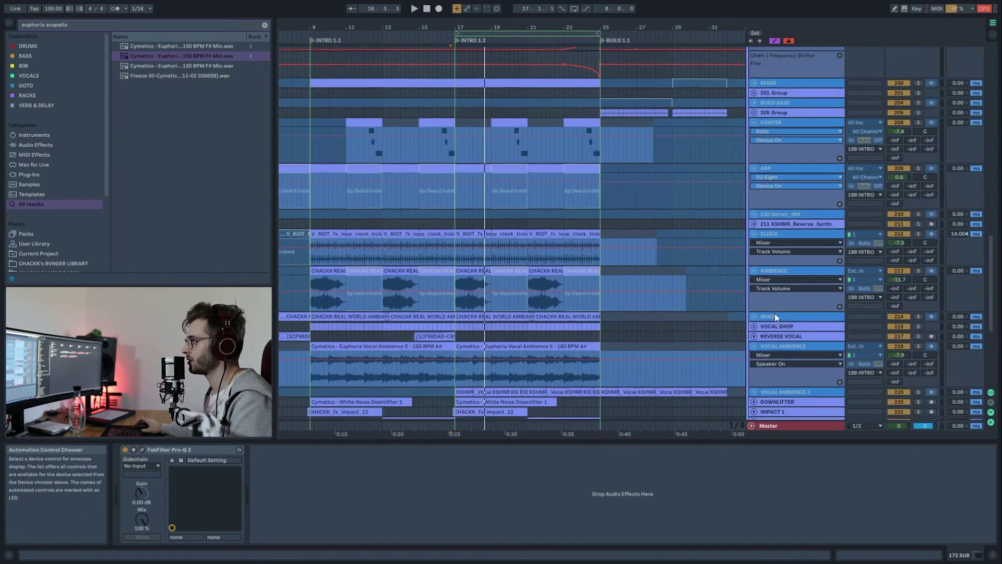
left_click(772, 315)
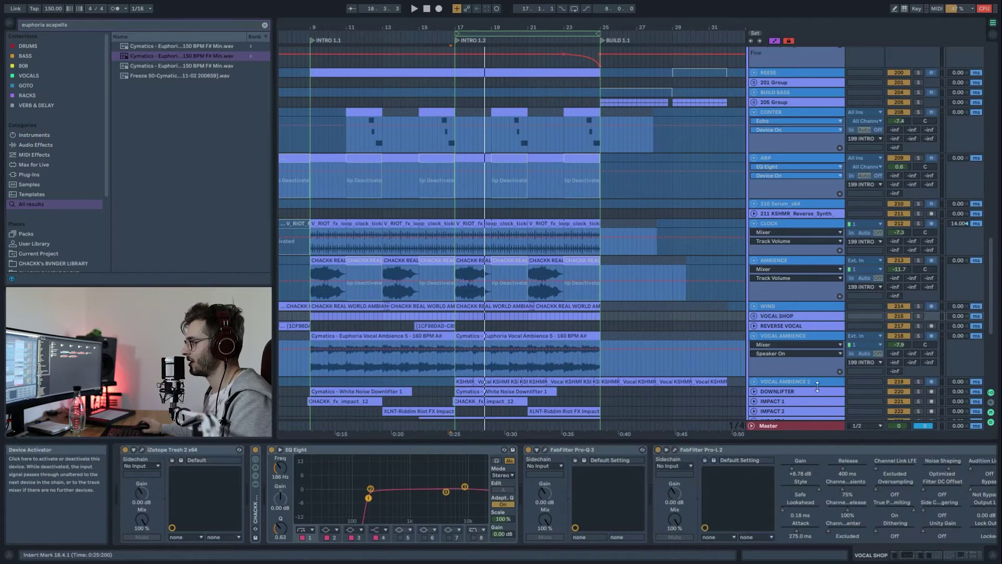
- Play the arrangement into INTRO 1.2 again and fold the 199 INTRO group, showing its own effects
scroll(497, 120, "up", 8)
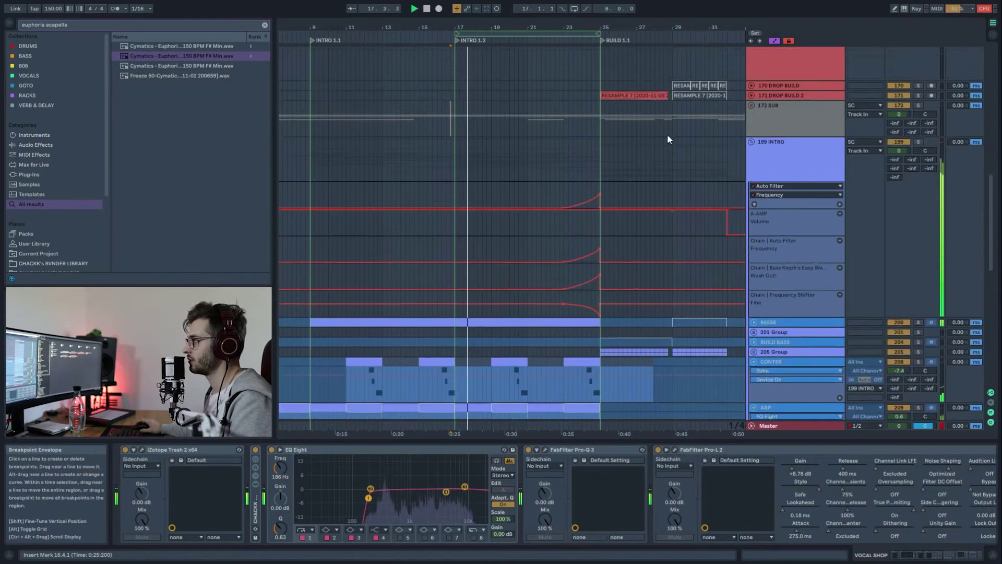
left_click(751, 142)
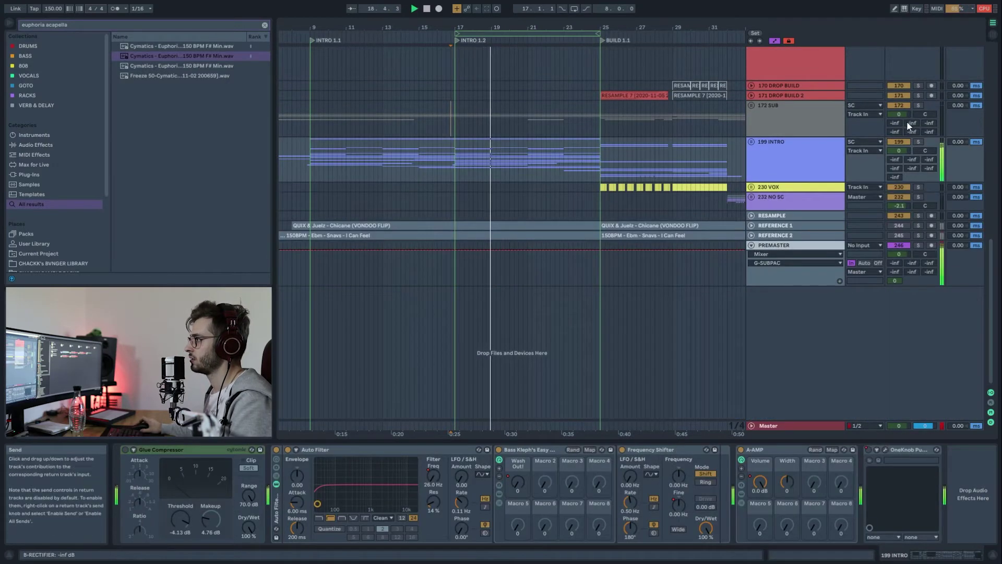
- Stop playback, unfold the 2 DRUMS group and fold its TOPS subgroup
scroll(613, 114, "up", 2)
scroll(613, 114, "up", 9)
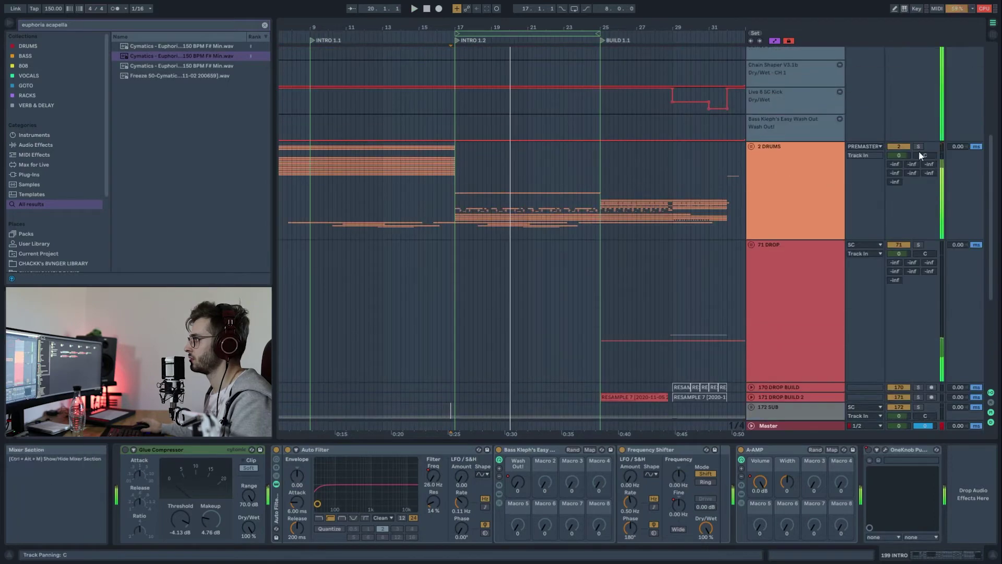
left_click(751, 146)
scroll(673, 198, "down", 5)
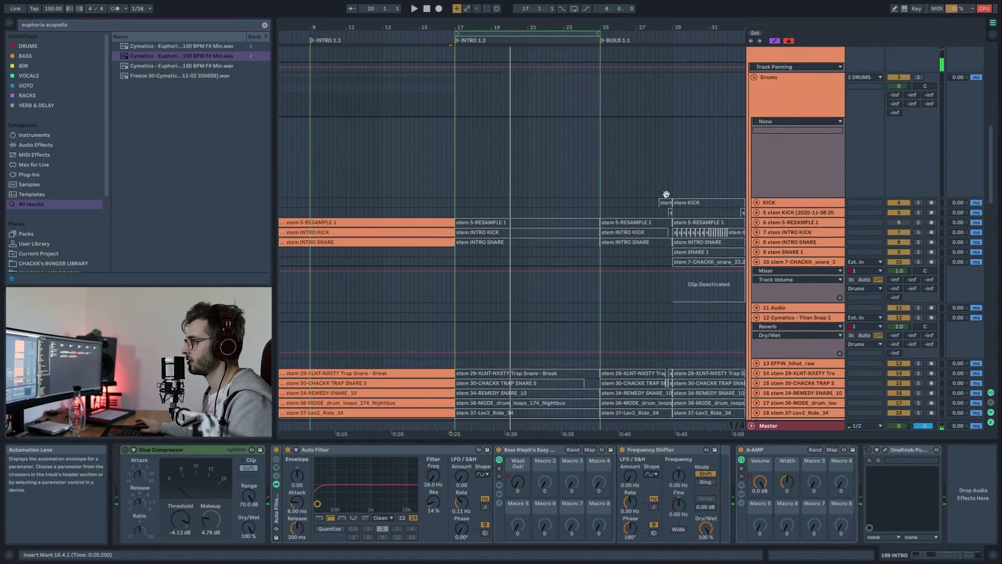
scroll(682, 197, "down", 10)
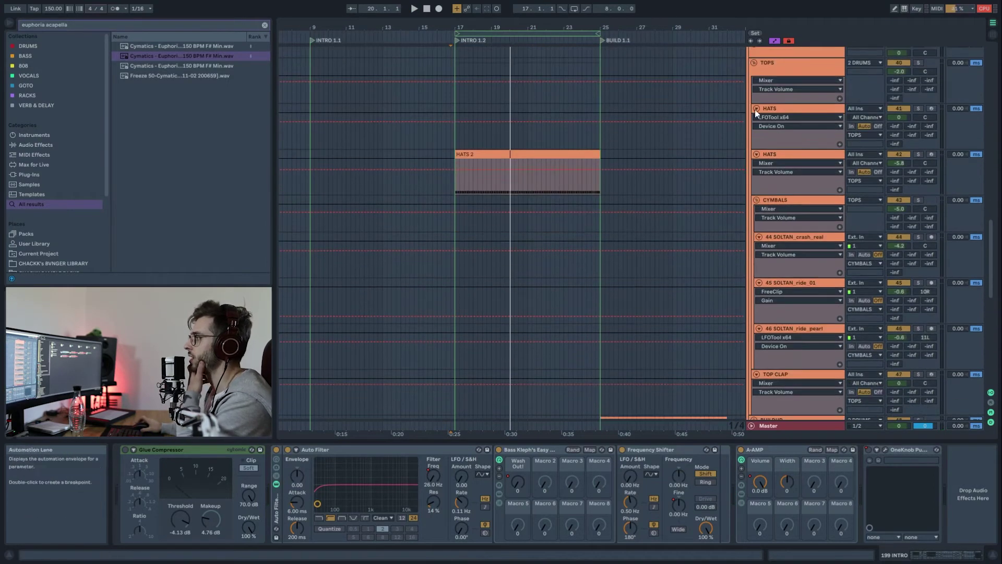
left_click(754, 62)
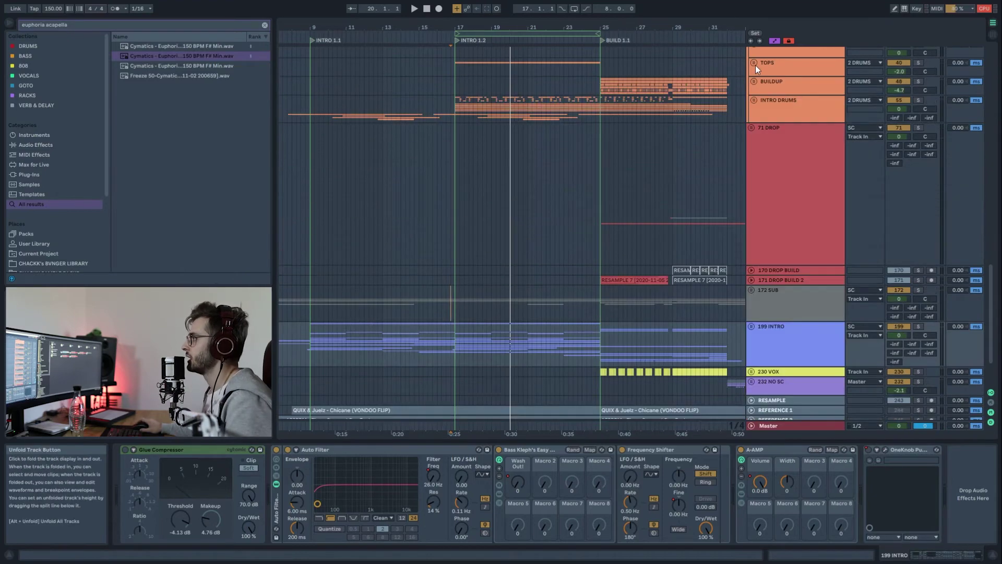
- Unfold INTRO DRUMS and play its CRASH, HATS, RIDES and KSHMR_Miscellaneous tracks soloed from 10.4.1
left_click(752, 102)
left_click(754, 101)
scroll(600, 151, "down", 15)
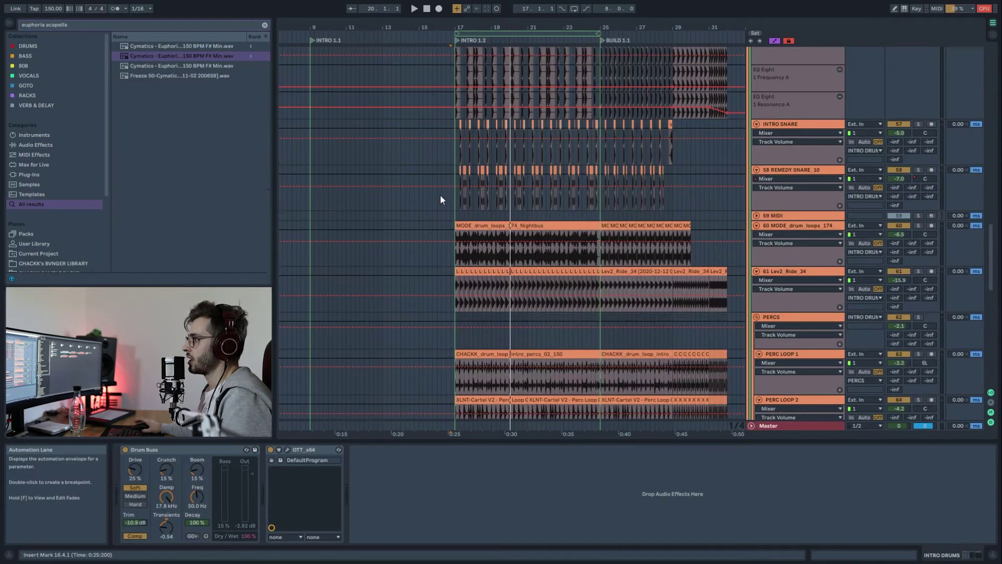
left_click(306, 251)
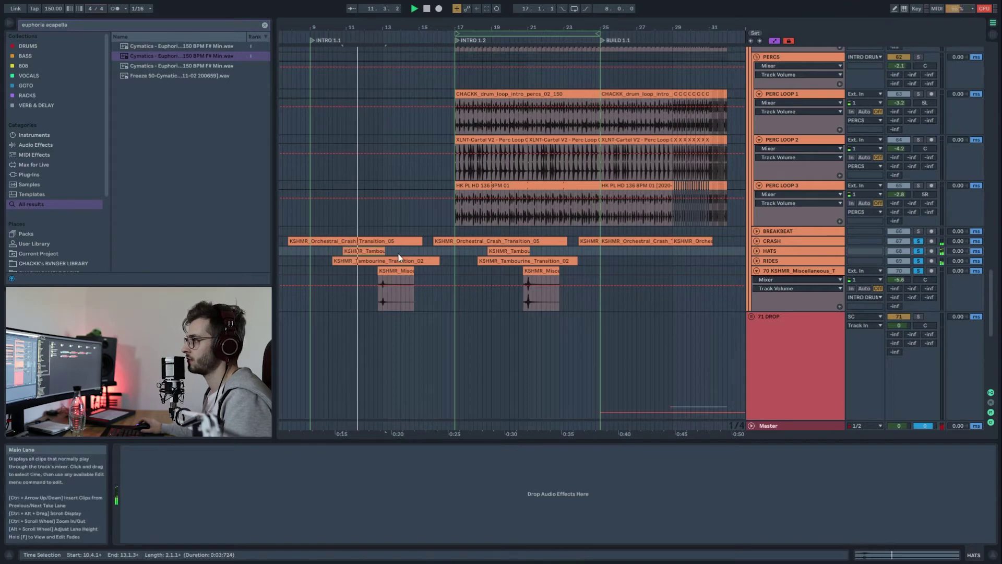
scroll(634, 236, "up", 4)
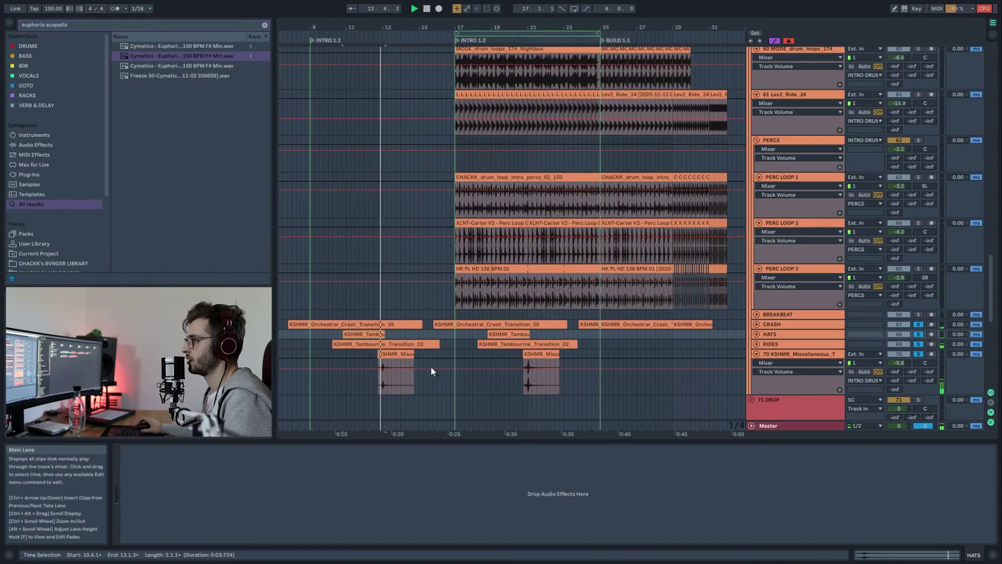
scroll(481, 311, "up", 15)
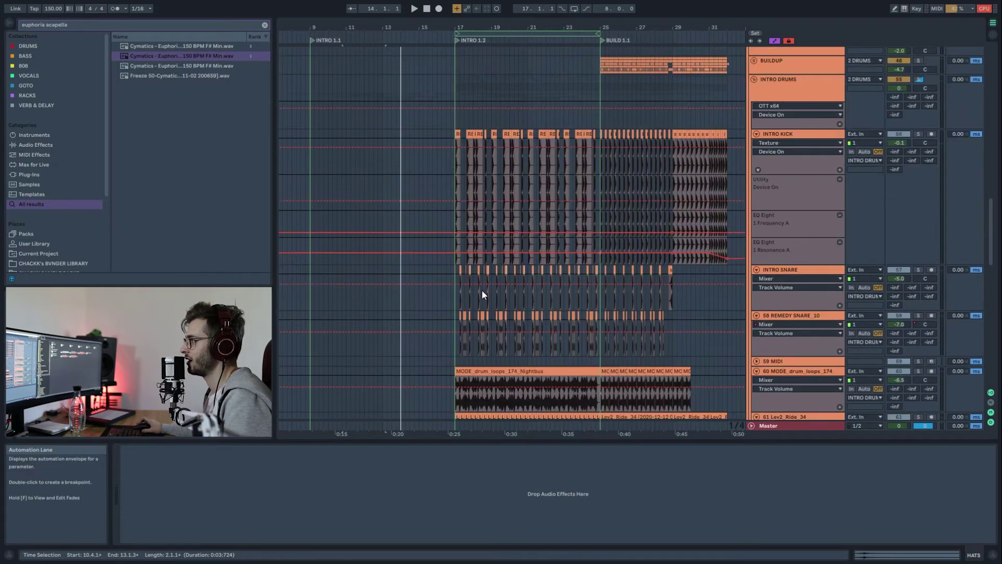
- Solo the whole INTRO DRUMS group and play it from the start of INTRO 1.2 at 17.1.1
left_click(450, 159)
scroll(498, 176, "up", 3)
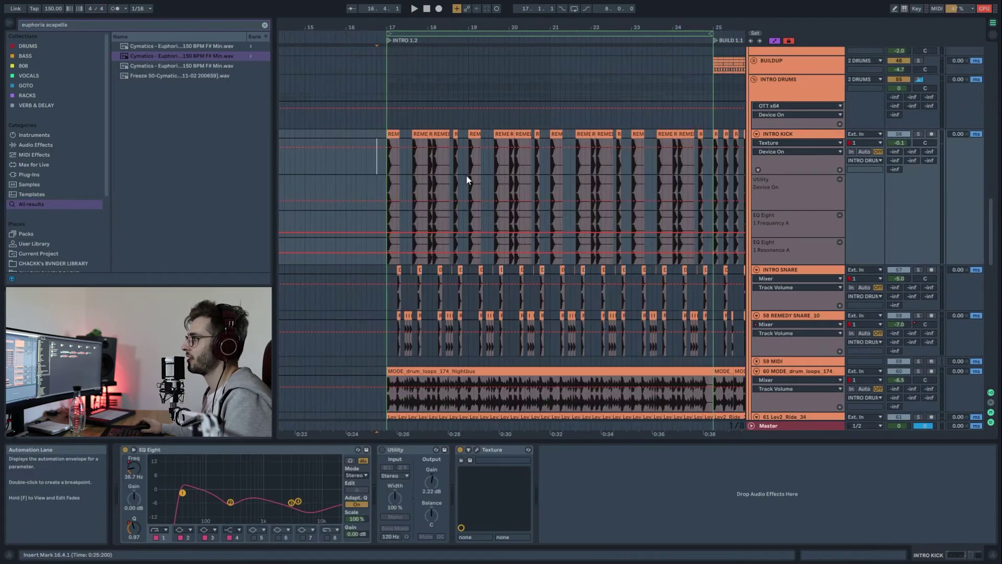
scroll(429, 175, "up", 5)
scroll(395, 174, "down", 2)
left_click(323, 135)
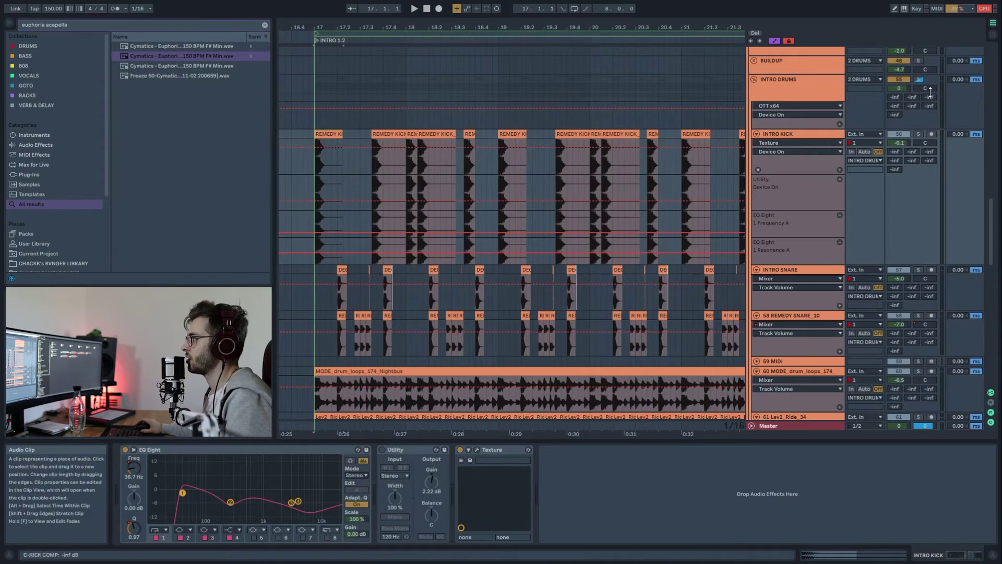
key("space")
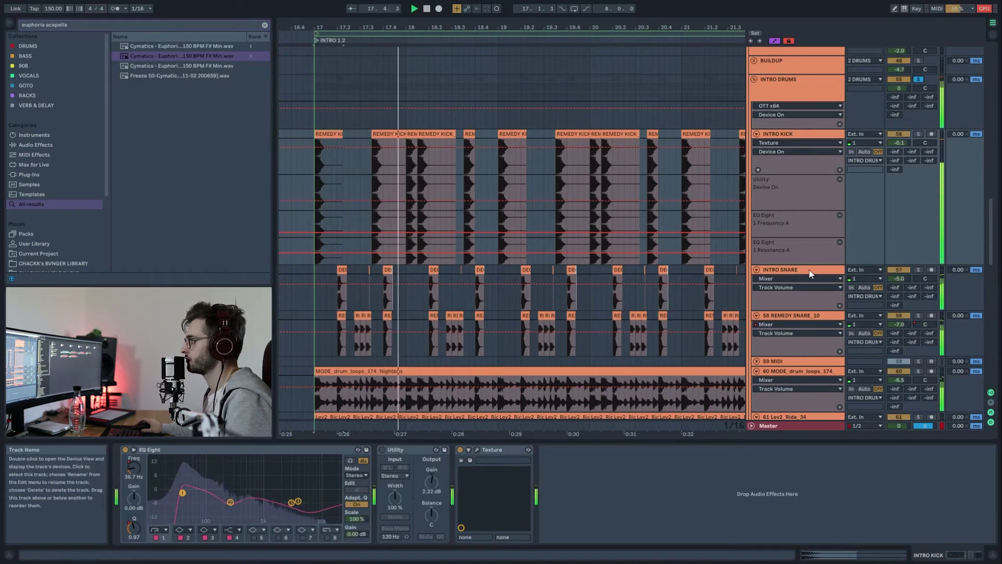
- Solo INTRO SNARE, add 58 REMEDY SNARE_10 to the solo and play the snares from 17.1.1
key("space")
left_click(918, 269)
key("space")
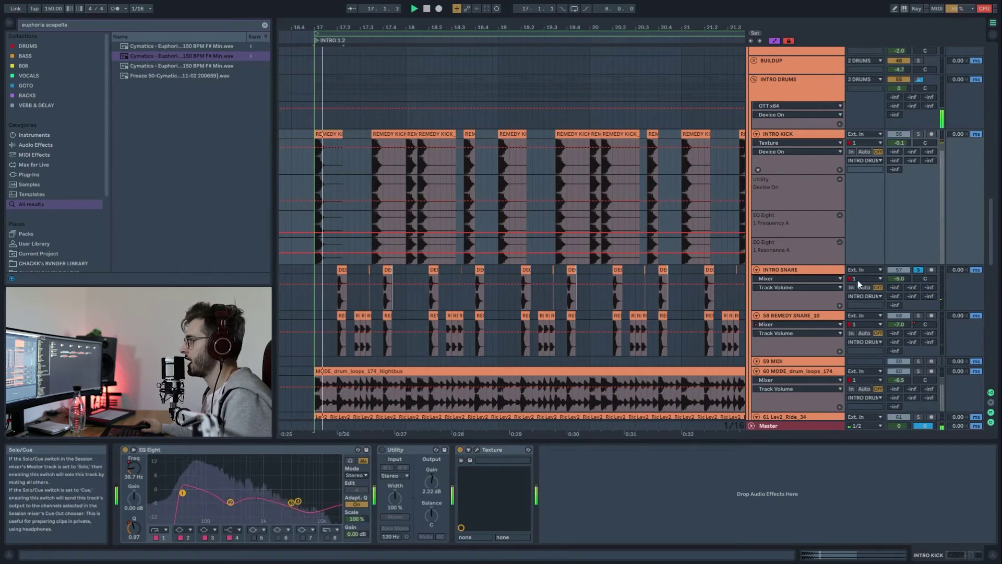
key("space")
left_click(919, 315, "ctrl")
key("space")
key("space")
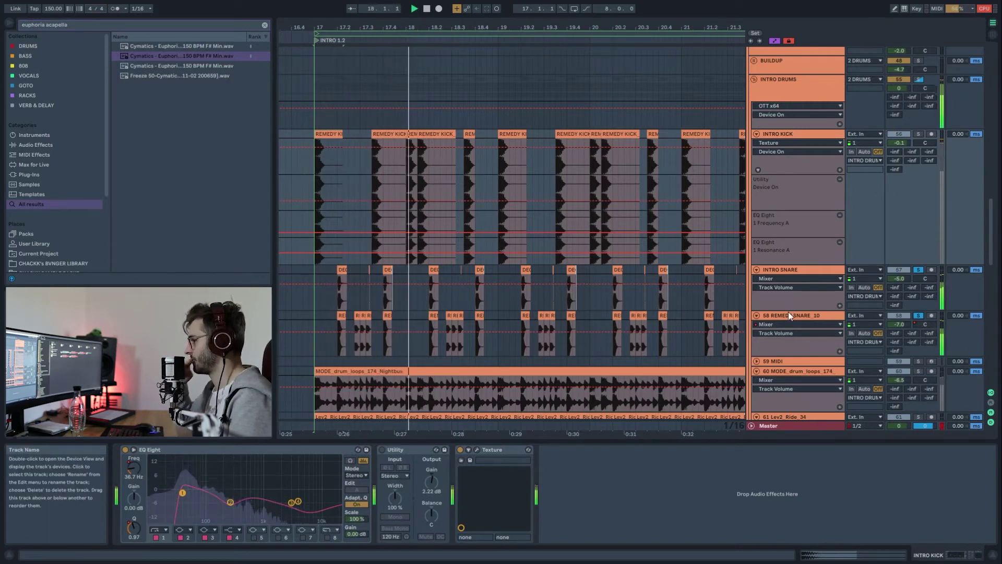
- Play the soloed INTRO DRUMS group and show the track panning automation on 58 REMEDY SNARE_10
key("space")
left_click(918, 79)
key("space")
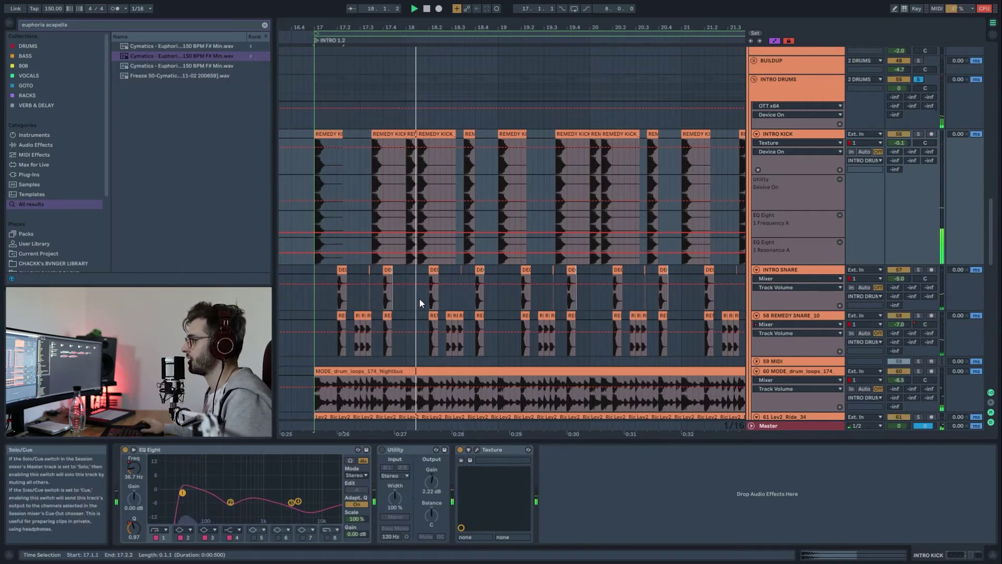
left_click(358, 315)
left_click(924, 324)
key("space")
scroll(359, 316, "up", 4)
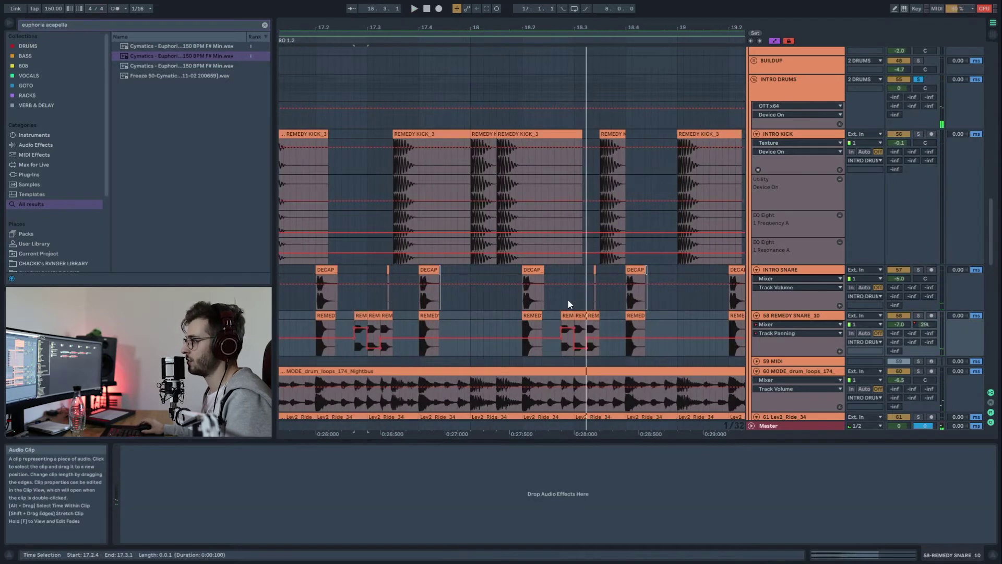
- Play 58 REMEDY SNARE_10 soloed and inspect the clip settings of its three fill hits
left_click(918, 315)
key("space")
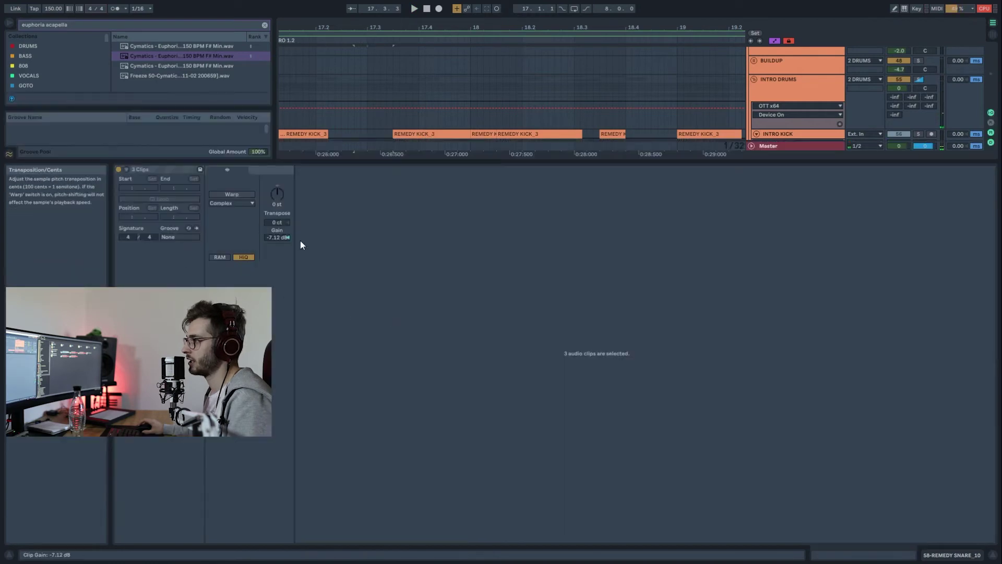
double_click(496, 162)
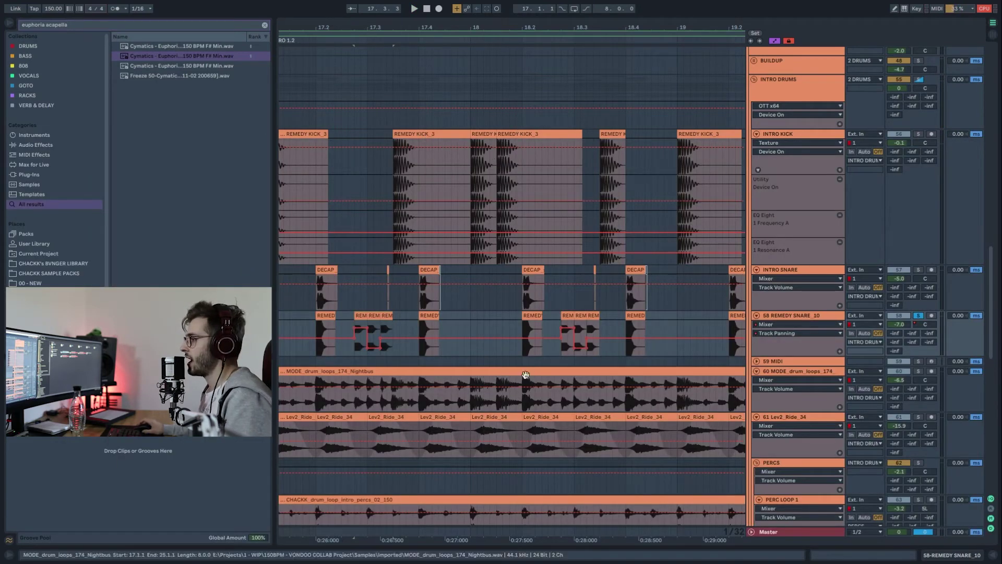
- Solo the 60 MODE_drum_loops_174 track and play it from 17.1.1
left_click_drag(363, 26, 417, 22)
left_click(458, 371)
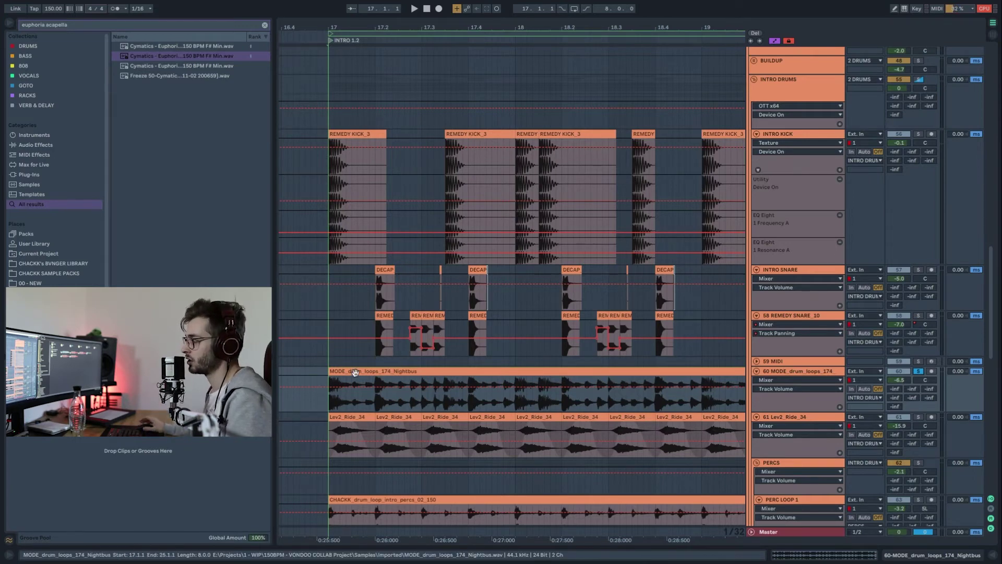
key("space")
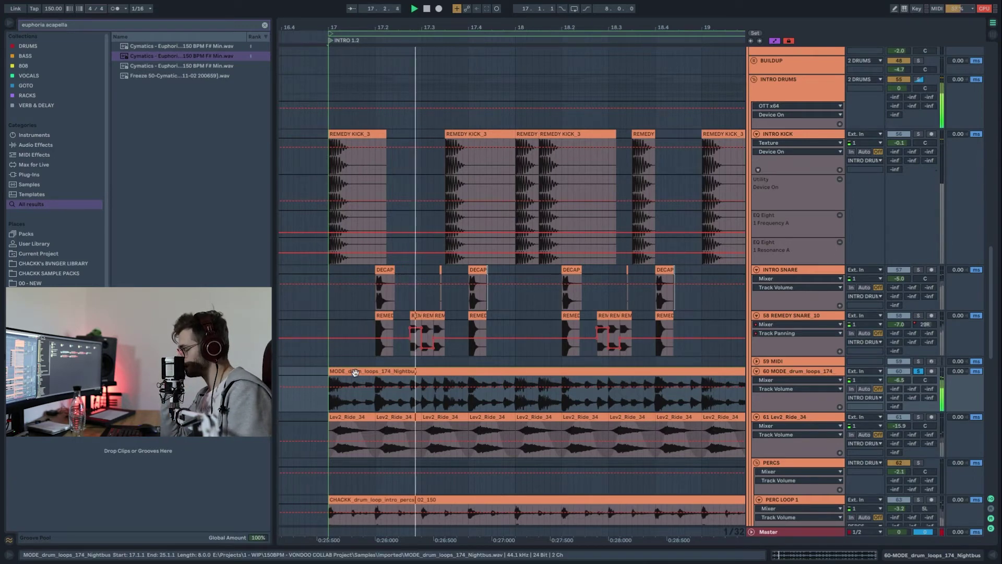
- Open the MODE_drum_loops_174_Nightbus clip and view the transient loop mode options of its Beats warping
double_click(675, 373)
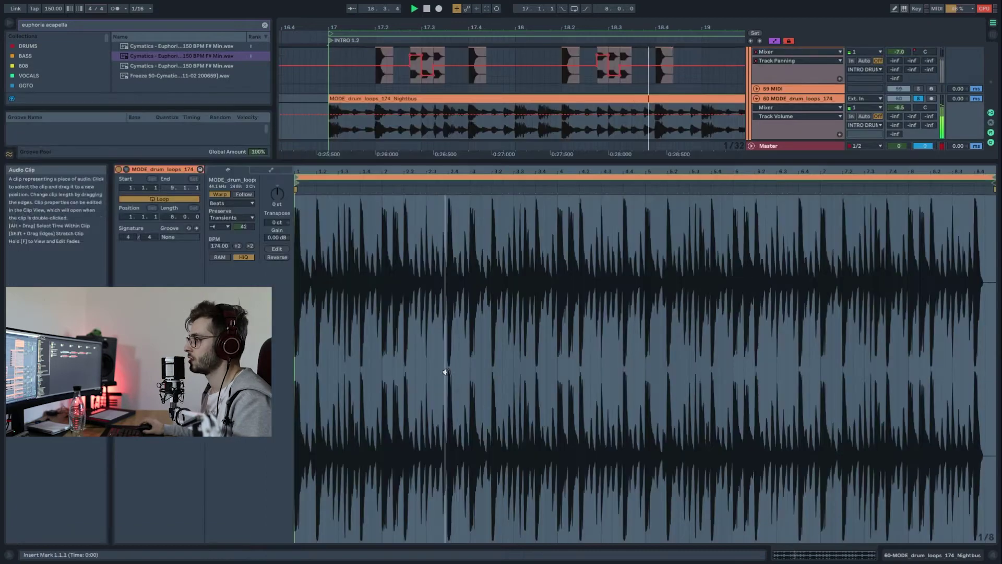
left_click(227, 226)
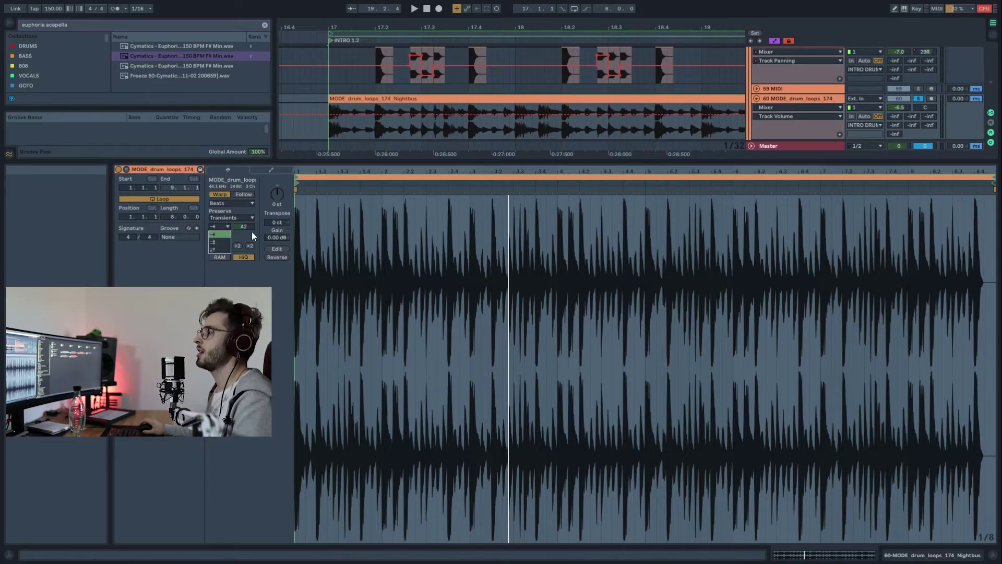
left_click(246, 230)
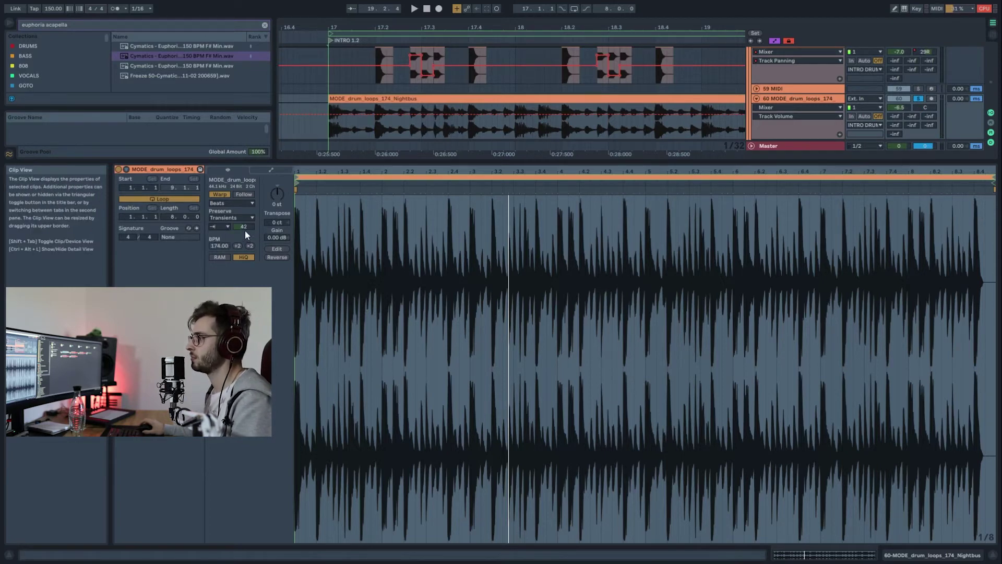
- Try a different transient envelope amount on the drum loop clip, play it and hide the clip details
left_click_drag(245, 227, 245, 196)
key("space")
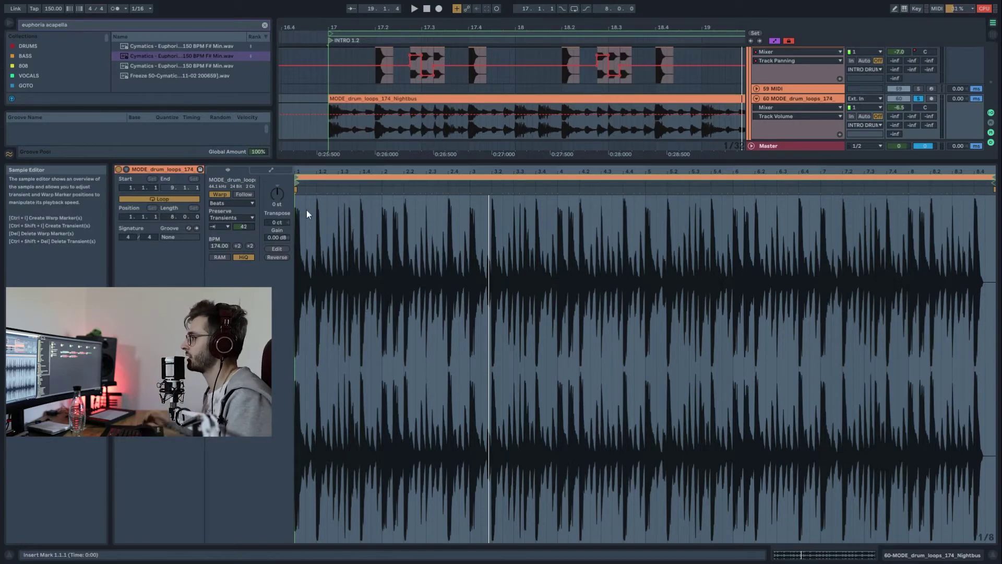
key("space")
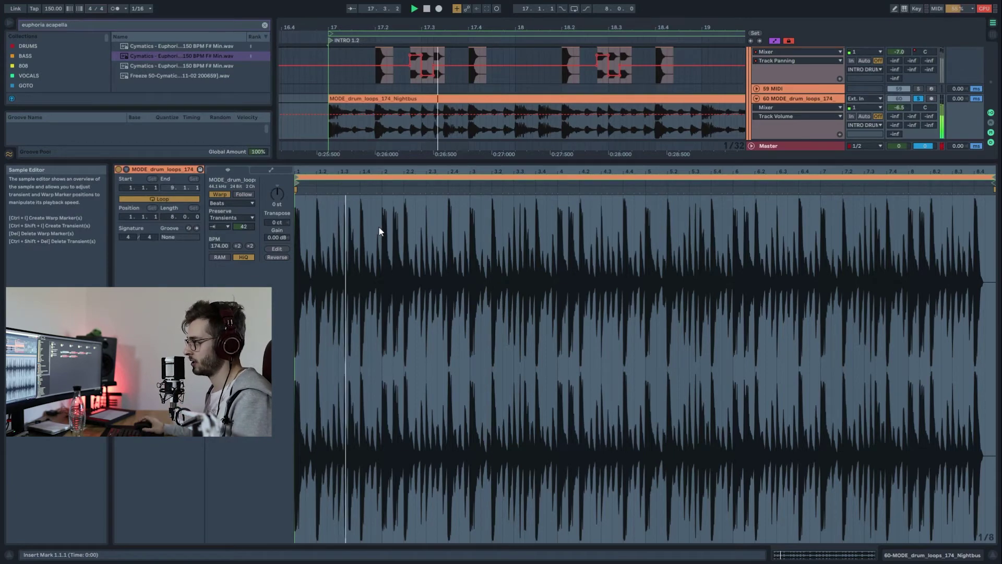
key("ctrl+alt+l")
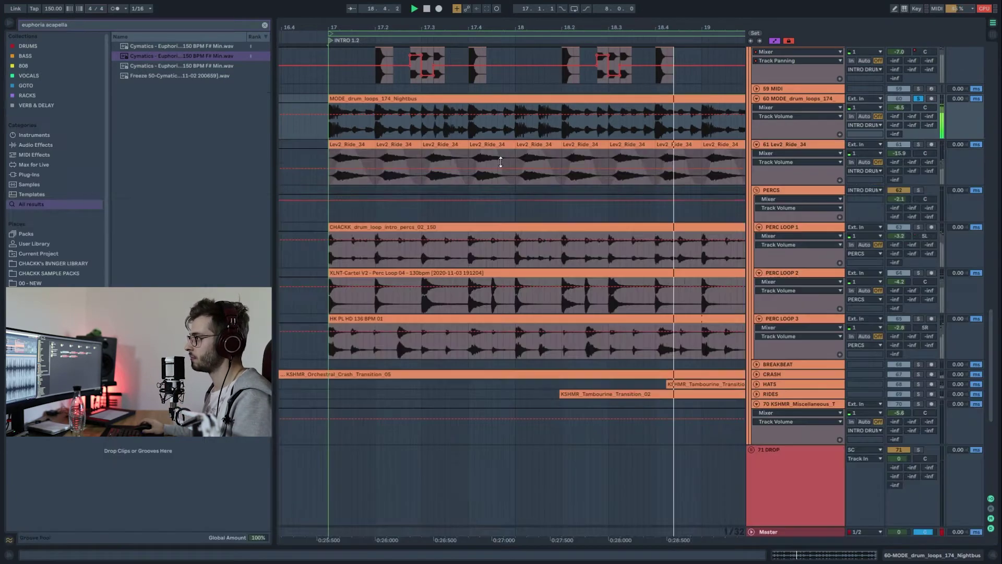
- Add 61 Lev2_Ride_34, INTRO KICK, INTRO SNARE and 58 REMEDY SNARE_10 to the soloed drum loop and play from 17.1.1
scroll(460, 223, "up", 1)
key("space")
left_click(351, 196)
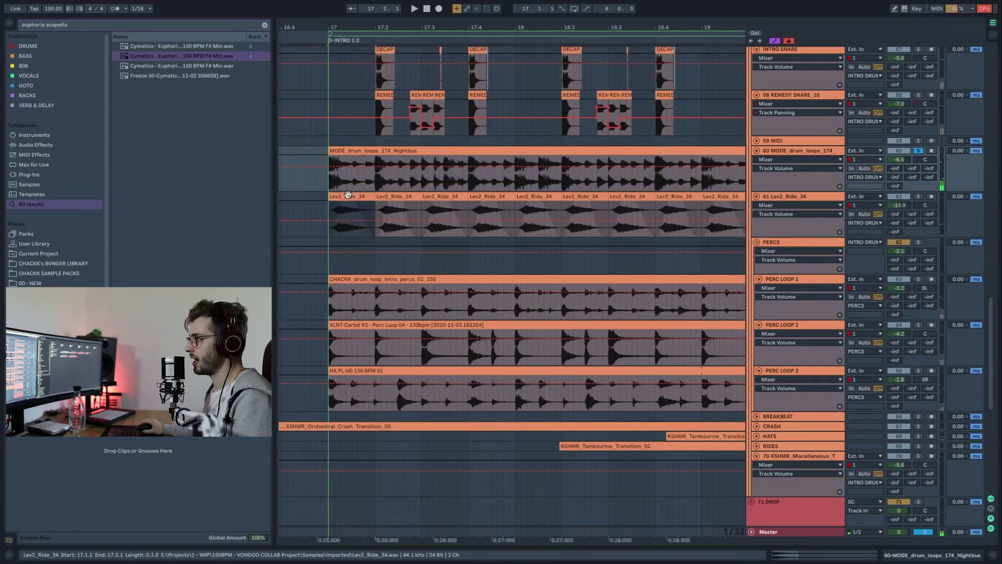
scroll(819, 190, "up", 9)
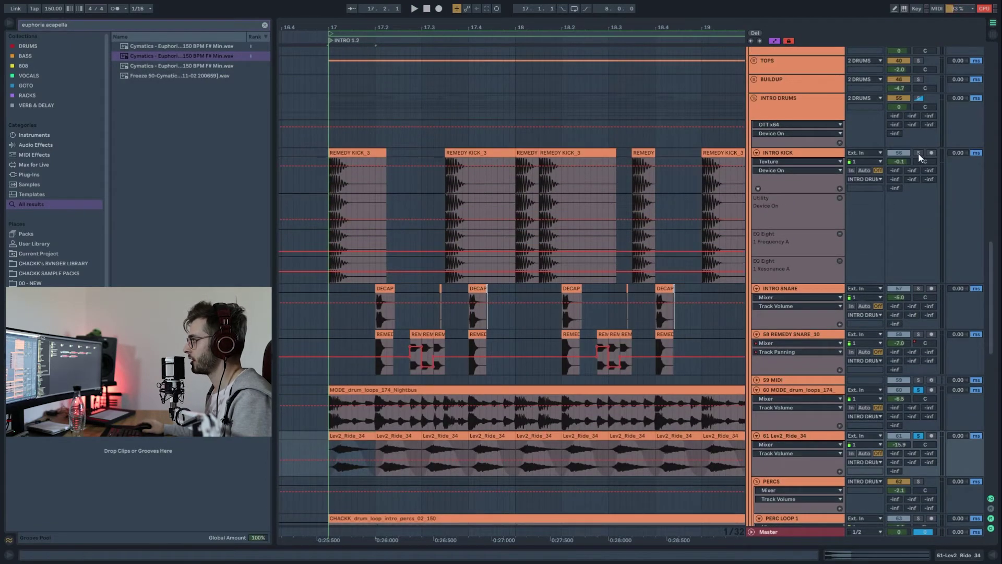
key("space")
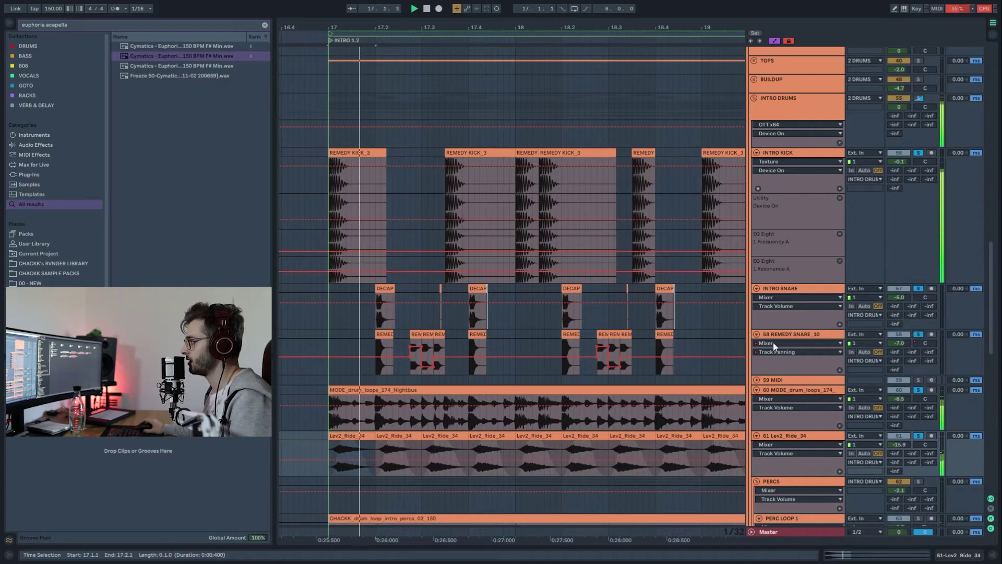
- Add PERC LOOP 1 to the soloed drum tracks and play them from 17.1.1
scroll(518, 339, "down", 3)
scroll(518, 339, "down", 6)
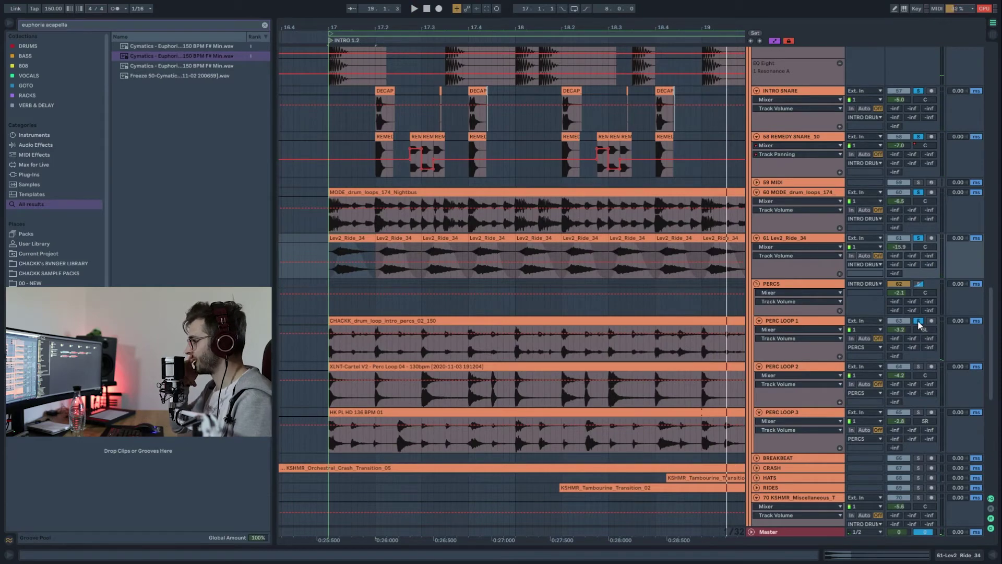
key("space")
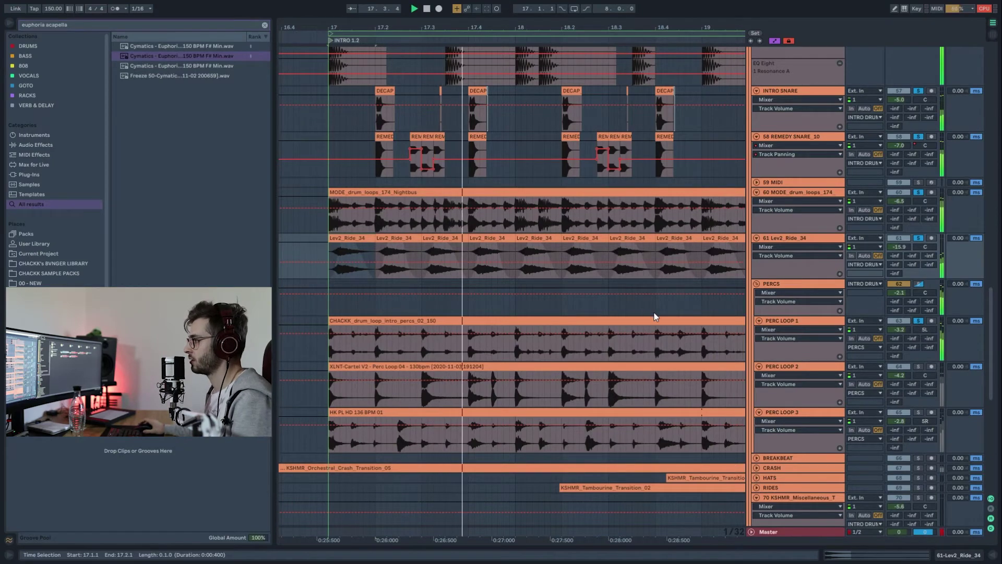
scroll(667, 337, "down", 3)
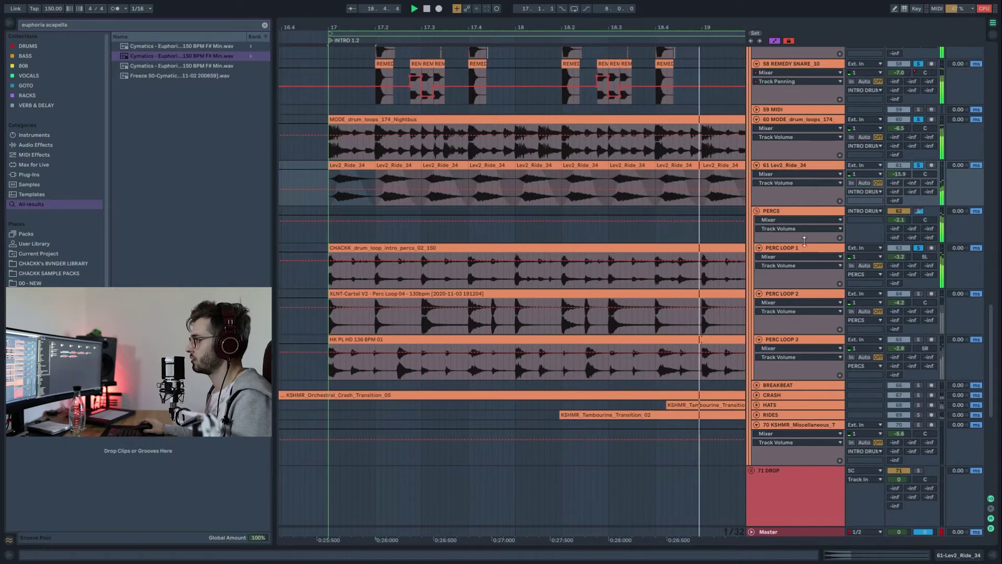
- Show the PERCS group's devices and examine the effect chain through to its last device
left_click(796, 211)
double_click(796, 212)
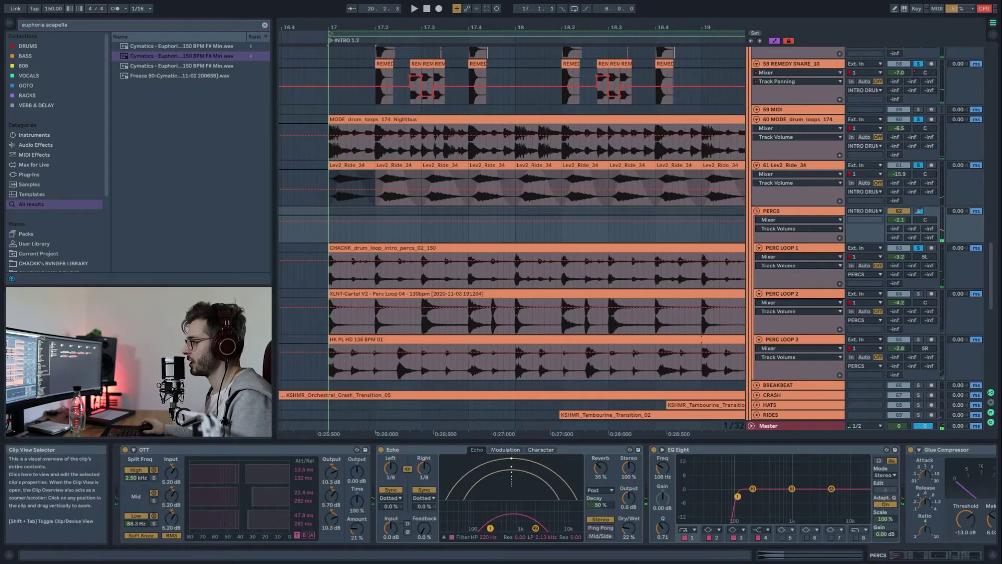
left_click(951, 560)
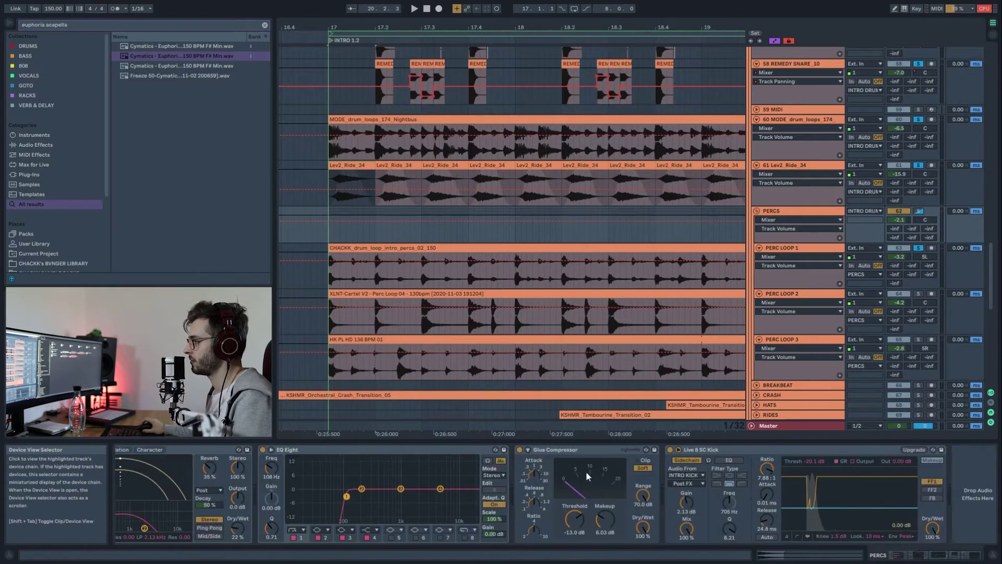
- Toggle the solo on PERC LOOP 2, clearing the other track solos, and play from 17.1.1
scroll(895, 242, "down", 3)
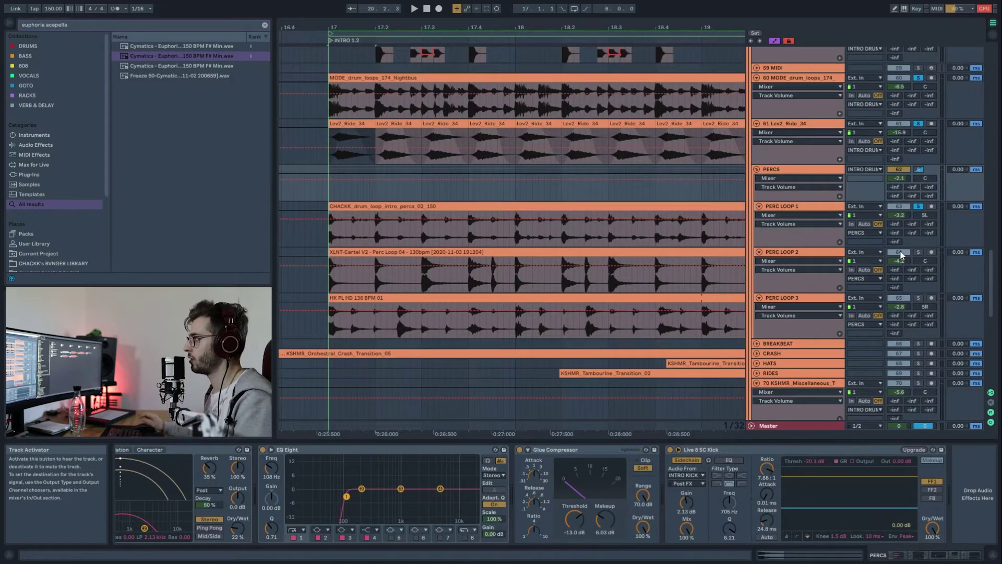
left_click(918, 253)
key("space")
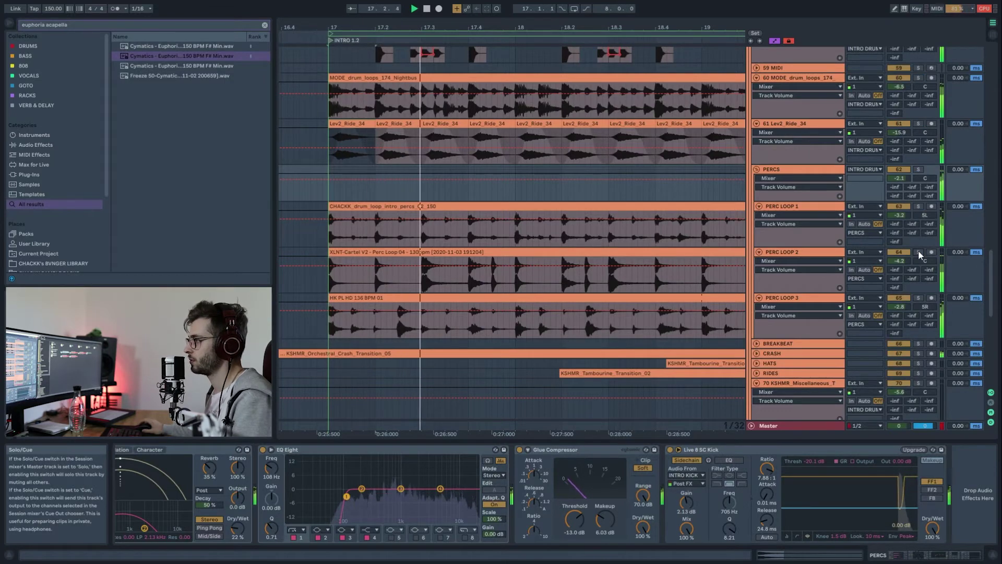
- Solo PERC LOOP 3 and play it from 17.1.1, and solo the whole PERCS group to hear its loops together
left_click(918, 297)
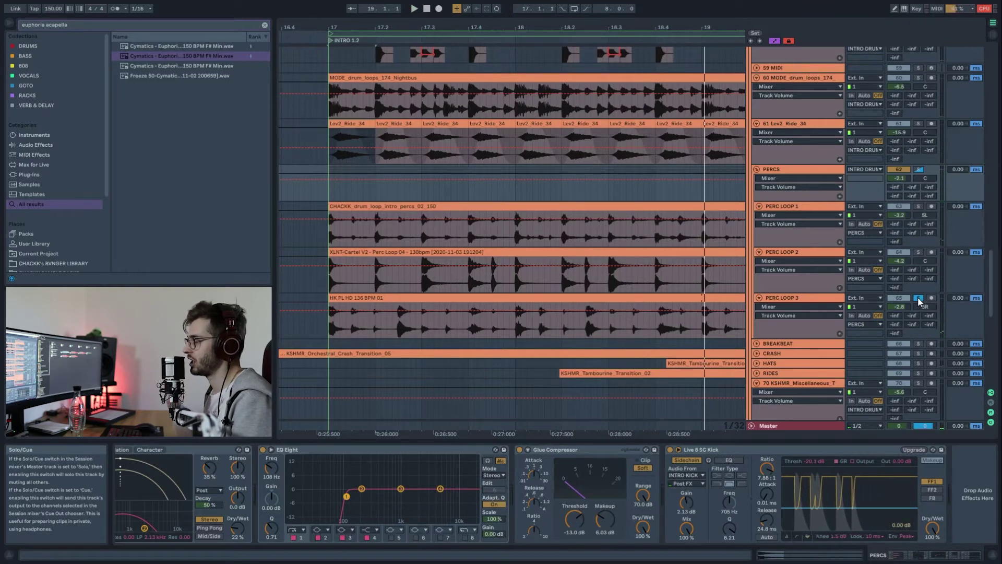
key("space")
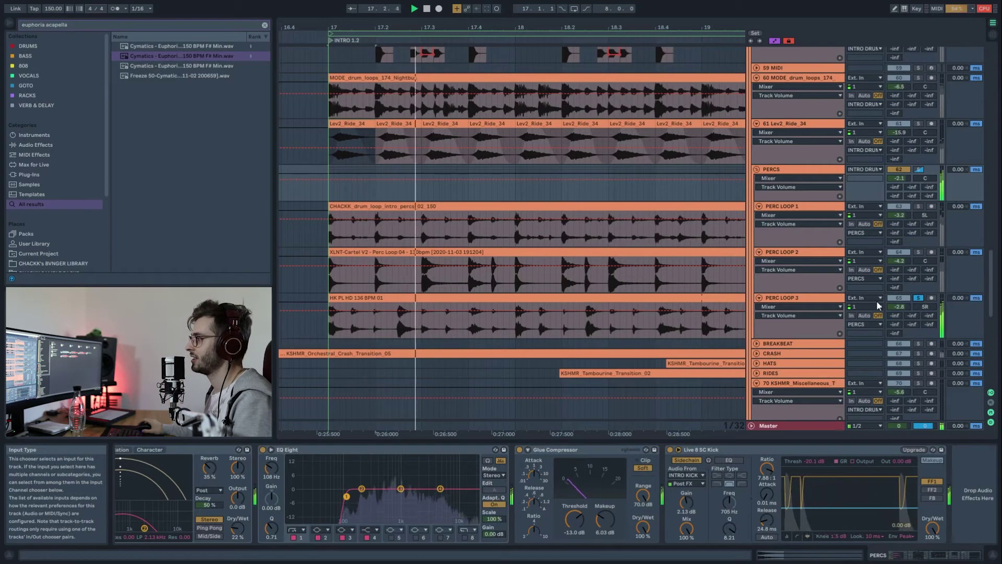
scroll(877, 240, "up", 4)
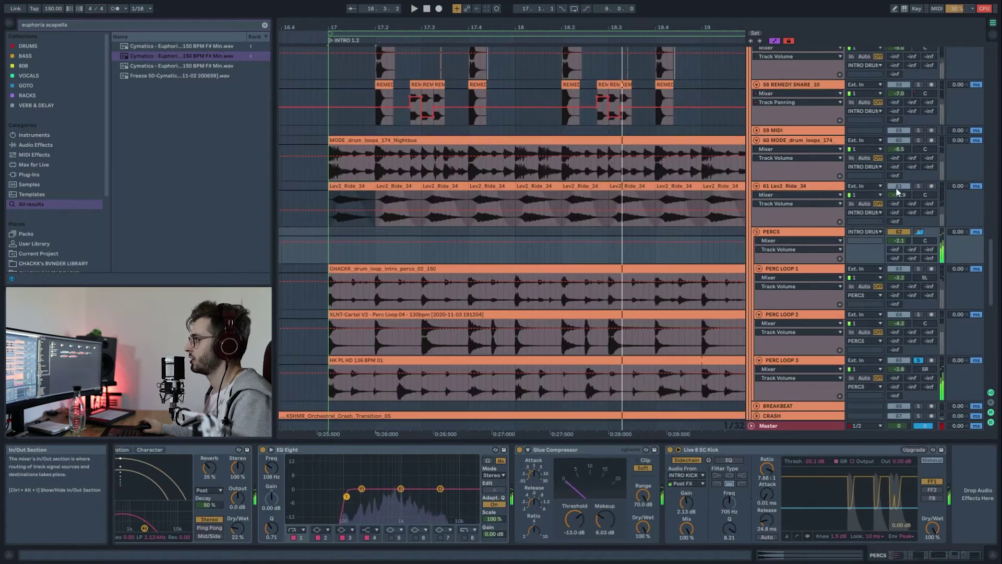
left_click(919, 231)
key("space")
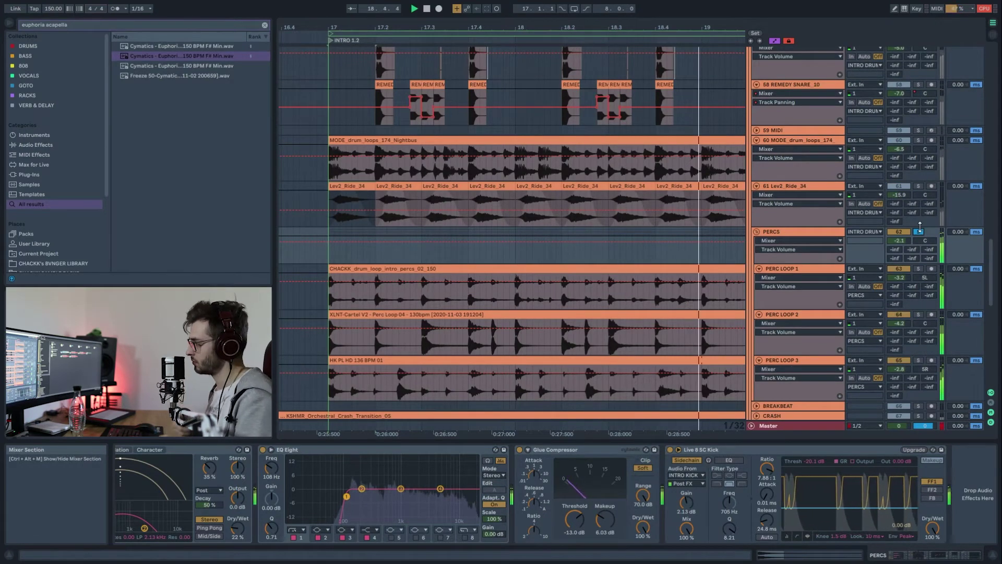
- Fold the INTRO DRUMS group, show its Drum Buss and OTT devices, and play the soloed group from 17.1.1
scroll(919, 225, "up", 15)
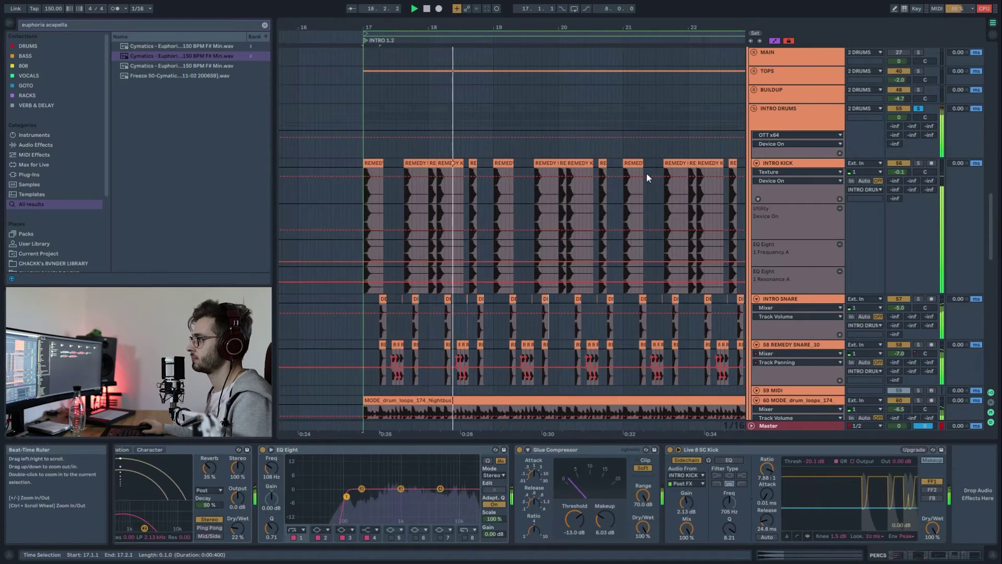
left_click(753, 109)
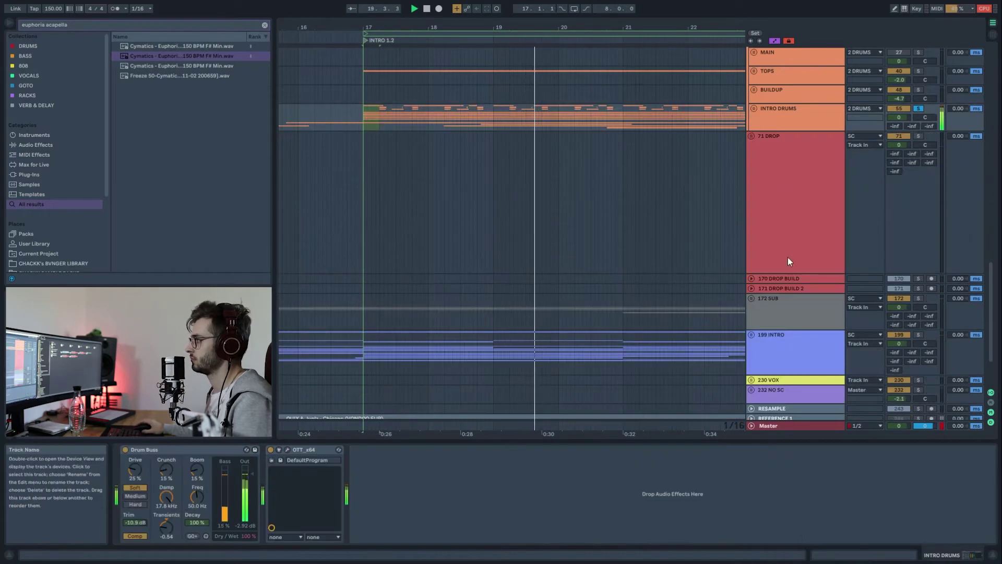
left_click(802, 349)
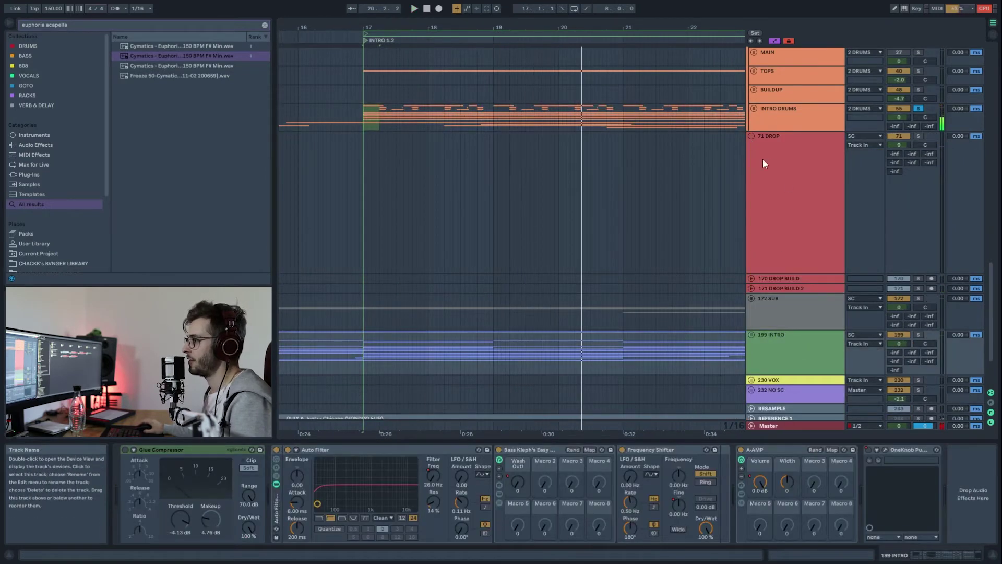
left_click(797, 118)
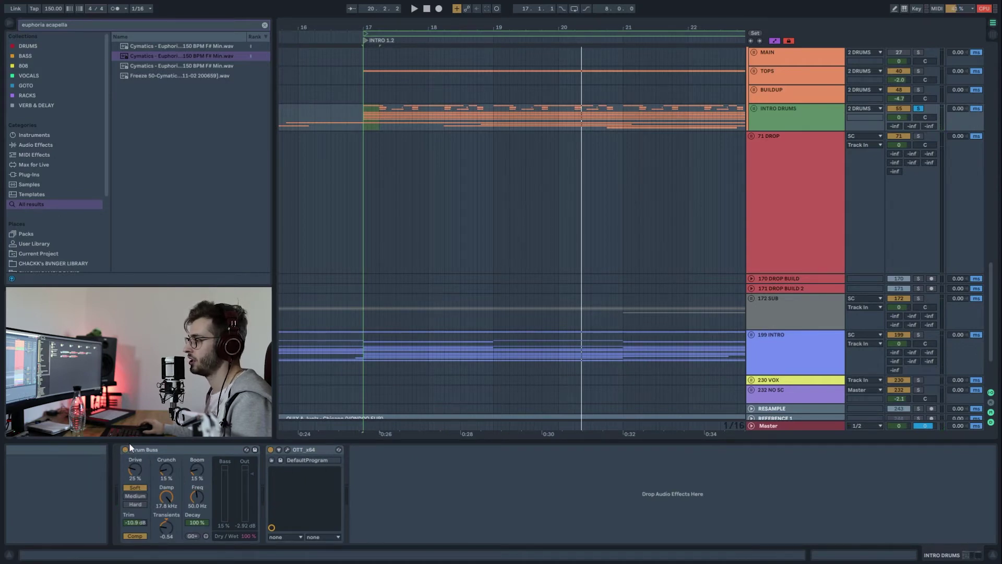
key("space")
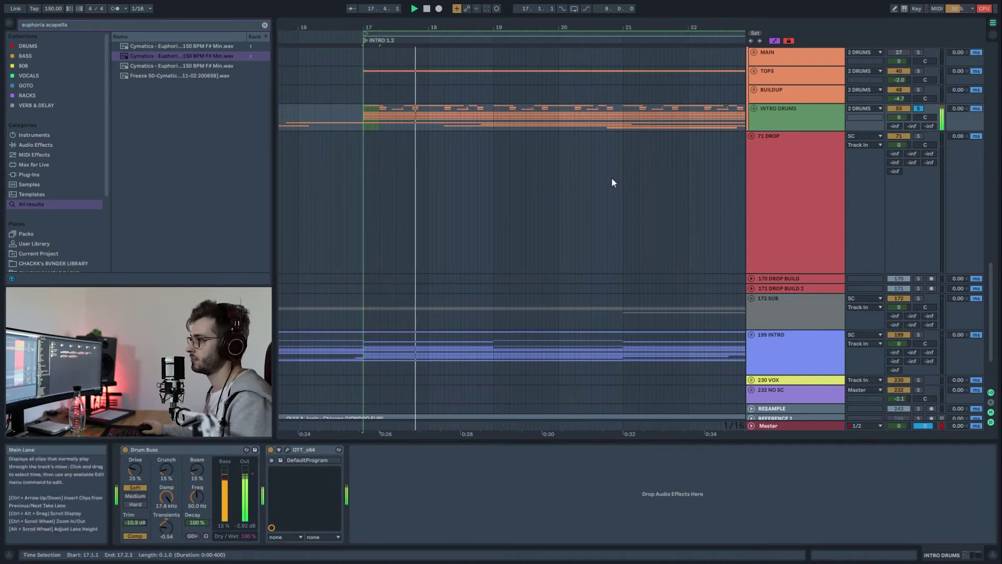
- Show the 199 INTRO group's effect chain and examine its automation lanes, including the A-AMP volume
scroll(627, 183, "down", 3)
left_click(790, 274)
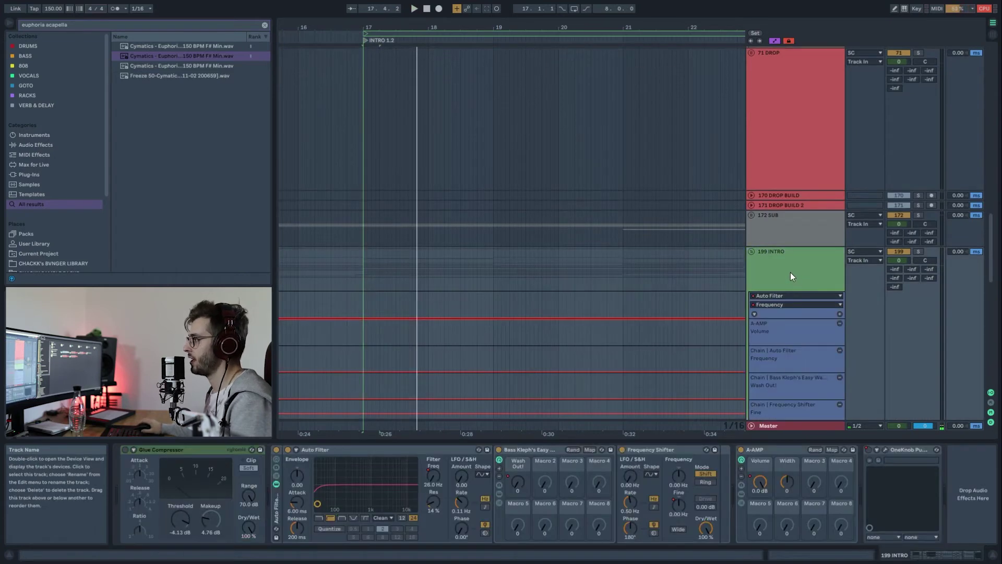
left_click(810, 452)
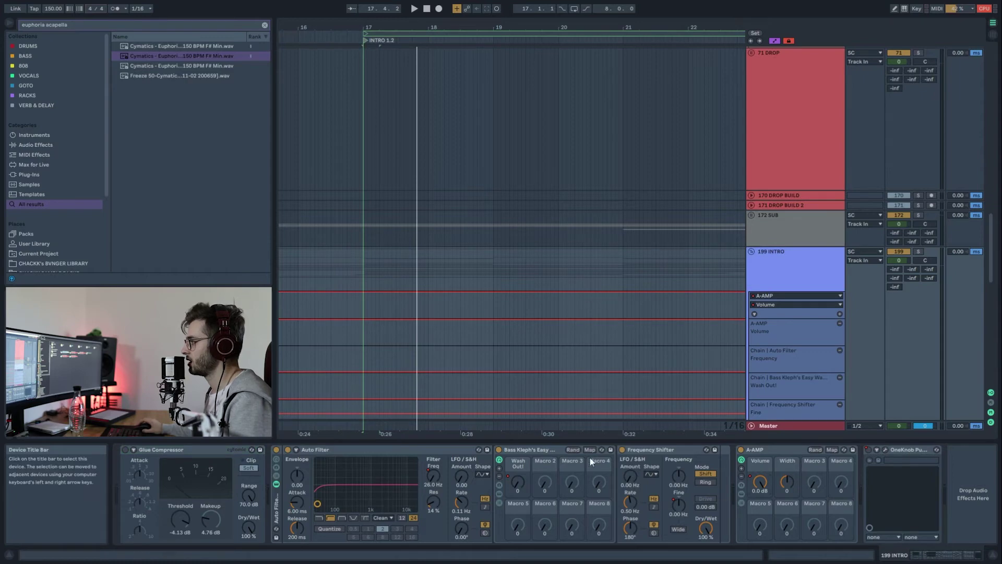
scroll(675, 272, "down", 1)
scroll(675, 267, "down", 8)
scroll(773, 287, "up", 5)
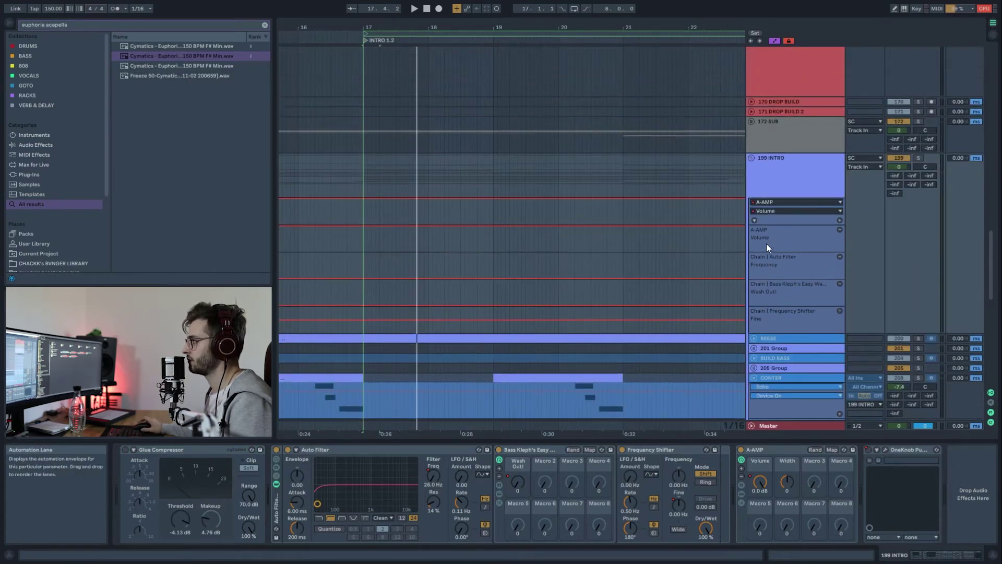
- Show the SC track's sidechain devices and select the Live 8 SC Kick compressor
left_click_drag(993, 283, 994, 68)
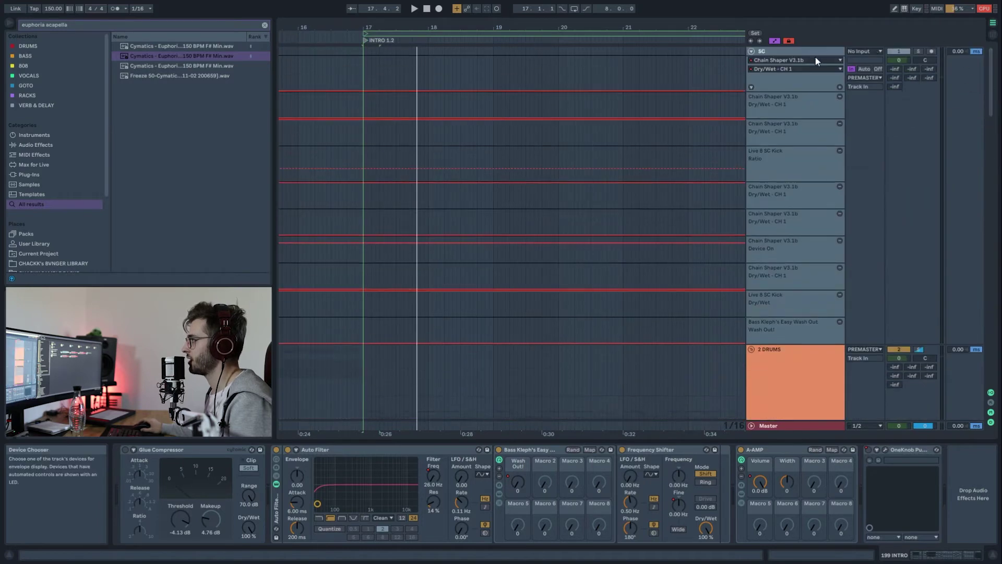
left_click(812, 52)
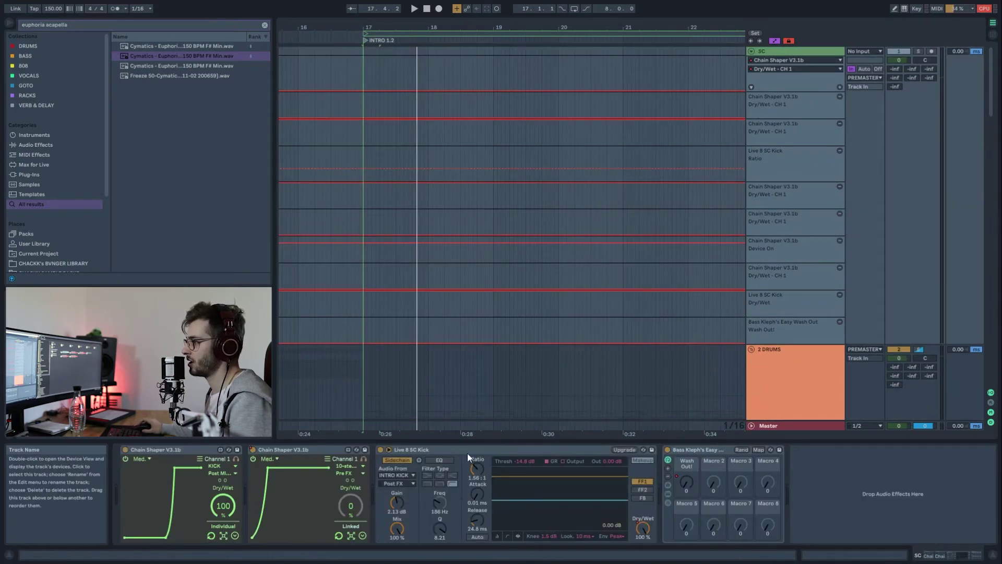
left_click(402, 449)
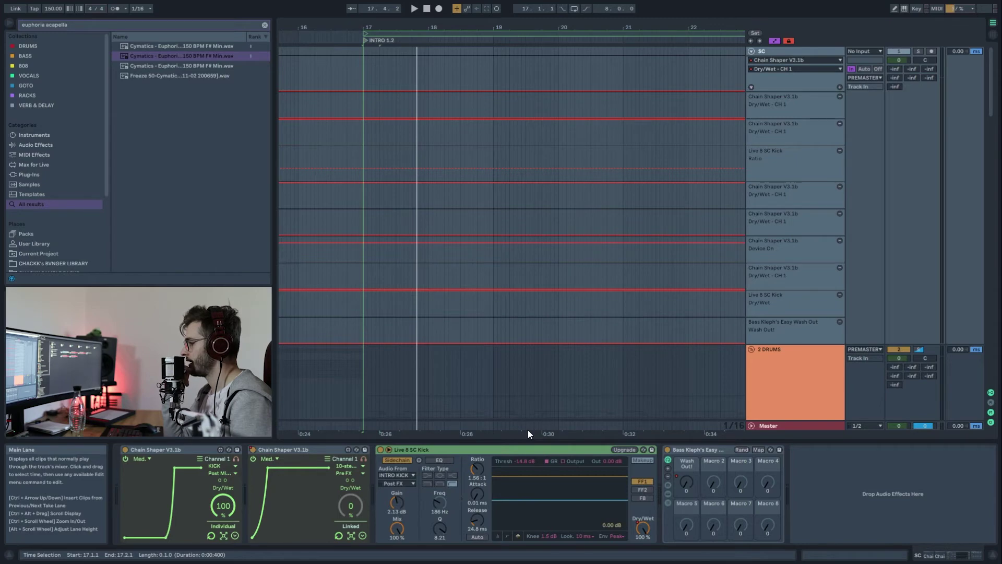
- Try the second Chain Shaper's Dry/Wet at 100 % and re-enable the overridden automation
left_click(351, 511)
left_click_drag(351, 510, 351, 453)
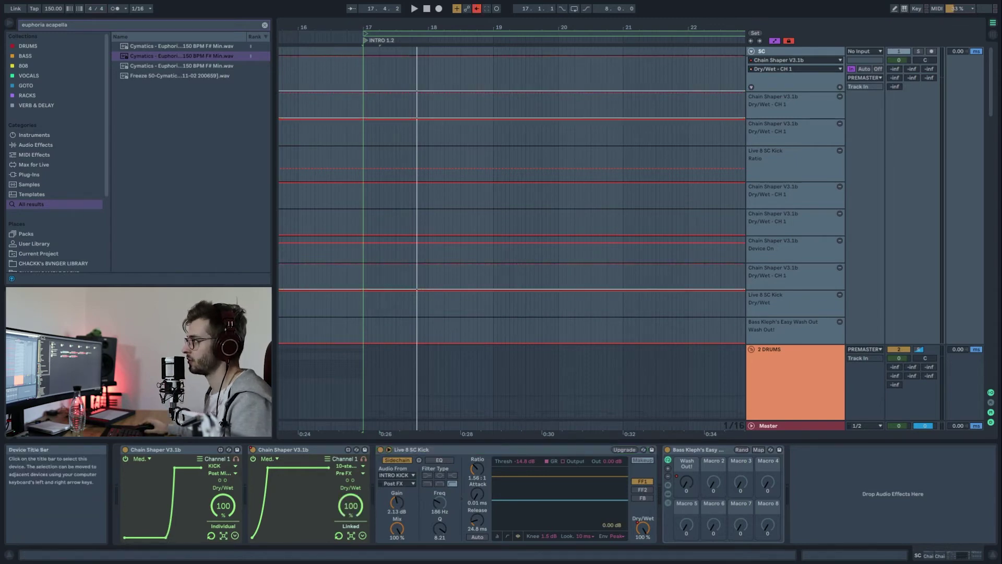
left_click(477, 9)
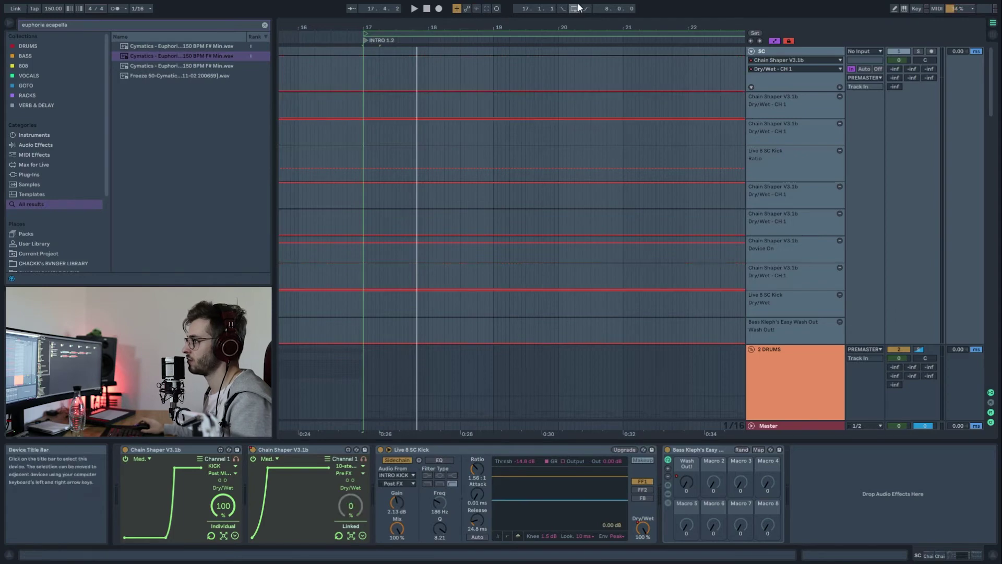
- Examine the SC track's automation across the whole song, fold the track, and place the insert marker at 33.1.1 on the Drums group
left_click(567, 27)
left_click_drag(567, 27, 567, 2)
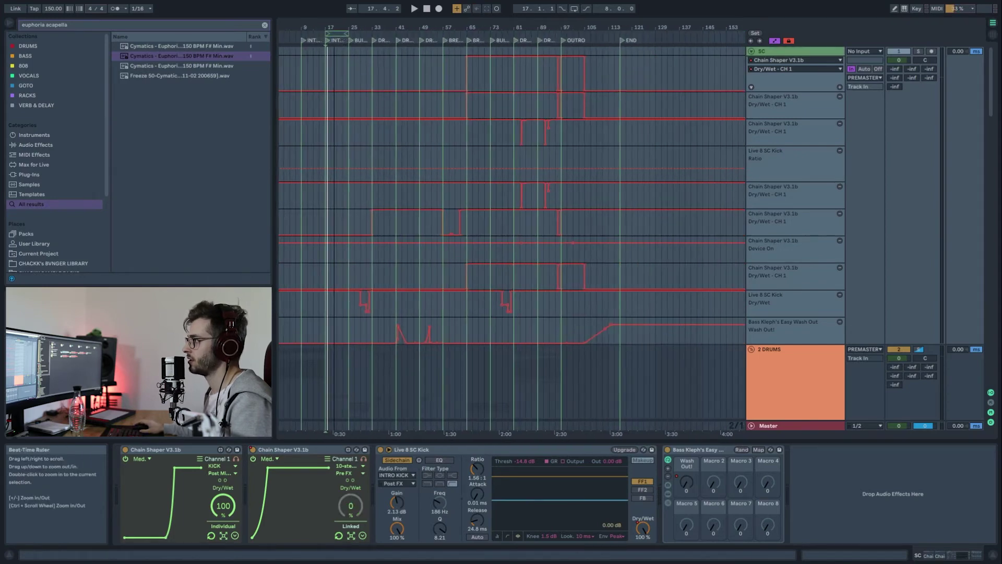
key("plus")
left_click(751, 51)
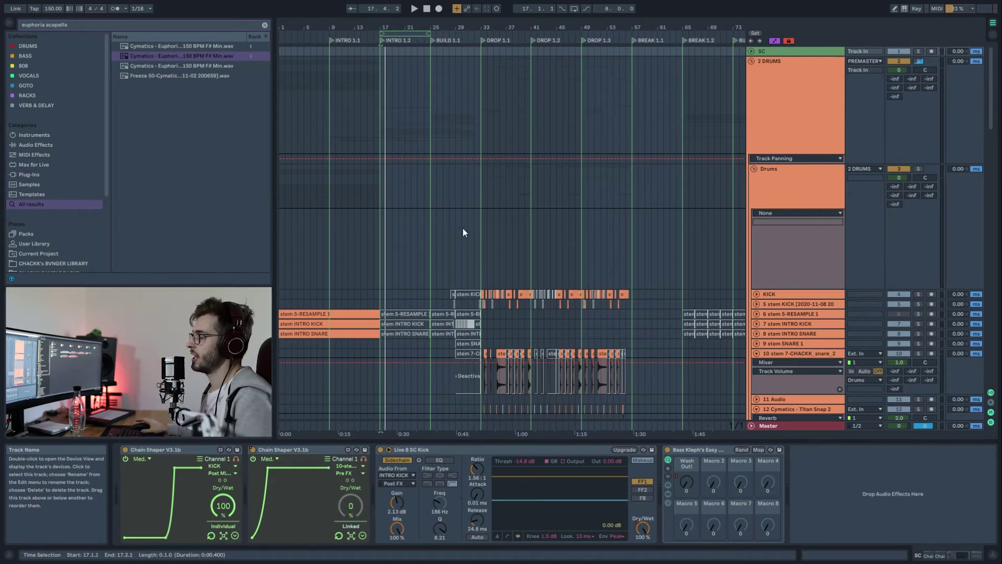
left_click(481, 283)
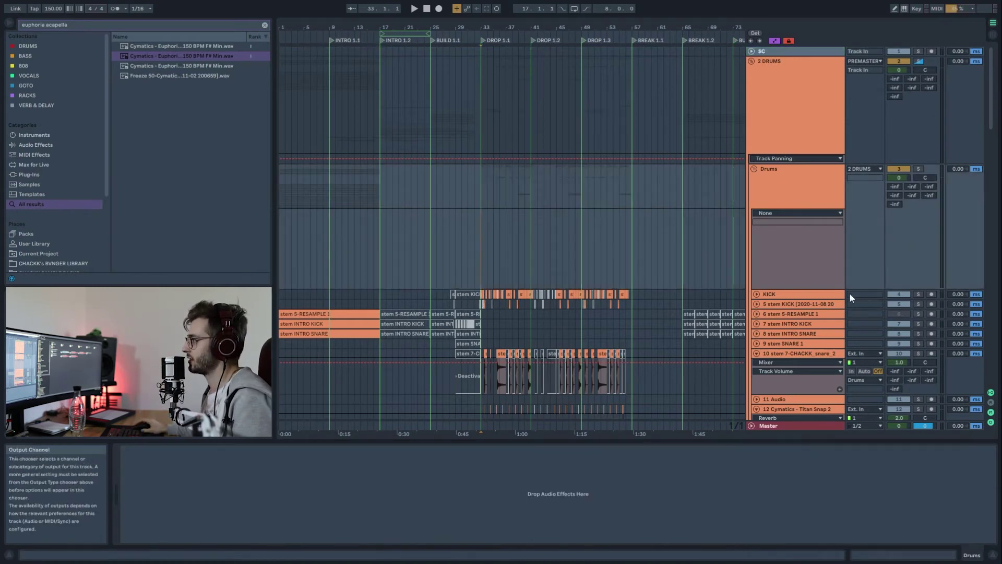
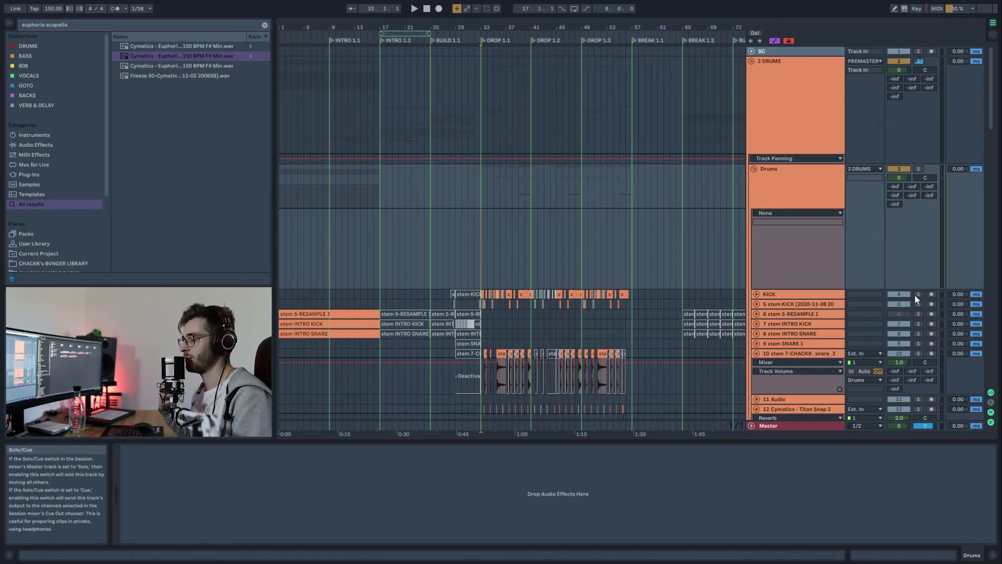
- Fold the Drums group and play the arrangement from 22.1.1 through the transition into BUILD 1.1
left_click(754, 169)
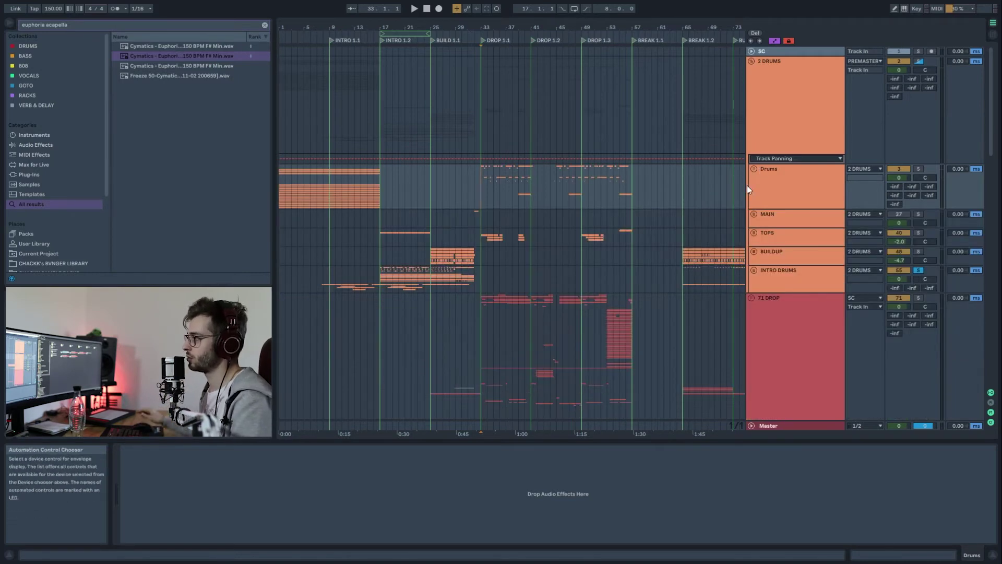
scroll(369, 175, "down", 3)
left_click(412, 204)
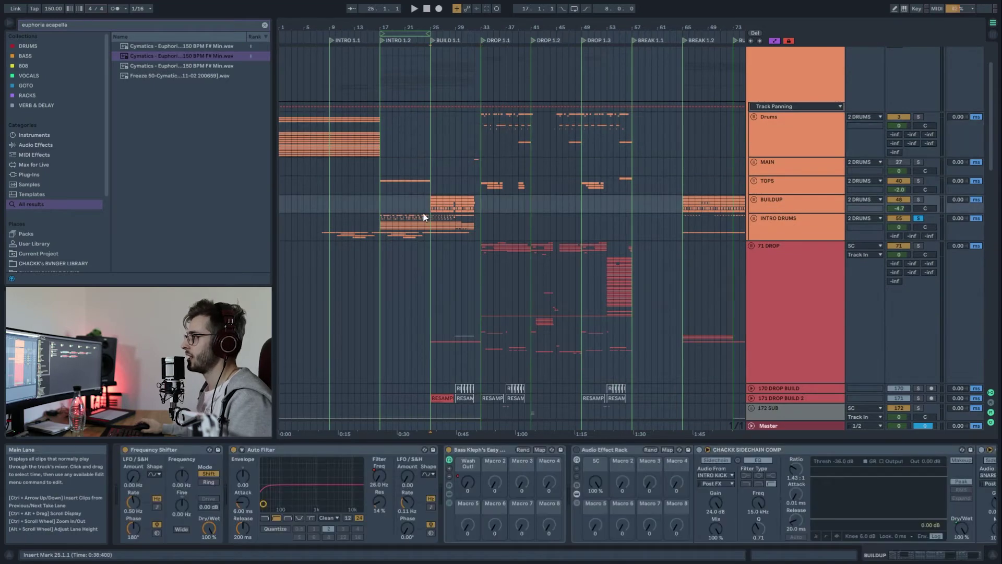
key("space")
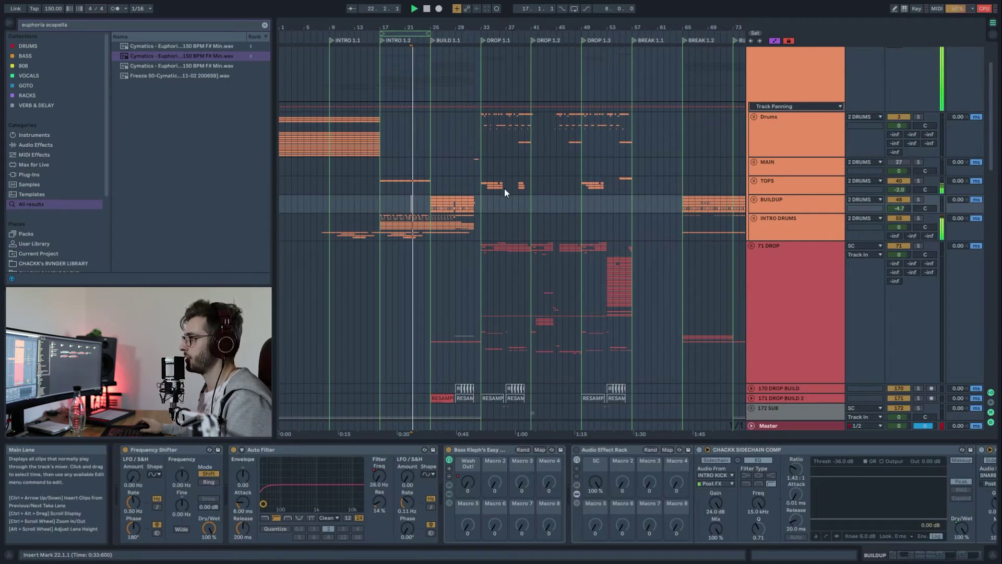
scroll(428, 214, "up", 3)
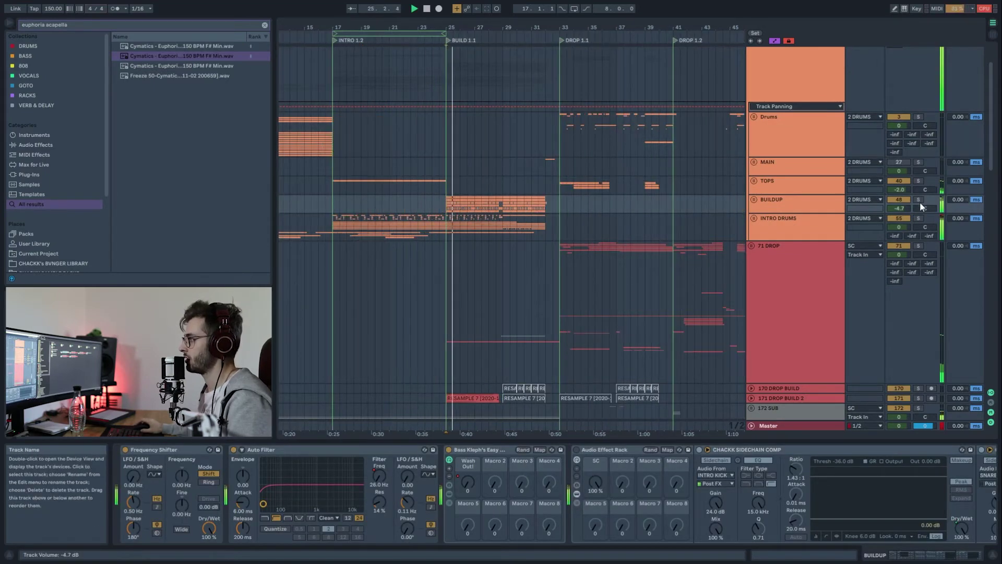
- Unfold the BUILDUP group, solo it, and audition its snare and clap tracks from 25.1.1
left_click(754, 199)
scroll(706, 199, "down", 5)
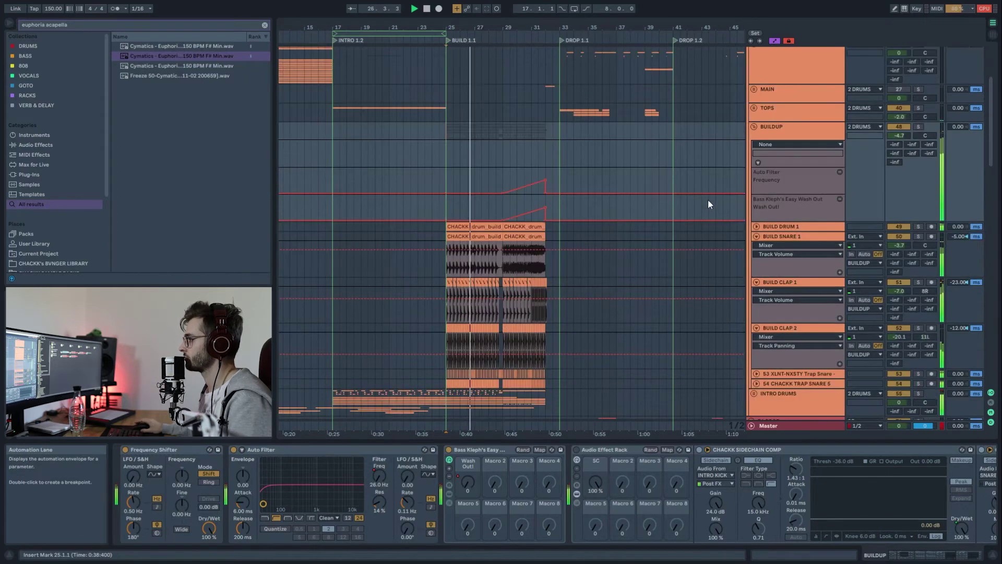
left_click(917, 107)
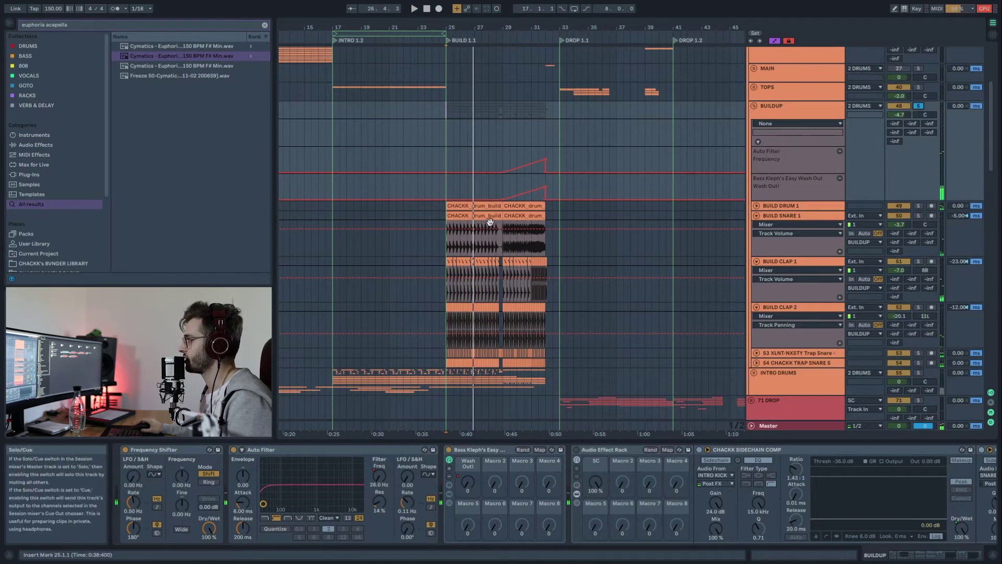
key("space")
left_click_drag(471, 25, 422, 102)
scroll(711, 308, "down", 2)
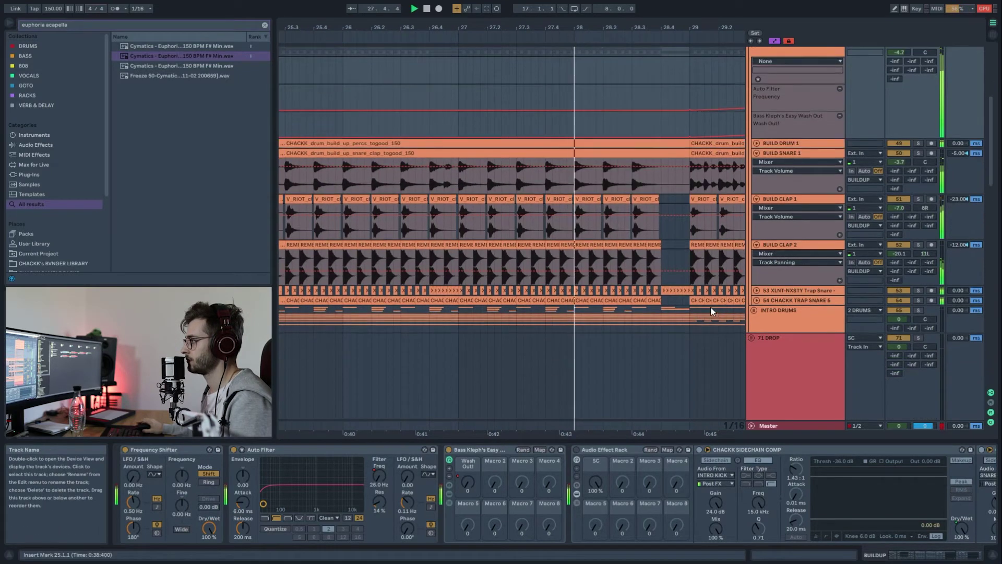
- Unfold the XLNT-NXSTY Trap Snare track to view its filter automation, and audition CHACKK TRAP SNARE 5 soloed from 25.1.1
left_click(756, 291)
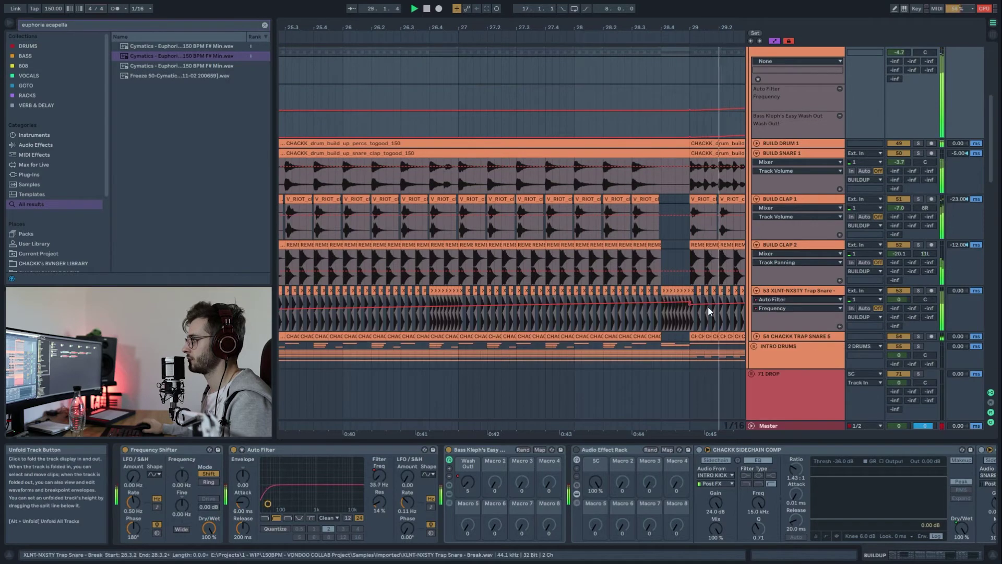
scroll(675, 290, "down", 5)
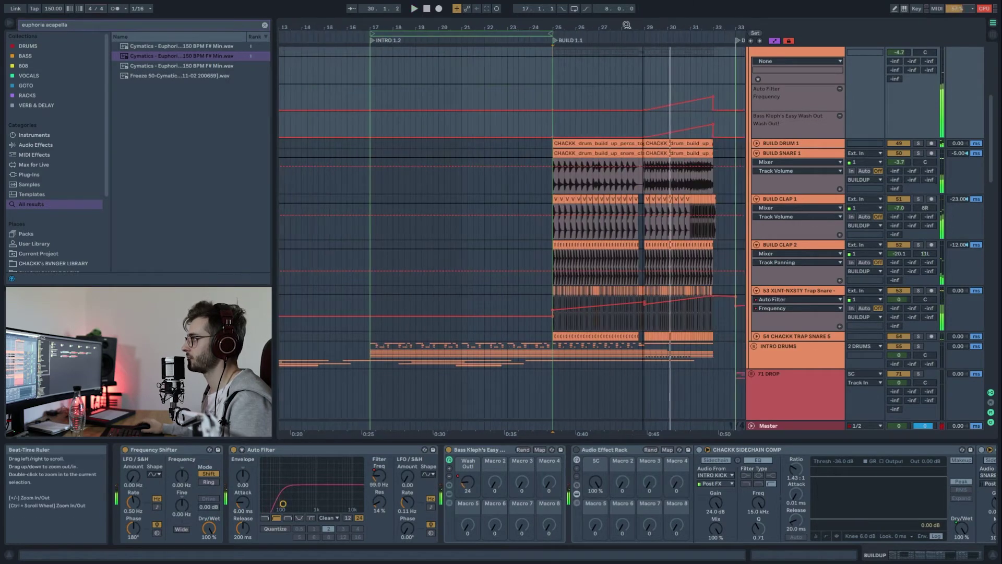
scroll(673, 299, "down", 4)
left_click(918, 253)
key("space")
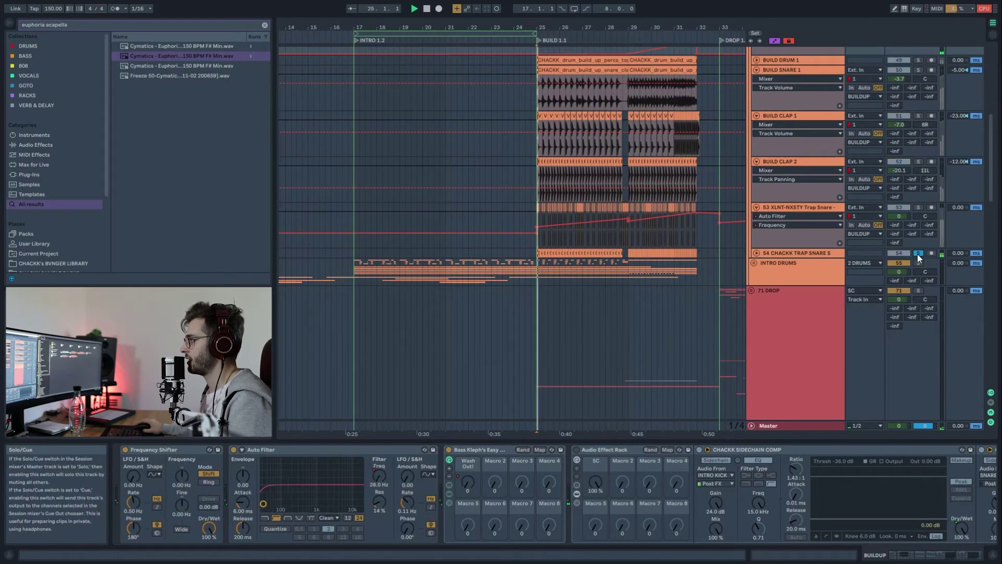
- Solo the INTRO DRUMS group during the build, inspect its tracks and effect chain, and fold it again
left_click(917, 263)
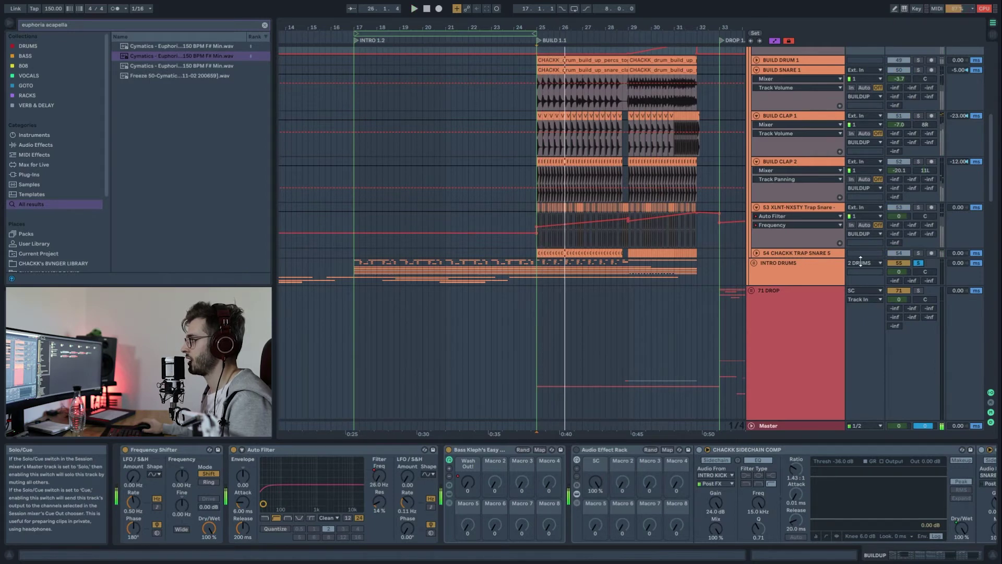
left_click(753, 262)
scroll(796, 205, "down", 7)
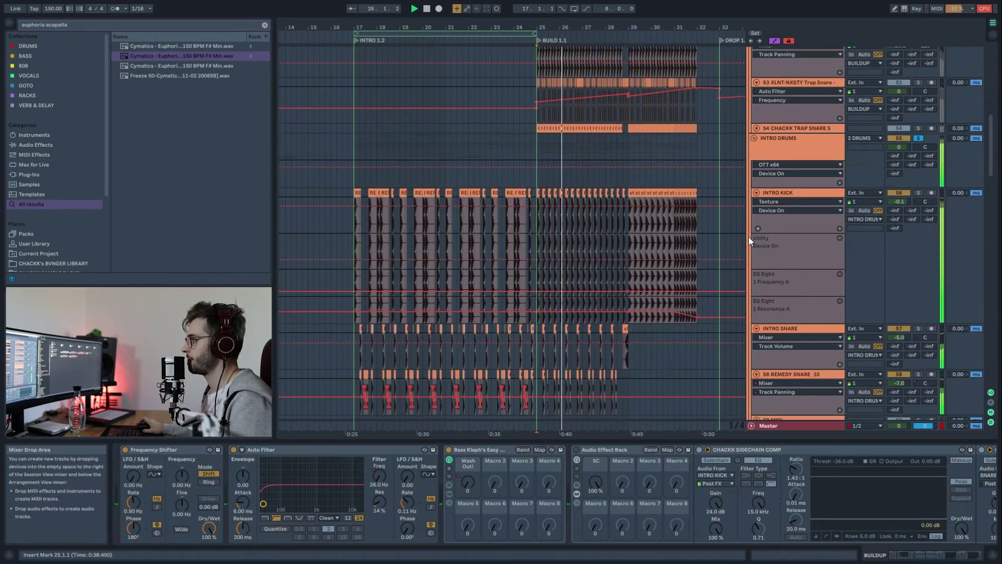
left_click(753, 116)
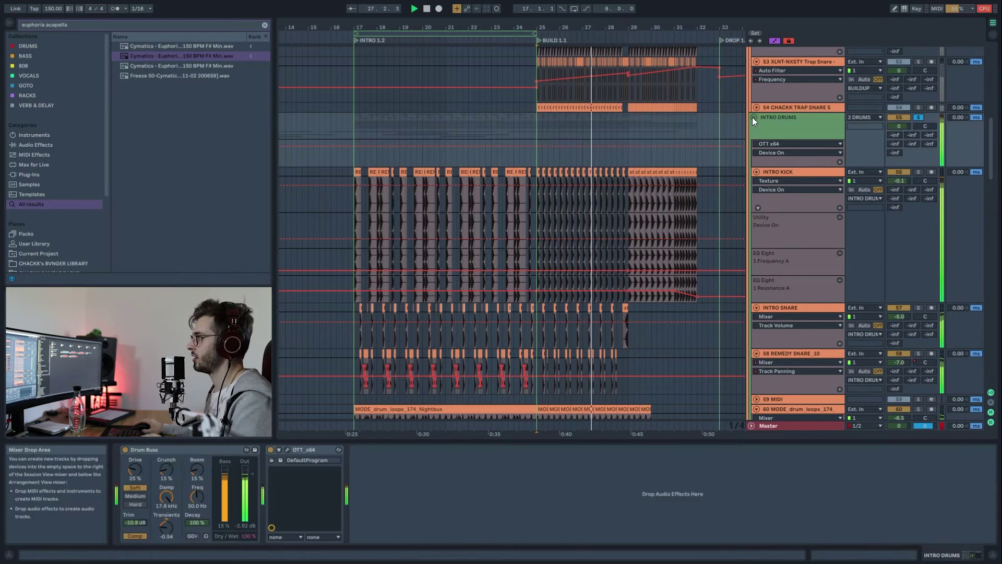
left_click(753, 117)
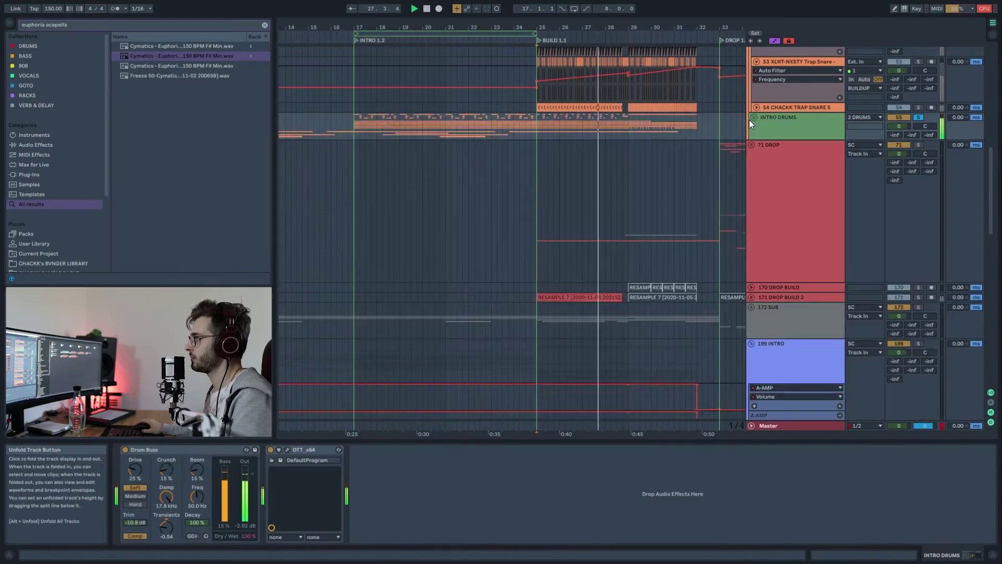
- Solo and unfold the 171 DROP BUILD 2 track and audition the end of its active resample clip
left_click(917, 297)
left_click(750, 297)
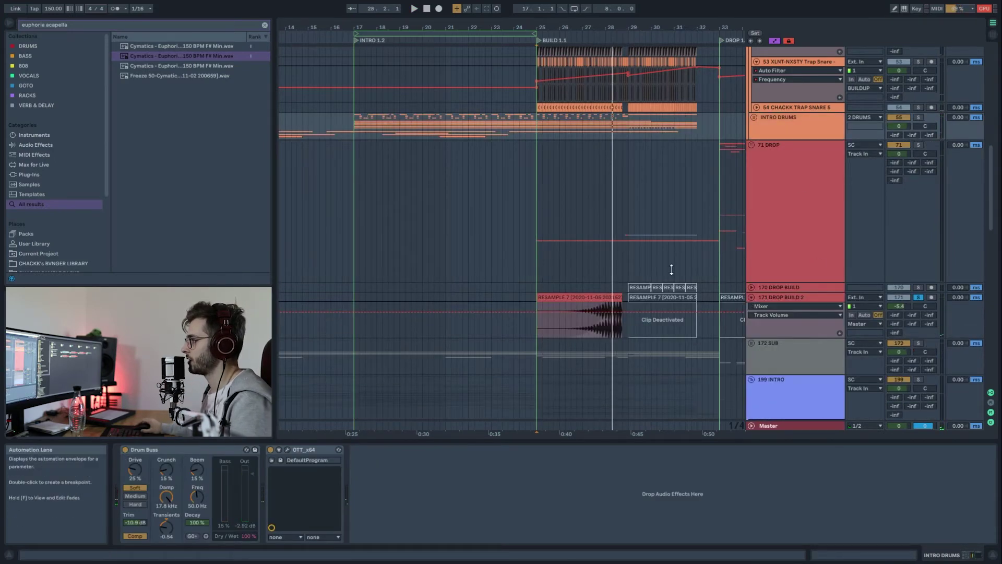
key("space")
left_click(598, 330)
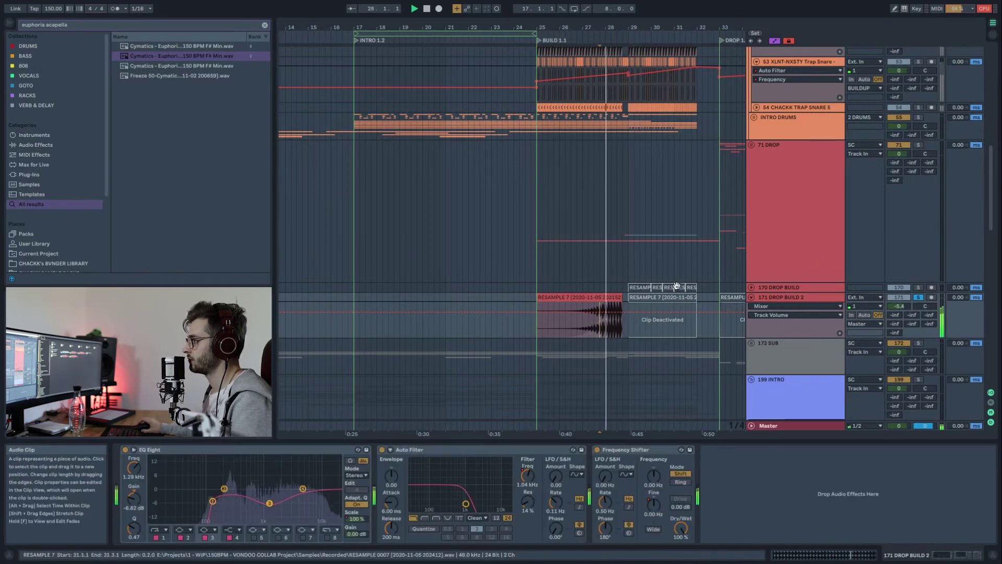
- Unfold the 71 DROP group, solo and unfold its Drop Synth subgroup, and audition its tracks during the build
left_click(750, 145)
scroll(709, 234, "down", 5)
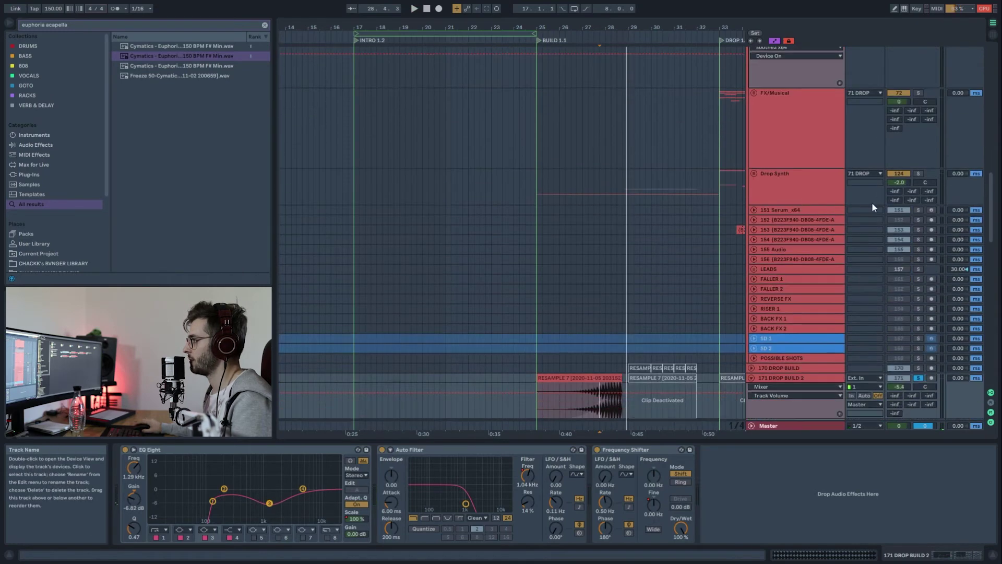
left_click(918, 174)
key("space")
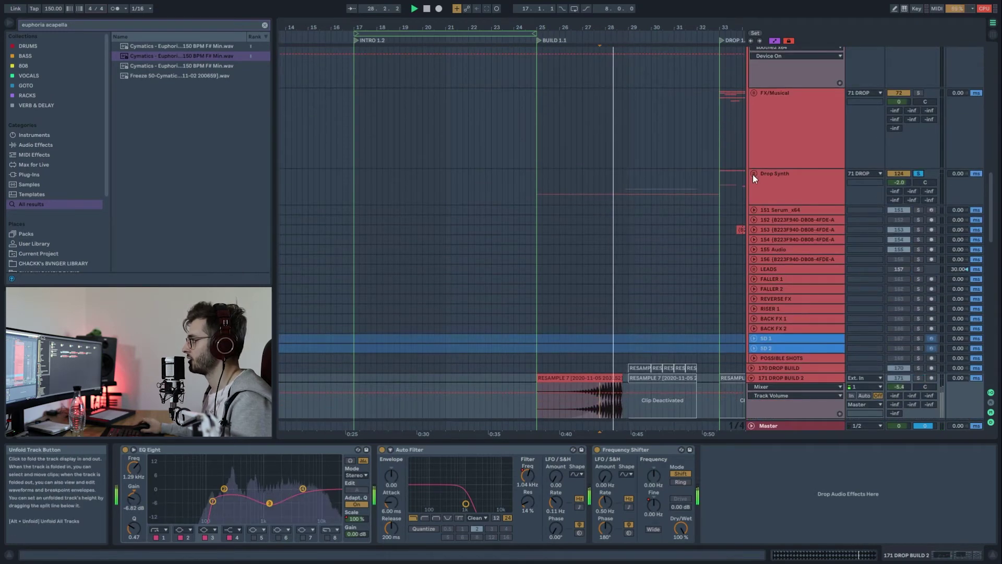
left_click(752, 174)
scroll(715, 212, "down", 8)
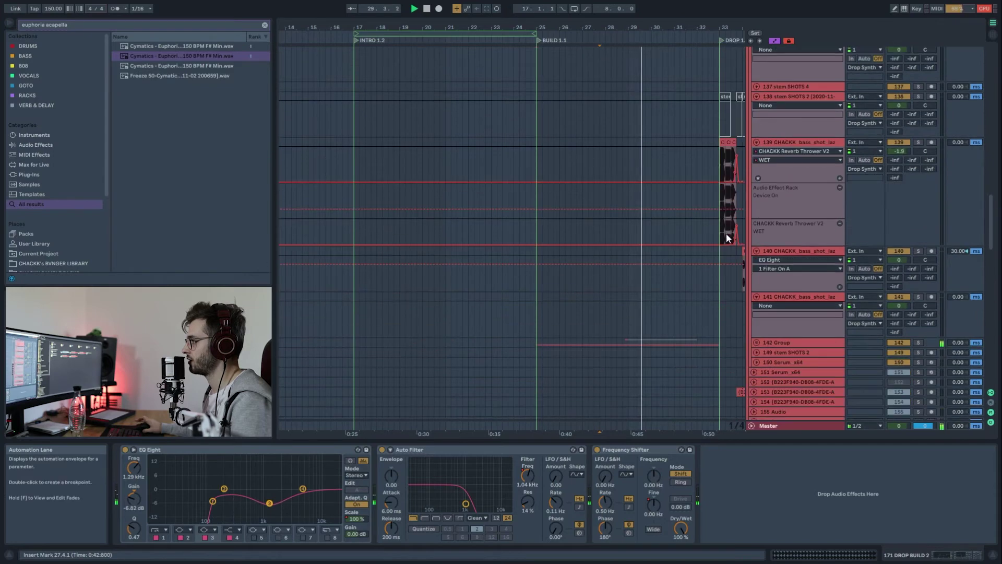
scroll(726, 234, "down", 3)
- Fold the Drop Synth subgroup and the 71 DROP group
scroll(758, 235, "up", 10)
left_click(754, 184)
scroll(764, 136, "up", 8)
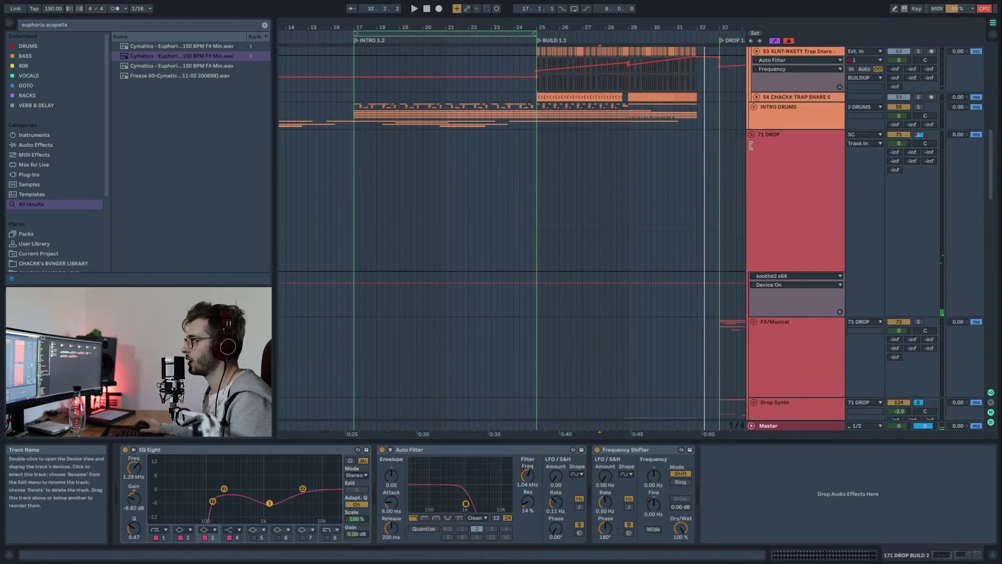
left_click(752, 134)
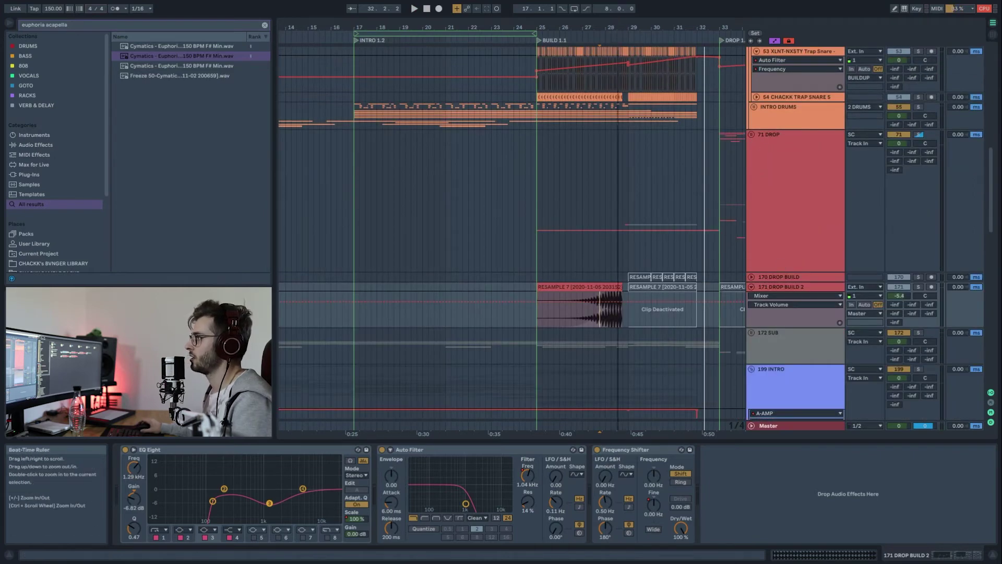
- Solo the 172 SUB group, play it from 25.1.1, and unfold it to examine its bass stems
scroll(600, 240, "right", 3)
scroll(600, 241, "down", 5)
left_click(468, 230)
left_click(919, 218)
key("space")
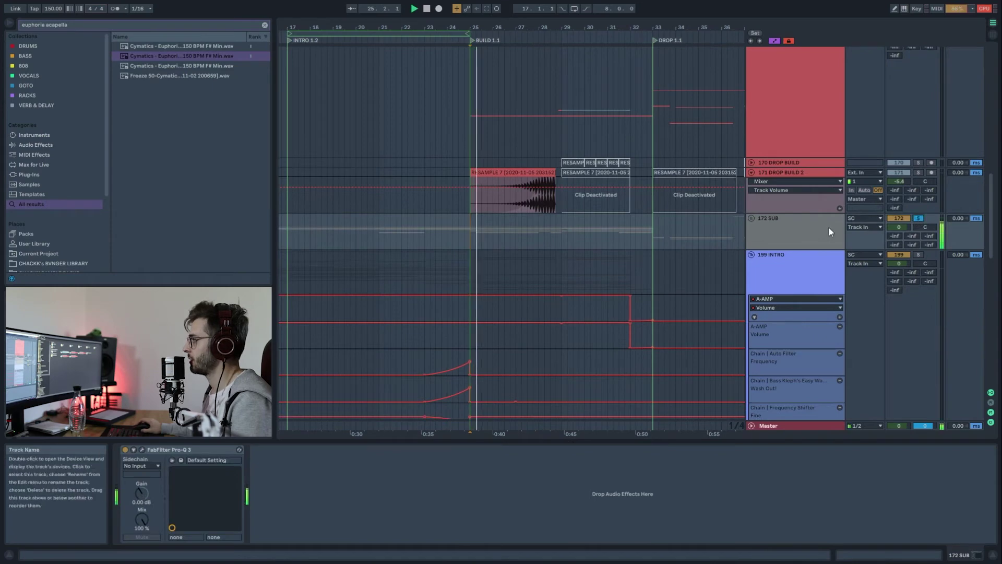
left_click(752, 218)
scroll(783, 208, "down", 5)
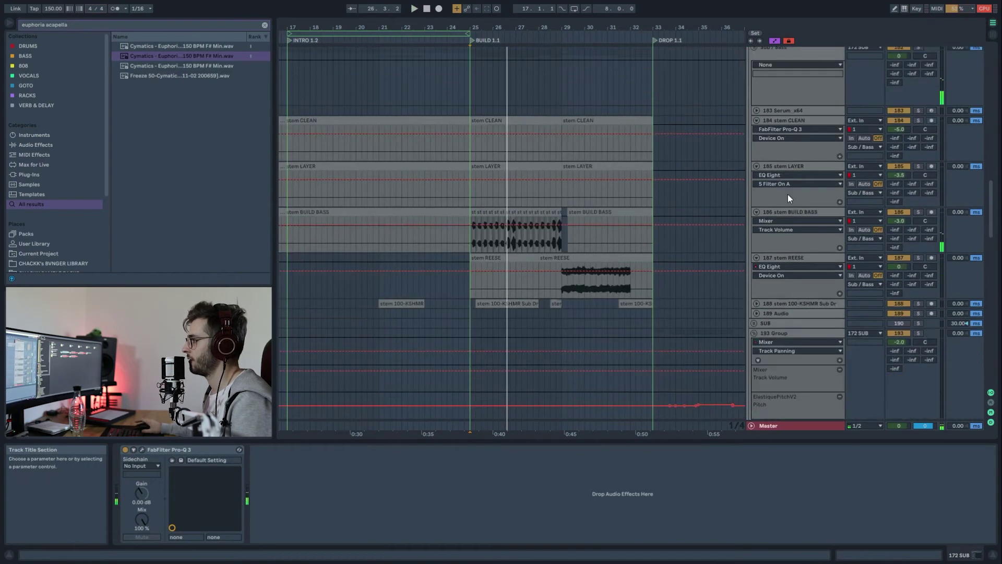
scroll(502, 230, "up", 8)
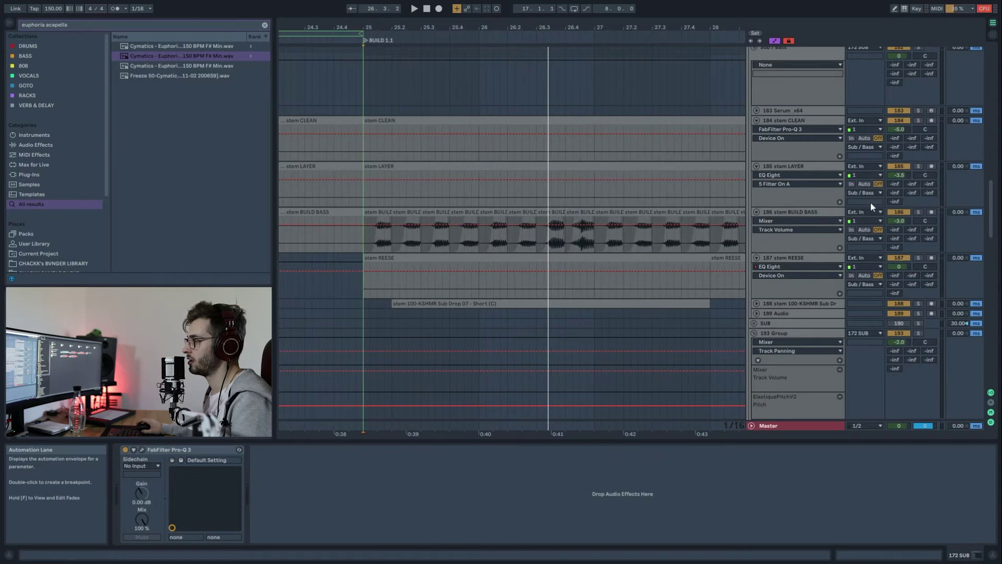
- Solo the 186 stem BUILD BASS track and audition its chopped clips from 25.1.1
left_click(919, 212)
key("space")
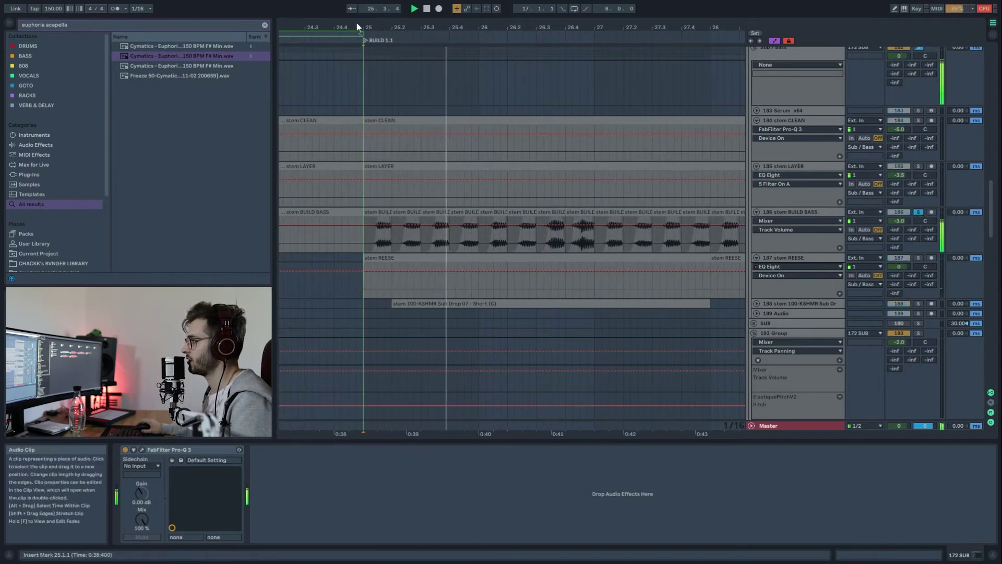
mouse_move(348, 31)
left_mouse_down()
mouse_move(348, 67)
mouse_move(349, 30)
left_mouse_up()
key("space")
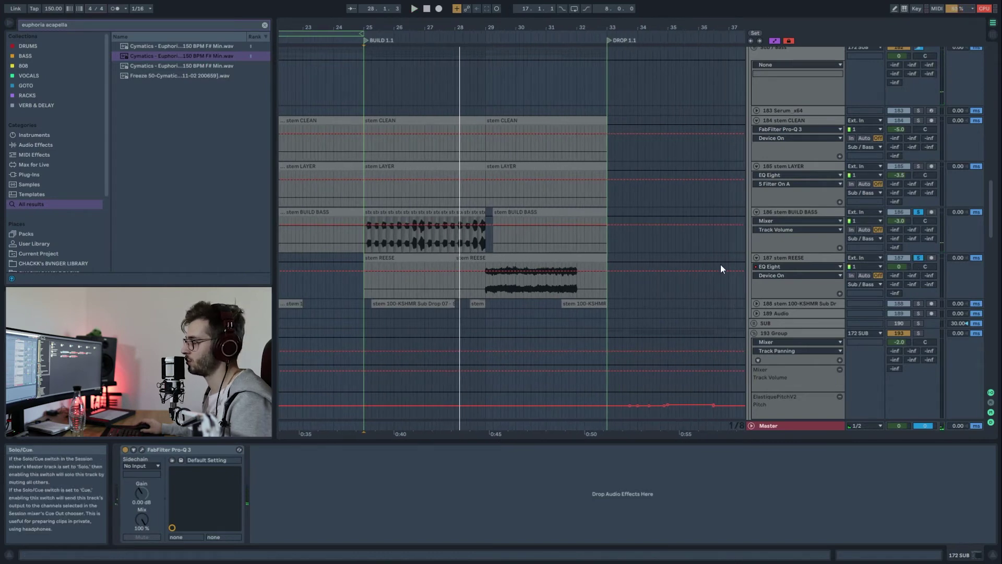
- Audition the stem REESE track from 29.1.1 with its EQ Eight devices shown, and clear its solo
key("space")
left_click(486, 289)
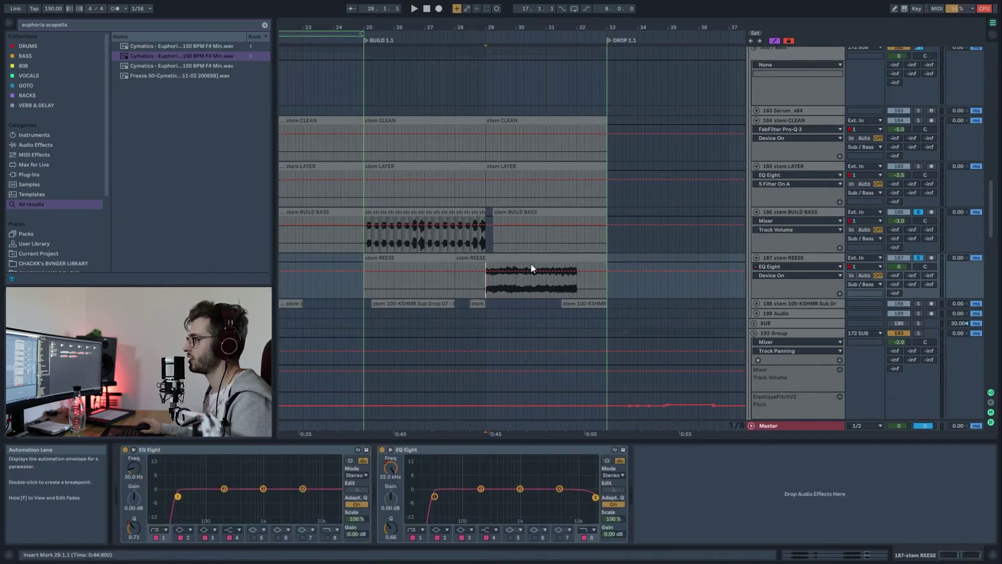
key("space")
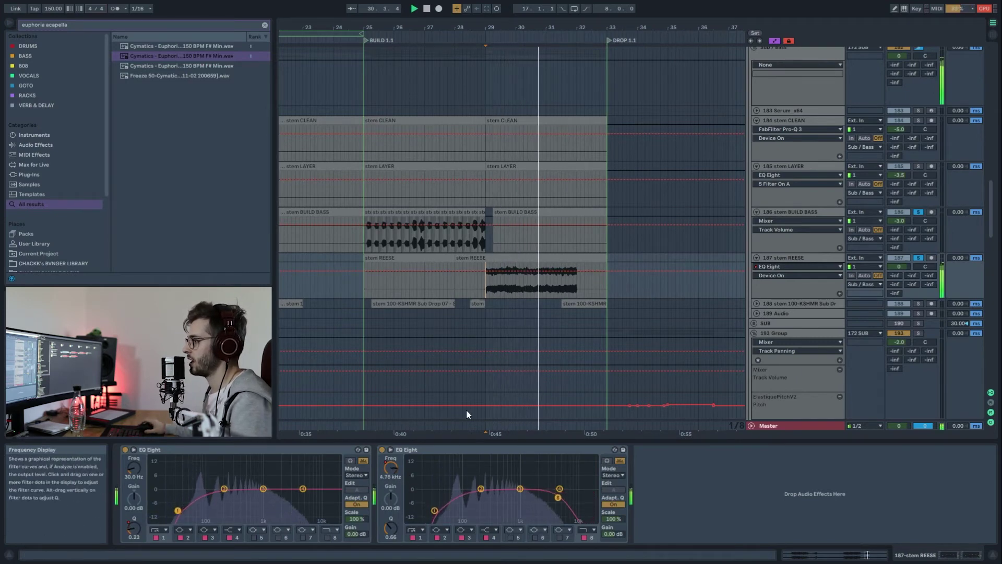
scroll(544, 277, "down", 2)
key("space")
key("s")
- Solo the 188 stem 100-KSHMR Sub Drop track and audition it from 25.1.1
left_click(363, 233)
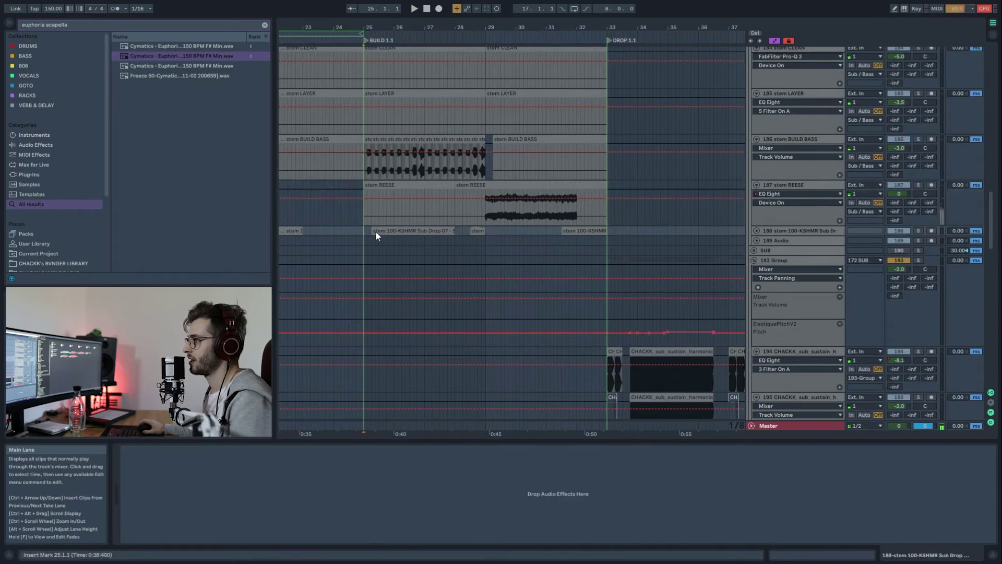
left_click(918, 230)
key("space")
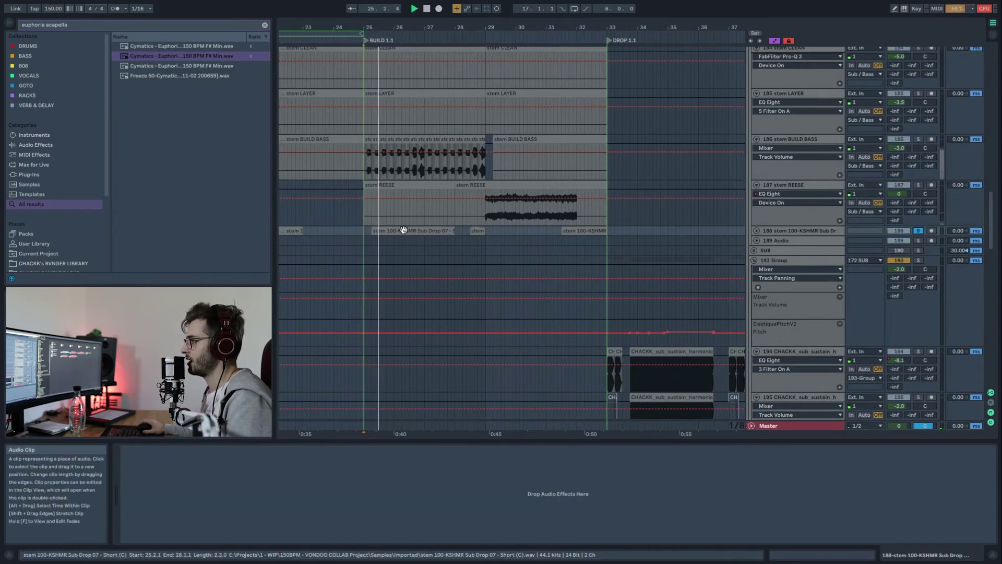
key("space")
- Solo the 205 Group in 199 INTRO, play it from 25.1.1, and unfold it to show the BRASS 1 and BRASS 2 tracks
scroll(404, 239, "down", 2)
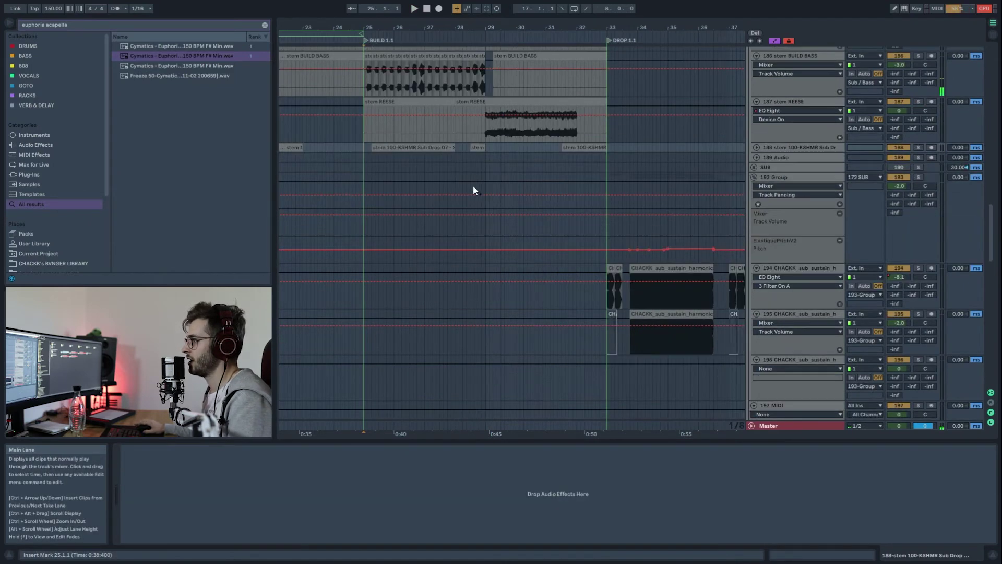
scroll(471, 175, "down", 10)
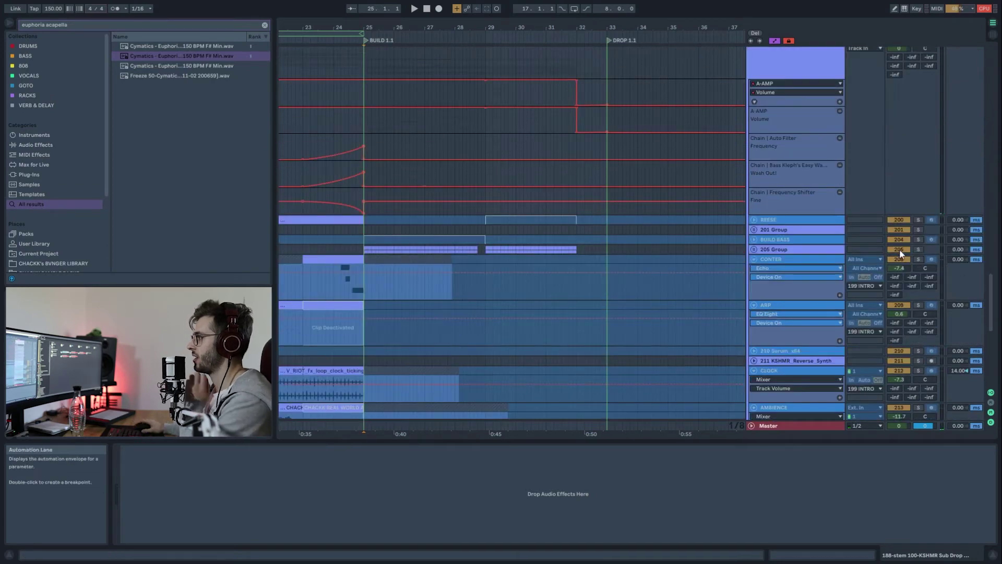
left_click(918, 240)
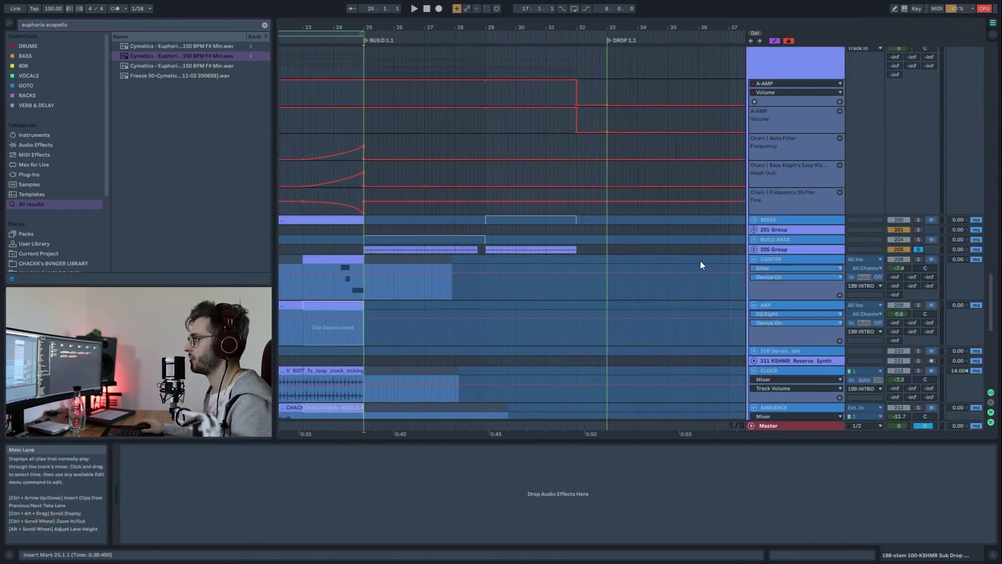
left_click(799, 247)
key("space")
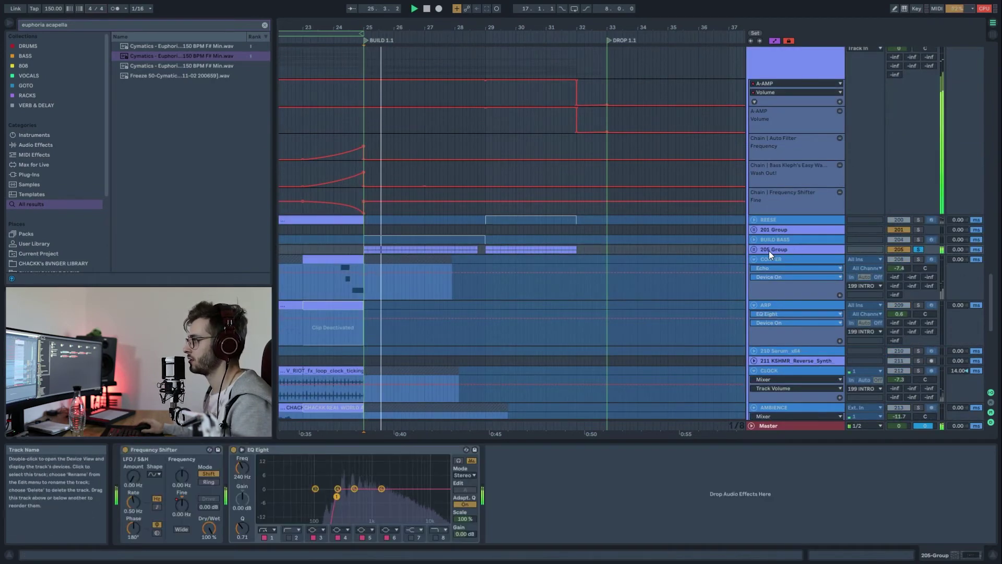
left_click(754, 249)
scroll(685, 273, "down", 3)
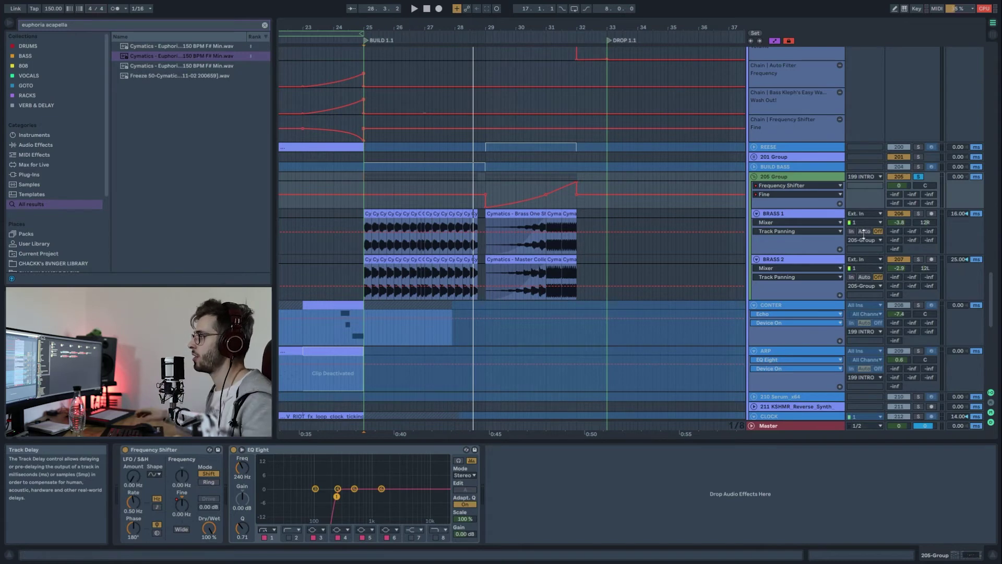
- Solo the 230 VOX group, audition it from 25.1.1, unfold it to show its Cymatics Gas Crushed Up clips, and clear the solo
left_click(754, 176)
scroll(711, 218, "down", 10)
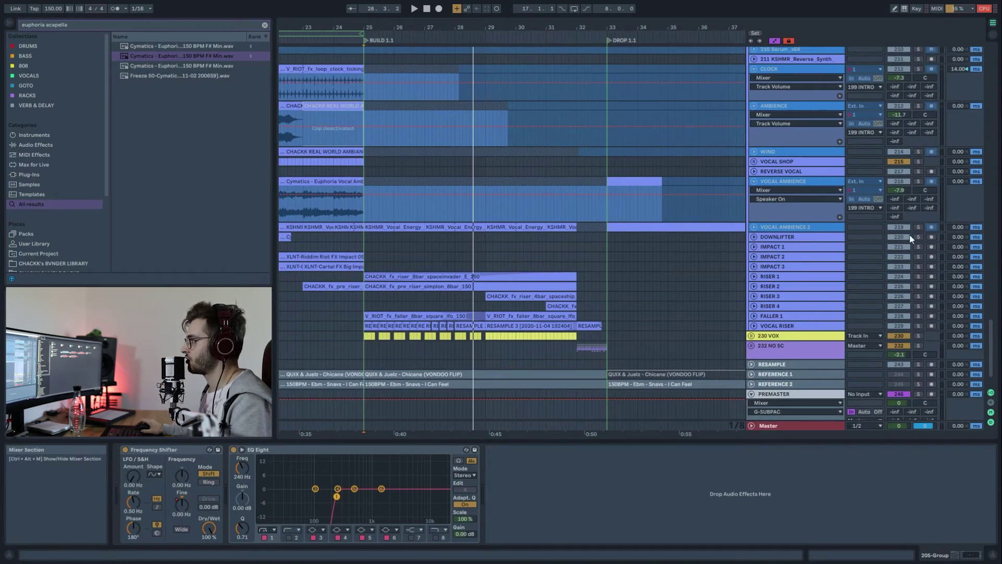
scroll(675, 240, "down", 1)
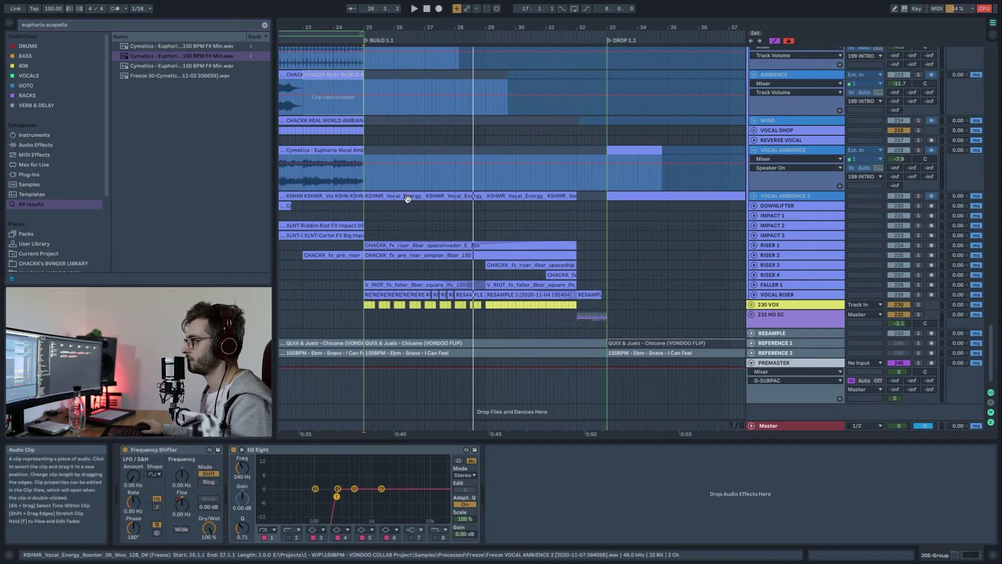
left_click(448, 258)
left_click(918, 304)
left_click(368, 306)
key("space")
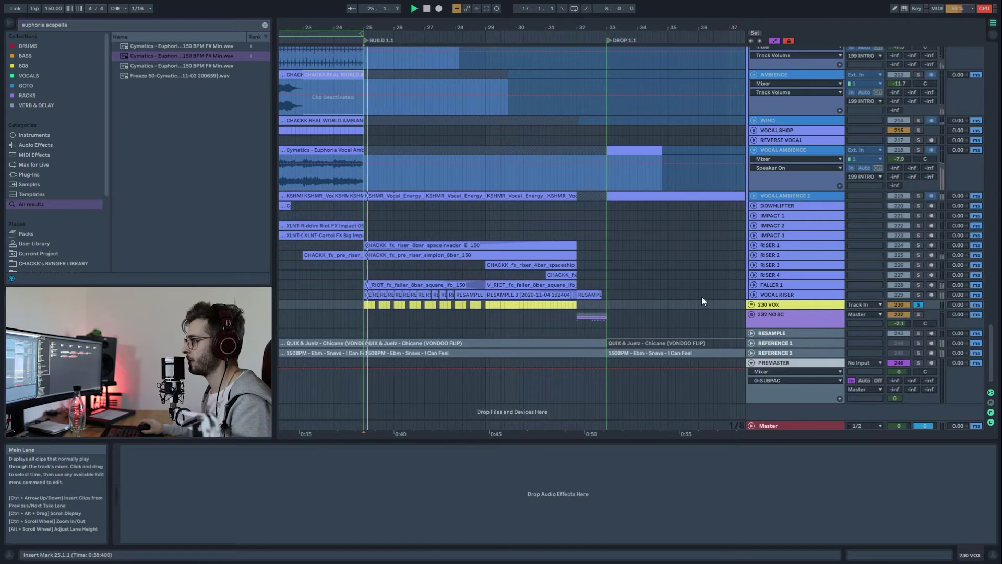
left_click(752, 304)
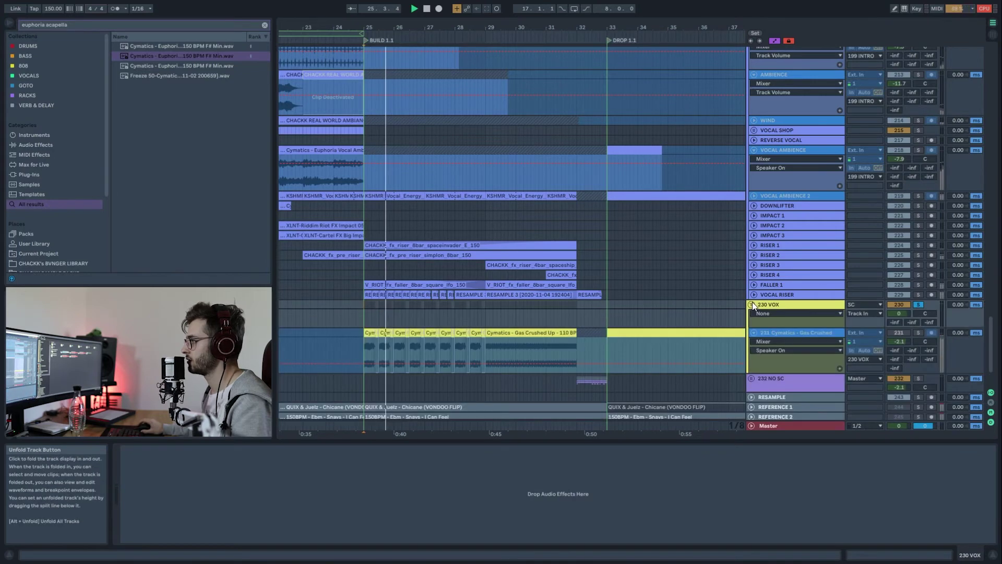
left_click(916, 332)
key("space")
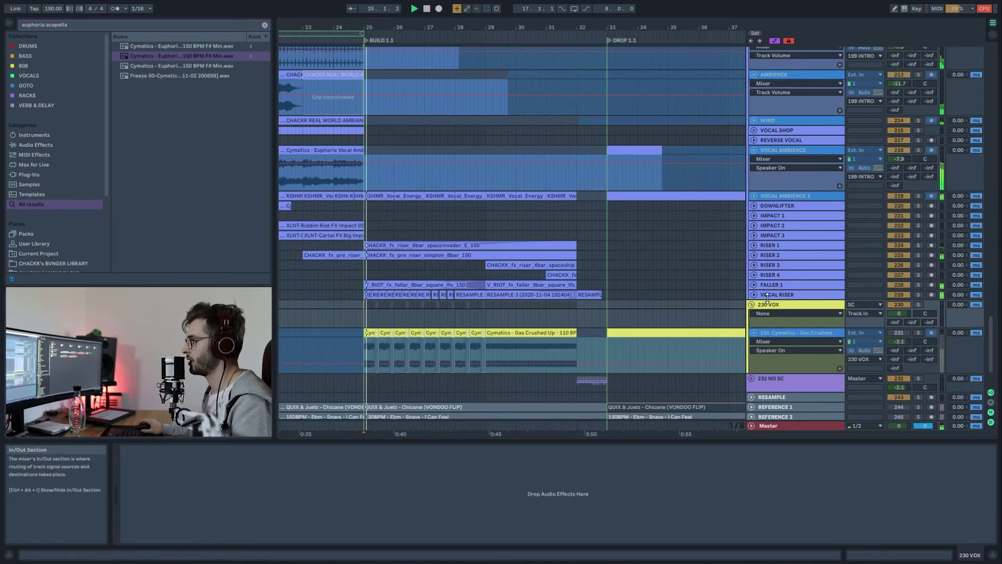
- Solo the VOCAL RISER track and audition its unfolded RESAMPLE 3 clips from bar 29
left_click(918, 294)
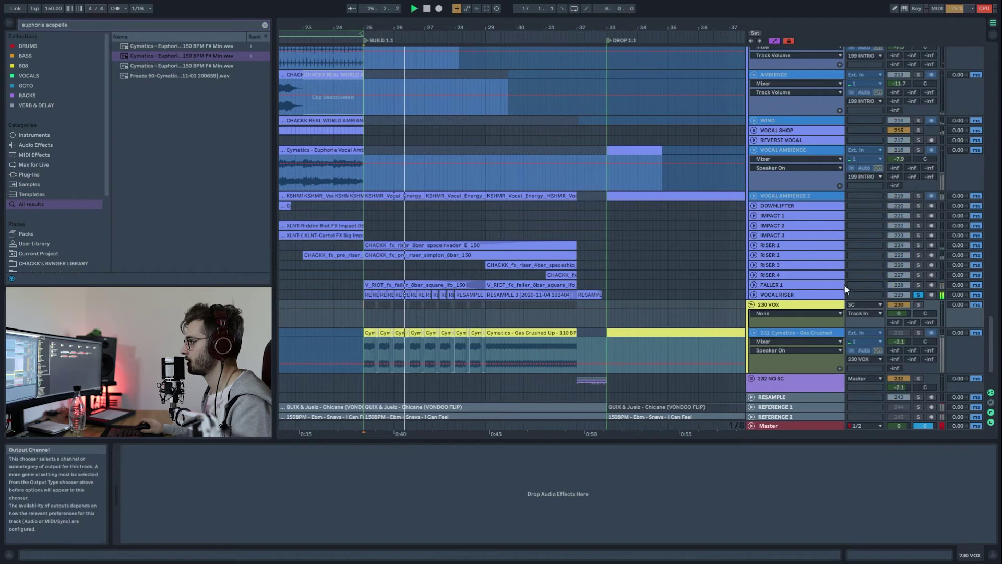
left_click(754, 294)
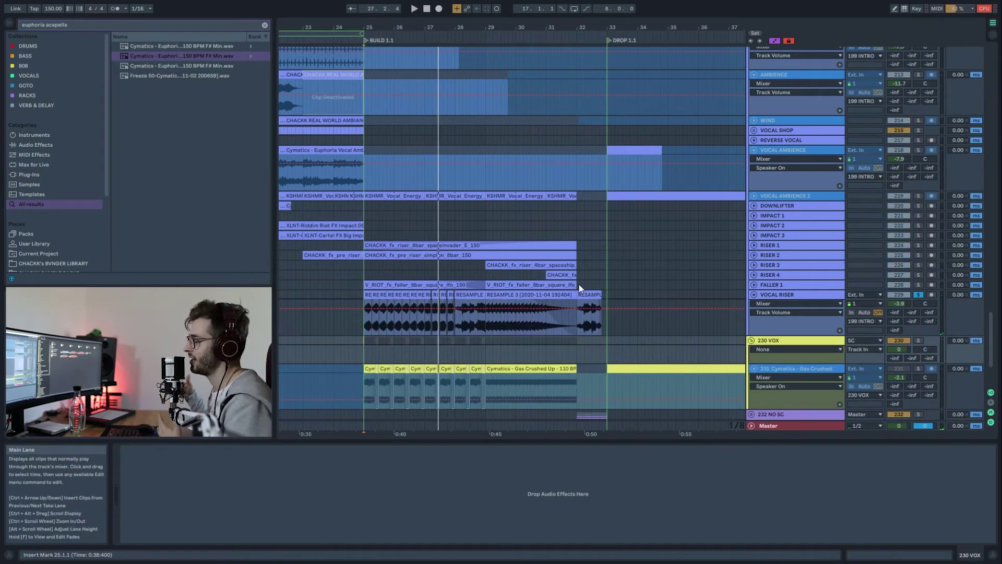
scroll(489, 328, "up", 3, "ctrl")
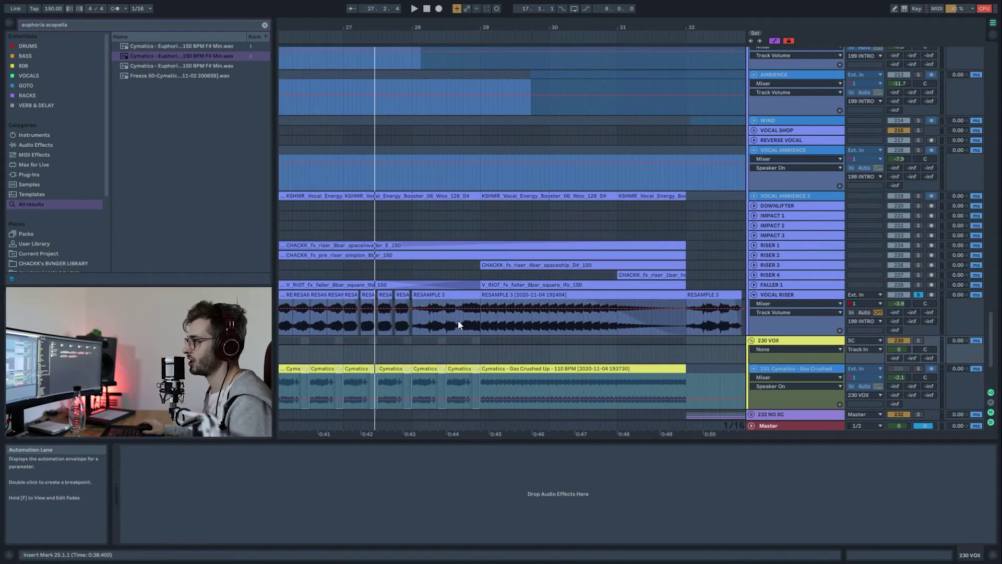
left_click(484, 325)
key("space")
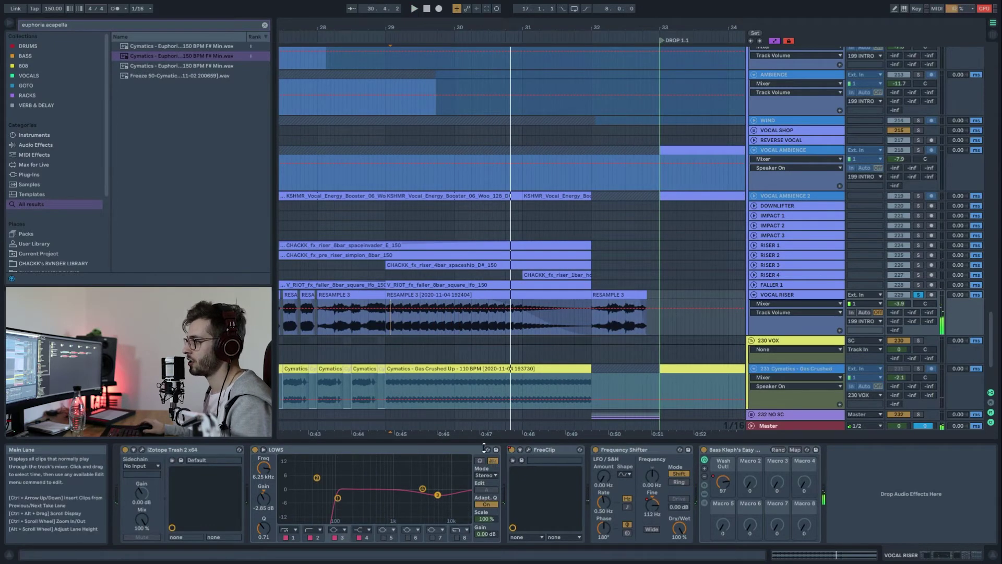
- Show the Master track's device chain from its first Utility and play the build-up through it
left_click(772, 427)
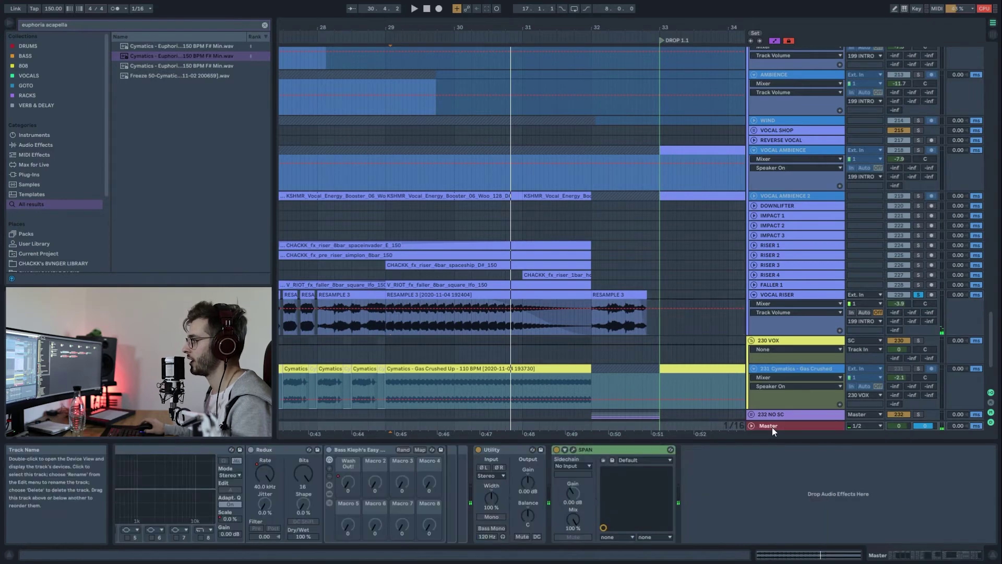
left_click_drag(859, 554, 176, 456)
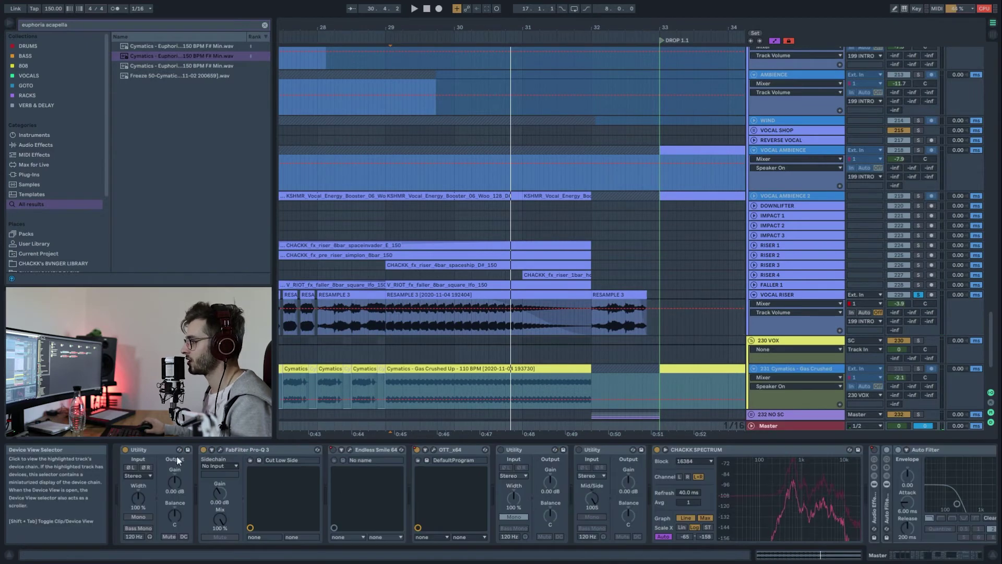
key("space")
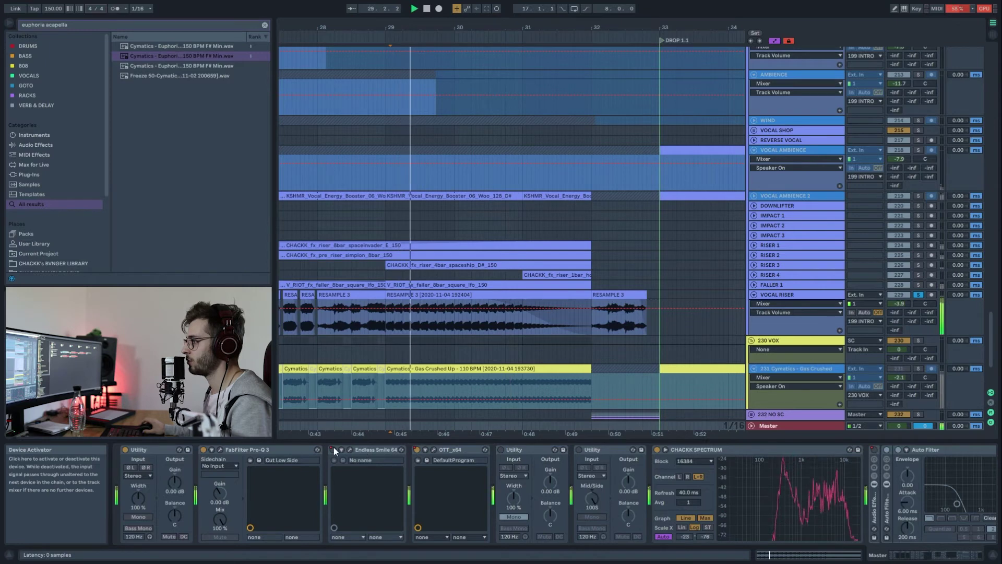
- Unfold the Master automation lanes to examine the envelopes around DROP 1.1, and fold the track again
left_click(752, 426)
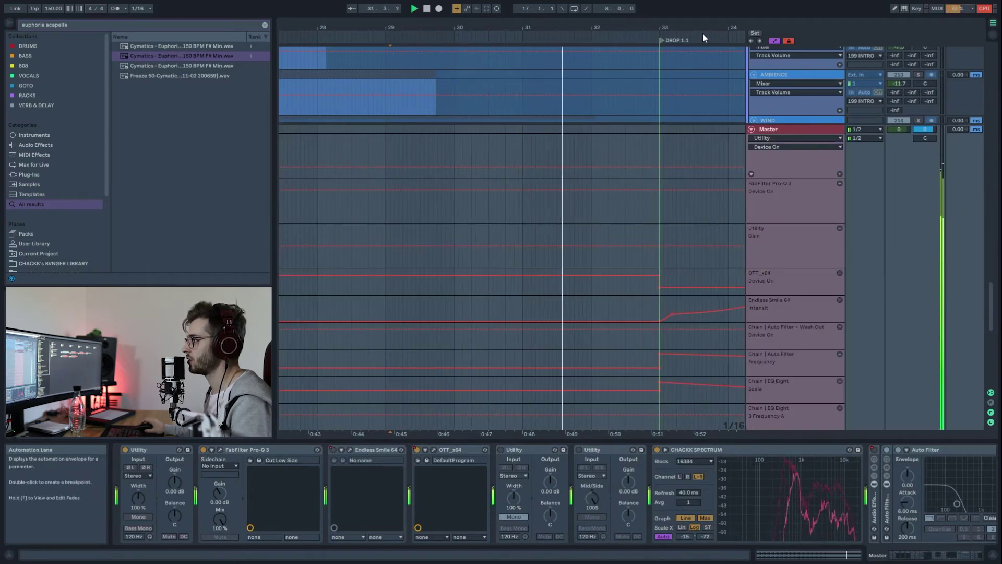
left_click_drag(669, 26, 455, 23)
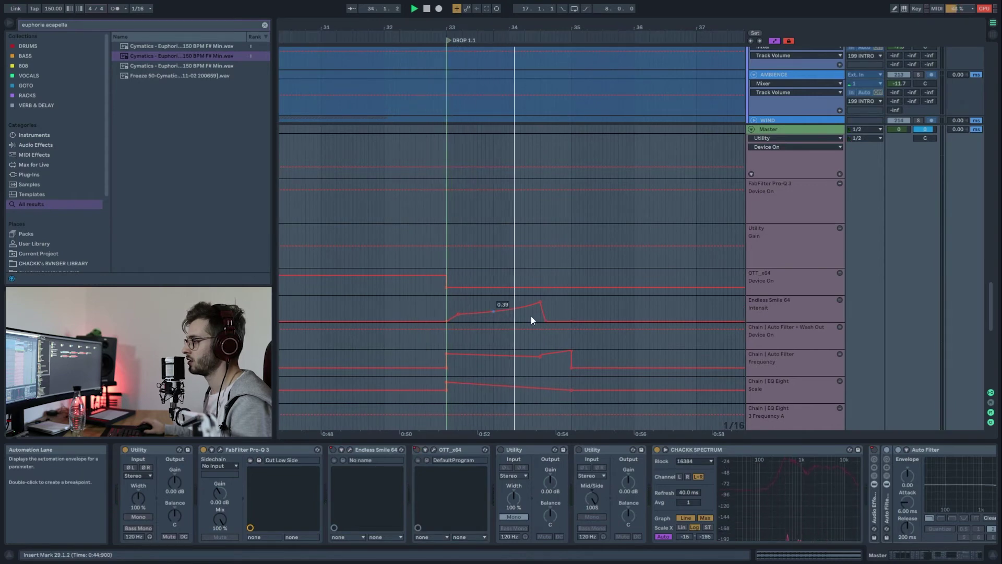
left_click(299, 141)
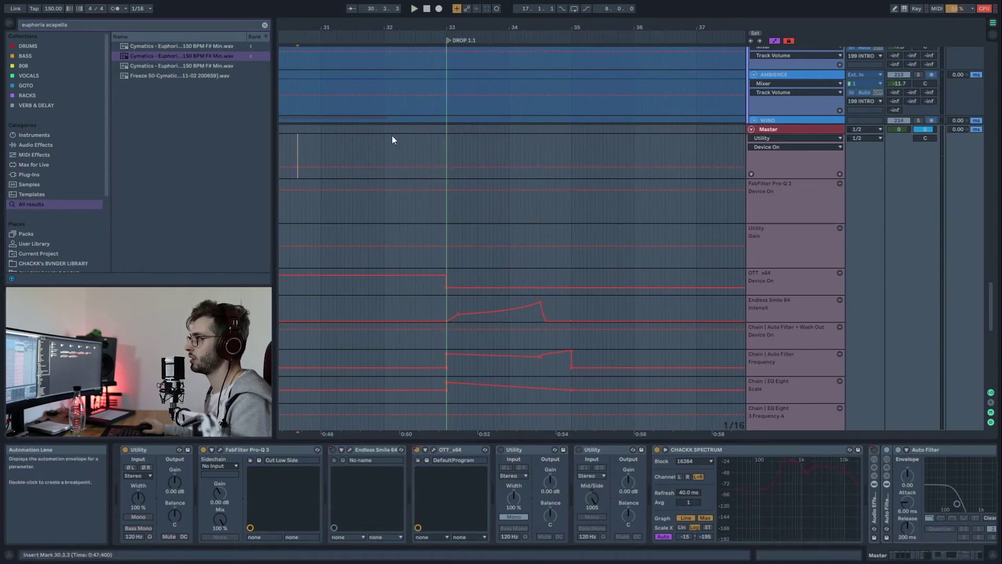
left_click(751, 129)
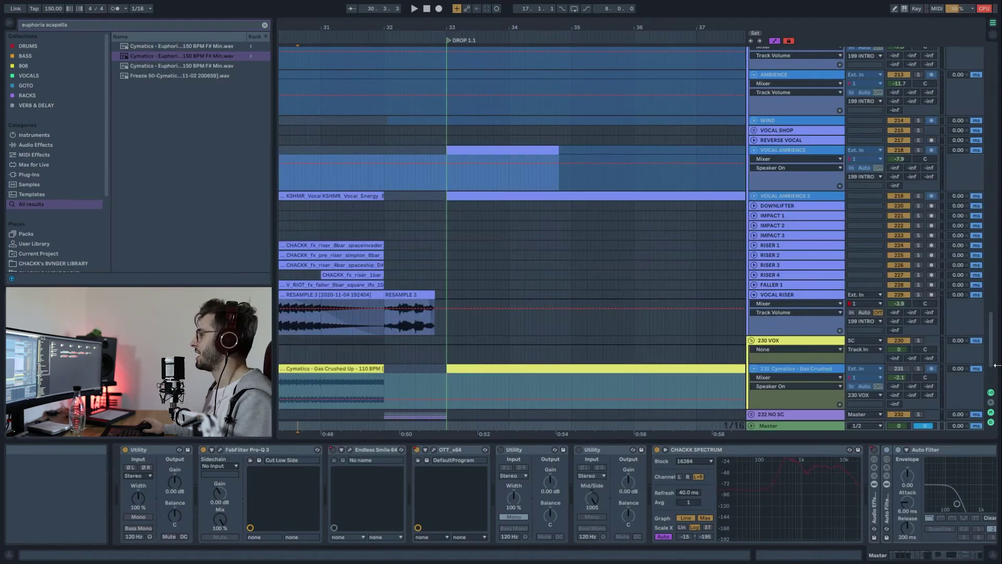
- Fold the BUILDUP and 2 DRUMS groups and unfold the 71 DROP group, with the section from DROP 1.1 to DROP 1.2 in view
left_click_drag(990, 339, 976, 145)
scroll(978, 145, "up", 15)
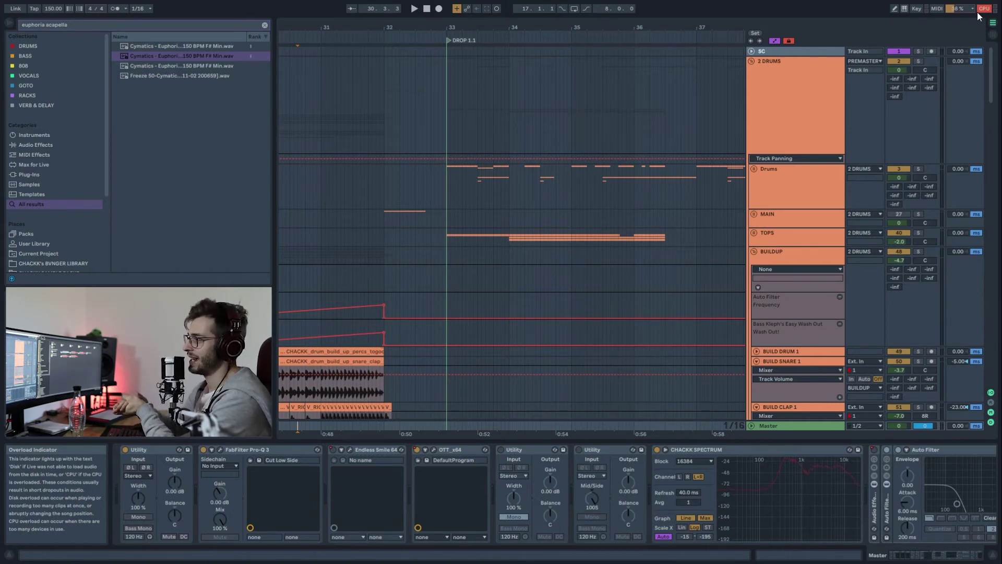
left_click(757, 251)
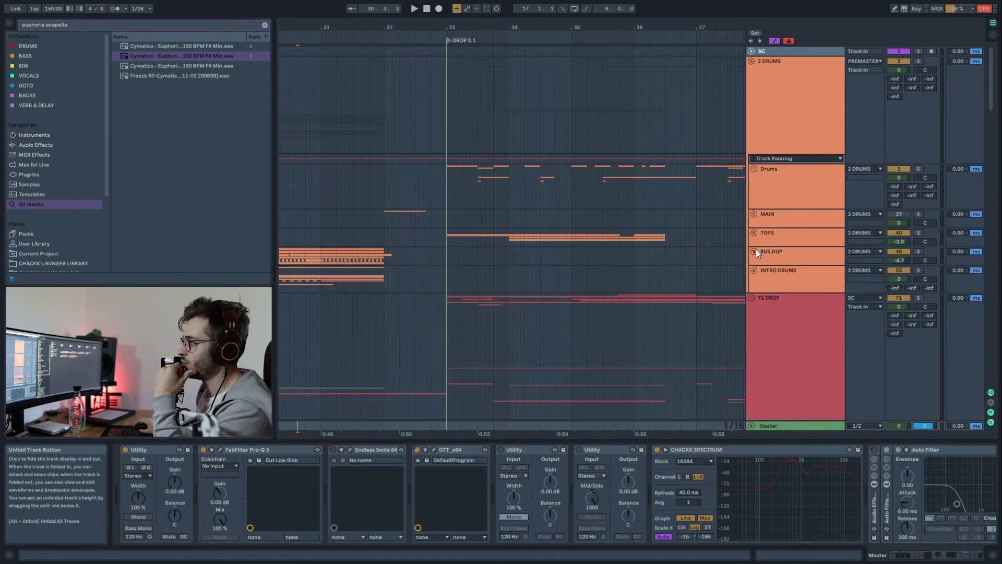
left_click(751, 61)
left_click_drag(608, 28, 517, 11)
left_click(751, 160)
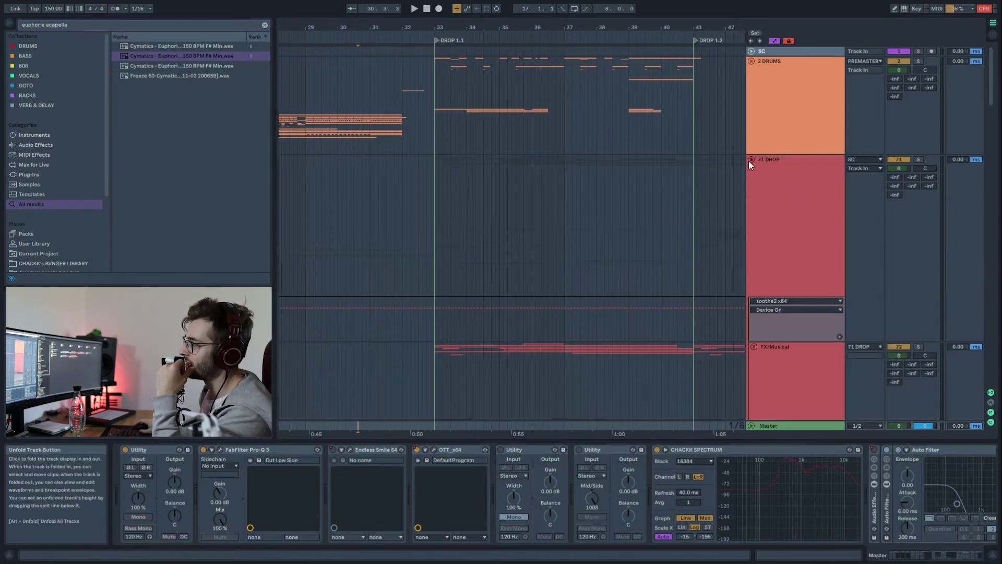
- Unfold the Drop Synth group and show the devices of the 139 CHACKK bass shot track
scroll(710, 270, "down", 2)
scroll(712, 269, "down", 5)
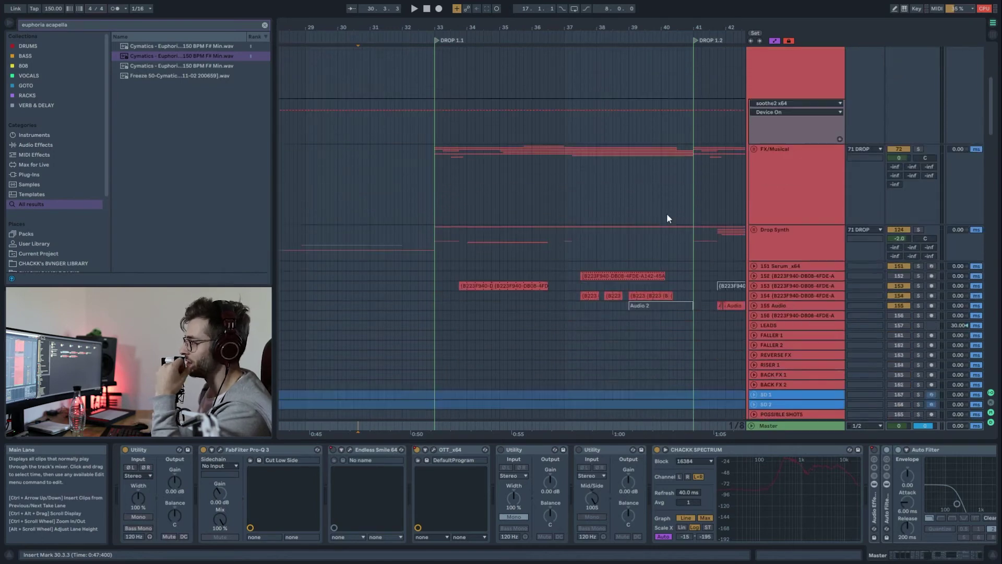
left_click(754, 199)
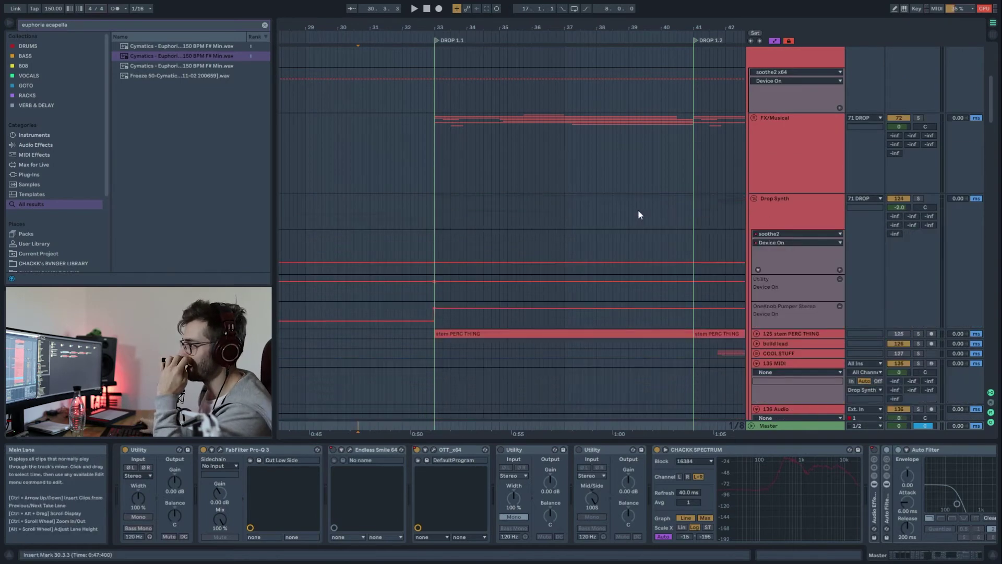
scroll(640, 209, "down", 6)
scroll(571, 221, "down", 5)
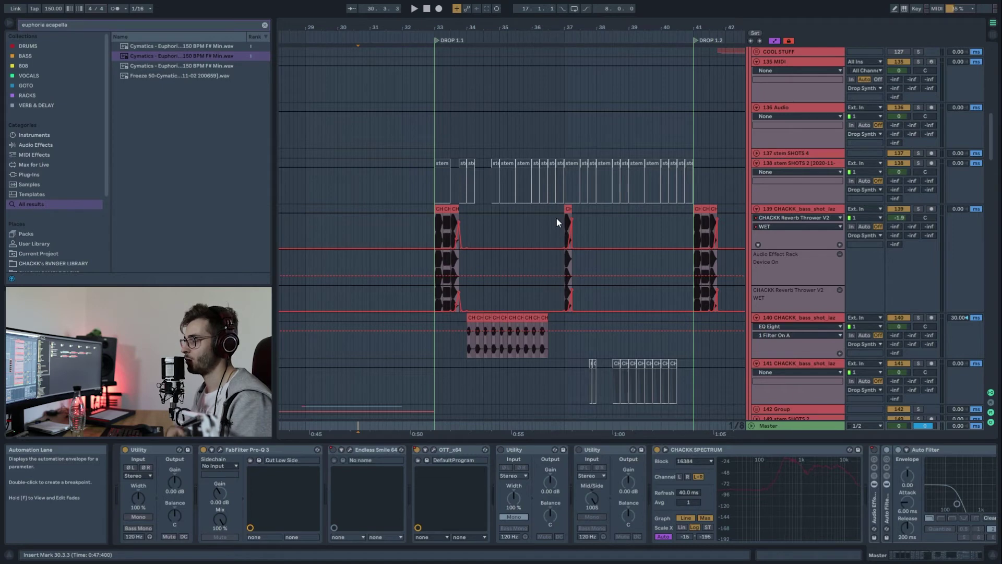
left_click(797, 210)
- Play the drop from 32.3.4 and solo the 139 CHACKK bass shot track to audition its clips
scroll(414, 224, "up", 3)
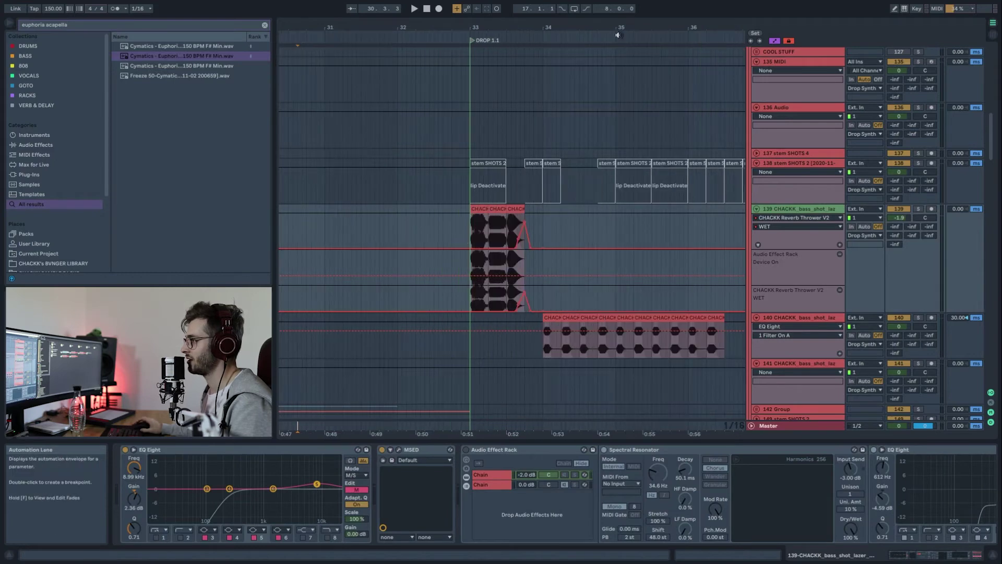
left_click_drag(562, 30, 639, 195)
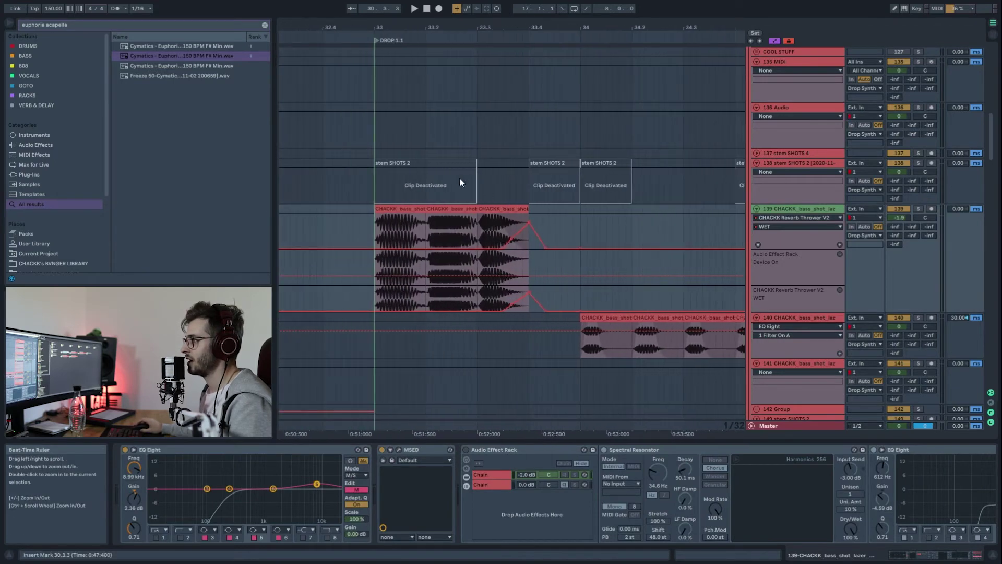
left_click(317, 208)
left_click_drag(405, 28, 391, 10)
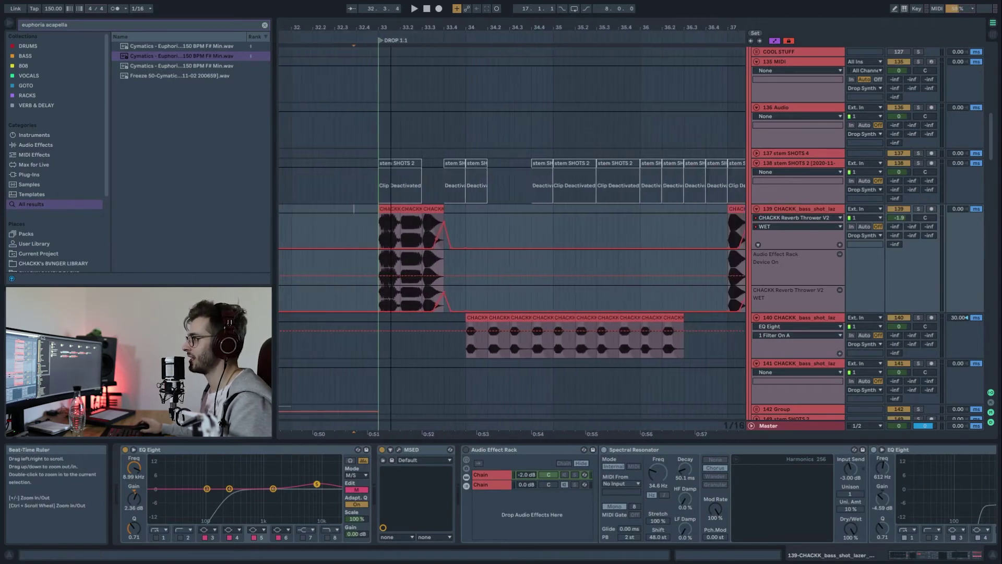
key("space")
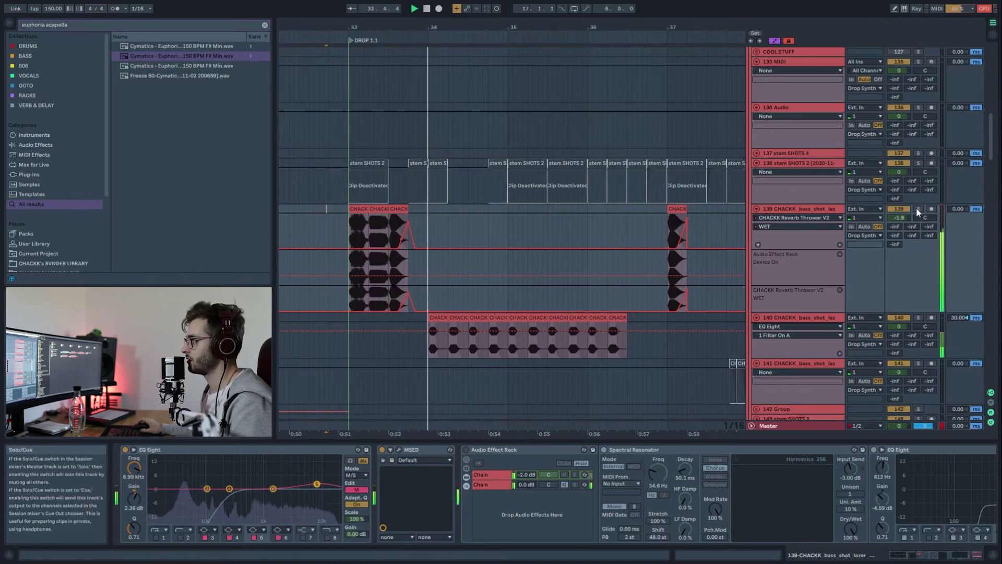
left_click(918, 209)
key("space")
- Open the sample of the 139 track's first clip at 33.1.1 and reveal its file in the browser
double_click(358, 208)
right_click(360, 50)
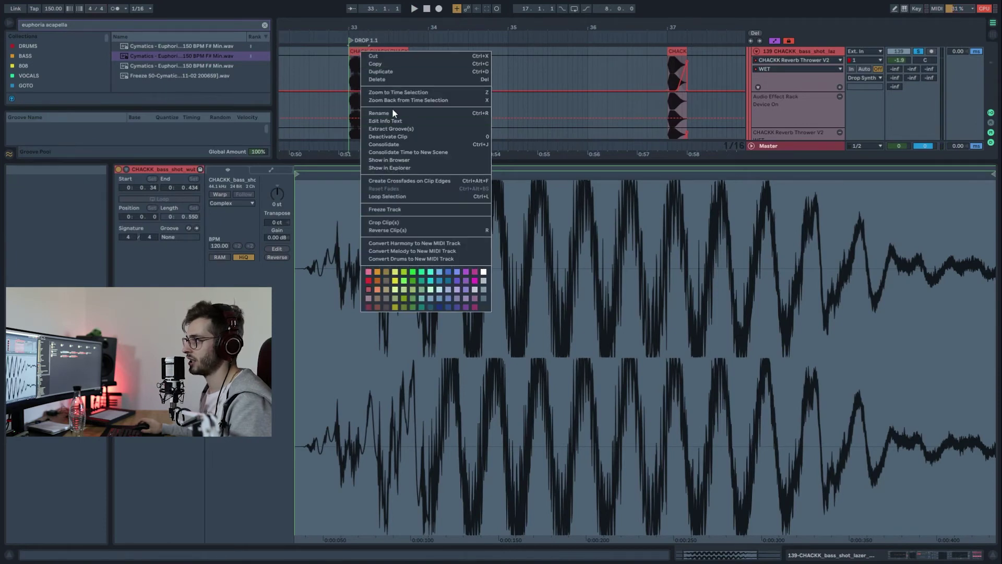
left_click(405, 161)
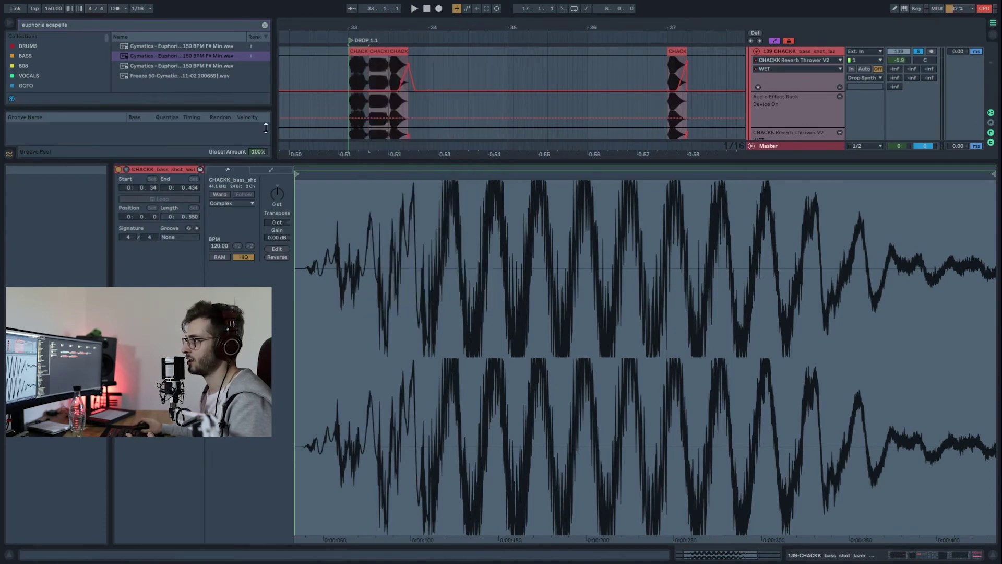
key("ctrl+alt+l")
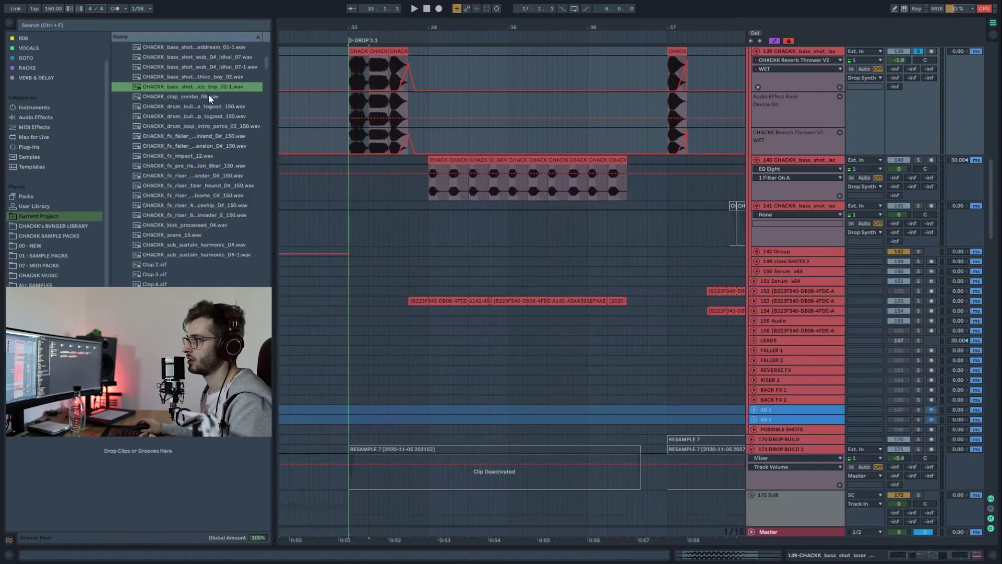
scroll(193, 139, "up", 3)
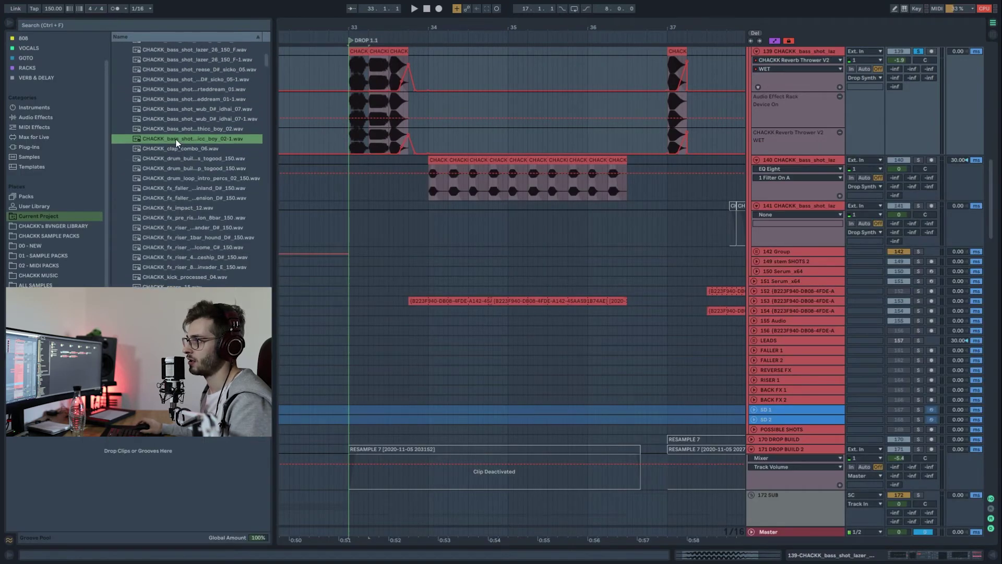
right_click(177, 142)
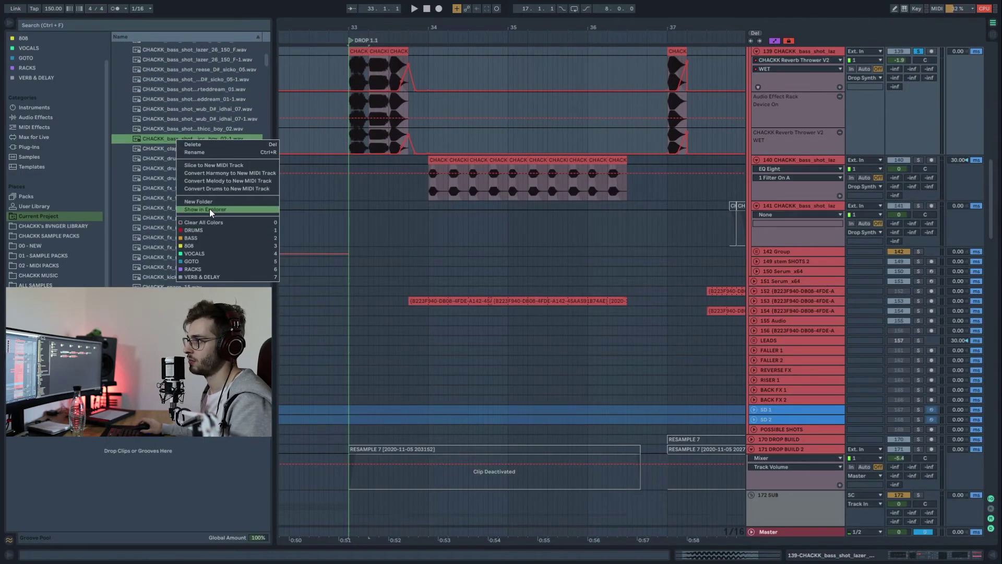
left_click(373, 115)
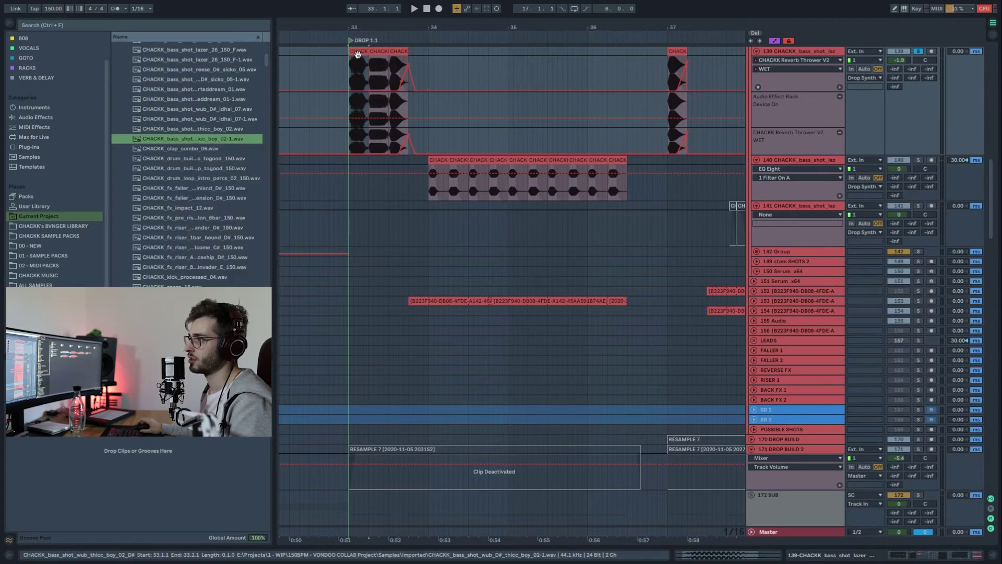
- Zoom to the first bass shot clip, search the browser for "wub thicc boy", and preview the first two matching samples
key("z")
key("ctrl+f")
type("wub t")
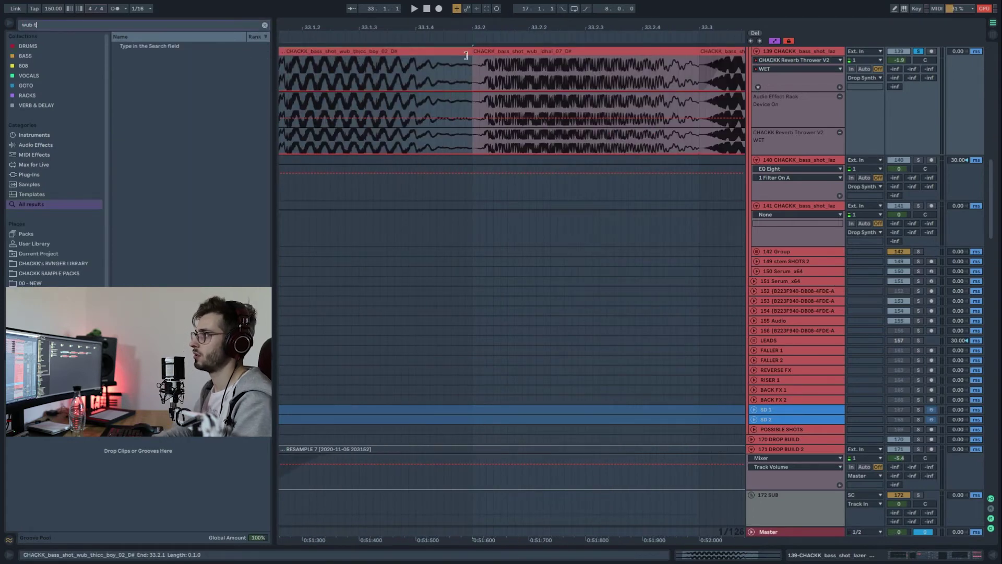
type("hicc boy")
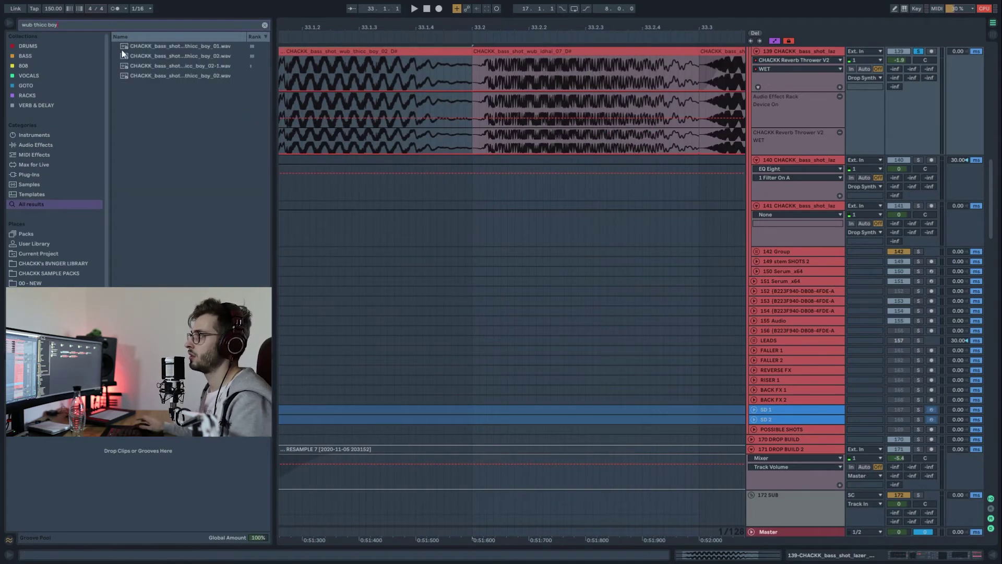
left_click(182, 49)
left_click(184, 55)
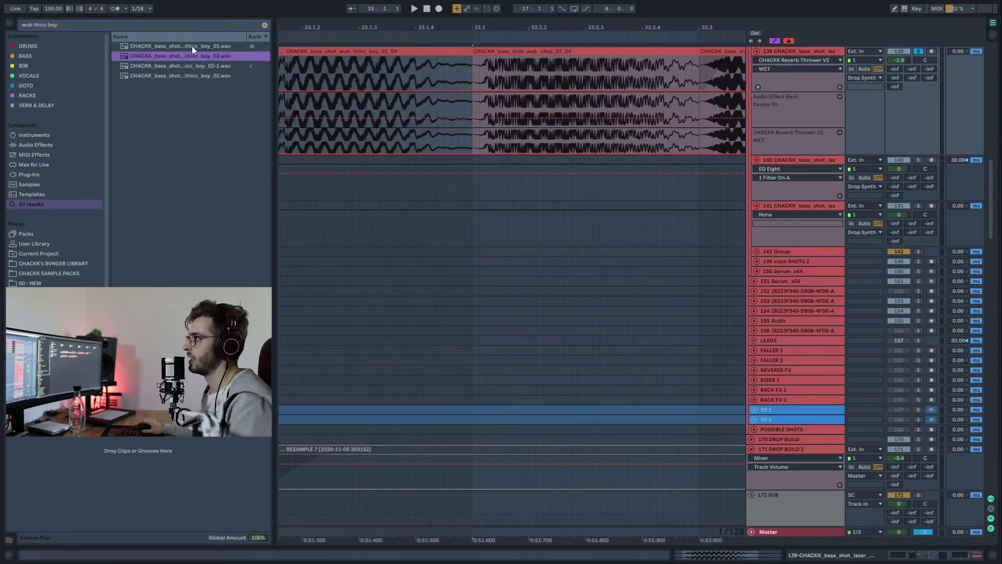
- Search the browser for "wub idhai" and preview the sample CHACKK_bass_shot_wub_D#_idhai_07.wav
left_click(170, 26)
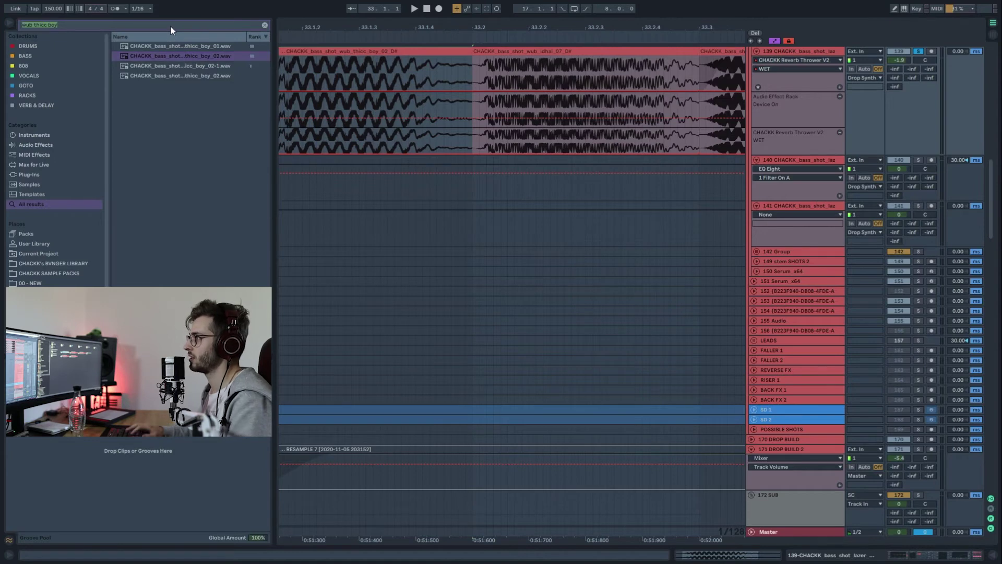
type("wub idhai")
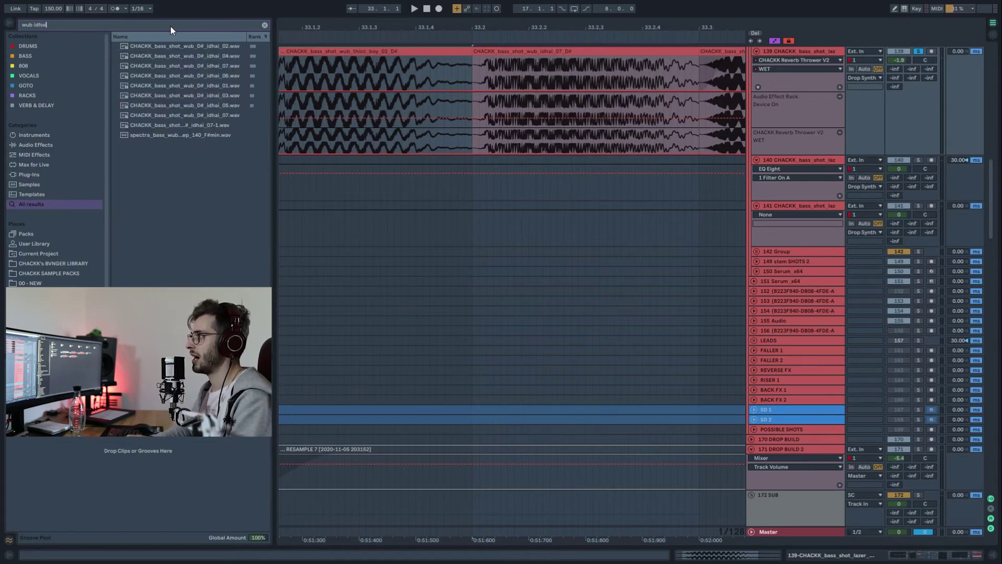
left_click(197, 66)
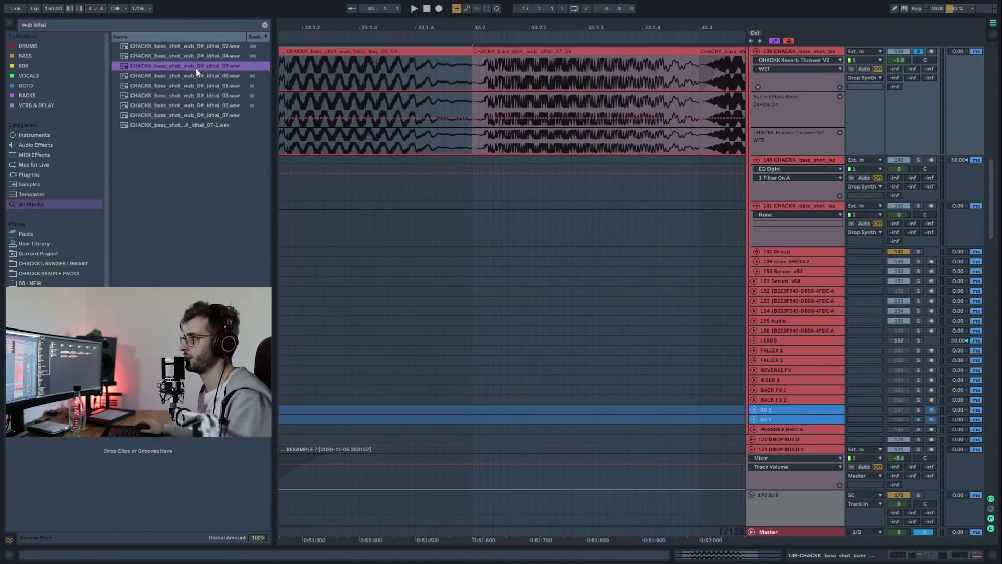
- Clear the browser search and expand CHACKK SAMPLE PACKS down to CHACKK SAMPLE LIBRARY 2020, CHACKK - BASS, Bass Shots
left_click(67, 264)
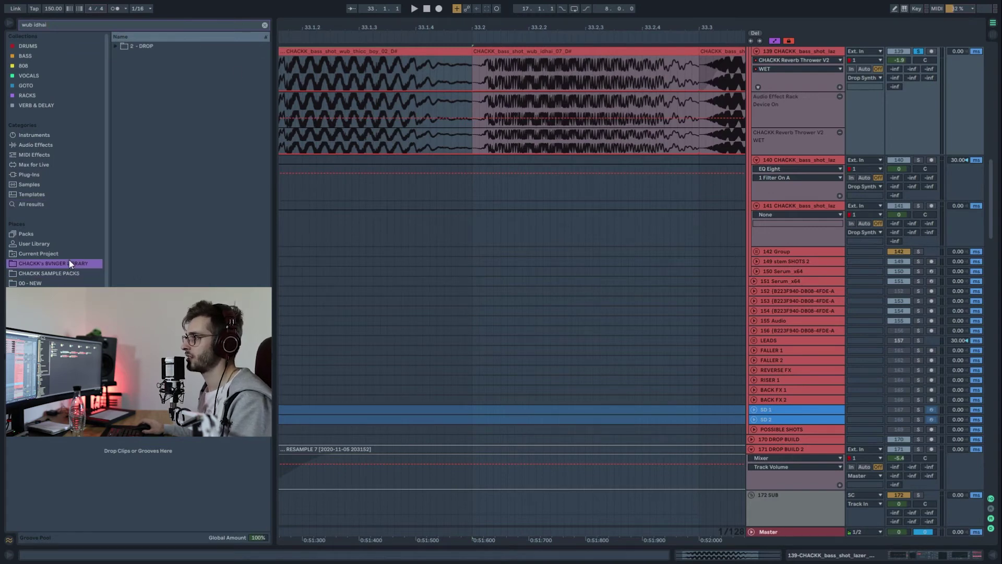
left_click(265, 25)
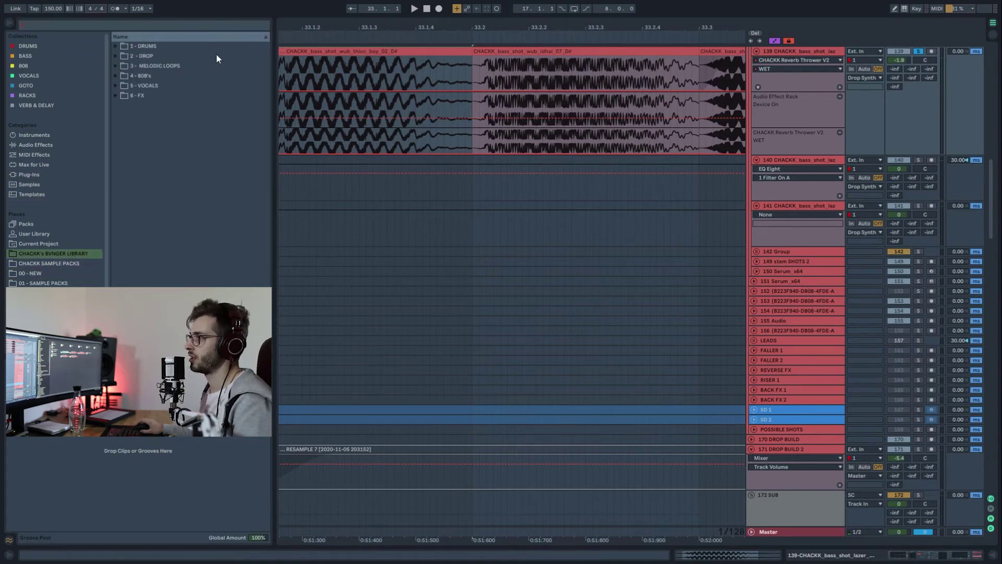
left_click(62, 262)
left_click(116, 115)
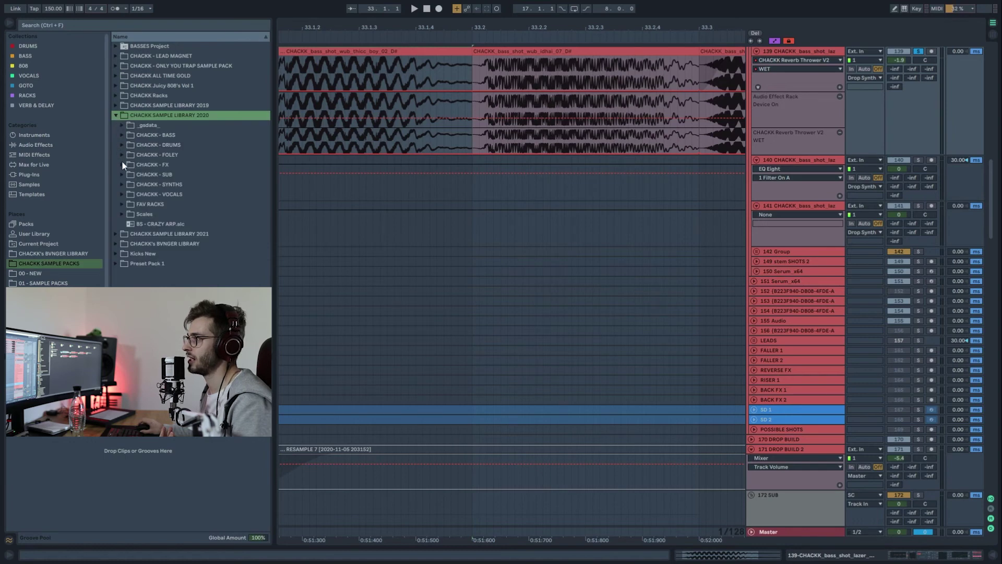
left_click(122, 136)
left_click(131, 177)
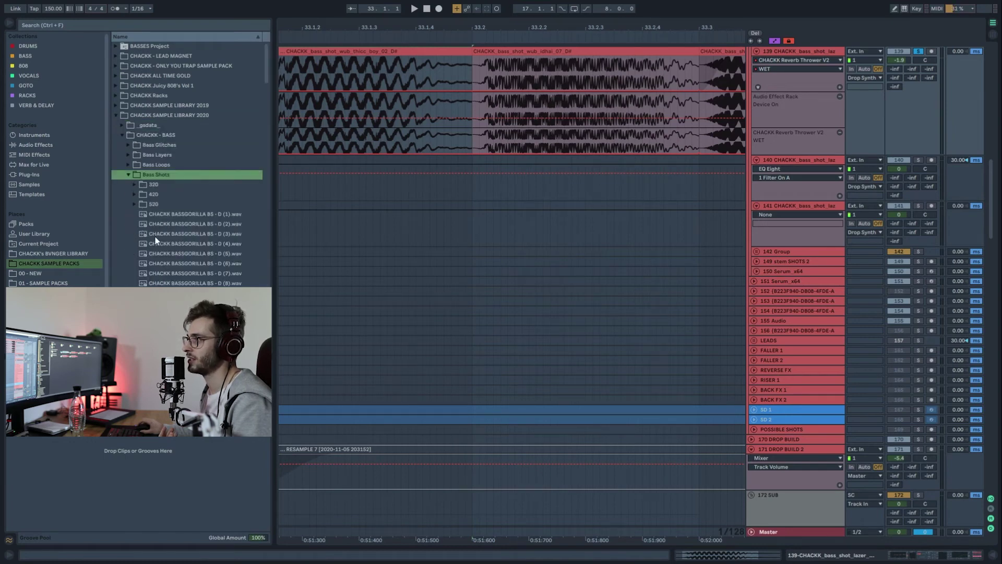
- Preview several EARTHQUAKE bass shots from the Bass Shots folder, including D# (10) and D (2)
scroll(160, 225, "down", 15)
scroll(161, 212, "down", 10)
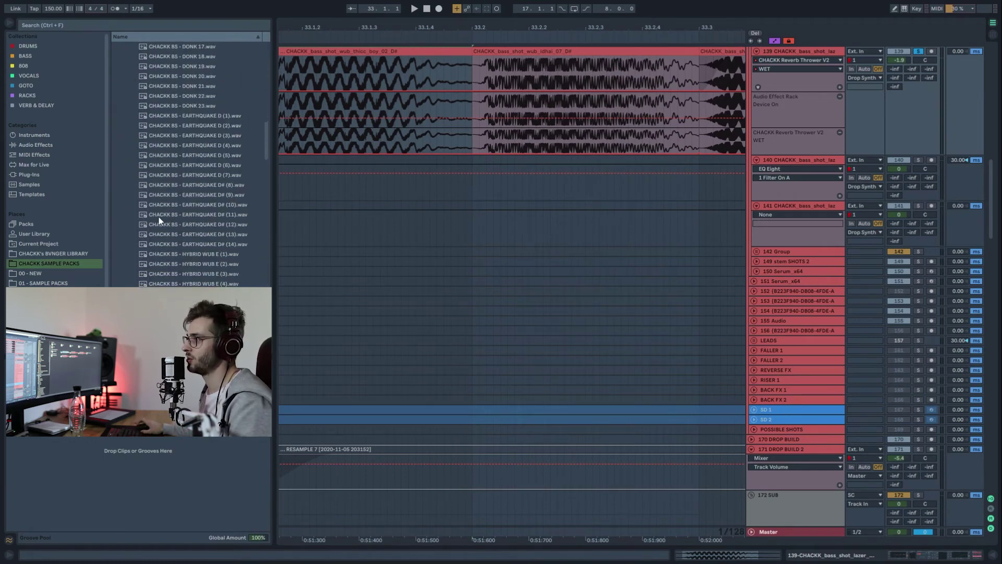
left_click(164, 191)
left_click(193, 142)
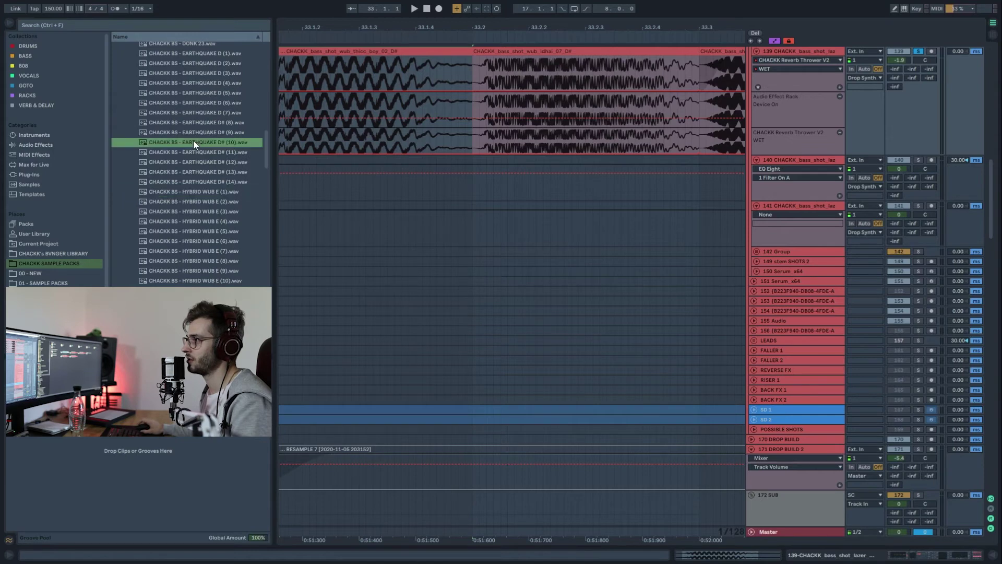
scroll(197, 149, "up", 4)
left_click(187, 175)
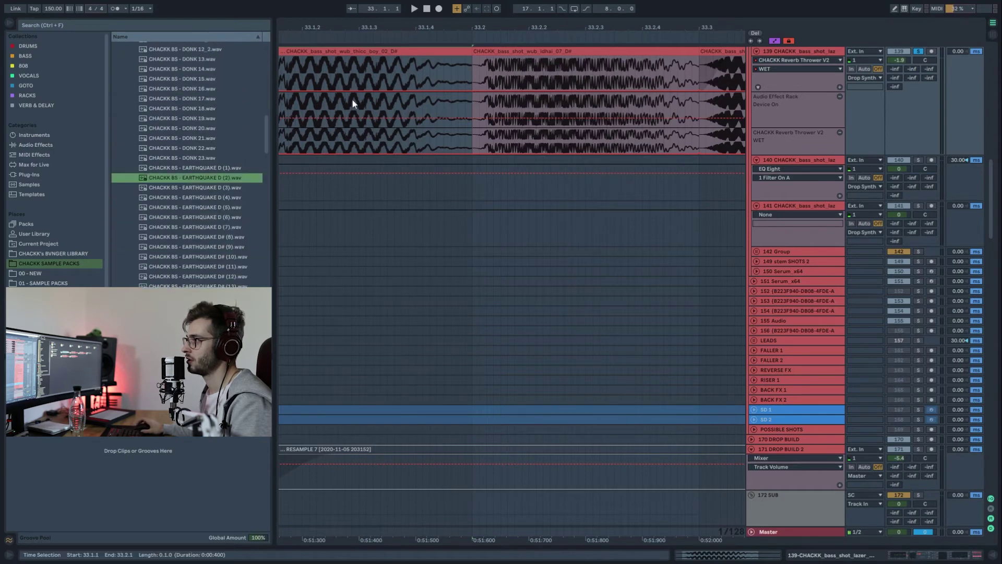
- Show the device chain of audio track 153 in Drop 1.1 and unfold the track to display its clips
left_click_drag(416, 30, 420, 25)
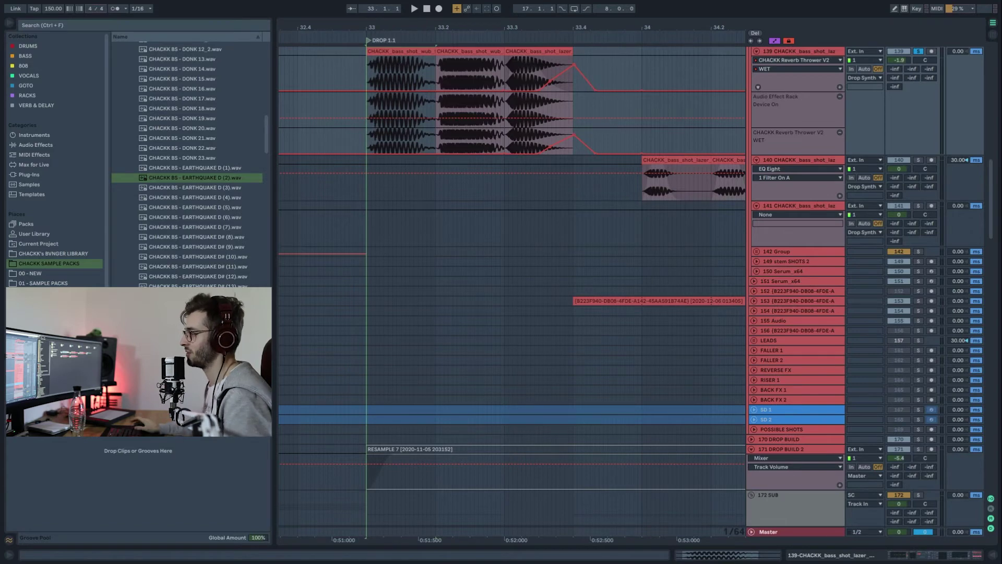
left_click_drag(565, 29, 416, 11)
scroll(807, 282, "down", 3)
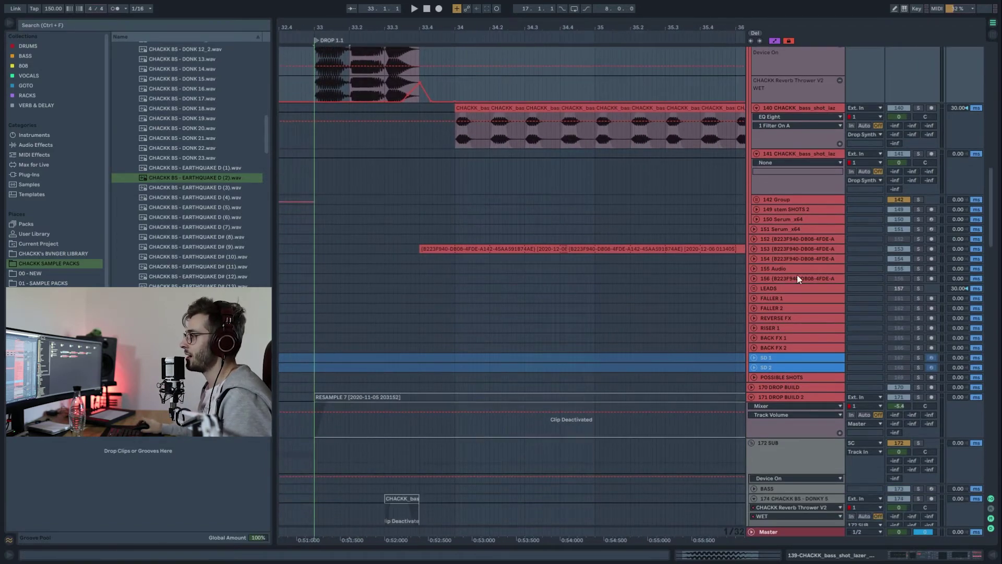
double_click(774, 247)
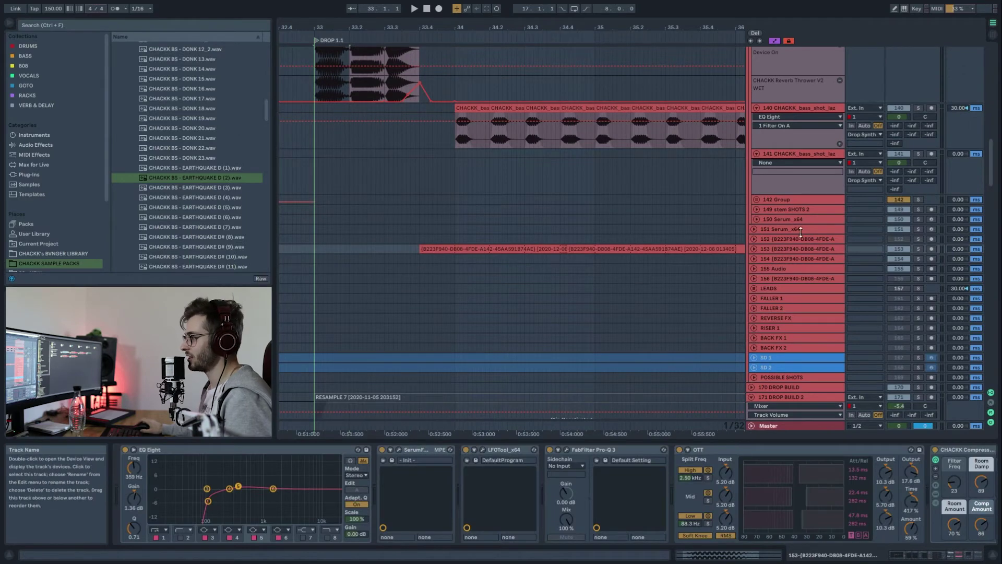
left_click(790, 238)
left_click(790, 246)
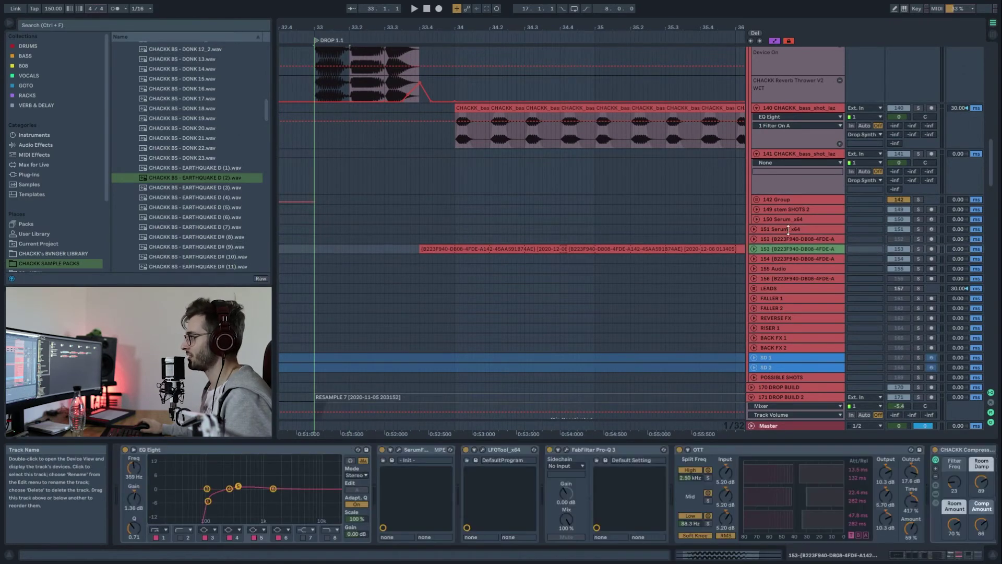
left_click(787, 231)
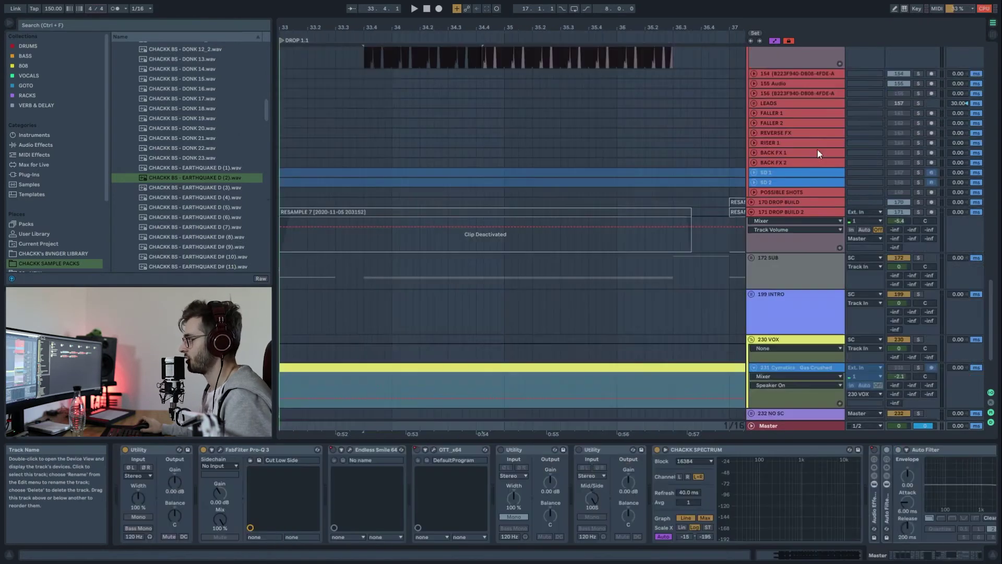
scroll(817, 149, "up", 6)
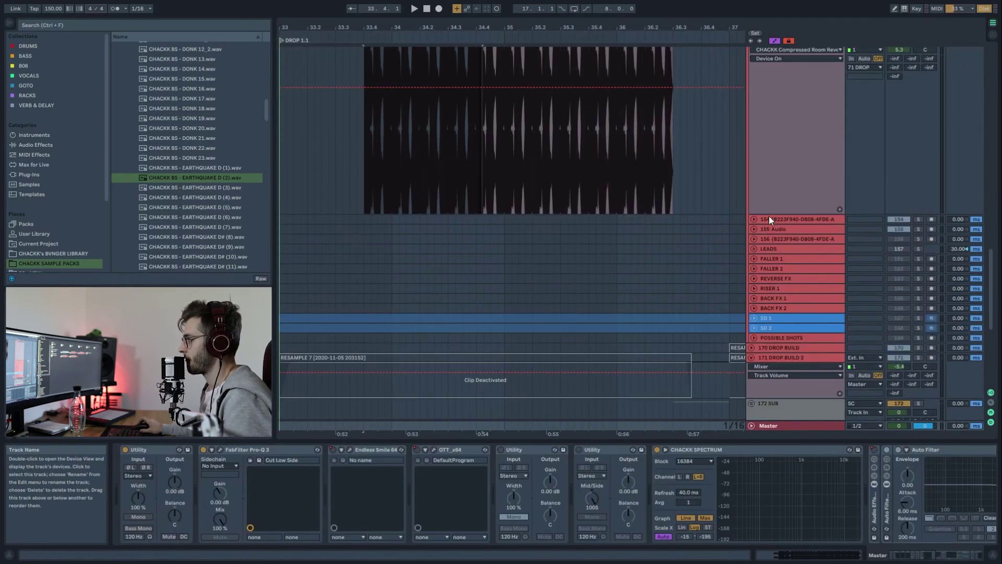
- Examine the device chains of audio tracks 152 to 156 around the unfolded track 153
left_click(770, 218)
left_click(772, 228)
left_click(774, 239)
left_click(774, 227)
scroll(775, 228, "up", 3)
scroll(778, 231, "up", 2)
left_click(772, 197)
left_click(771, 186)
left_click(772, 194)
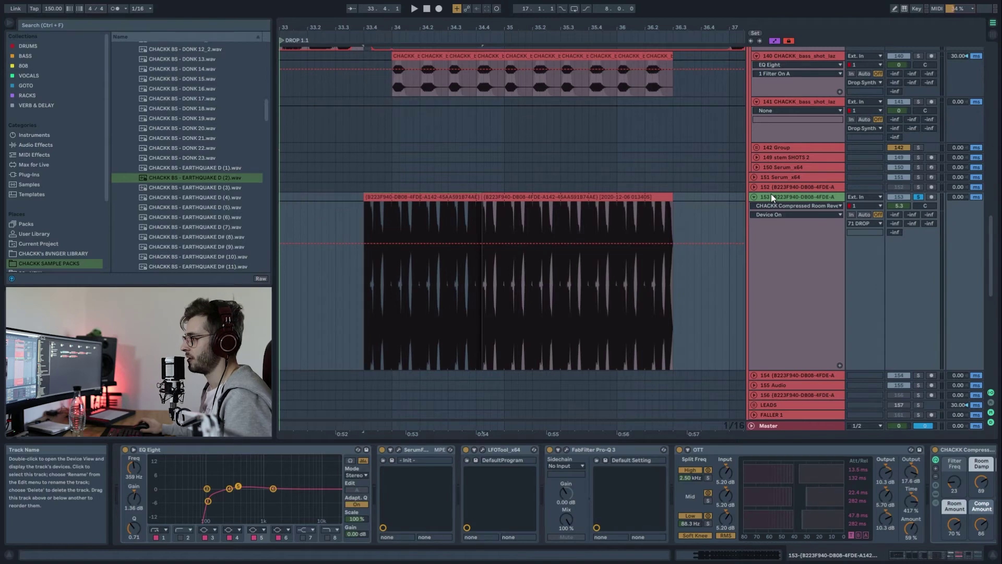
left_click(781, 187)
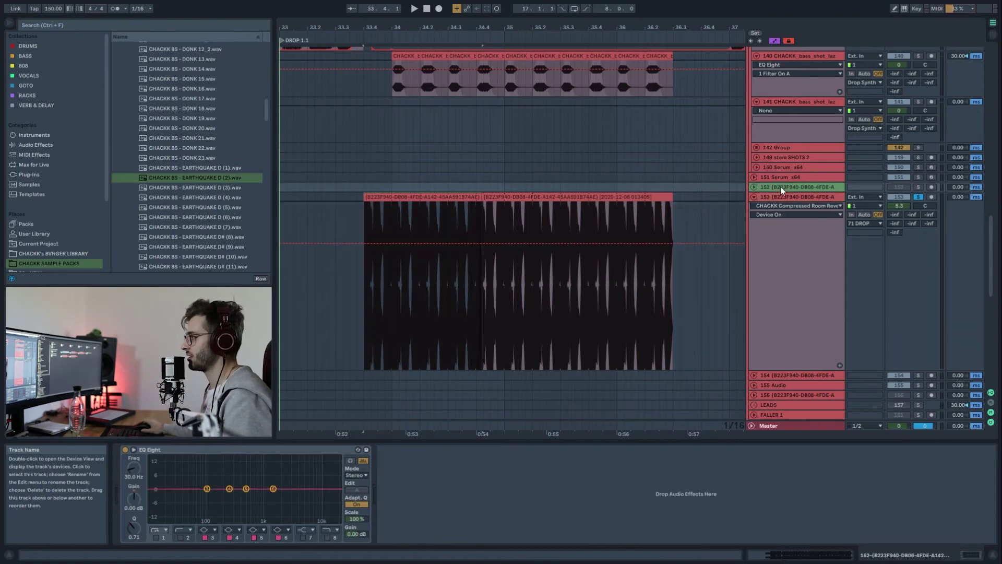
- Copy a Drop 1.1 clip of track 153 to the empty area at 28.3.1 and open its sample
left_click(639, 201)
scroll(440, 179, "down", 5)
left_click(321, 208)
double_click(306, 201)
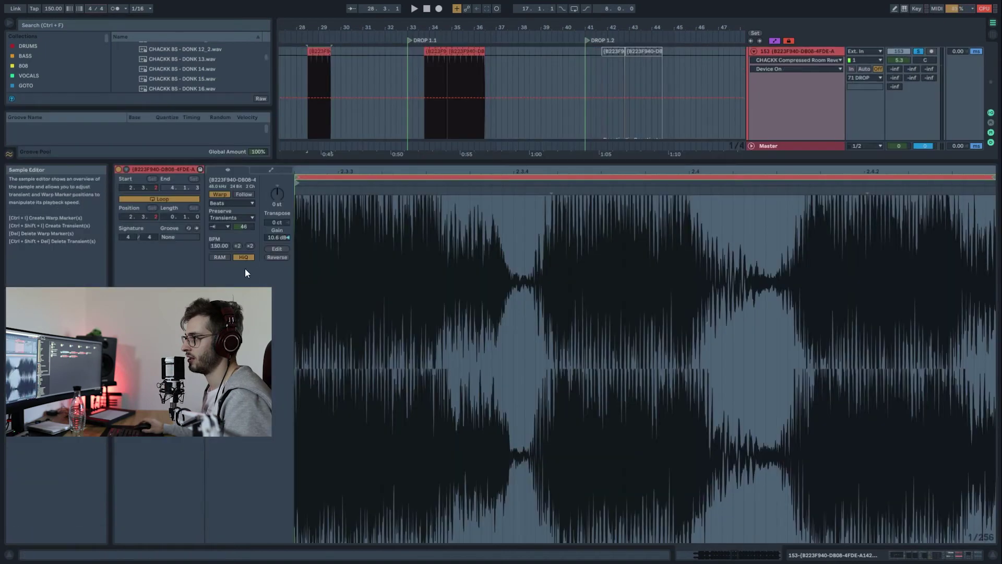
- Turn off the copied clip's loop, extend it in both directions while auditioning the full recording, and delete the copy
left_click(160, 199)
key("space")
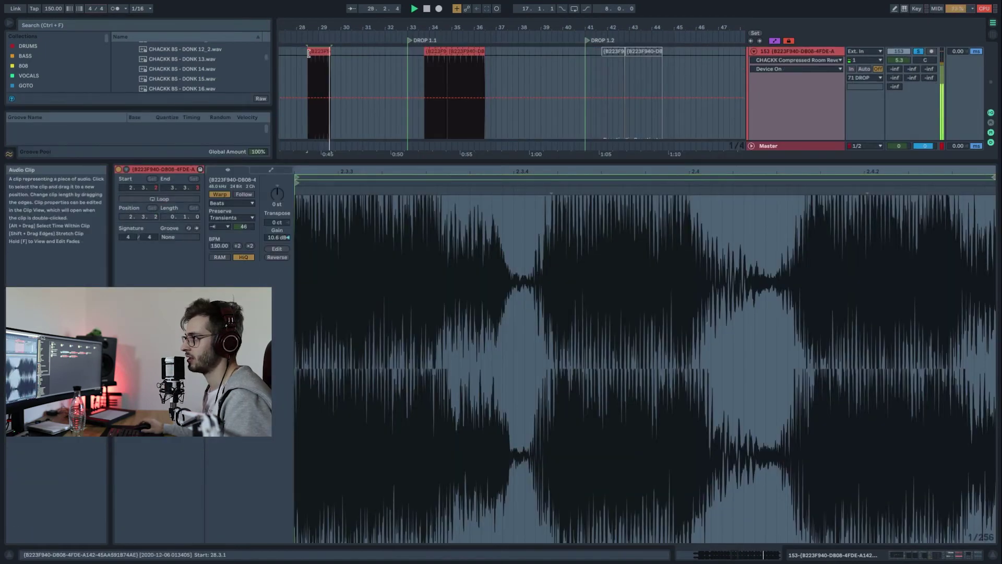
left_click_drag(307, 51, 341, 51)
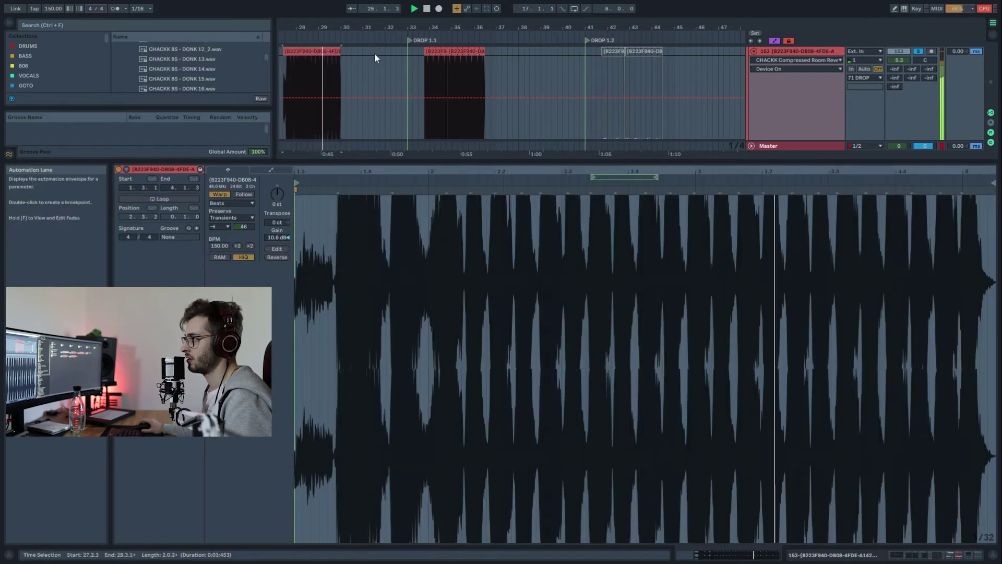
key("Delete")
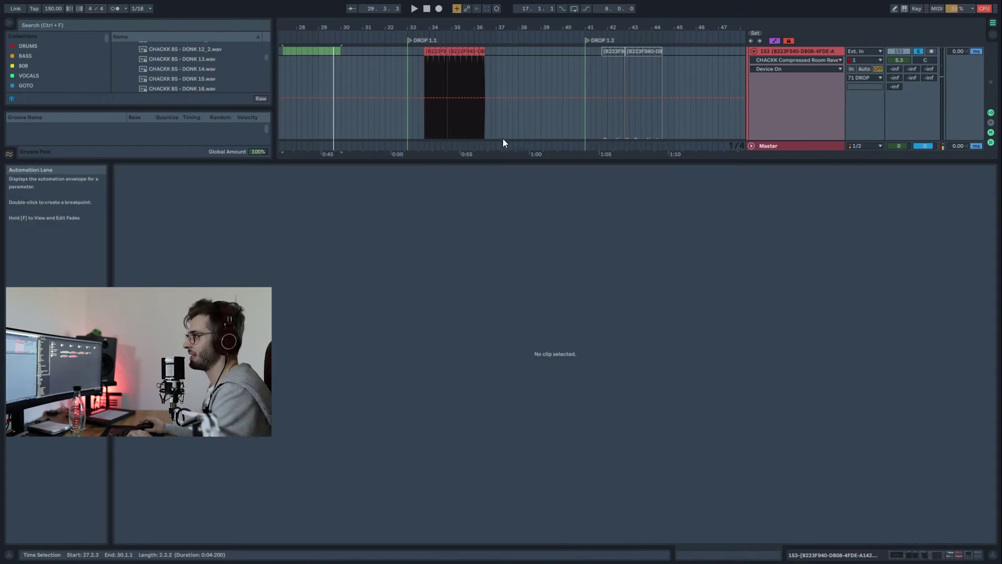
- Find IL Edison by searching the browser for "edison", load it on a new MIDI track below 153, and move its window off the clips
key("ctrl+alt+l")
scroll(762, 118, "up", 2)
left_click(787, 93)
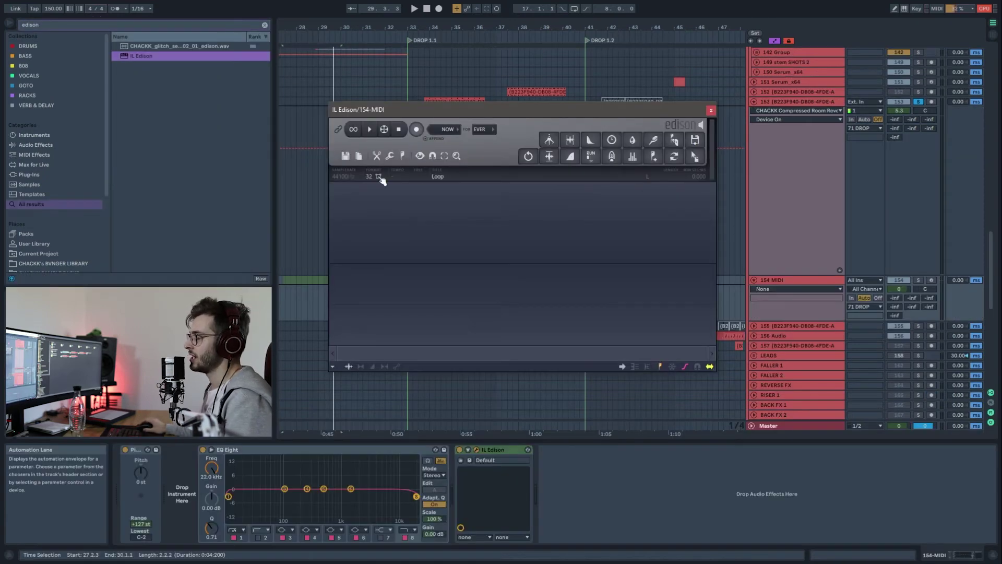
left_click_drag(441, 110, 532, 320)
left_click(426, 265)
left_click_drag(672, 325, 503, 164)
left_click(788, 282)
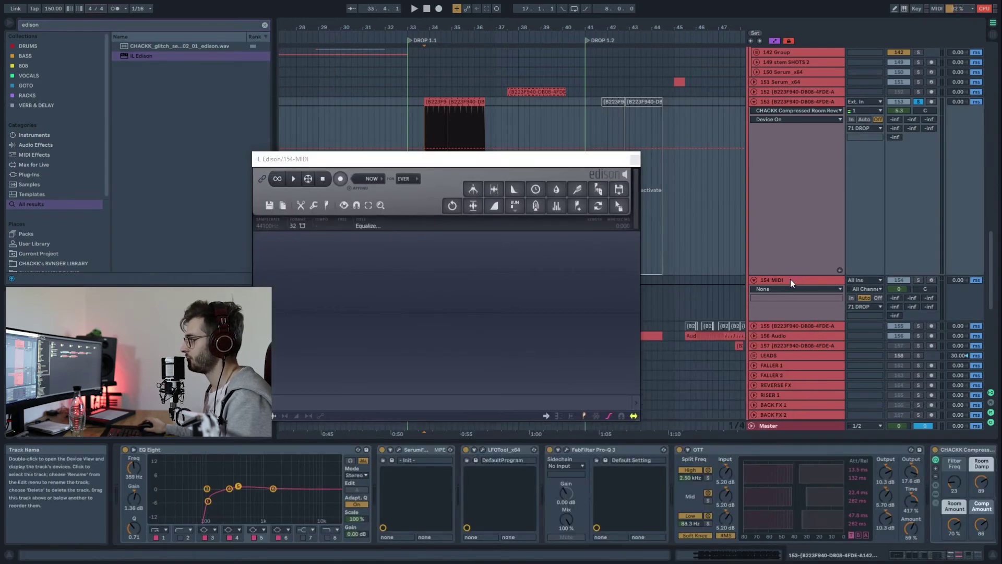
left_click(308, 179)
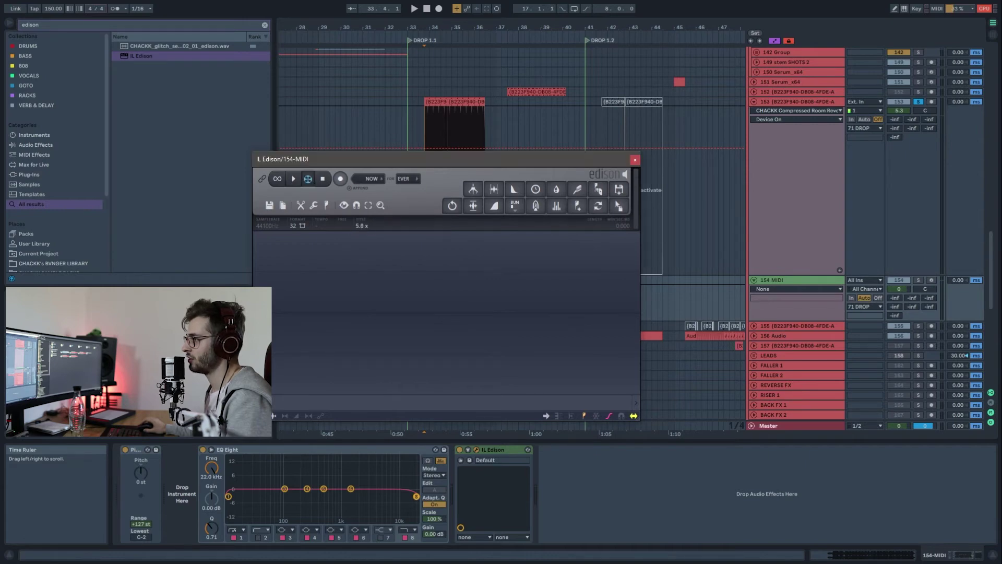
left_click_drag(366, 165, 641, 250)
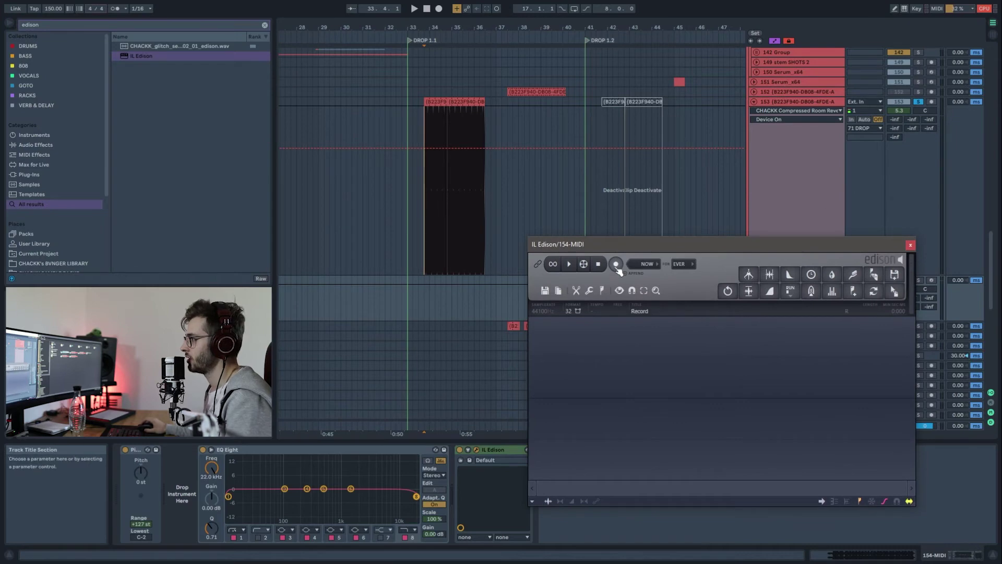
left_click_drag(654, 251, 765, 457)
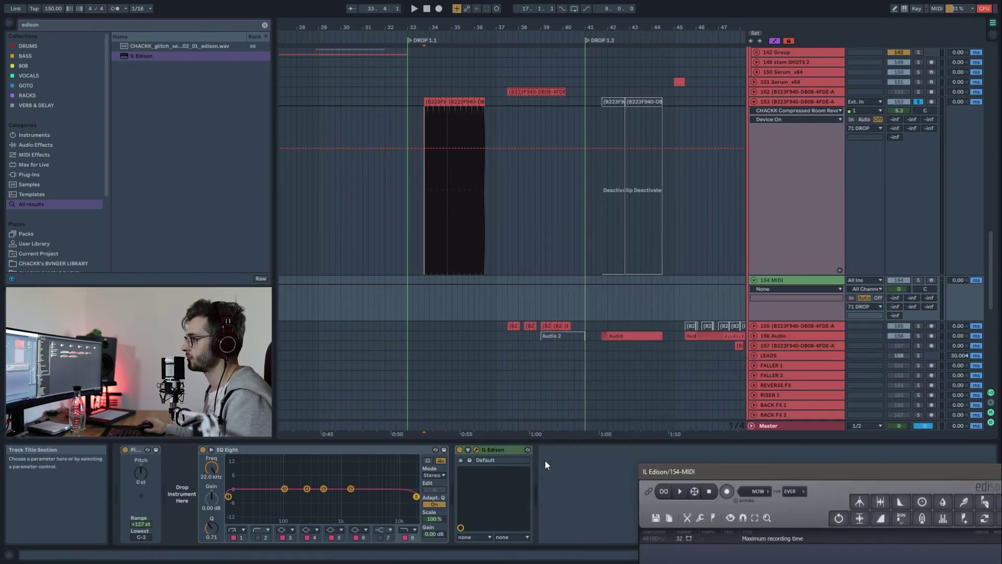
- Put IL Edison at the end of audio track 153's device chain and bring its window into view
left_click(477, 176)
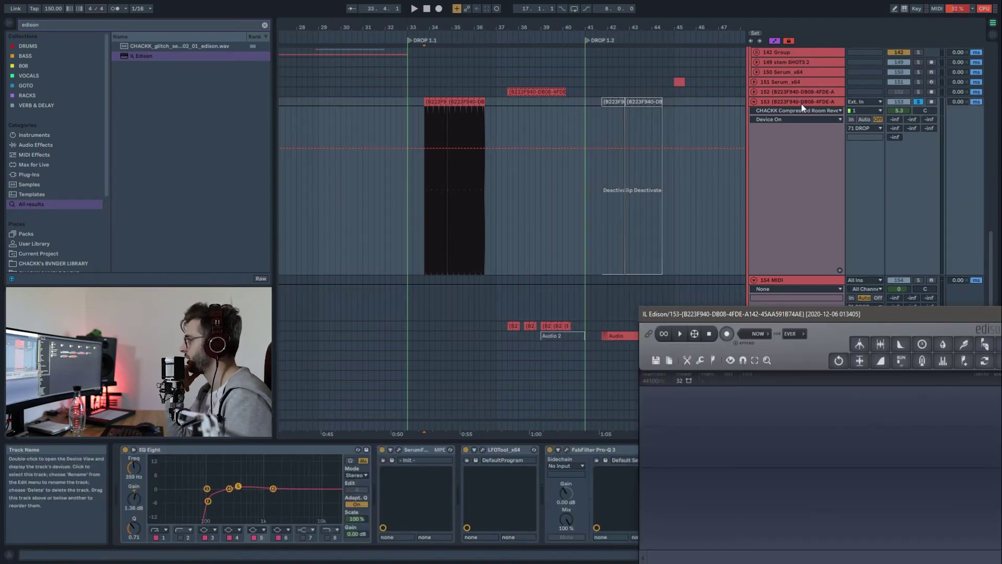
left_click_drag(762, 313, 382, 116)
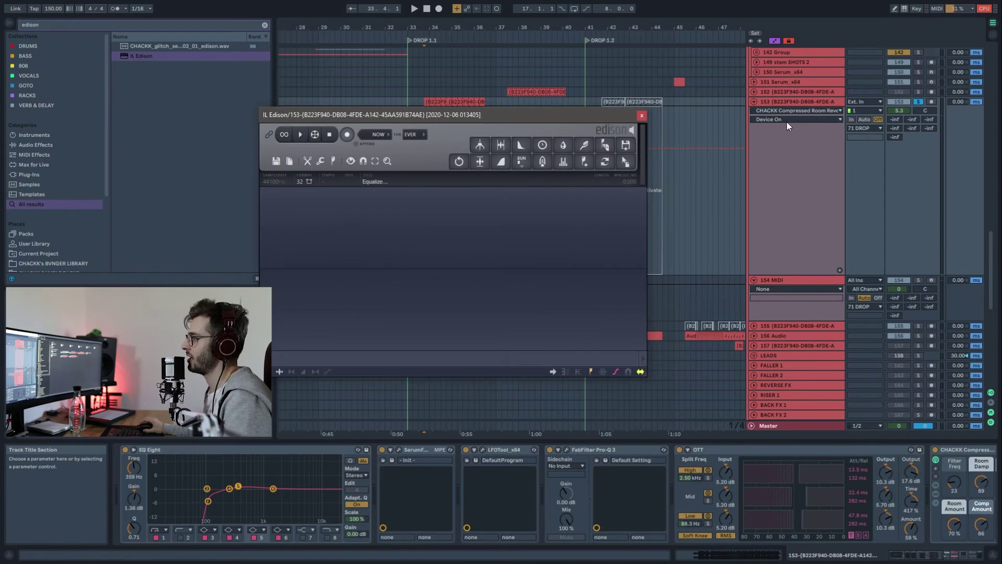
left_click(781, 103)
scroll(930, 472, "right", 10)
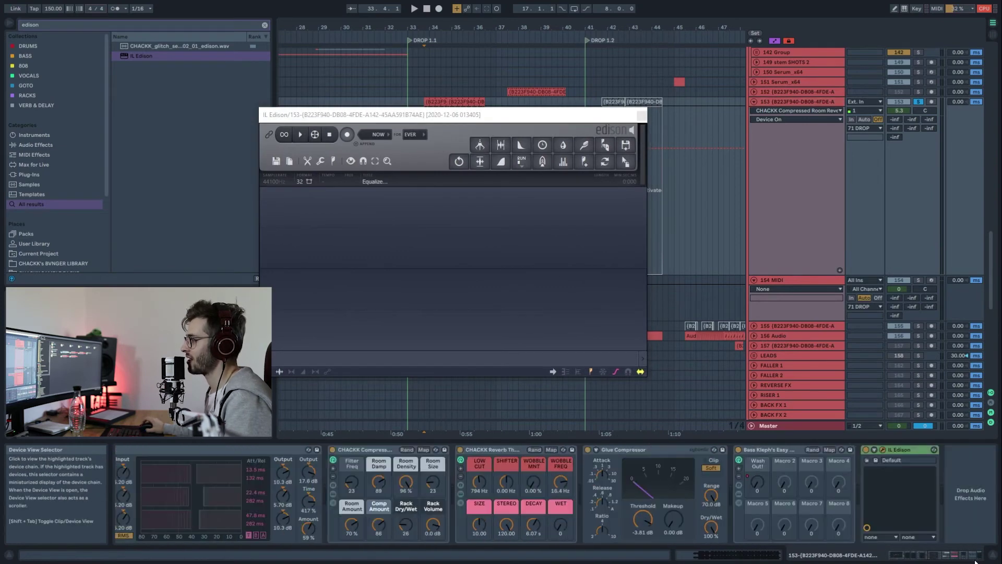
- Record track 153's playback from 33.4.1 into Edison, stop the recording, and play back the captured audio
left_click(347, 135)
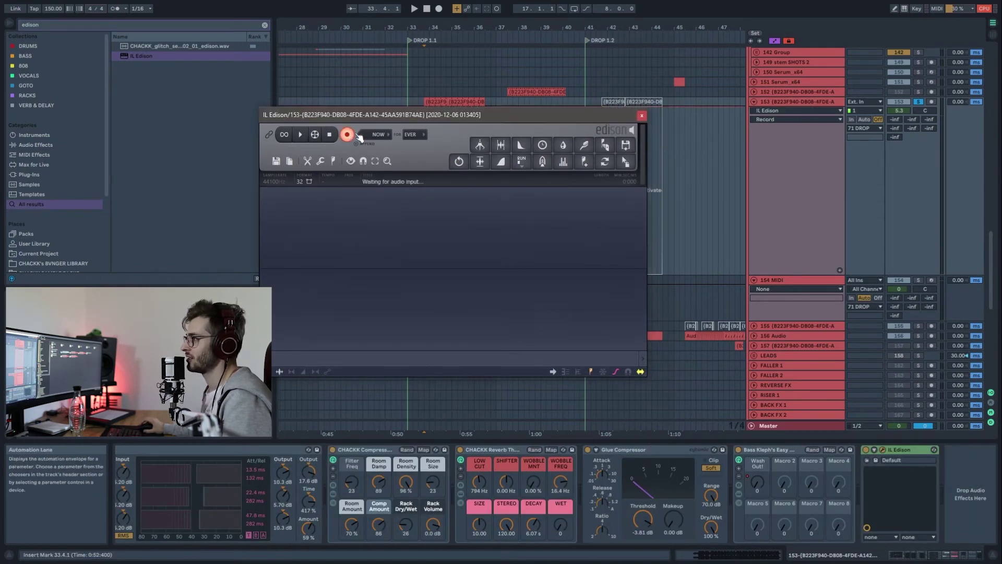
left_click_drag(424, 115, 433, 133)
left_click(438, 99)
key("space")
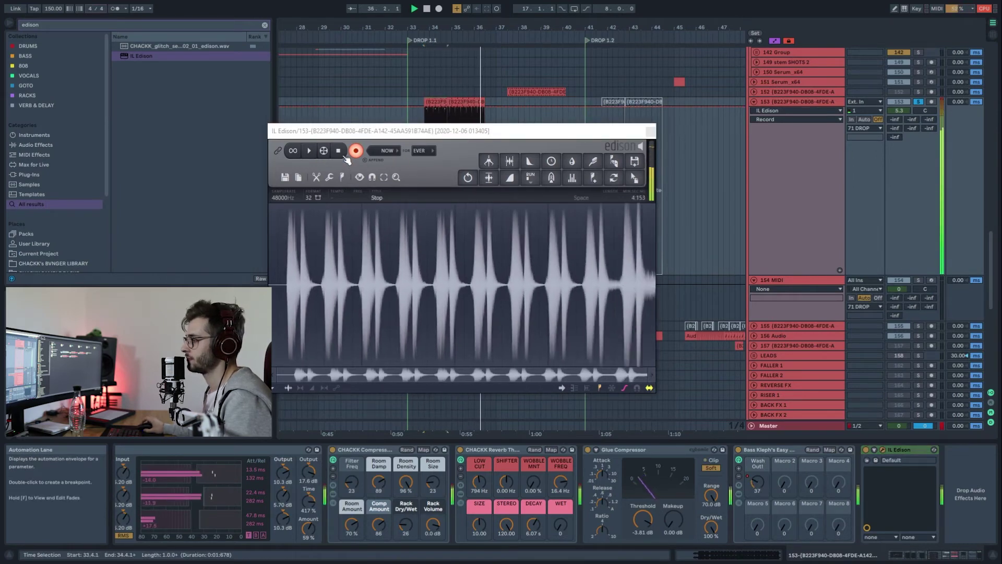
left_click(343, 155)
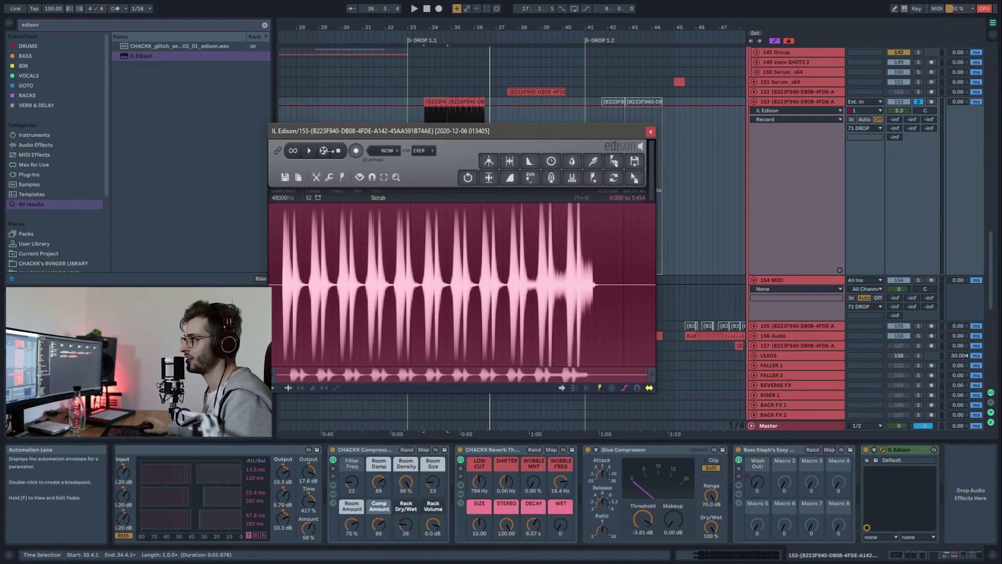
left_click(309, 151)
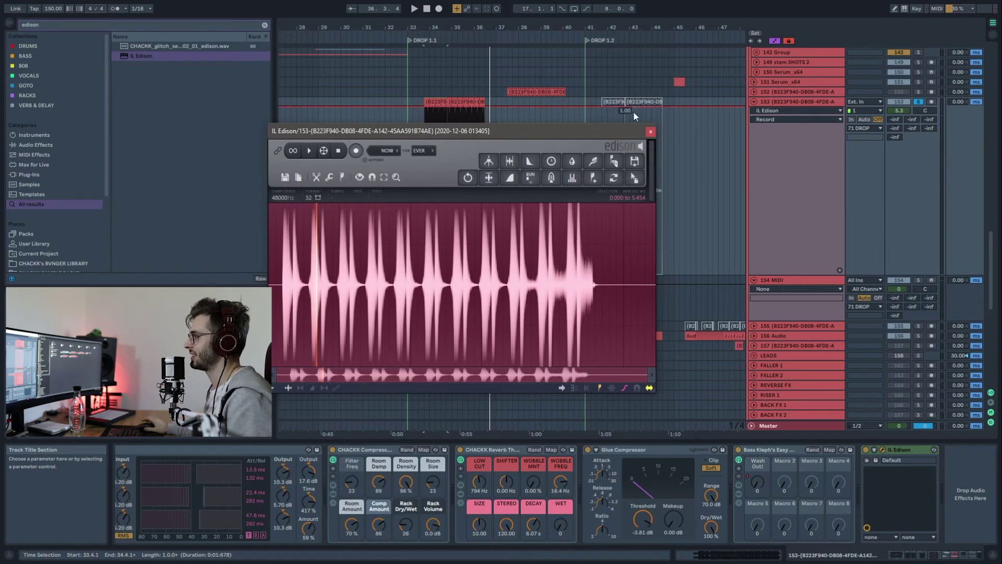
- Delete IL Edison from track 153's device chain
left_click(901, 451)
key("Delete")
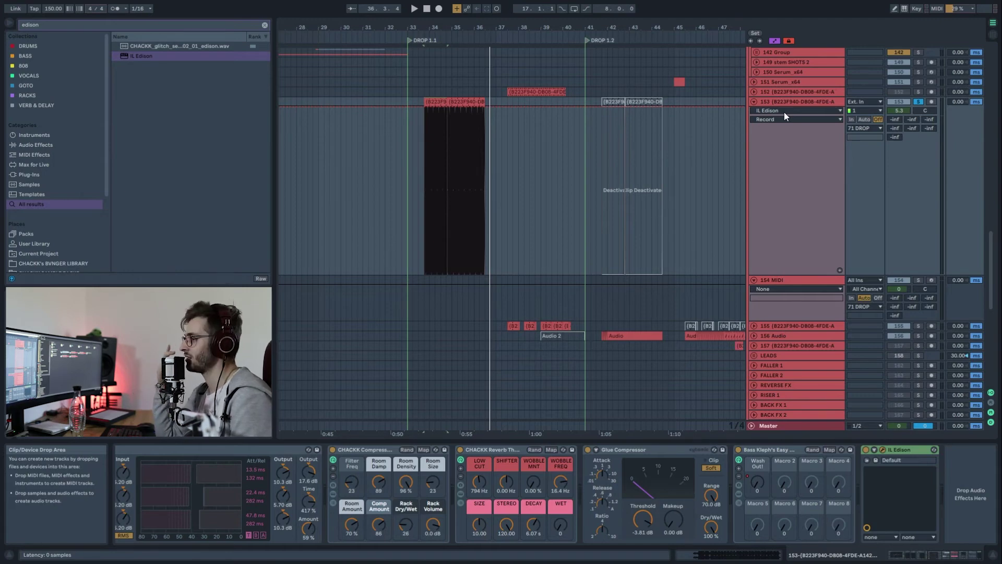
key("Delete")
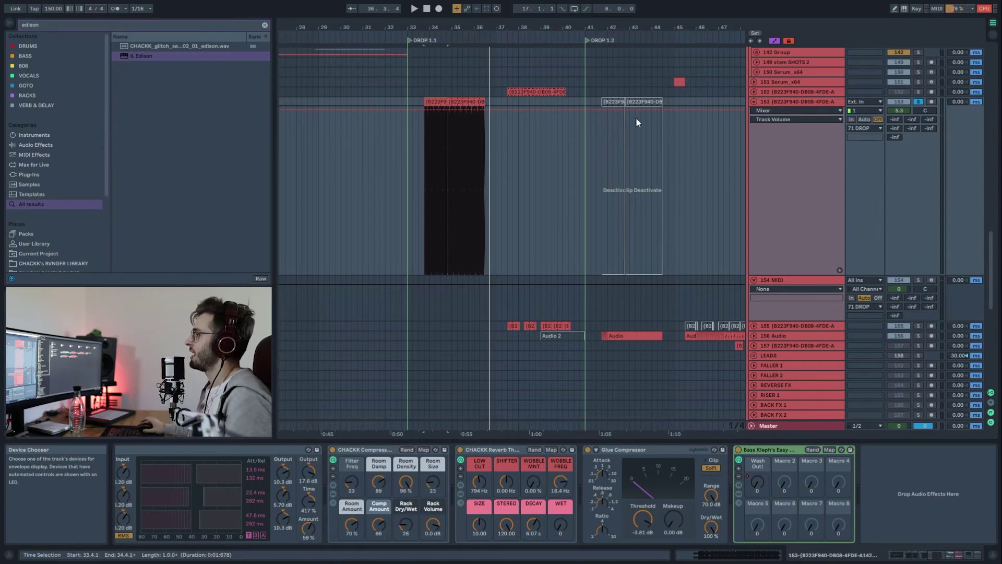
- Play back soloed track 153 from 33.2.2, just before its two clips
scroll(442, 119, "up", 5)
left_click(306, 102)
key("space")
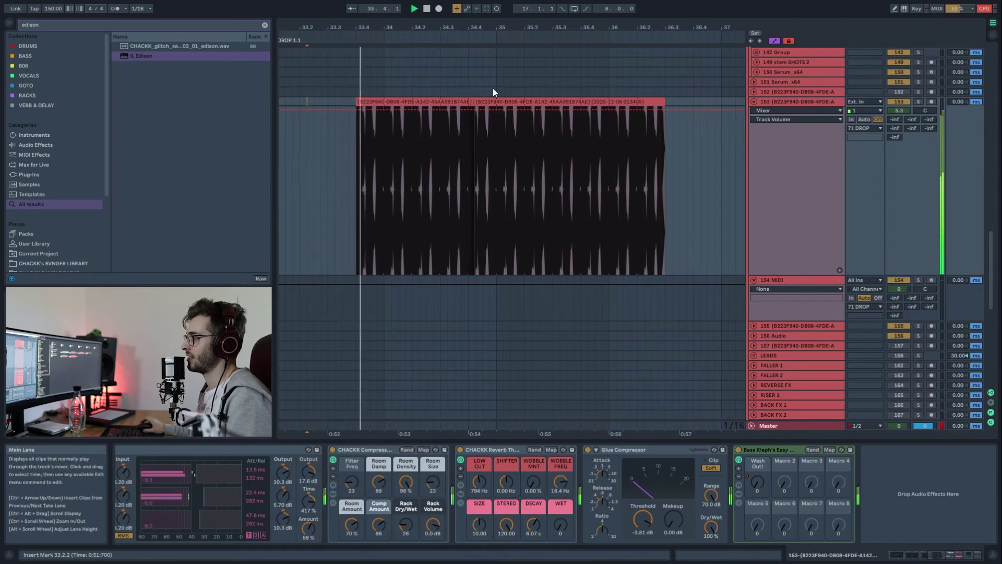
- Solo bass shot track 140 and play its laser clips from 34.1.1
scroll(393, 93, "up", 5)
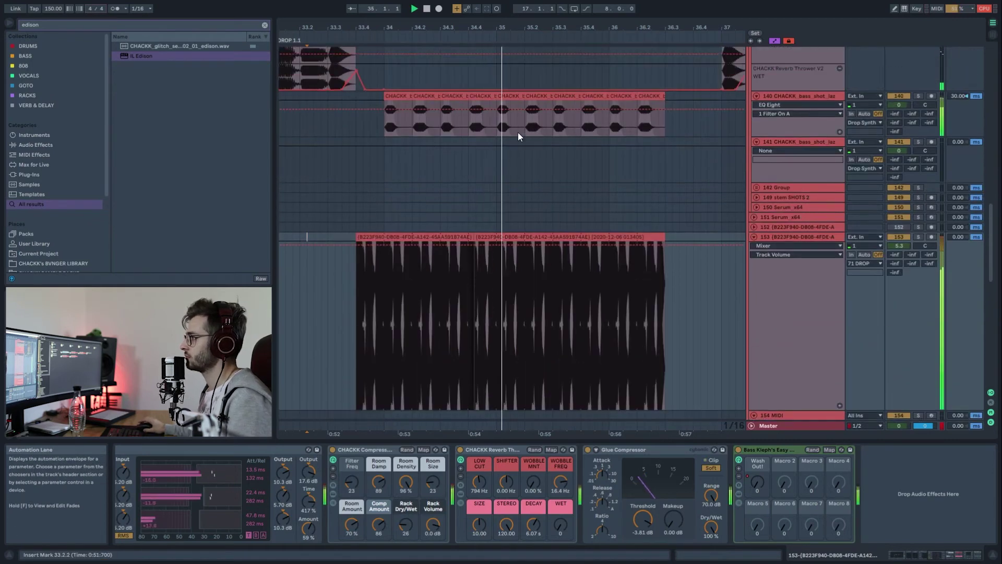
scroll(518, 134, "up", 3)
left_click(918, 158)
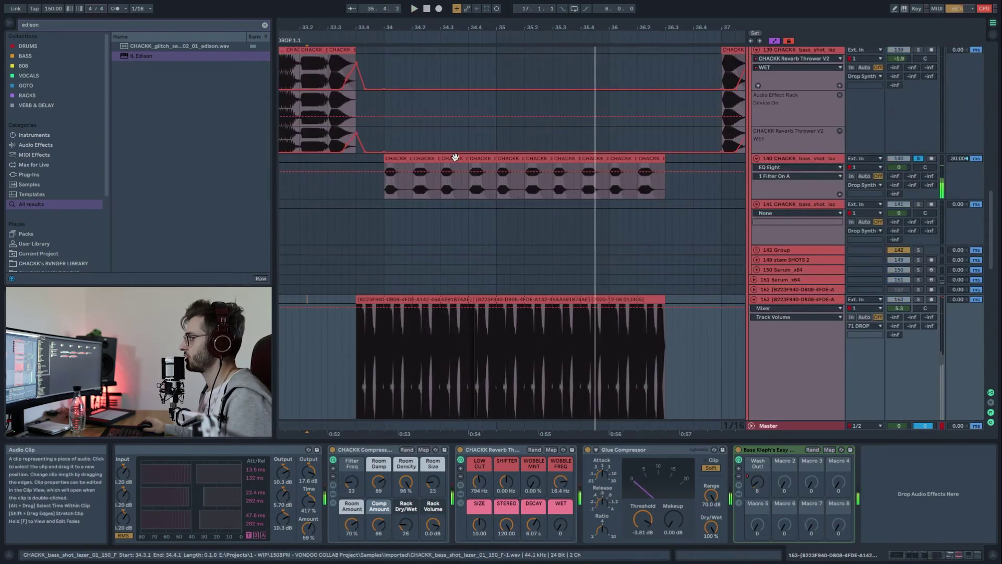
left_click(403, 160)
key("space")
key("space")
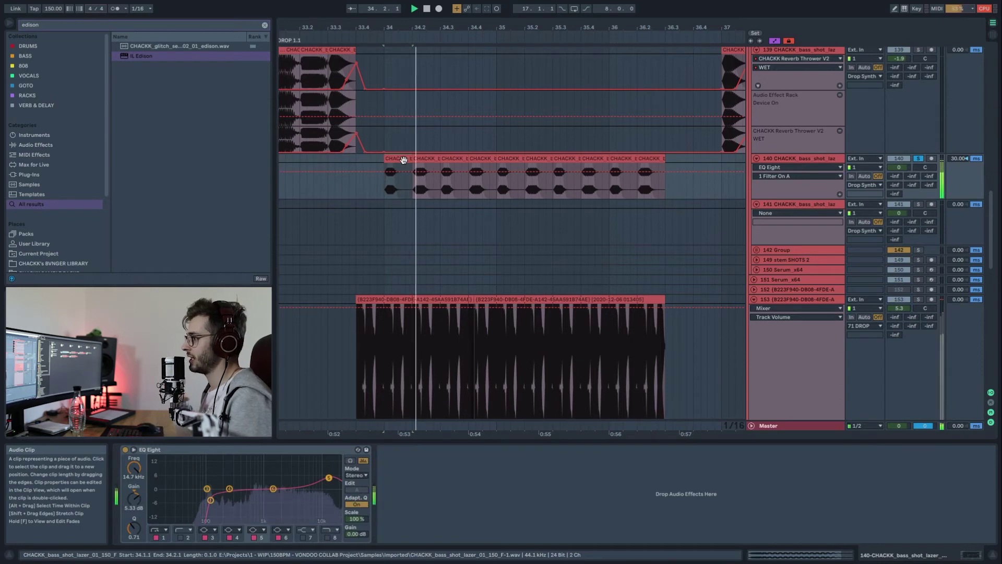
- Solo track 153 during playback, select it, and check the Master peak level in Session View before returning to the arrangement
left_click(917, 299)
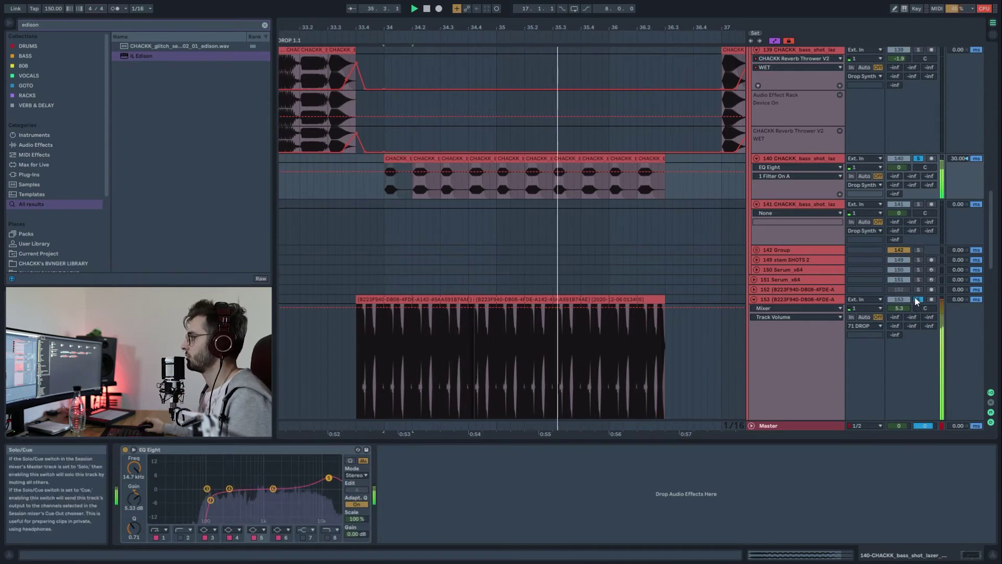
left_click(816, 301)
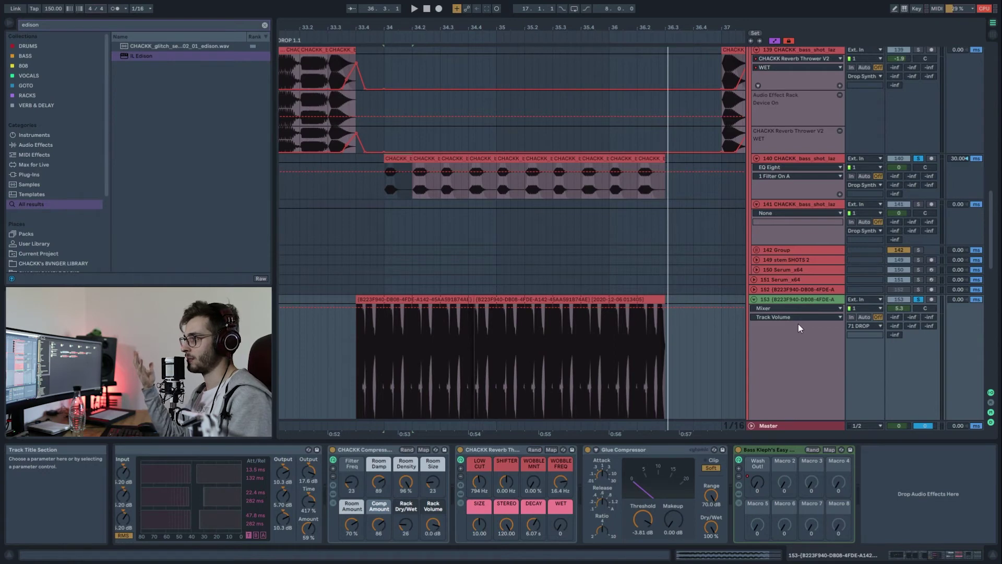
key("Tab")
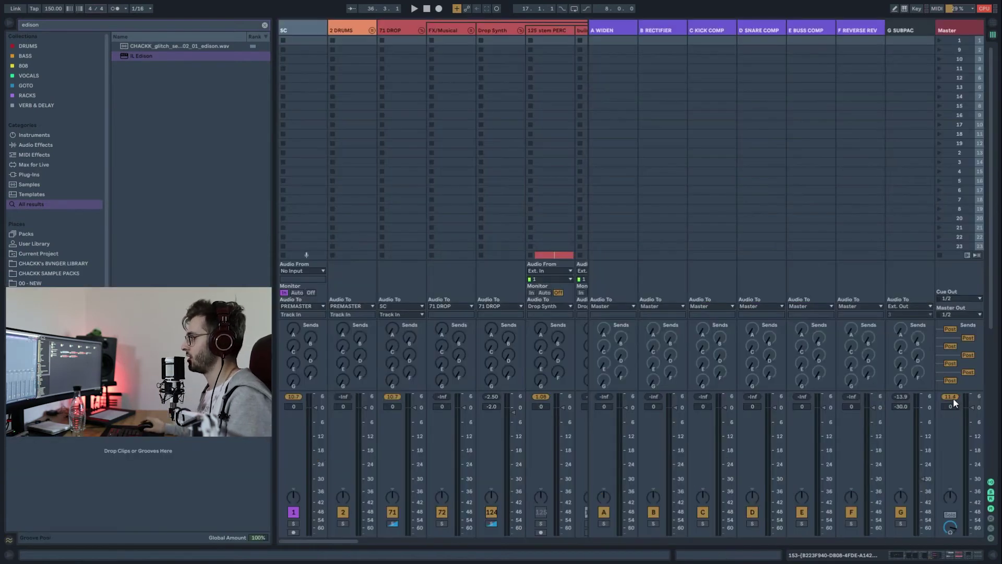
key("Tab")
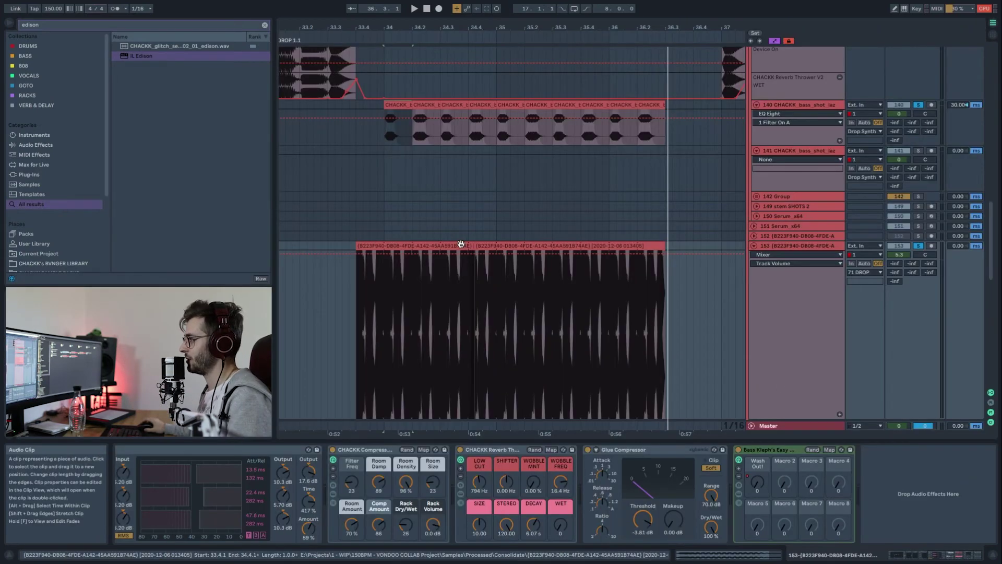
- Collapse track 153 and show the Master track's device chain
scroll(461, 243, "down", 5)
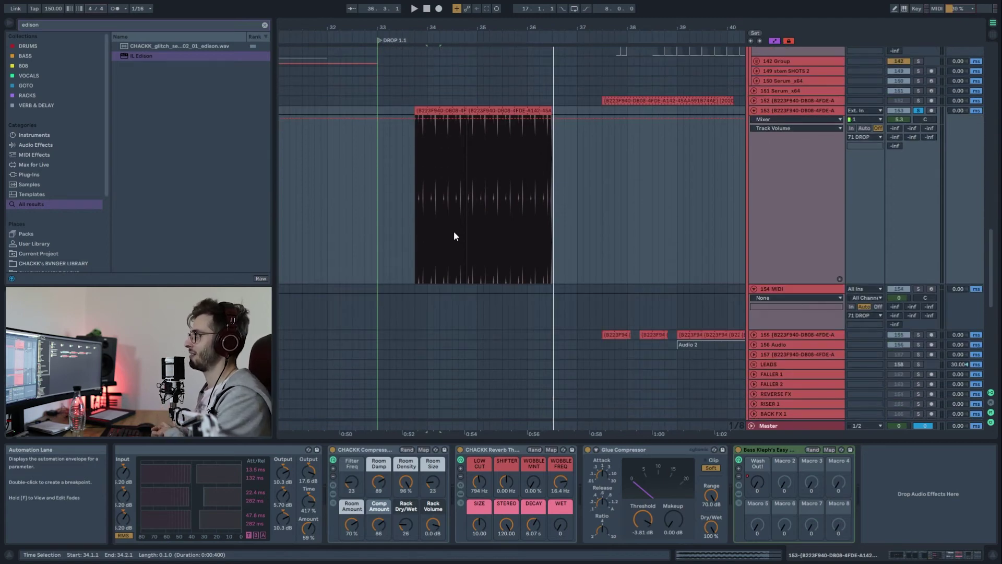
left_click(754, 110)
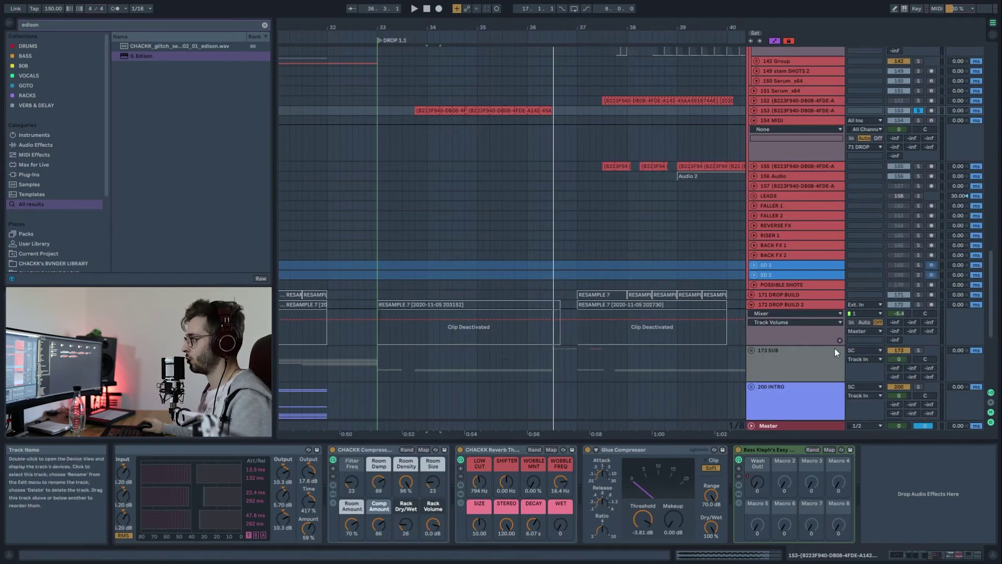
left_click(774, 427)
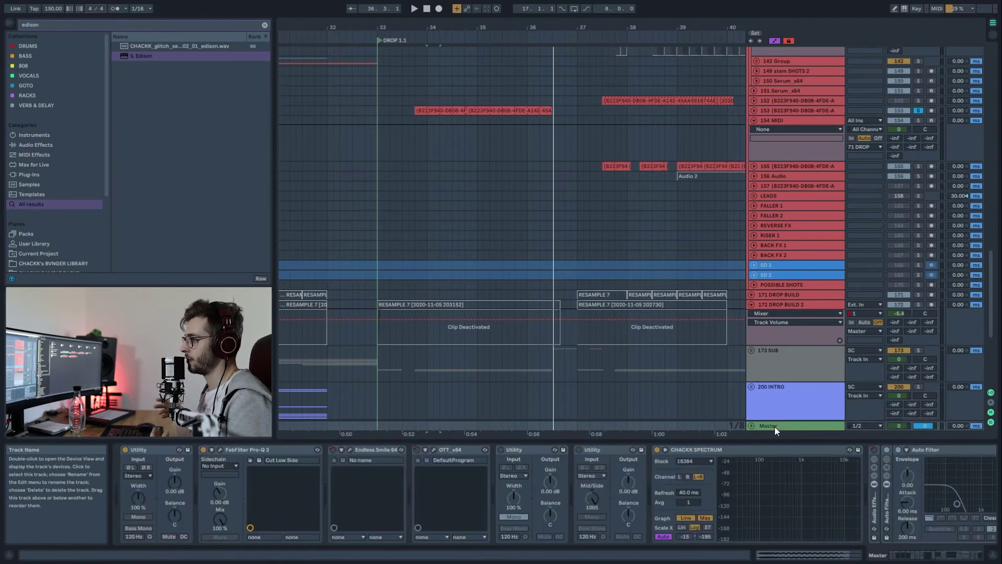
- Play the drop from 33.1.1 and solo the 173 SUB group
left_click(381, 184)
key("space")
scroll(888, 271, "down", 3)
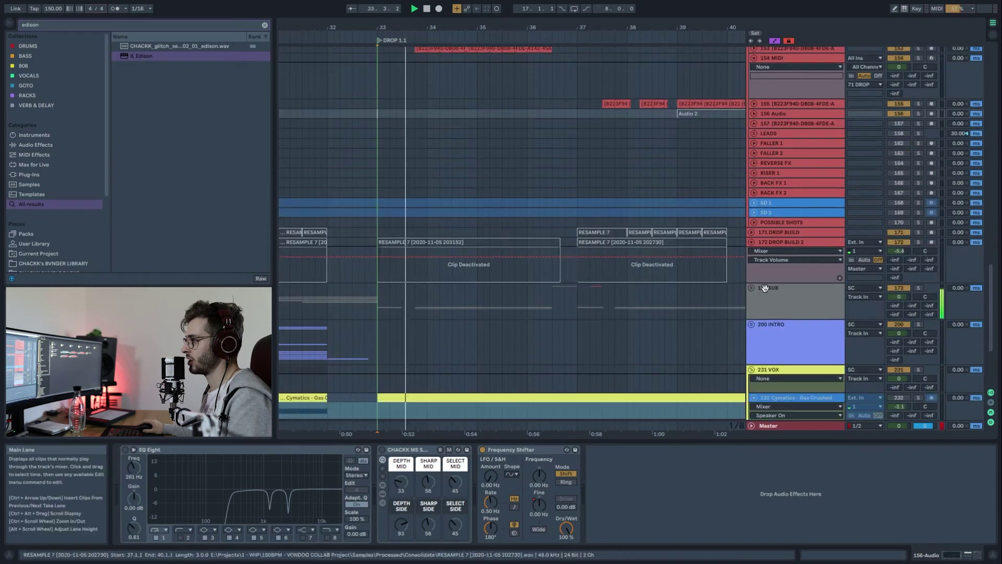
left_click(919, 287)
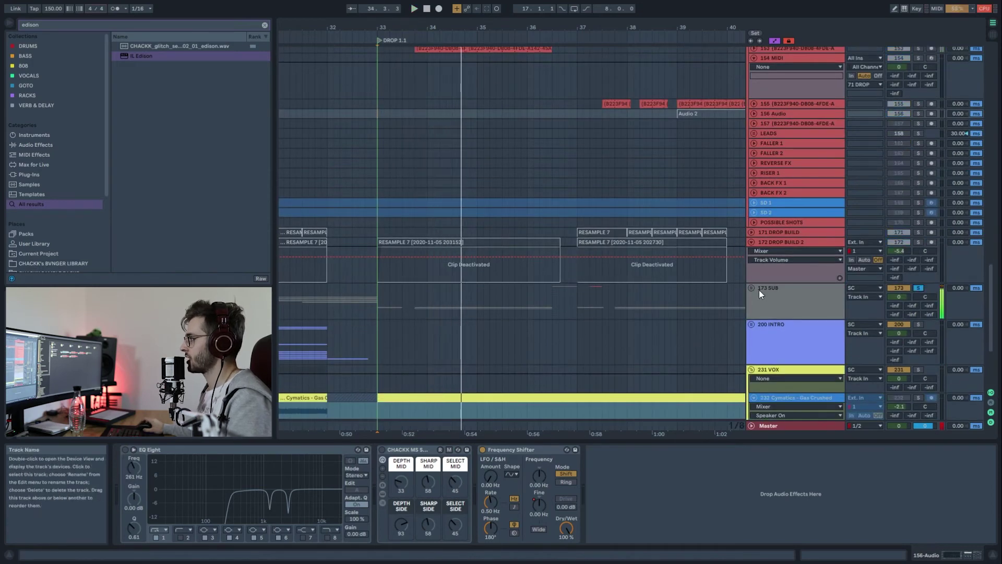
- Unfold the 173 SUB group, solo sub sustain track 195 and then 196, and select 196's long D# clip at 33.4.1
left_click(752, 289)
scroll(655, 243, "down", 10)
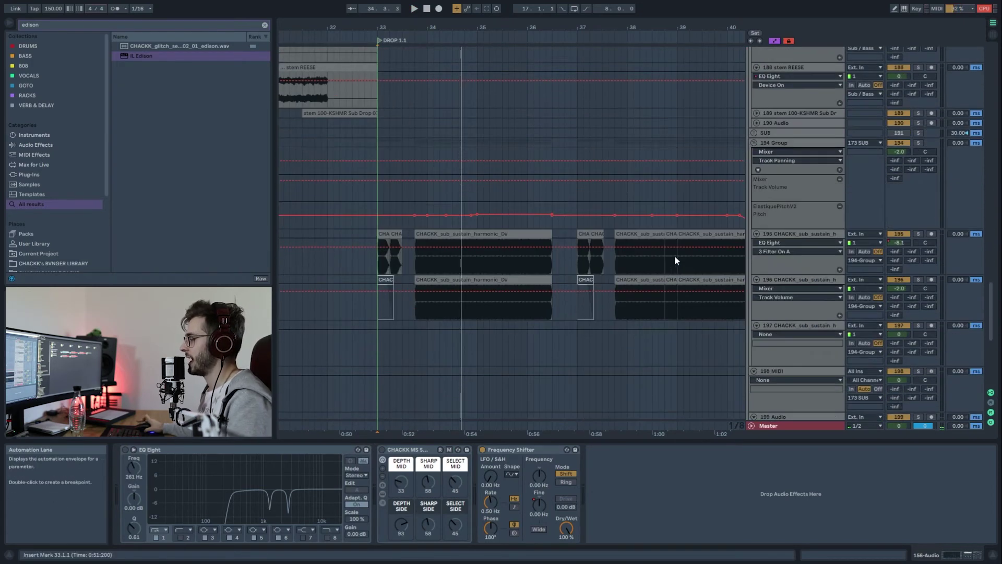
left_click(788, 144)
left_click(797, 233)
left_click(918, 234)
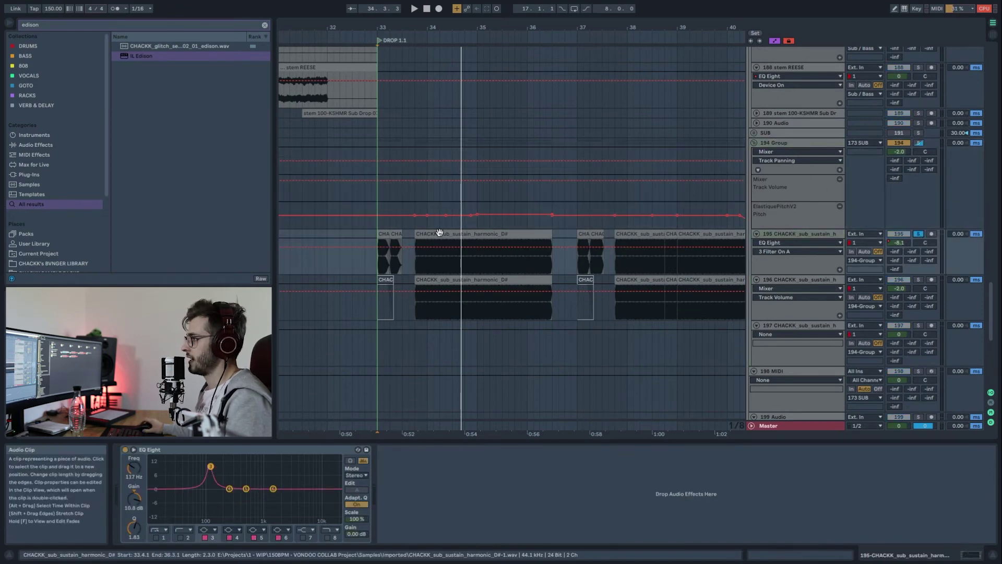
left_click(462, 282)
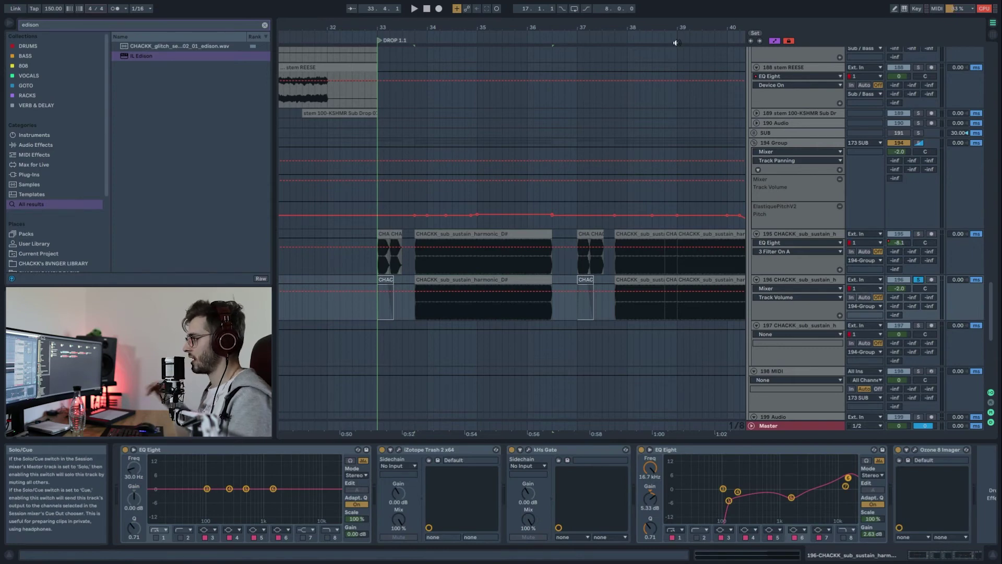
- Search the browser for "sub sustain", sort the results by name, and preview CHACKK_sub_sustain_harmonic samples including E and C#
key("ctrl+f")
type("su")
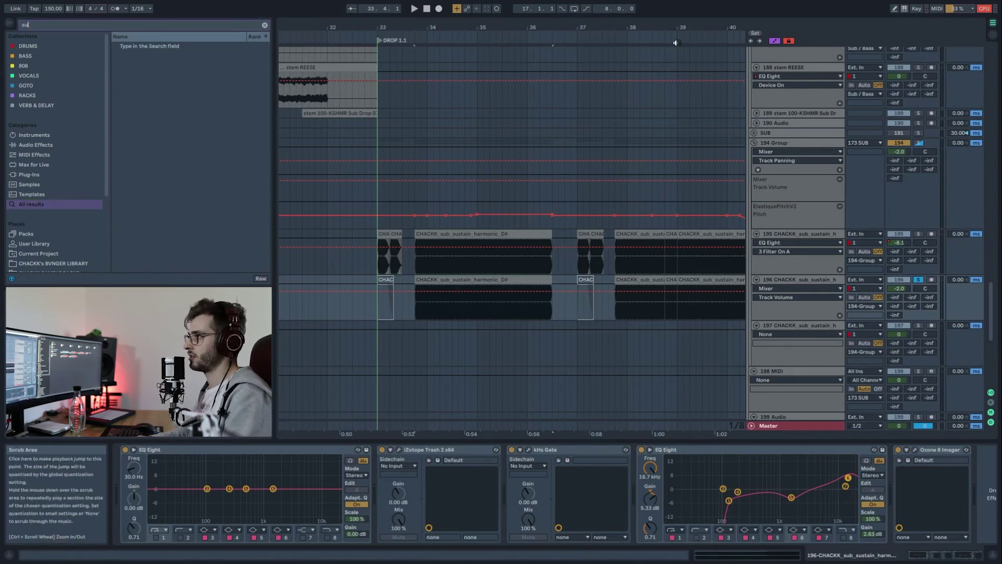
type("b s")
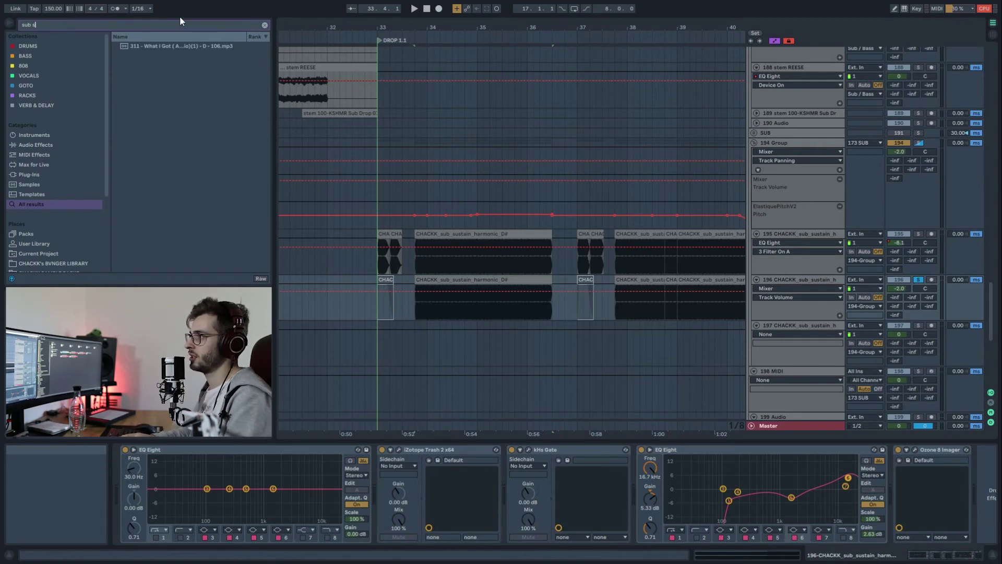
type("tustanustain")
left_click(177, 38)
scroll(179, 94, "down", 5)
left_click(179, 113)
left_click(171, 133)
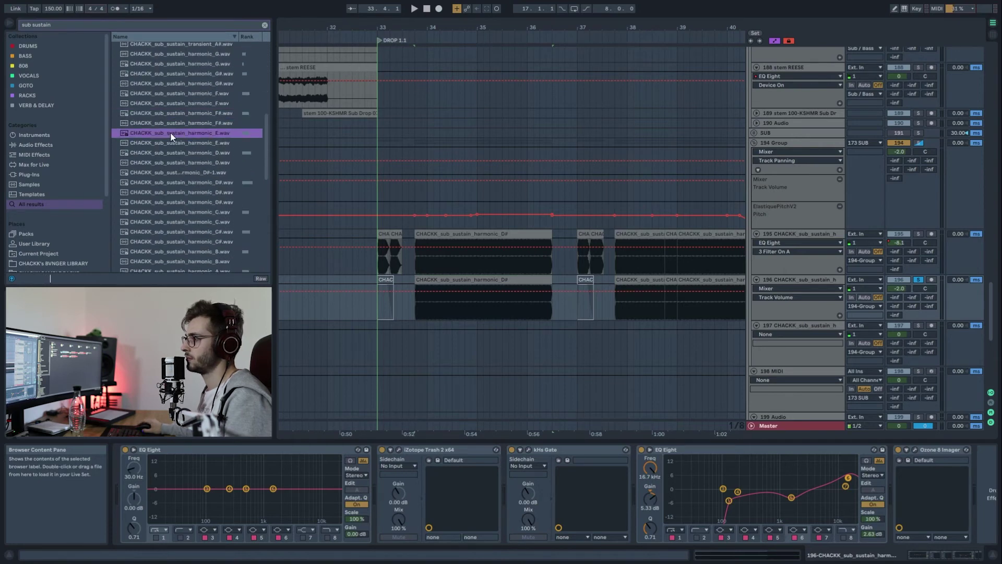
scroll(196, 214, "down", 3)
left_click(183, 201)
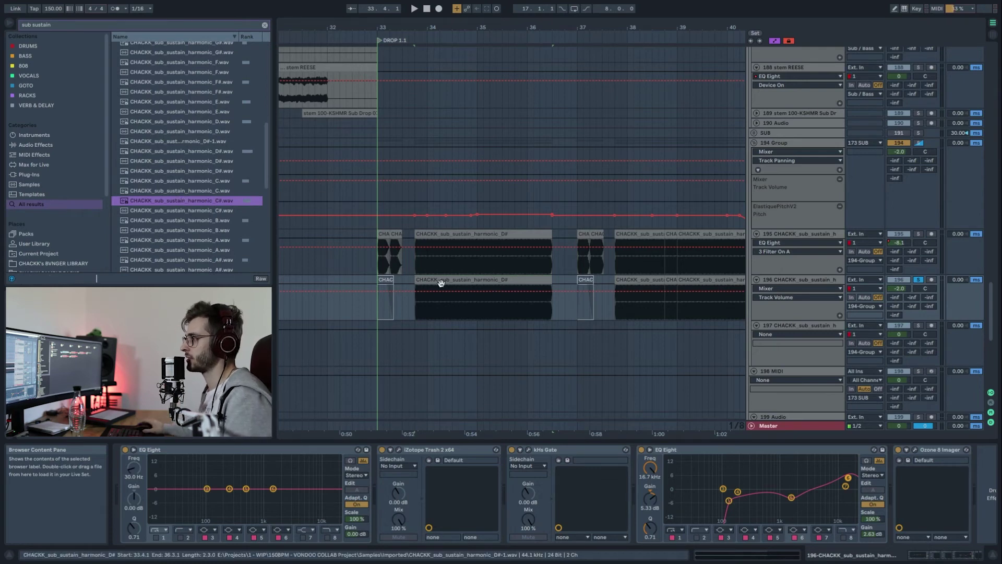
- Inspect the long D# harmonic clip's waveform on track 196 up close and play it soloed
left_click(441, 282)
key("z")
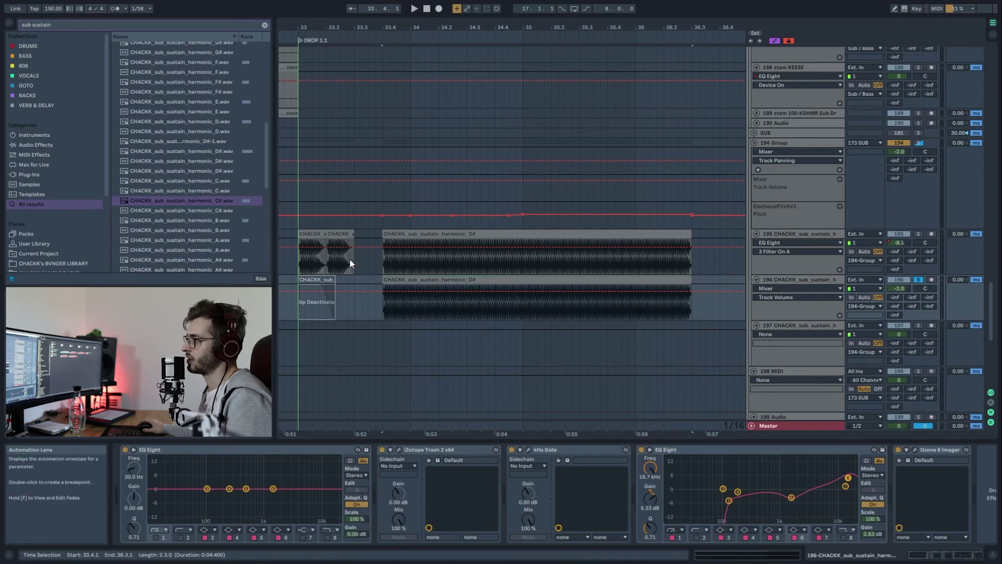
scroll(352, 264, "up", 5)
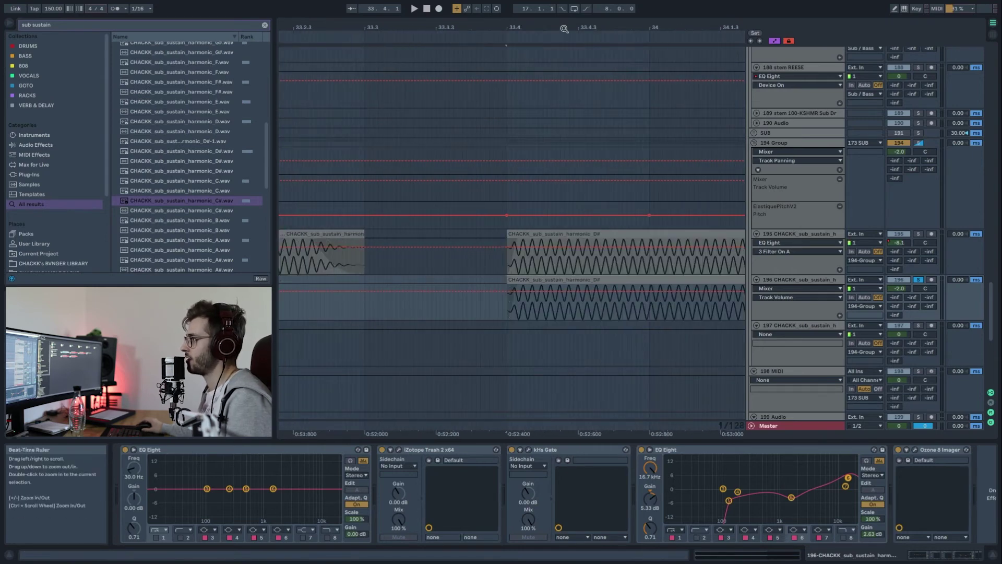
scroll(409, 27, "down", 4)
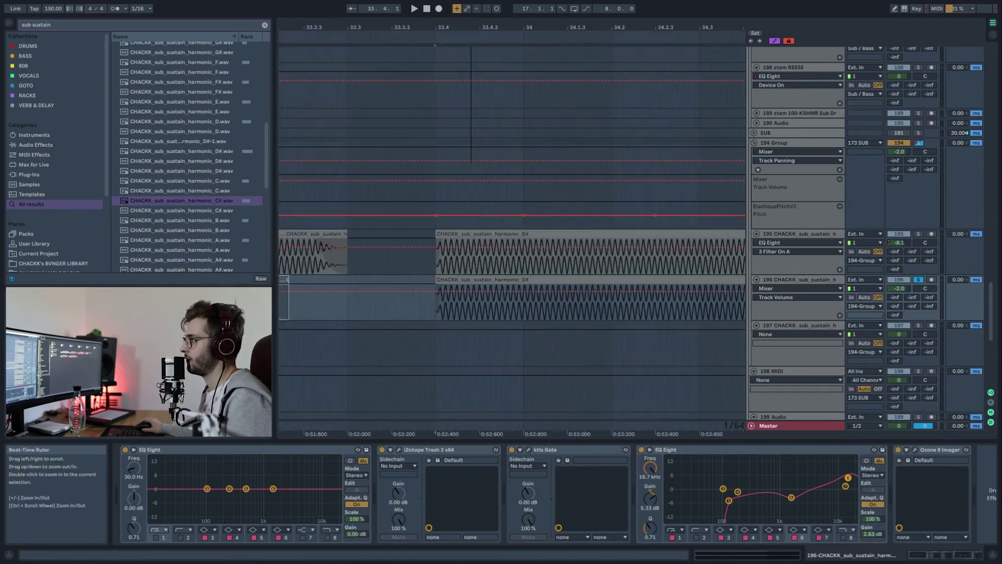
left_click(918, 280)
key("space")
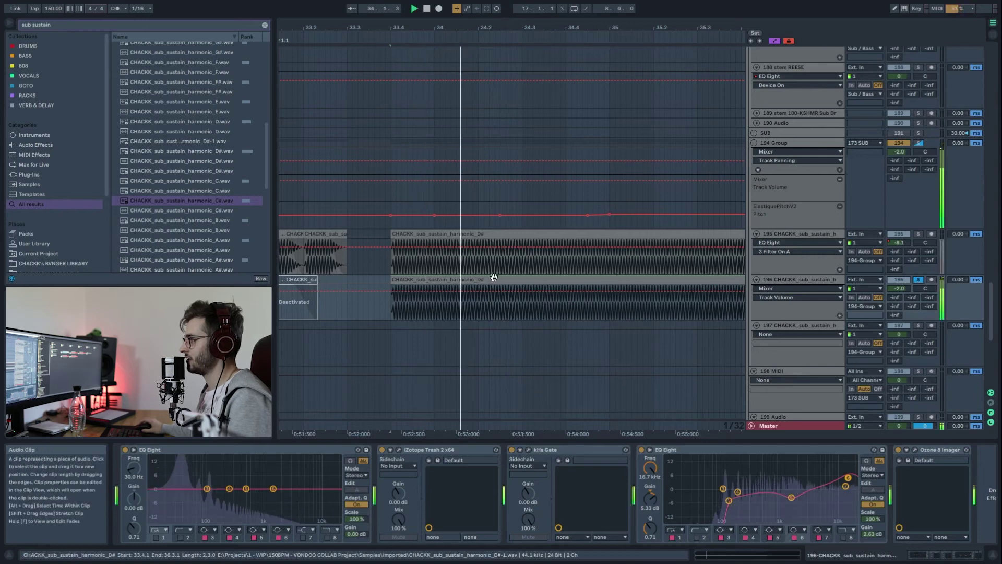
- Solo track 195, show its EQ Eight, and replay its D# clip from 33.4.1
left_click(918, 234)
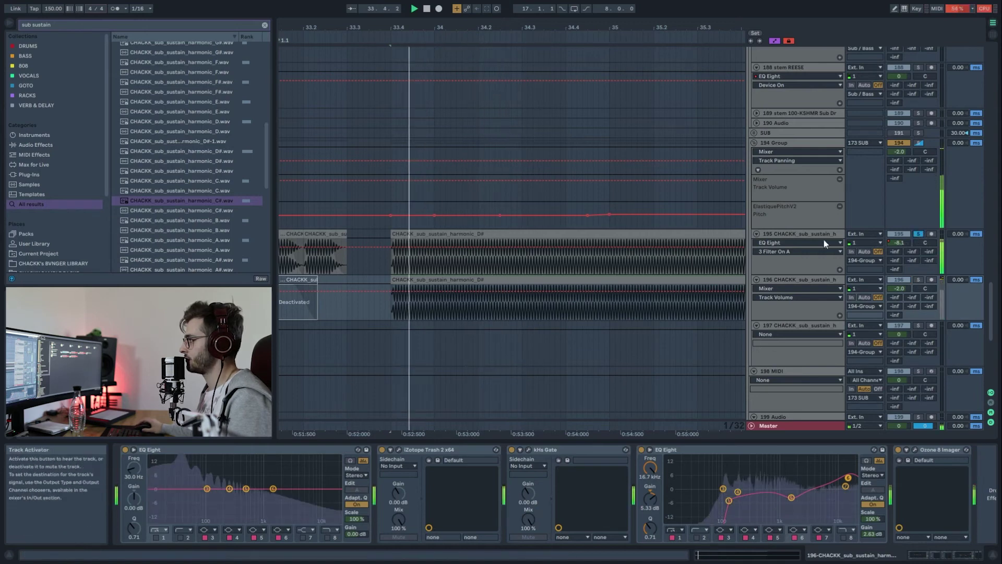
left_click(794, 233)
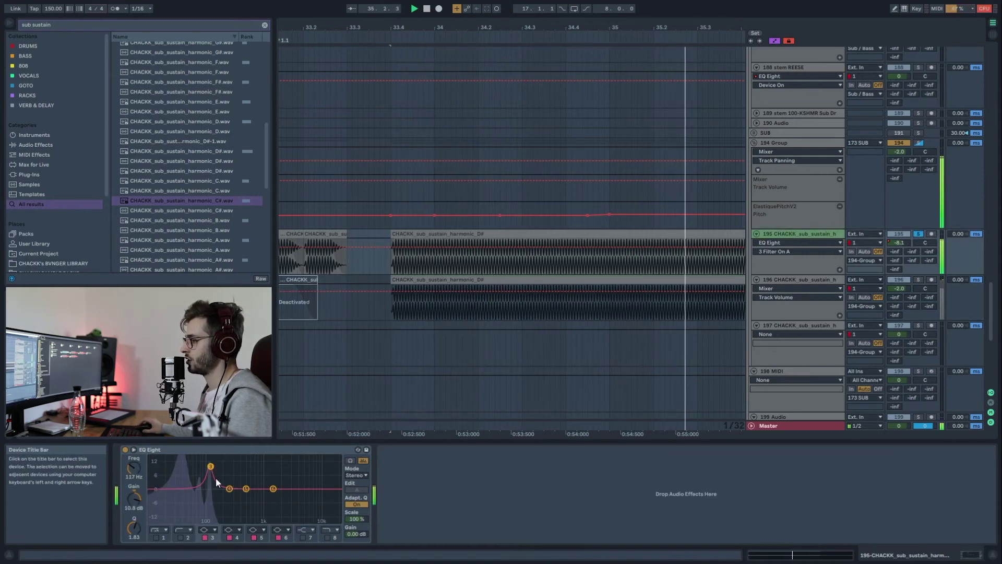
key("space")
key("space")
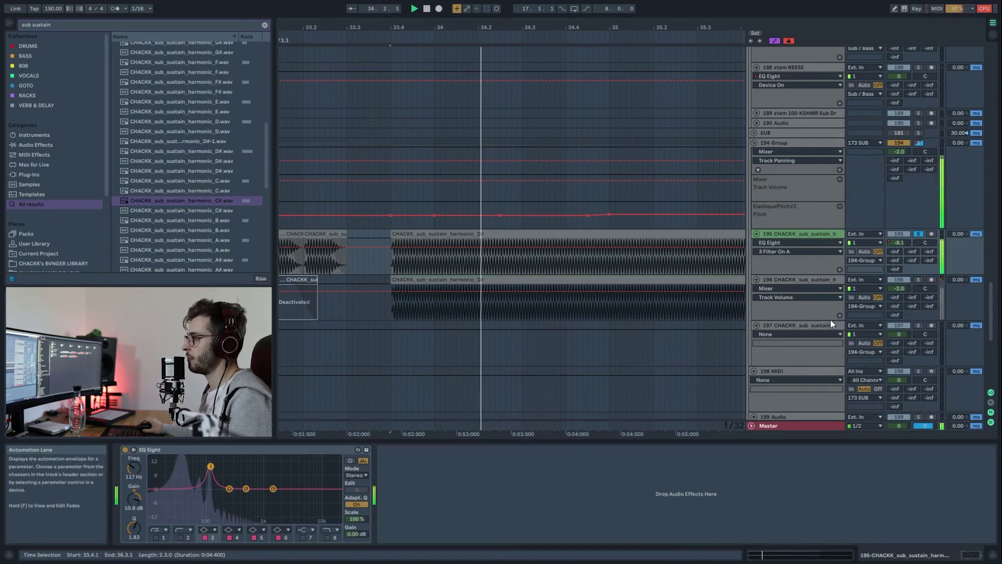
- Solo track 196 for comparison, show its device chain, and stop playback
left_click(918, 280)
left_click(780, 278)
key("space")
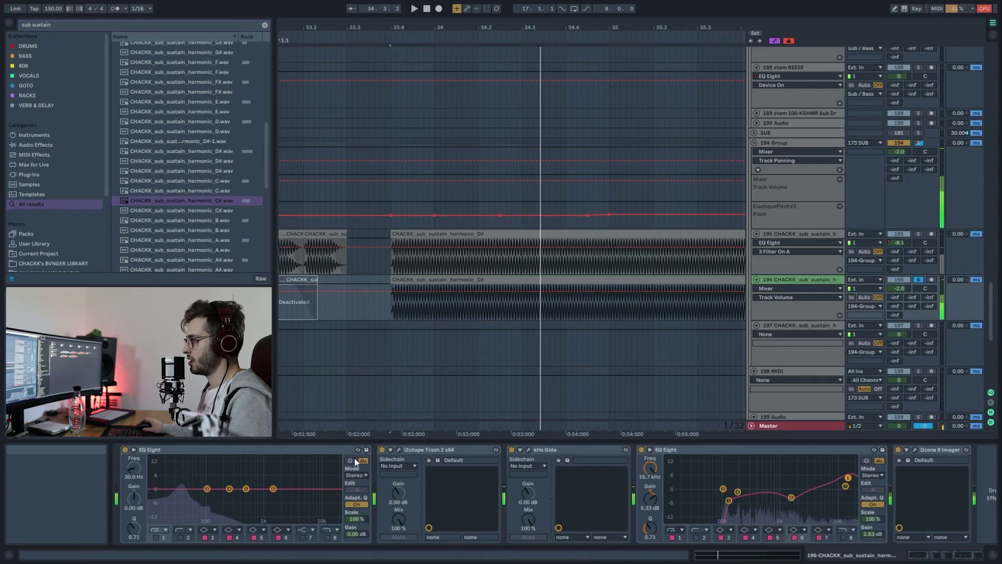
- Open iZotope Trash 2 on track 196, dismiss its preset manager, view the distortion shape during playback, and close the plug-in window
left_click(397, 451)
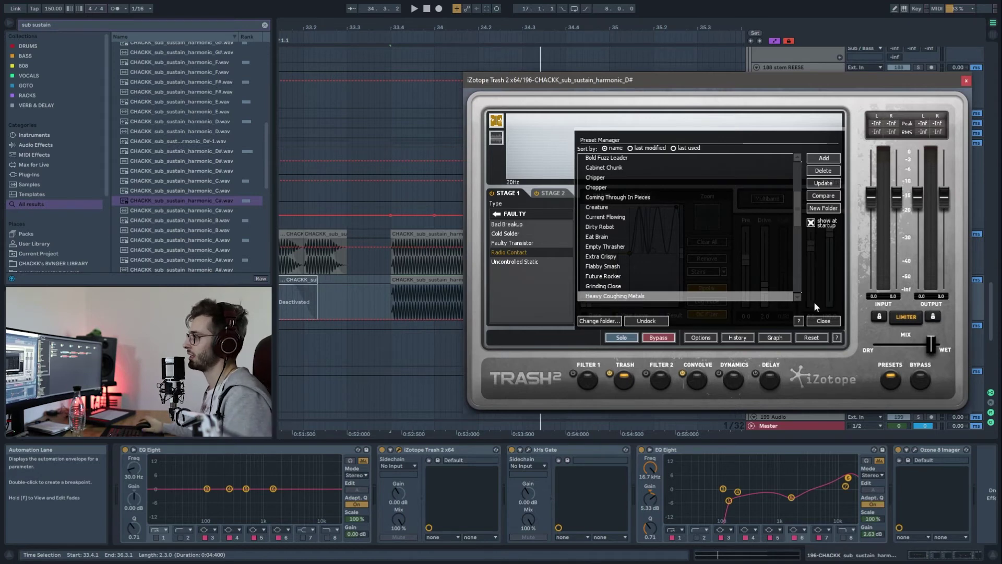
left_click(817, 321)
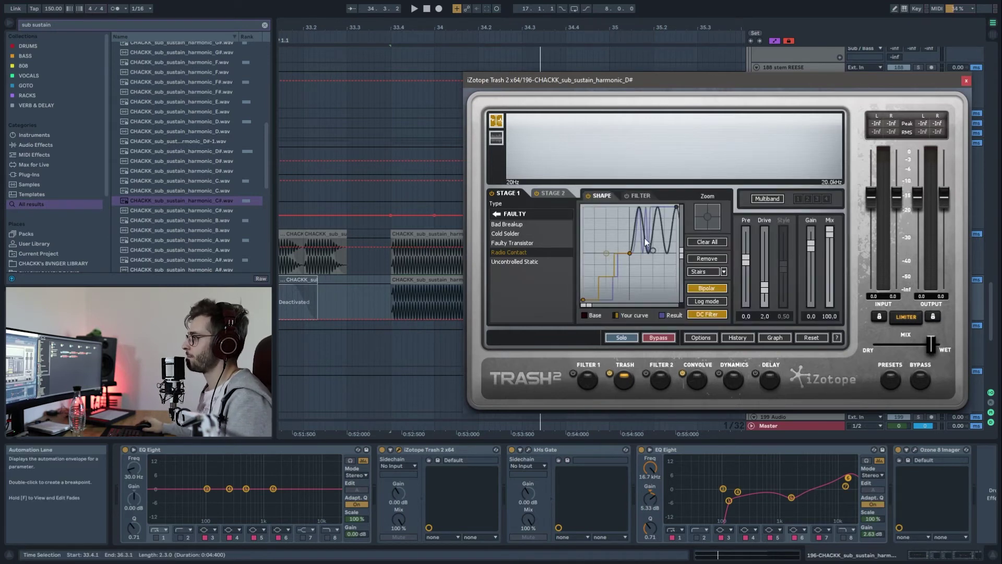
left_click_drag(788, 86, 657, 59)
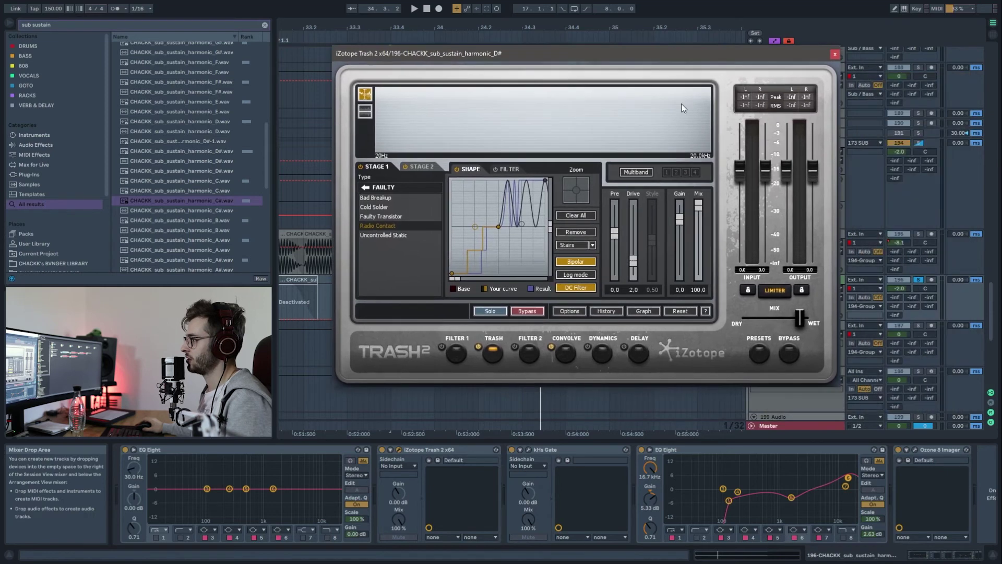
key("space")
left_click(835, 54)
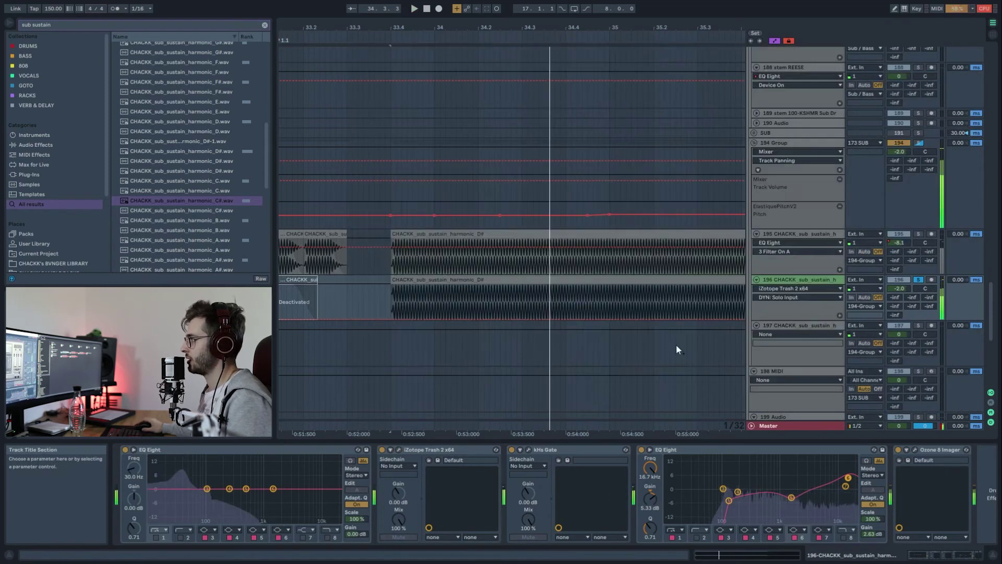
- Audition track 196 from 33.4.1 with kHs Gate bypassed, stop playback, and turn the gate back on
key("space")
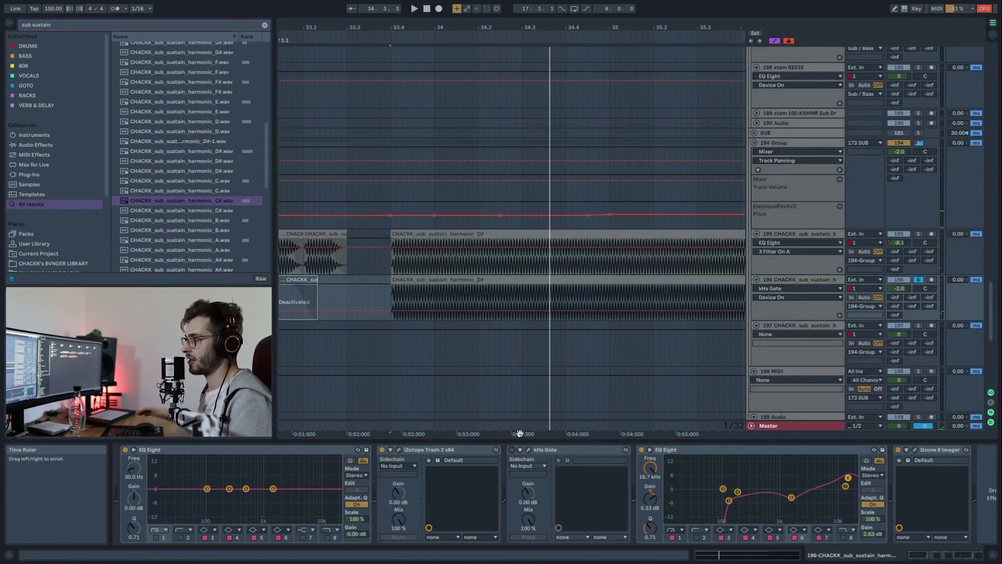
key("space")
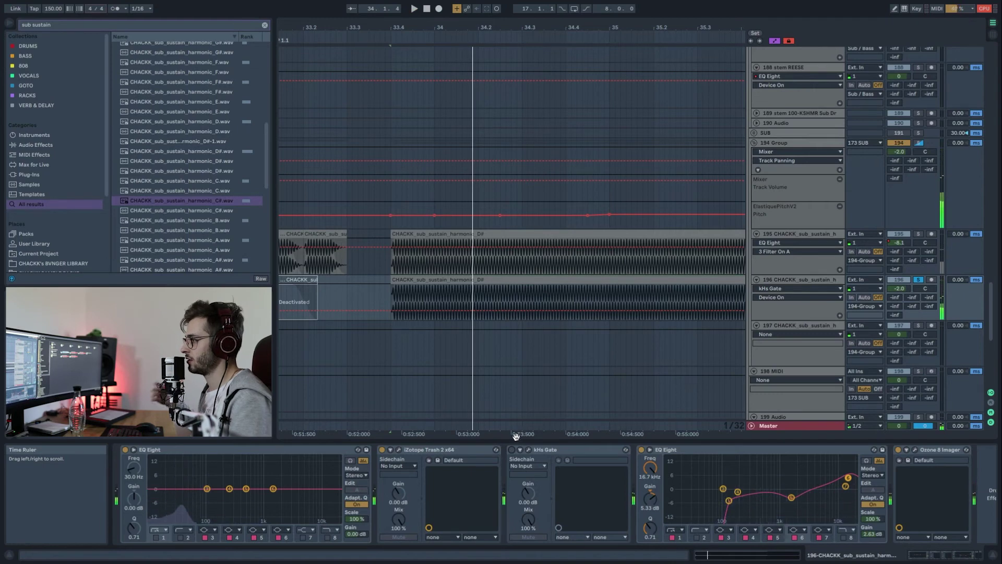
key("space")
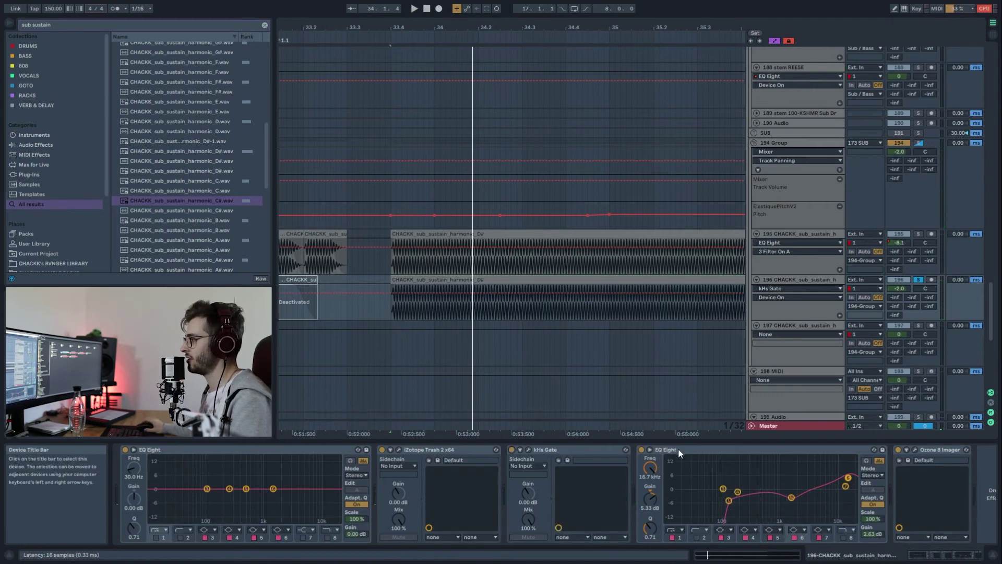
- Open Ozone 8 Imager on track 196, view its stereo width bands and vectorscope during playback, and close the plug-in window
left_click(915, 451)
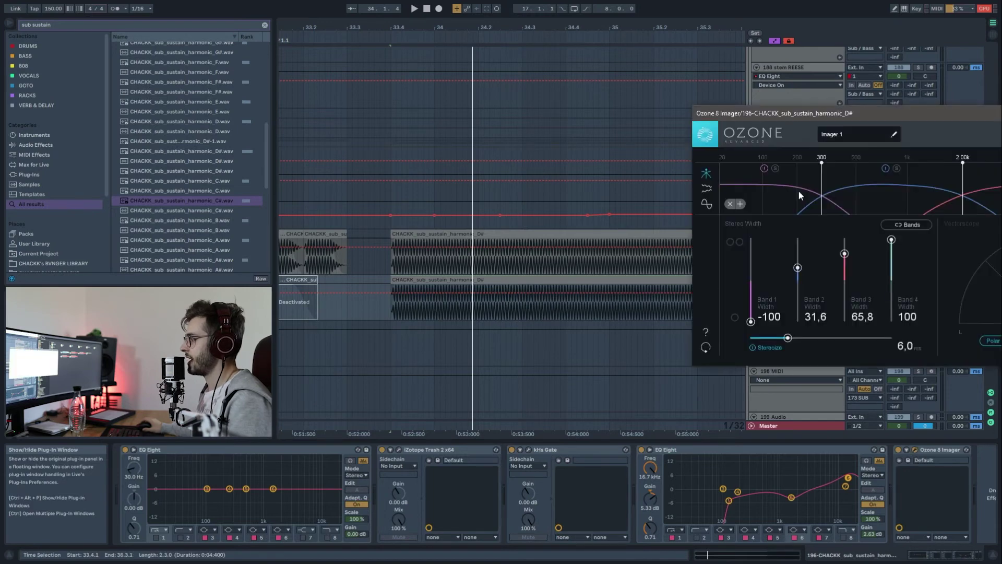
left_click_drag(890, 107, 492, 101)
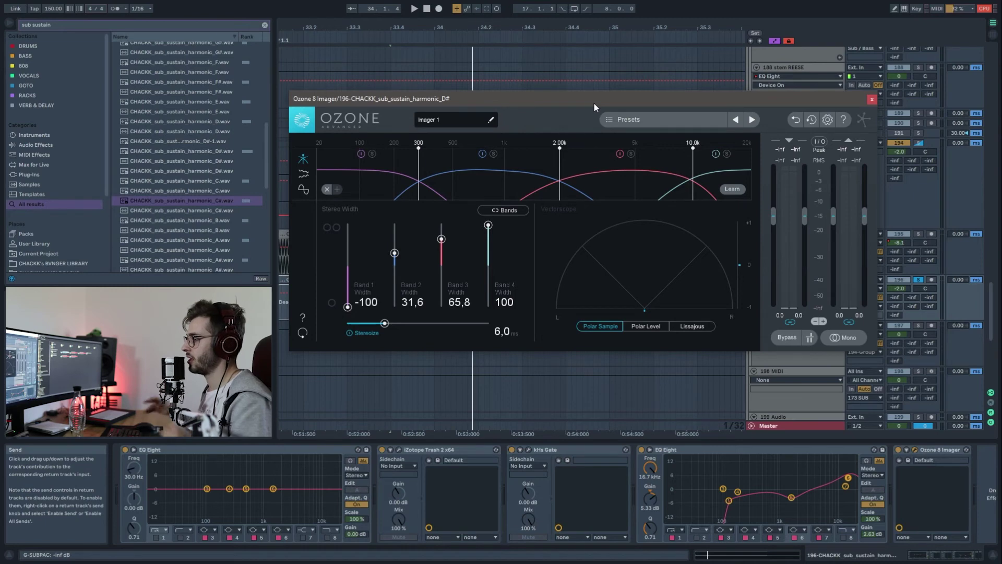
key("space")
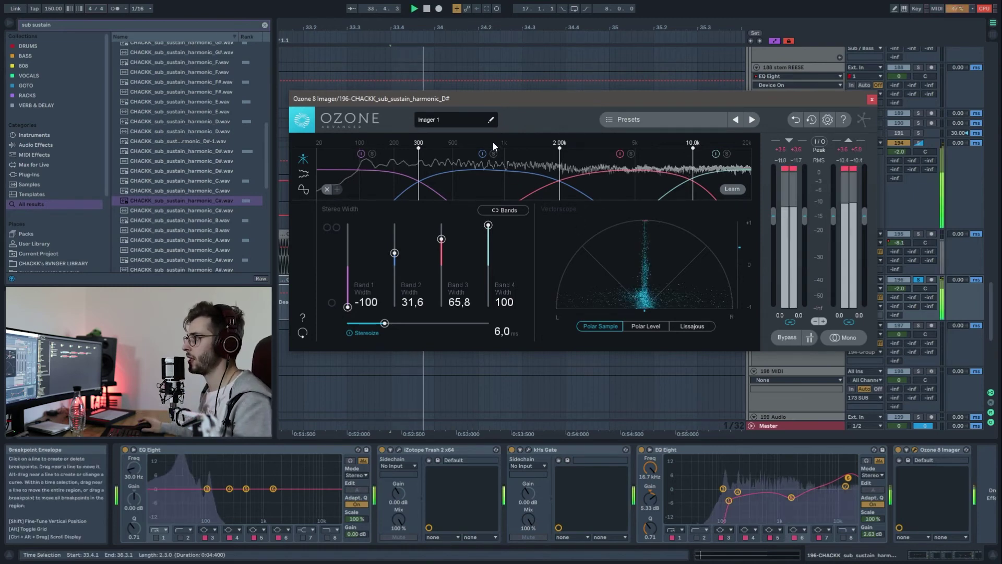
key("space")
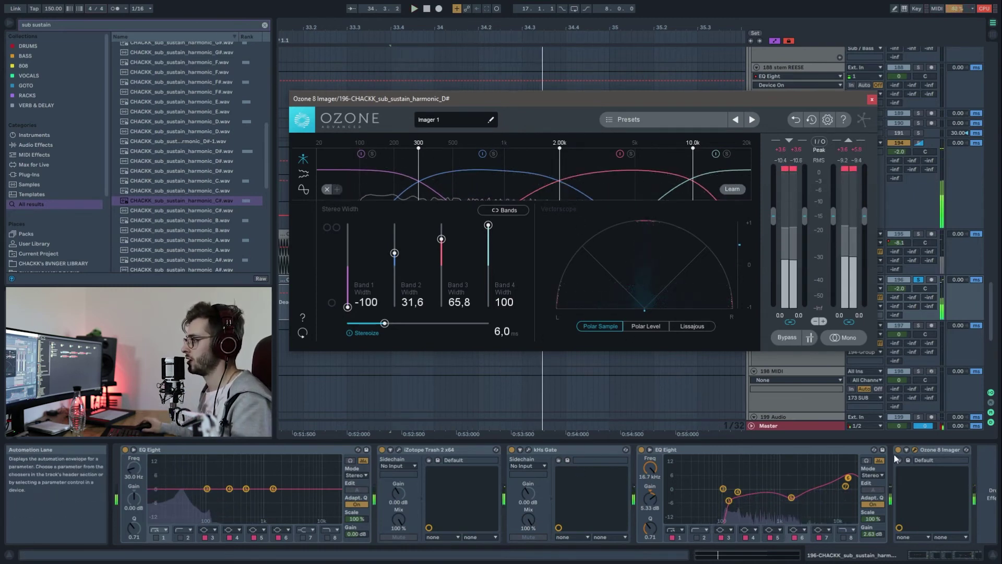
left_click(872, 99)
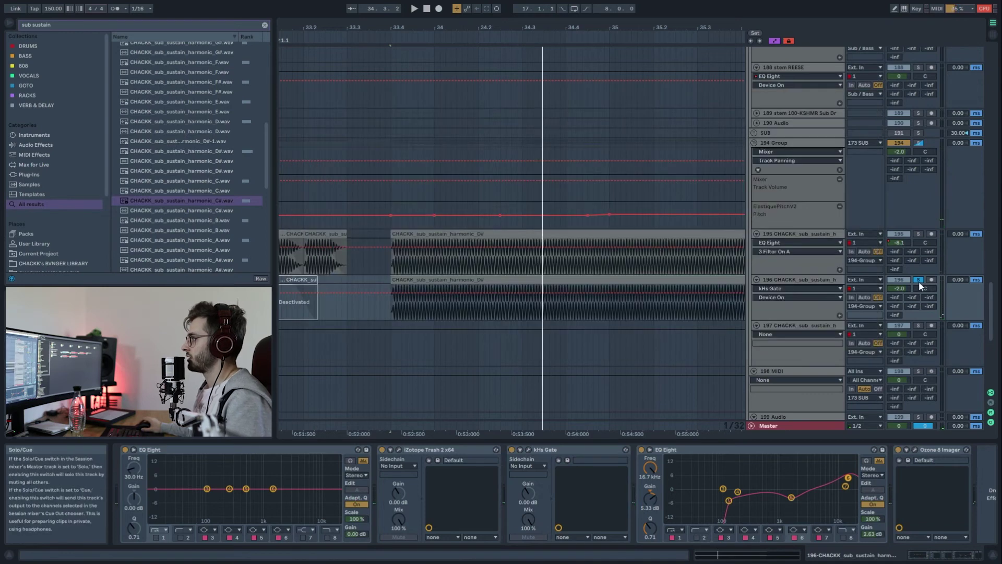
- Solo track 195 together with track 196, audition both sub layers from 33.4.1, and clear the solos
left_click(919, 234)
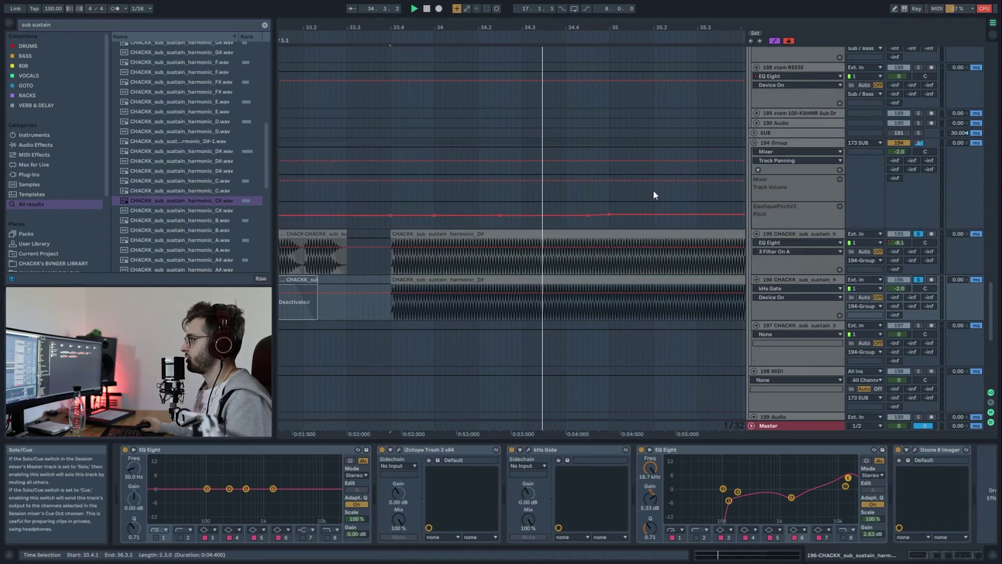
key("space")
left_click_drag(670, 27, 539, 15)
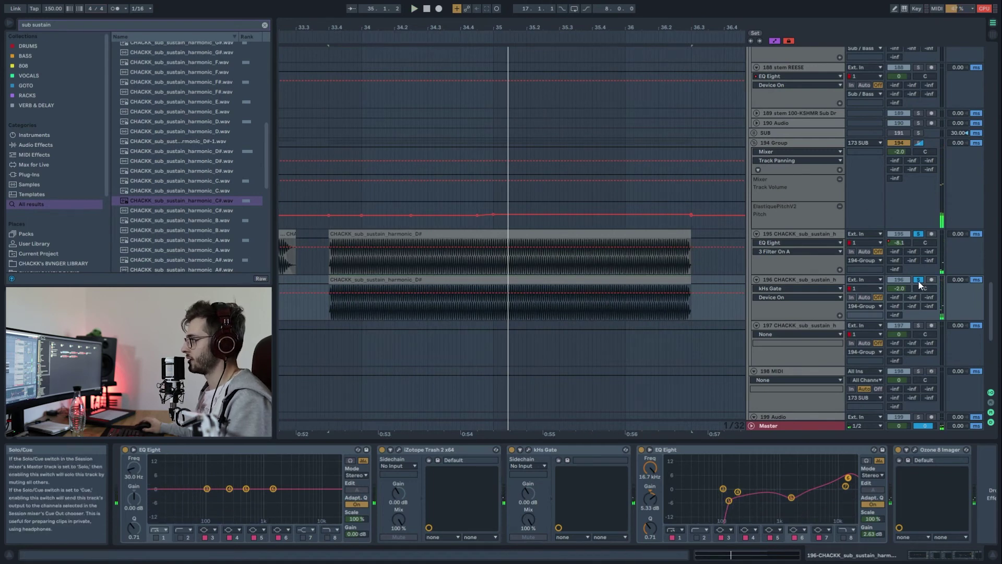
scroll(517, 261, "down", 5)
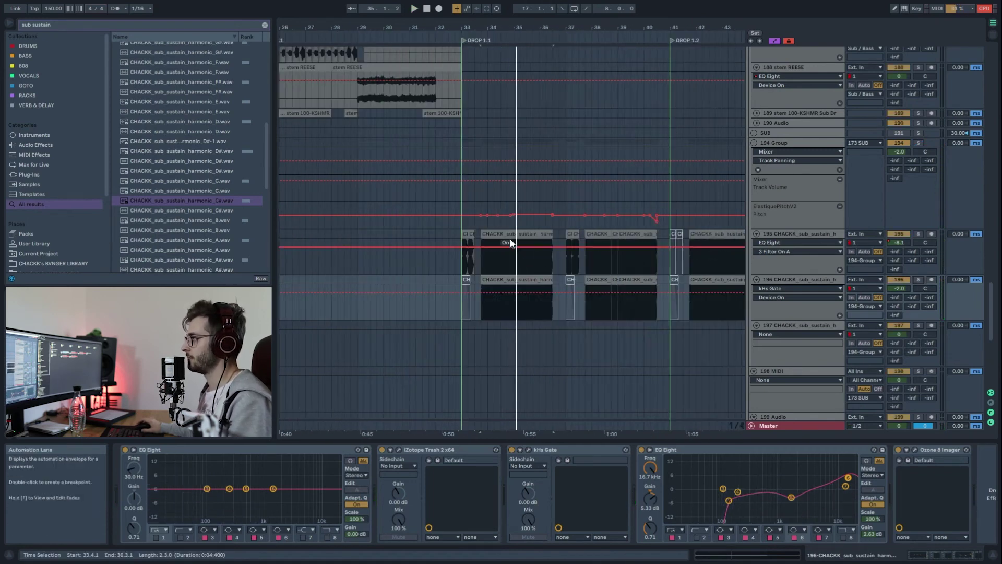
scroll(507, 226, "up", 3)
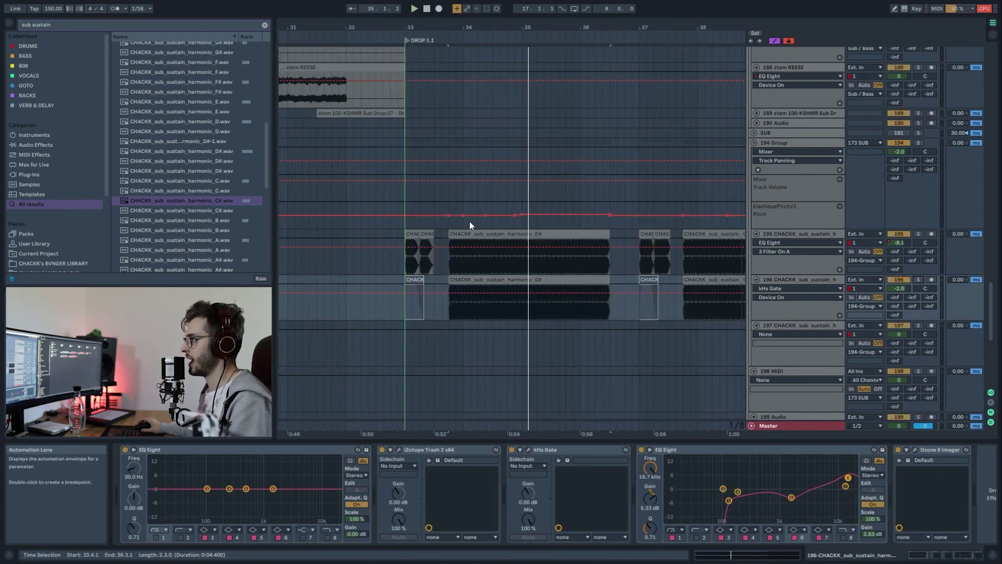
- Show the 194 Group's EQ Eight and ElastiquePitchV2 chain, place the insert marker at 33.1.1, and fold the group
left_click(774, 143)
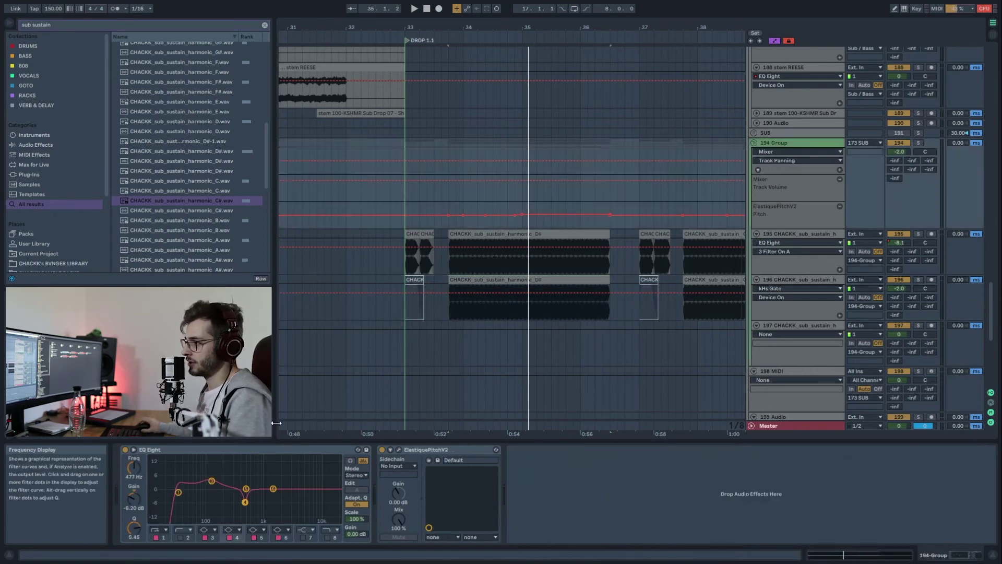
left_click(403, 197)
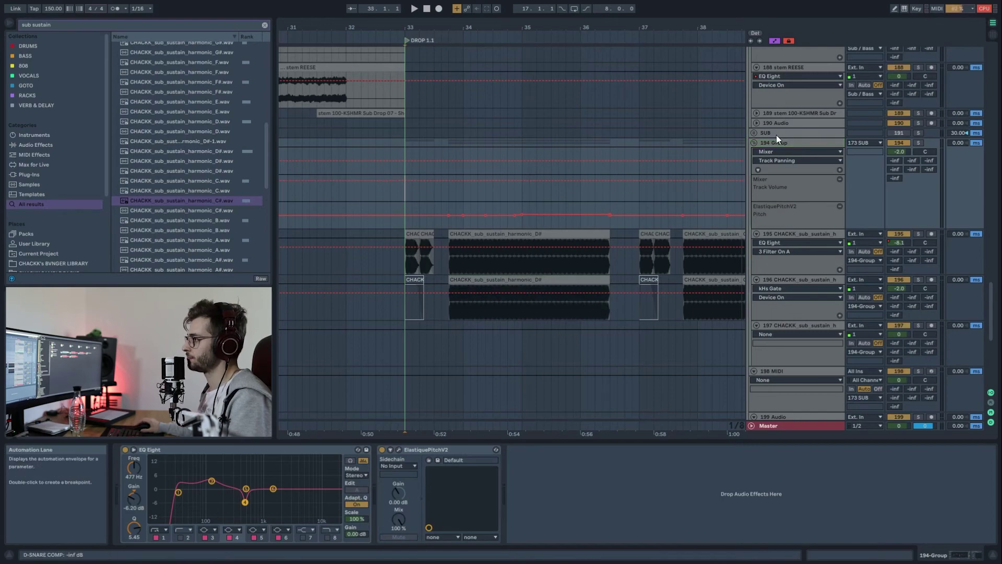
left_click(754, 143)
- Unfold the 2 DRUMS group and its Drums subgroup at the start of DROP 1.1
scroll(682, 222, "down", 2)
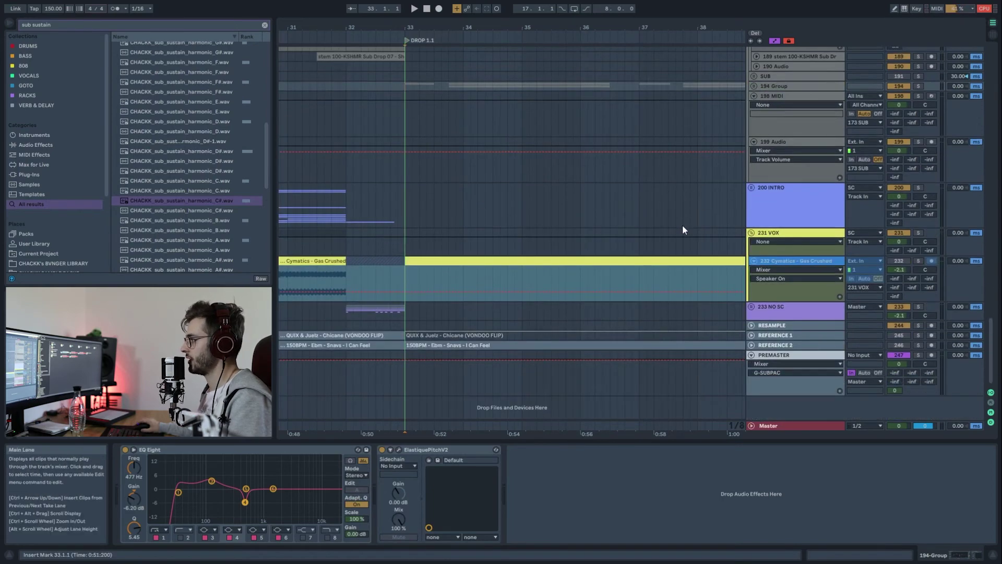
scroll(682, 226, "up", 3)
left_click_drag(991, 353, 932, 79)
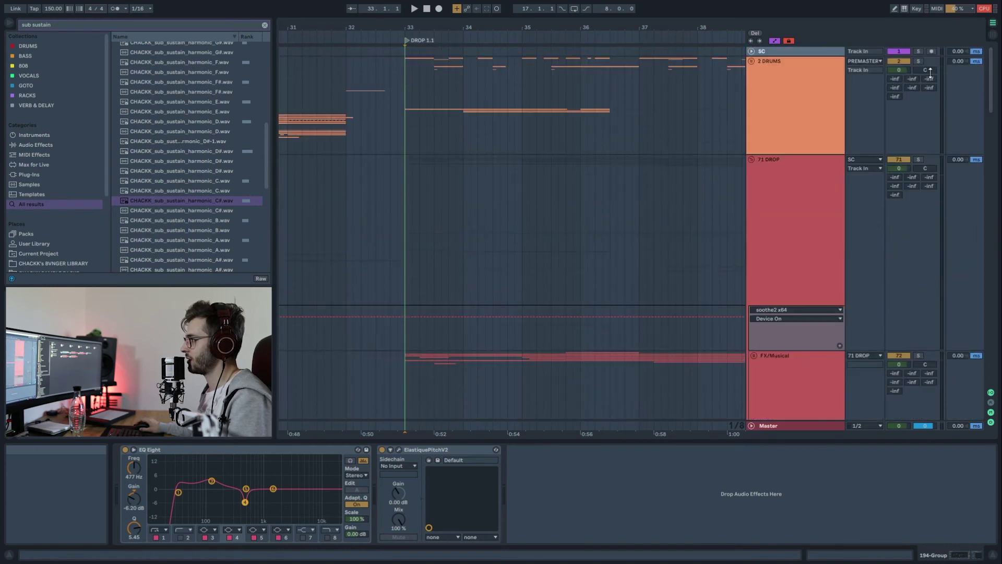
left_click(753, 64)
left_click(757, 165)
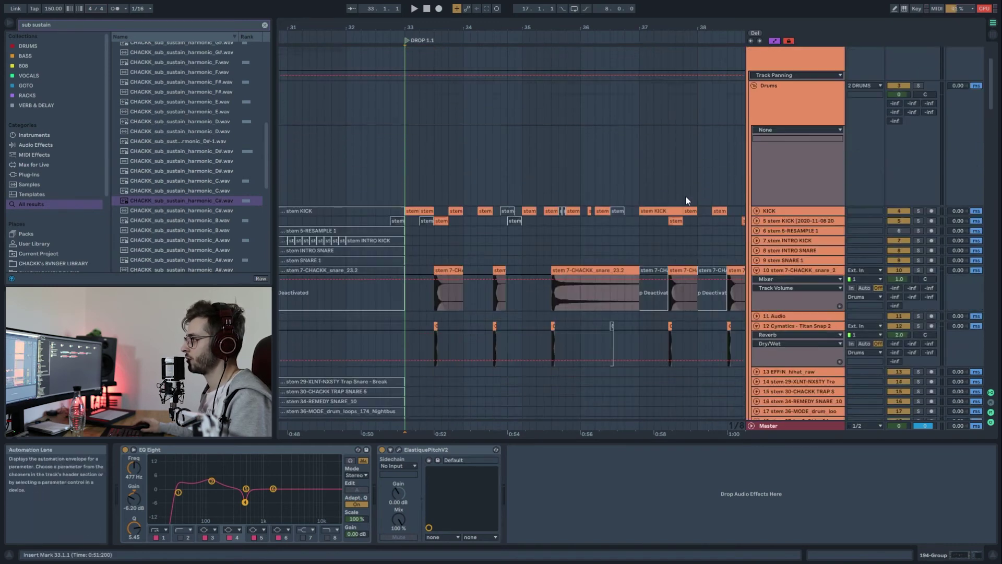
scroll(451, 212, "up", 5)
left_click_drag(360, 31, 473, 24)
- Unfold the KICK track, audition it soloed from 33.1.1, and add track 5 stem KICK to the solo
left_click(757, 211)
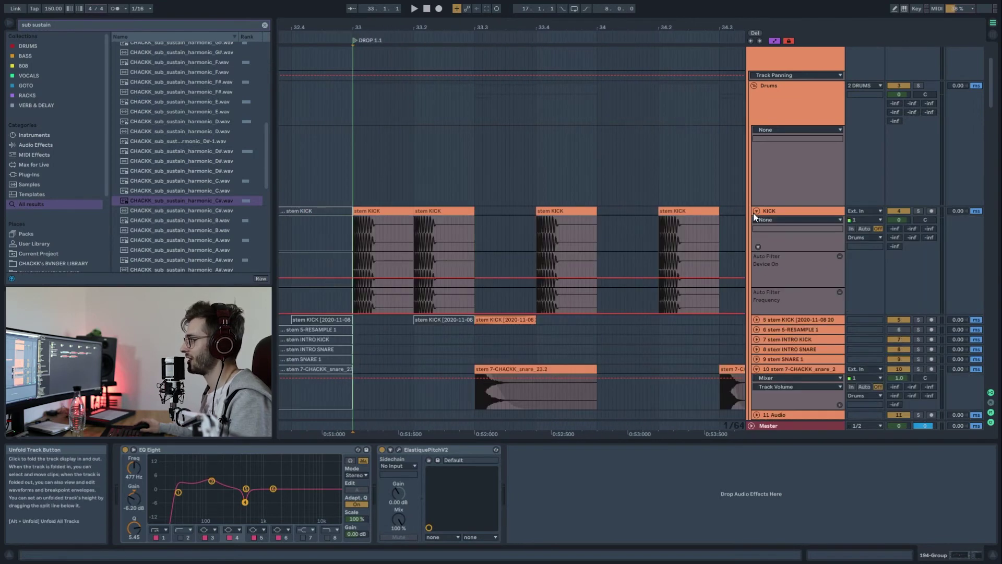
left_click(414, 227)
left_click(918, 211)
key("space")
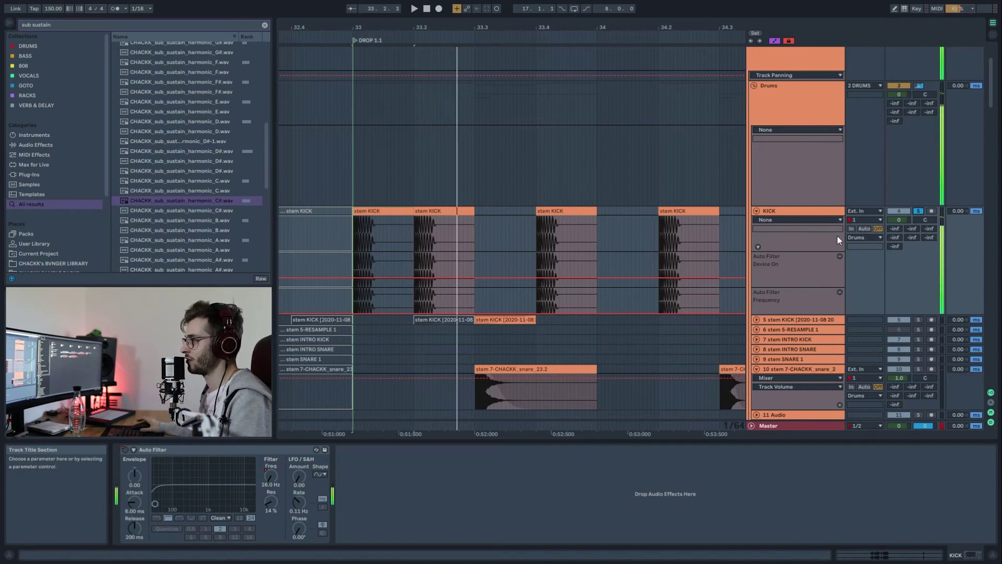
left_click(918, 320)
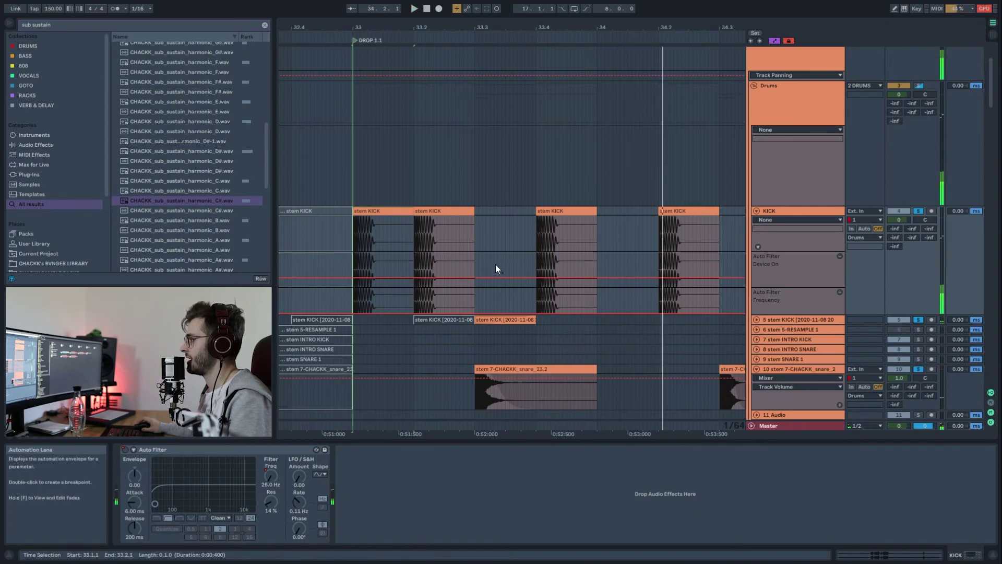
- Add snare track 10 and Titan Snap track 12 to the solo, play from 33.1.1, and unfold the MAIN group
scroll(496, 265, "down", 8)
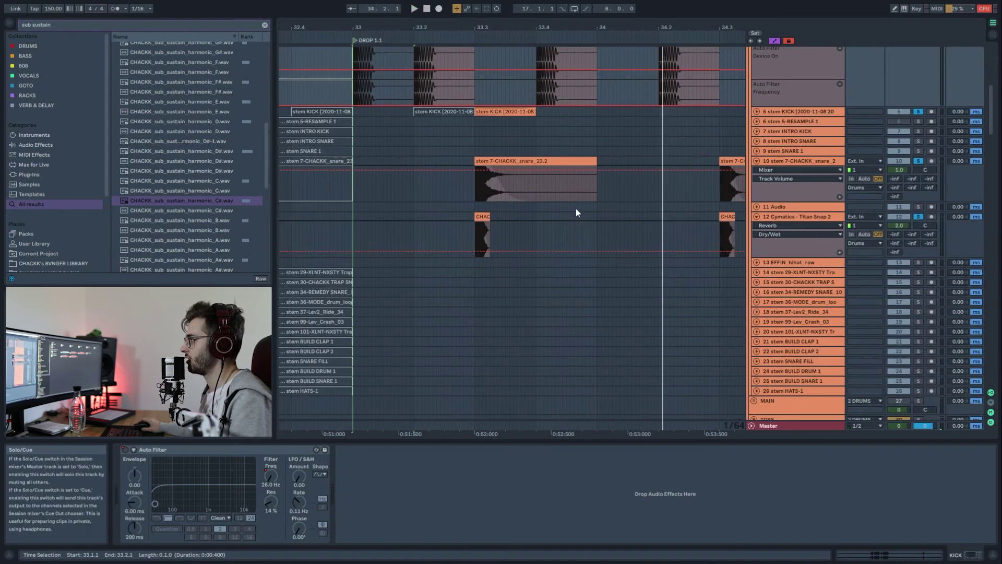
scroll(583, 209, "down", 6)
key("space")
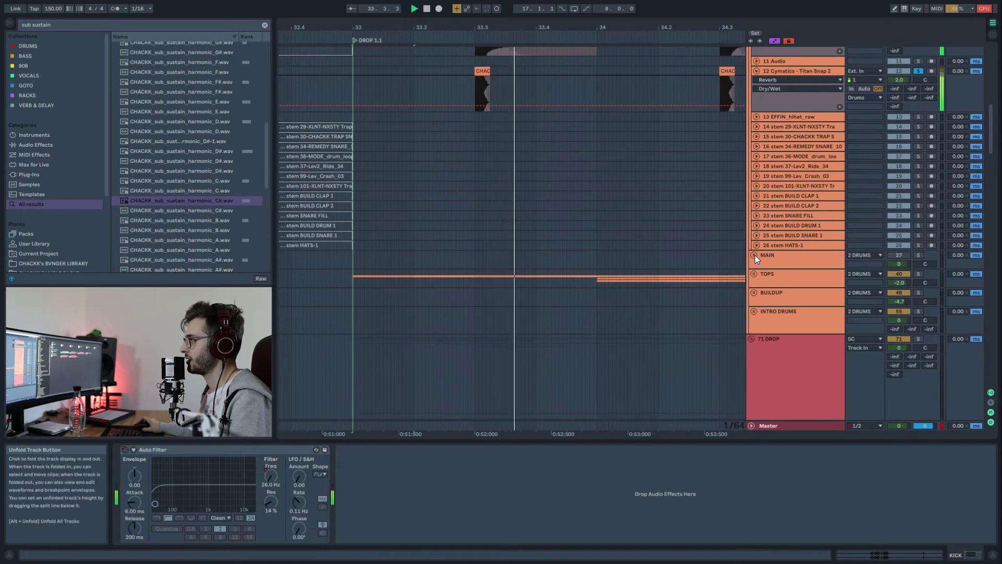
left_click(755, 256)
scroll(754, 256, "down", 8)
scroll(747, 258, "up", 10)
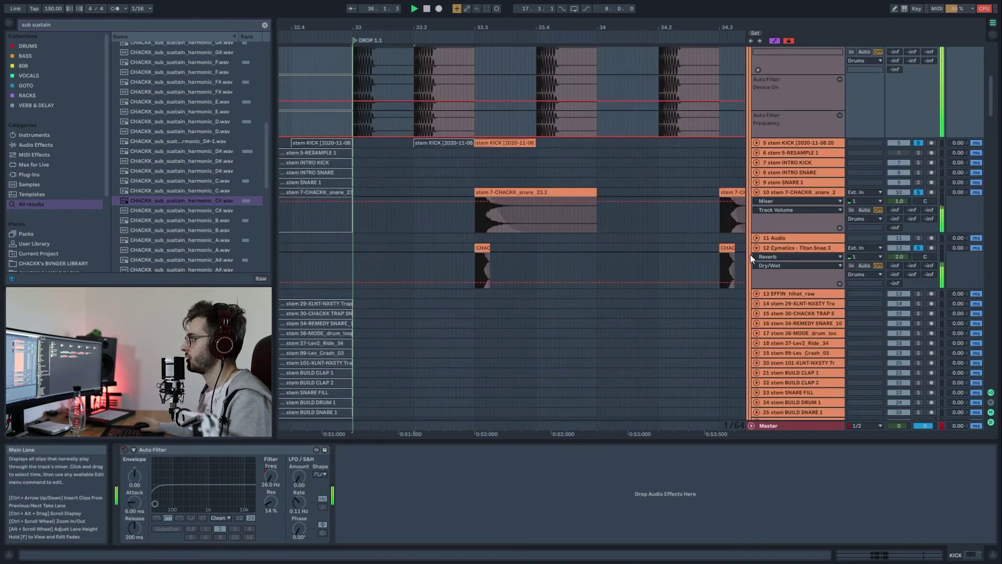
- Clear the drum solos and play DROP 1.1 from 33.1.1 with the kick and snare clips in view
scroll(750, 255, "up", 3)
left_click_drag(606, 26, 365, 6)
scroll(453, 362, "down", 6)
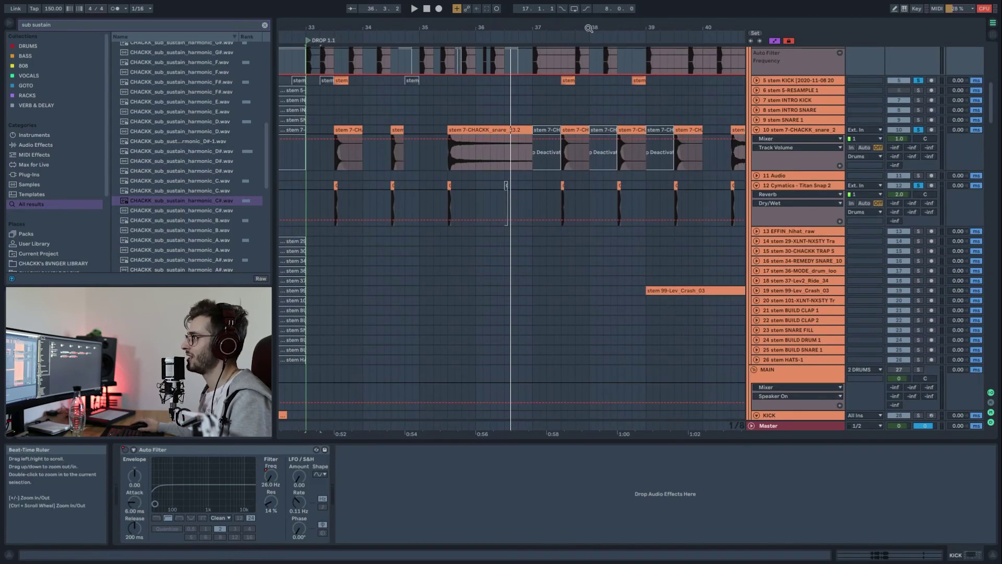
left_click_drag(589, 28, 556, 27)
key("space")
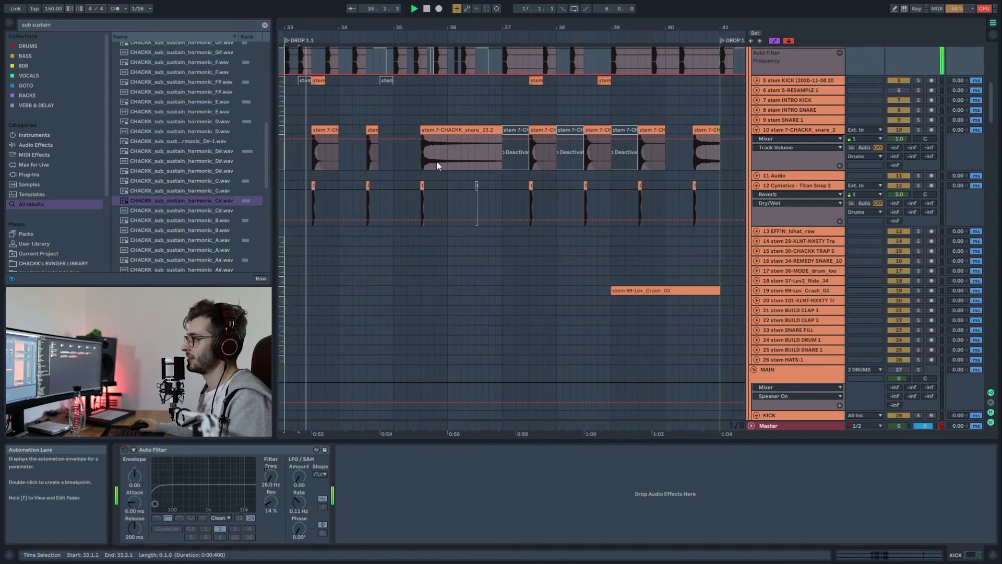
scroll(775, 180, "up", 4)
scroll(787, 155, "up", 6)
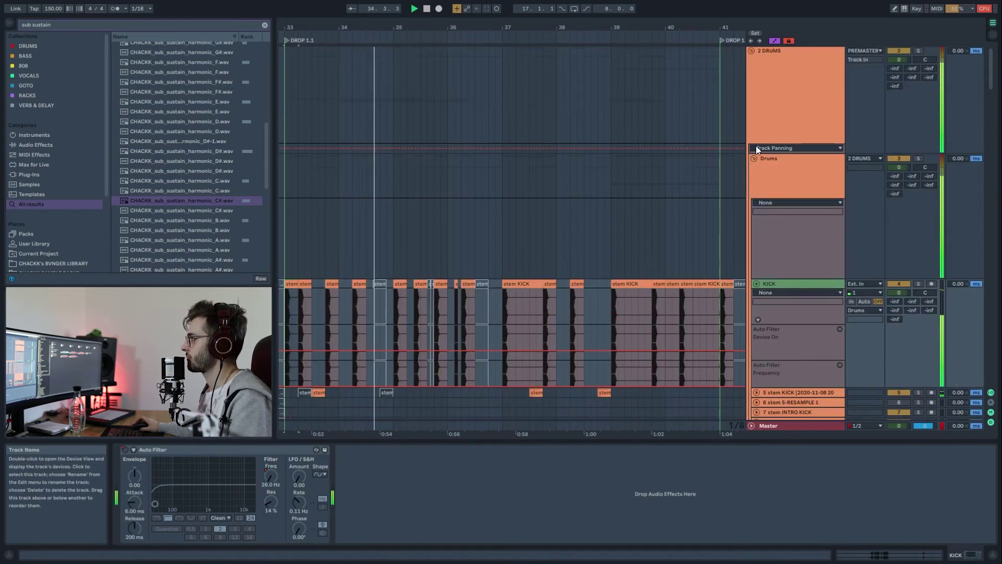
- Fold the Drums subgroup, stop playback, and fold the 2 DRUMS group
left_click(754, 159)
scroll(622, 205, "down", 2)
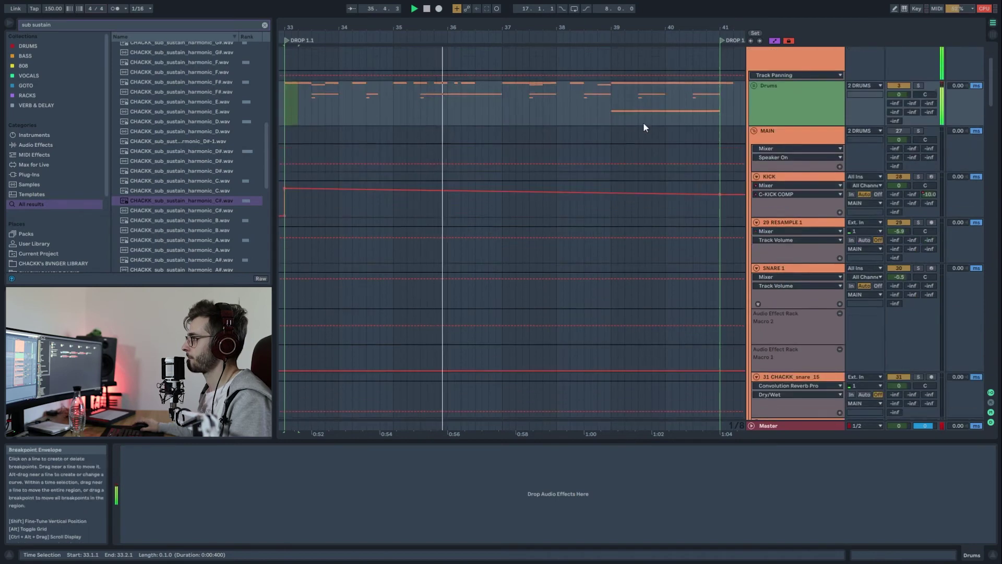
left_click_drag(641, 26, 524, 10)
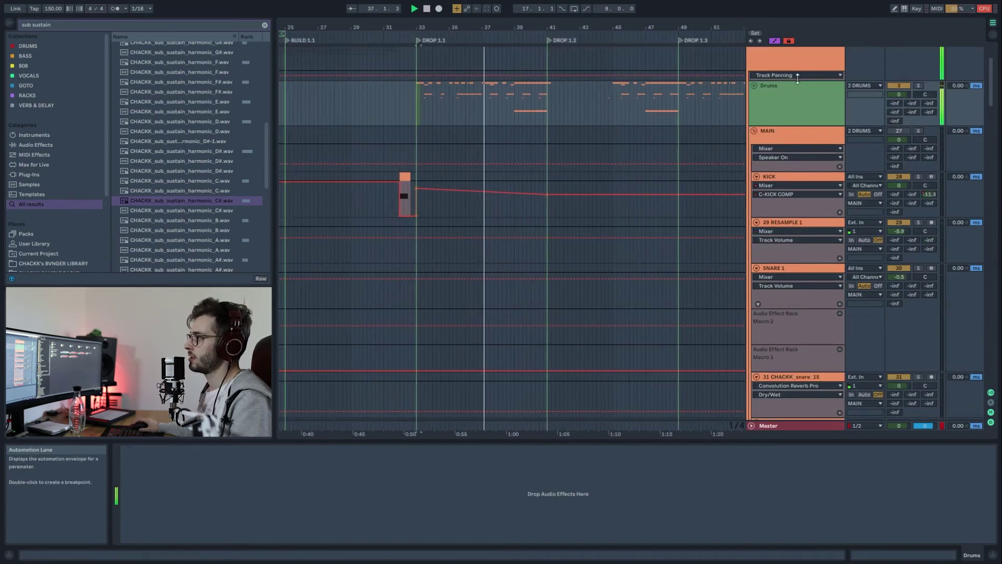
scroll(756, 85, "up", 3)
key("space")
left_click(750, 62)
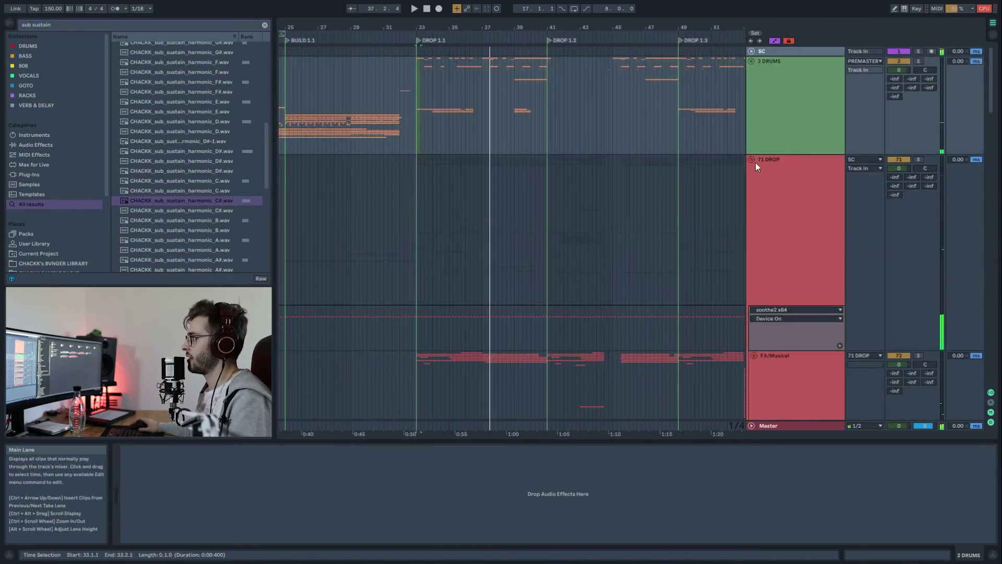
- Fold the Drop Synth group, play from 33.1.1, and select the reese sicko clip's range from 36.3.1 on track 175
scroll(623, 220, "down", 5)
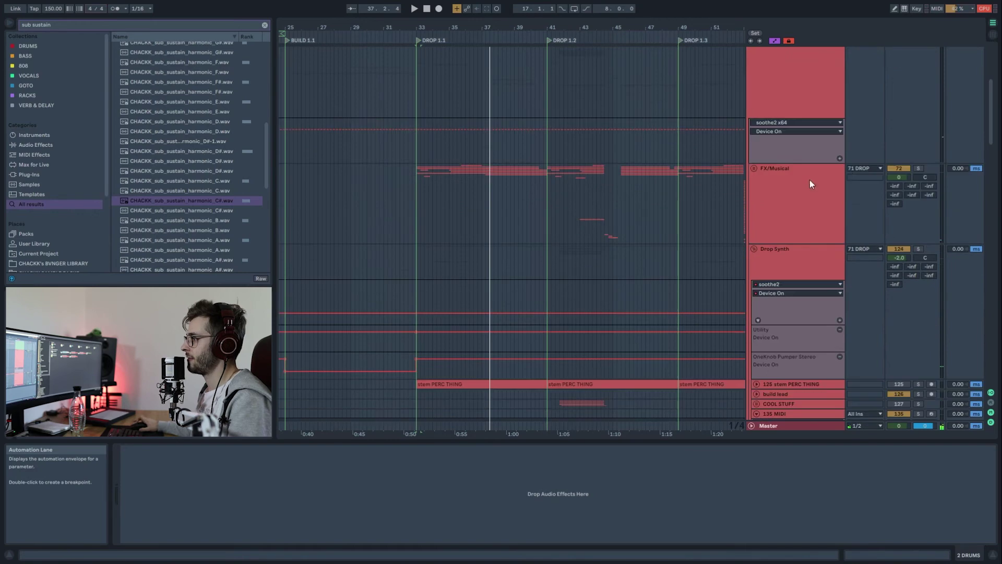
left_click(753, 249)
key("space")
scroll(535, 258, "down", 4)
scroll(490, 277, "down", 7)
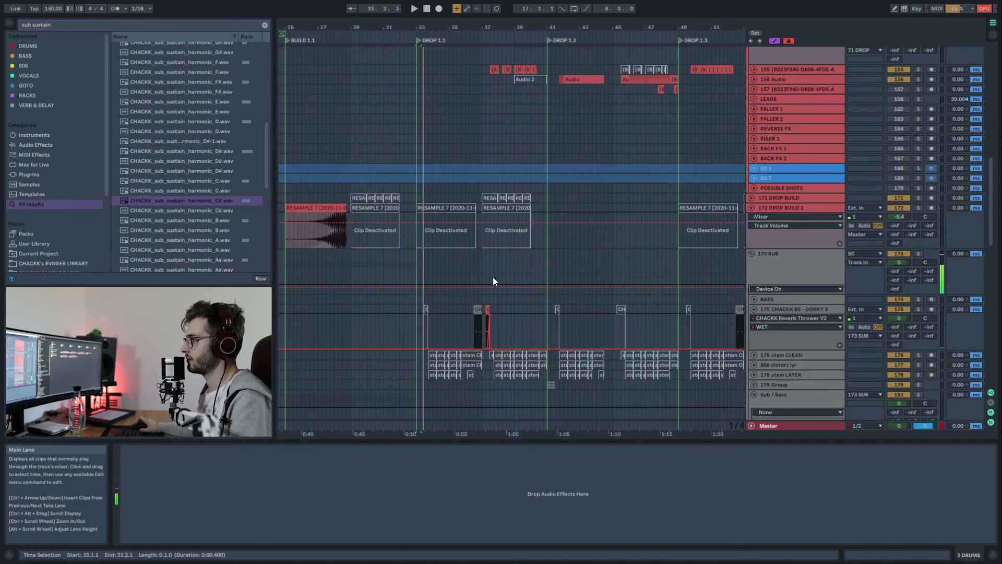
left_click(481, 258)
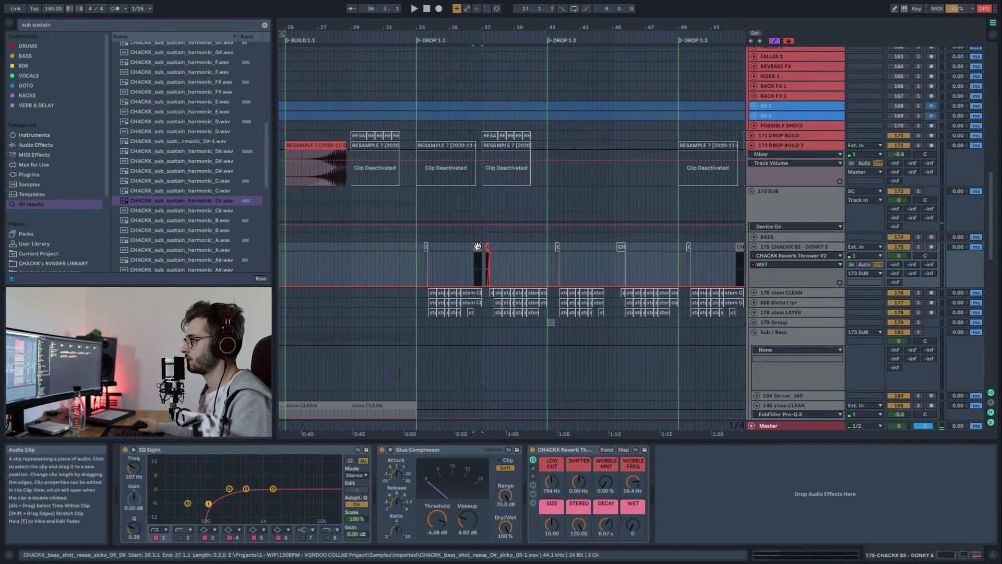
- Solo track 175 and audition its CHACKK_bass_shot_reese_sicko_05_D# clip from 36.3.1
left_click(918, 246)
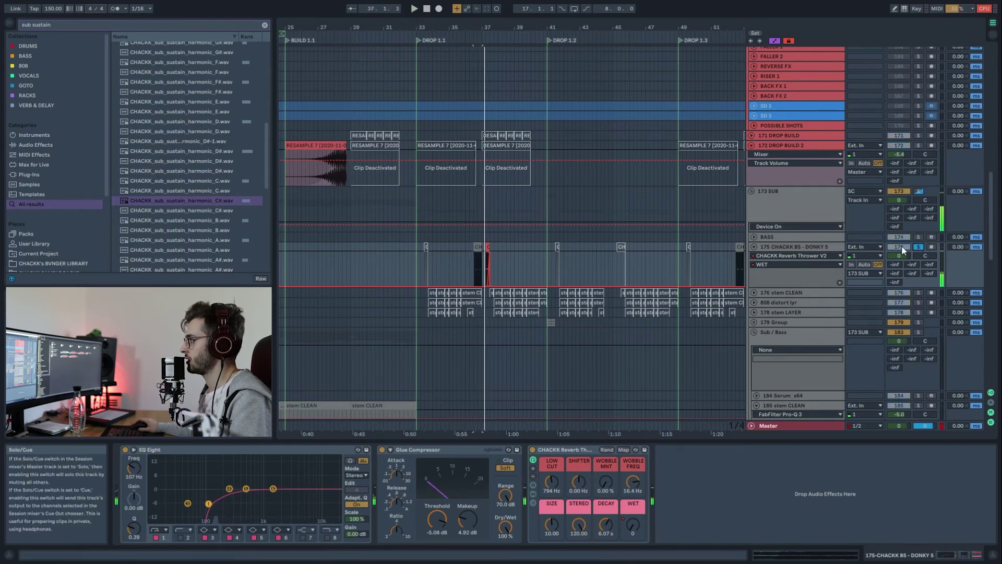
left_click(481, 249)
scroll(480, 249, "up", 10, "ctrl")
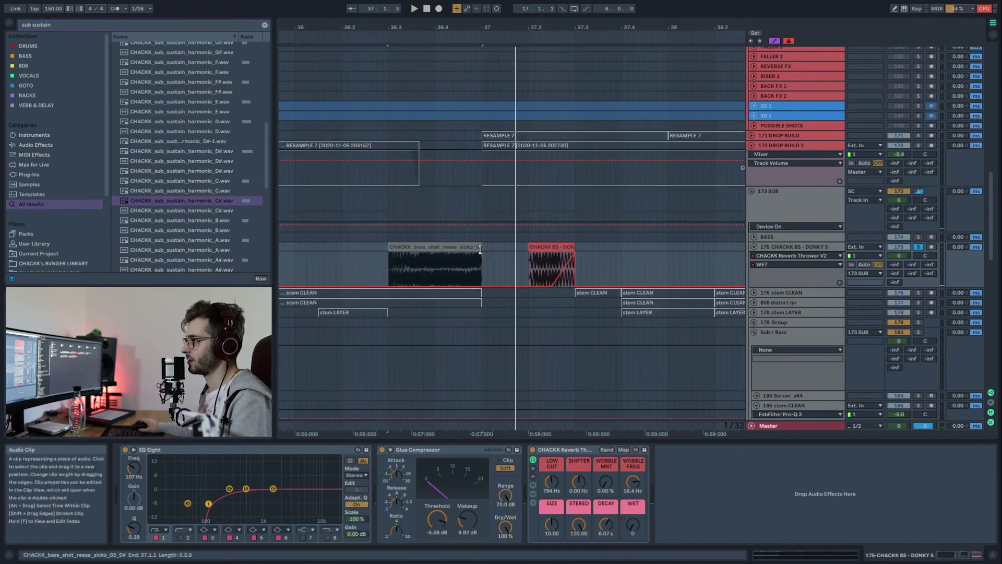
- Search the browser for "reese sicko" and preview the sicko_05-1 sample and CHACKK_bass_shot_reese_sicko_05_D#.wav
key("ctrl+f")
type("re")
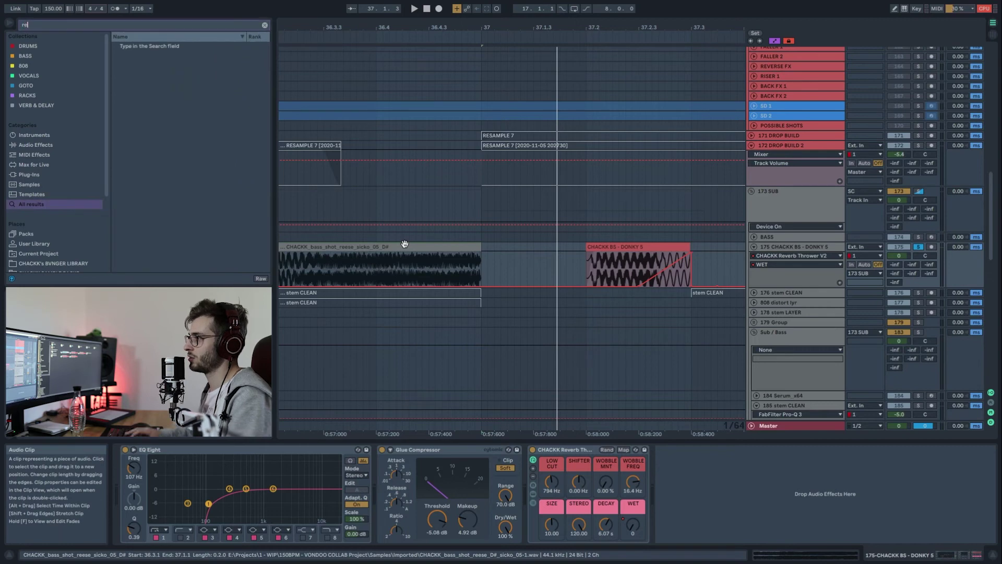
type("ese sicko")
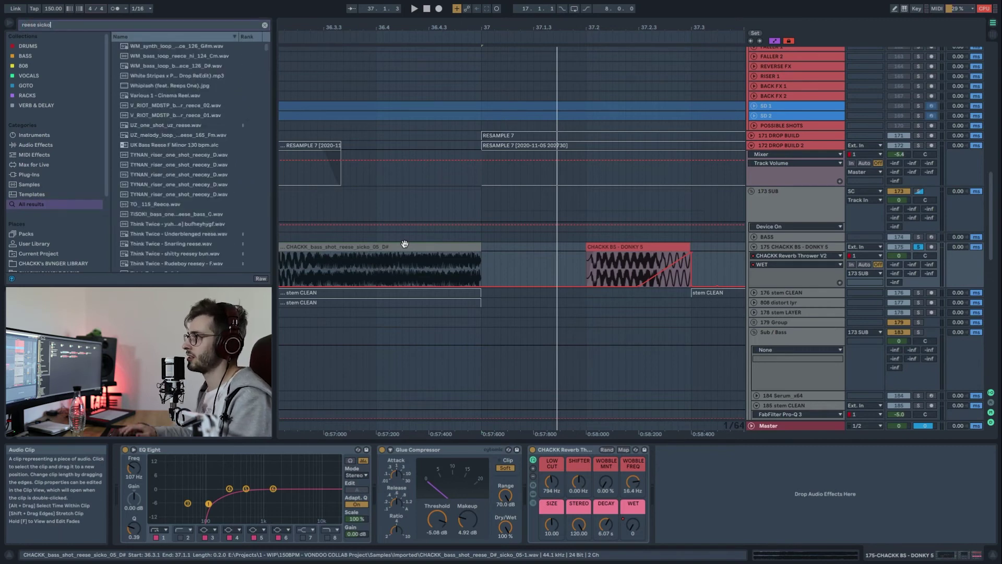
left_click(177, 127)
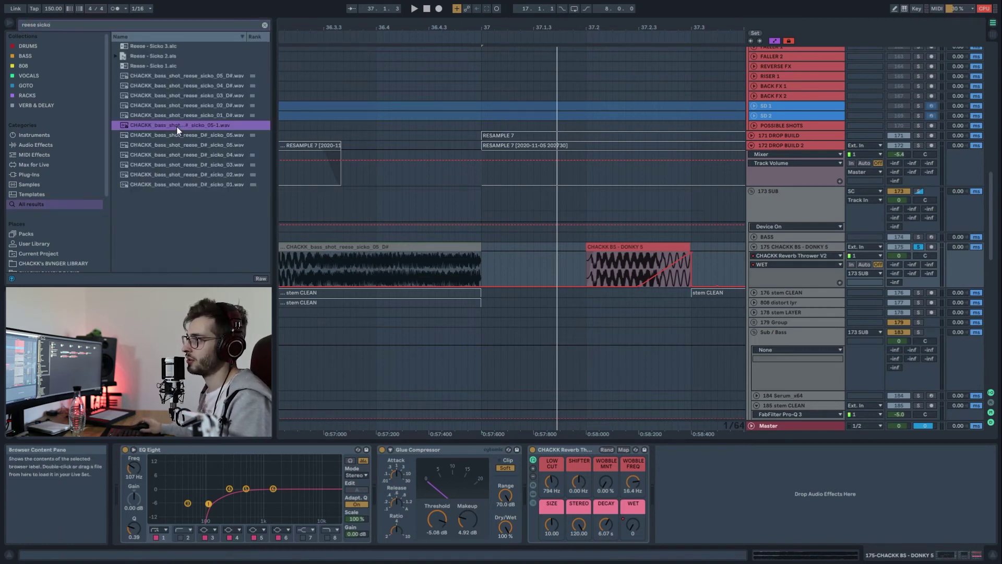
left_click(193, 77)
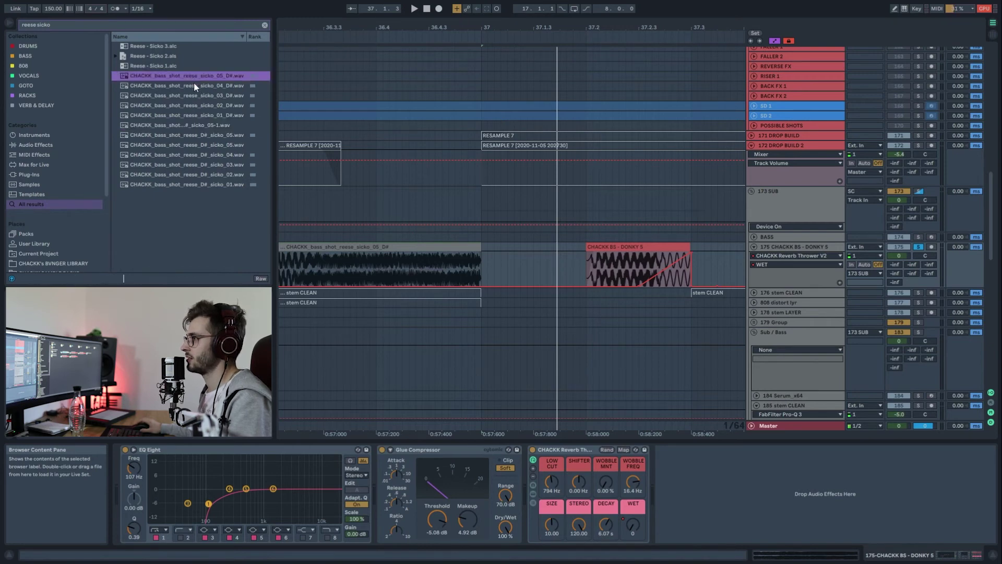
- Preview the CHACKK_bass_shot_reese_sicko 04, 03 and 02 D# samples and select the matching sicko_05 clip on track 175
left_click(194, 85)
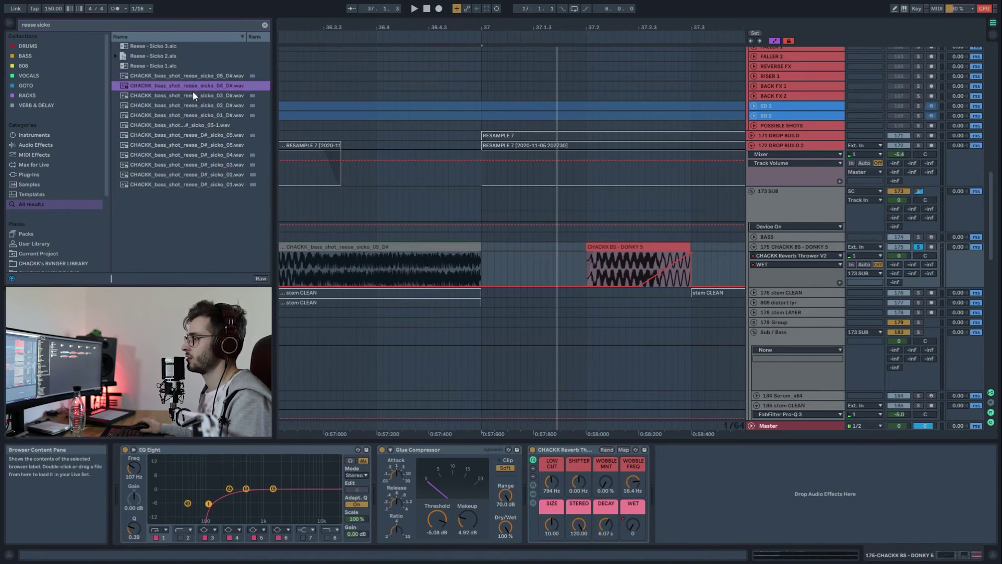
left_click(193, 96)
left_click(192, 105)
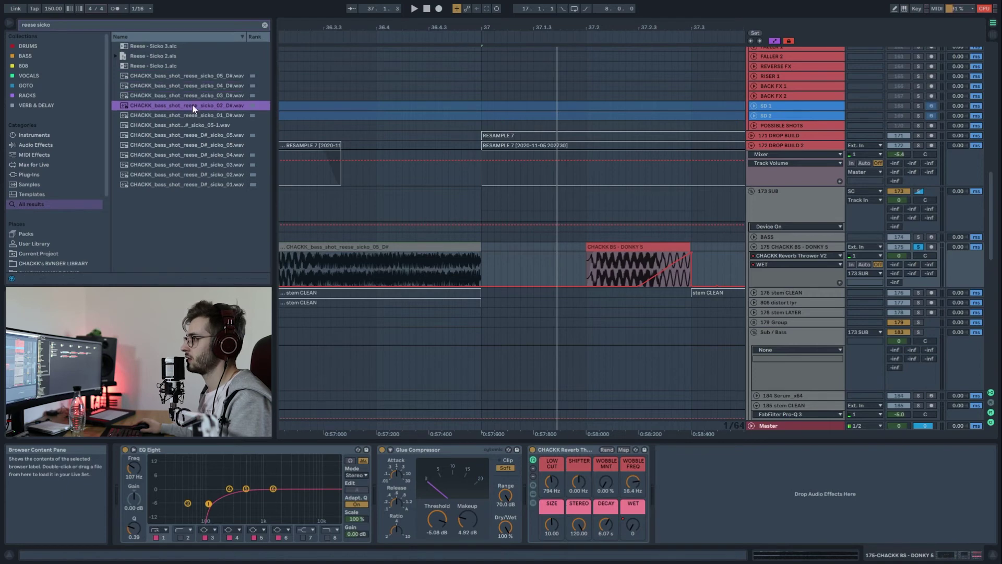
left_click(360, 244)
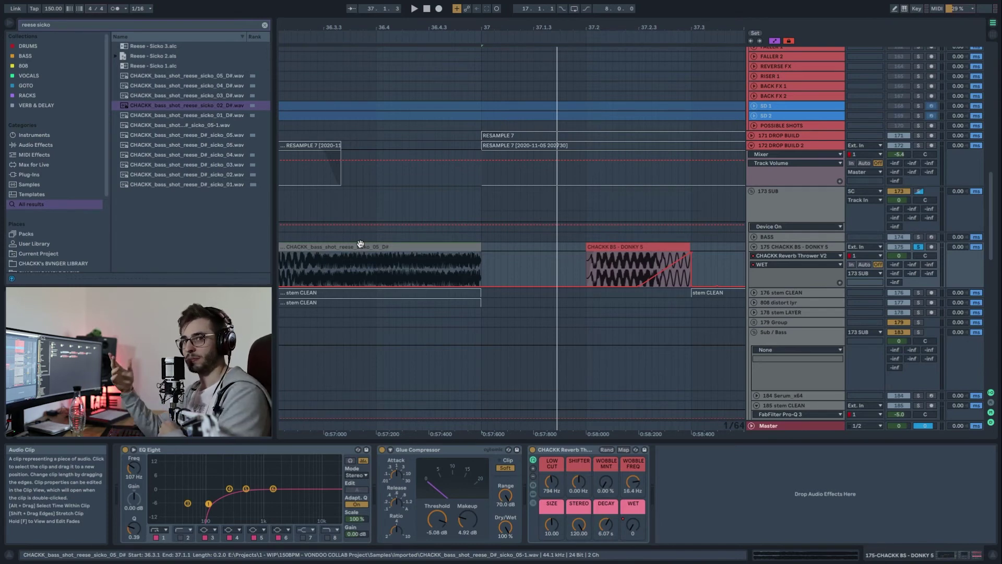
- Audition the reese sicko clip in the full mix and the CHACKK BS - DONKY 5 clip with track 175 soloed
left_click(651, 246)
left_click_drag(618, 27, 617, 2)
left_click(560, 244)
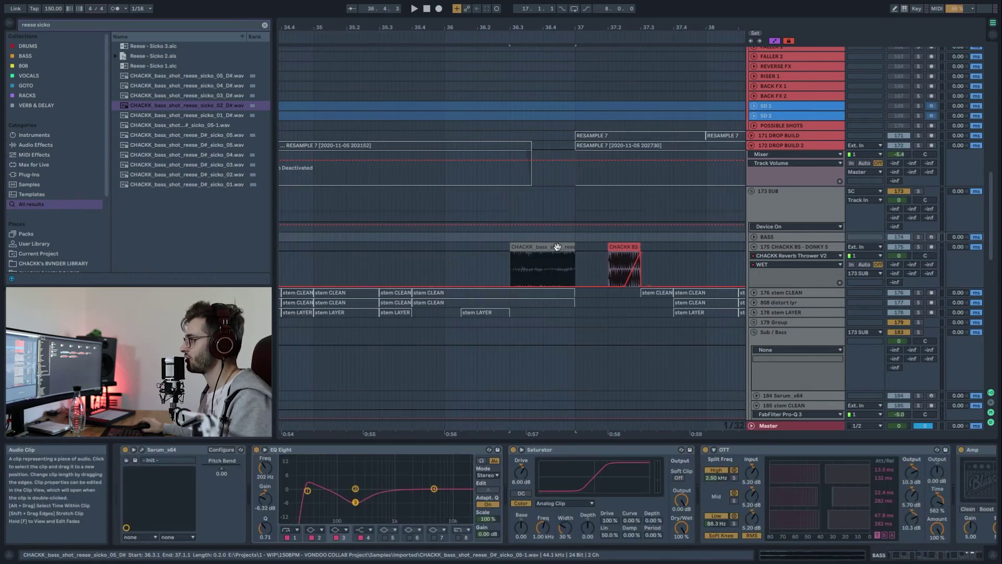
key("space")
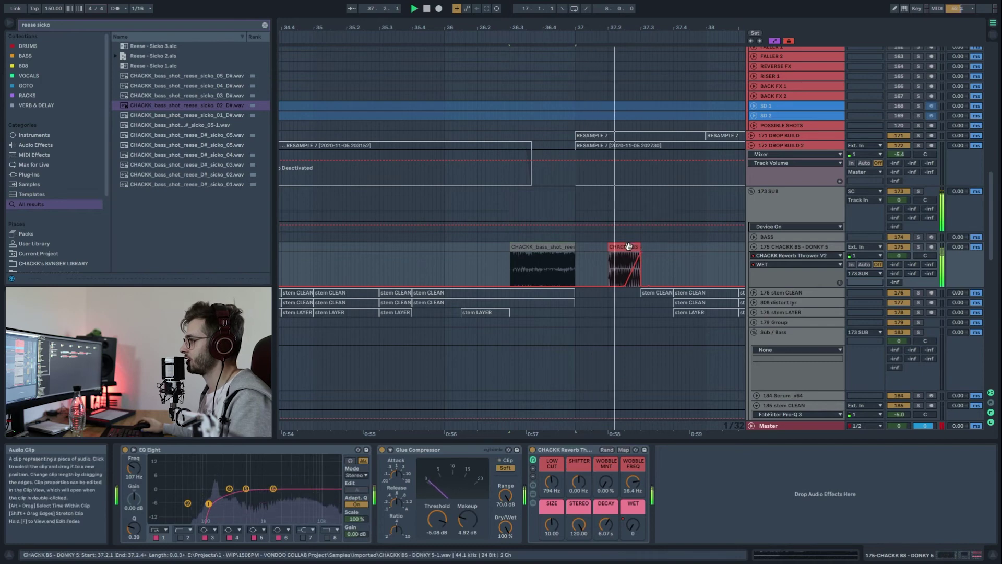
left_click(915, 246)
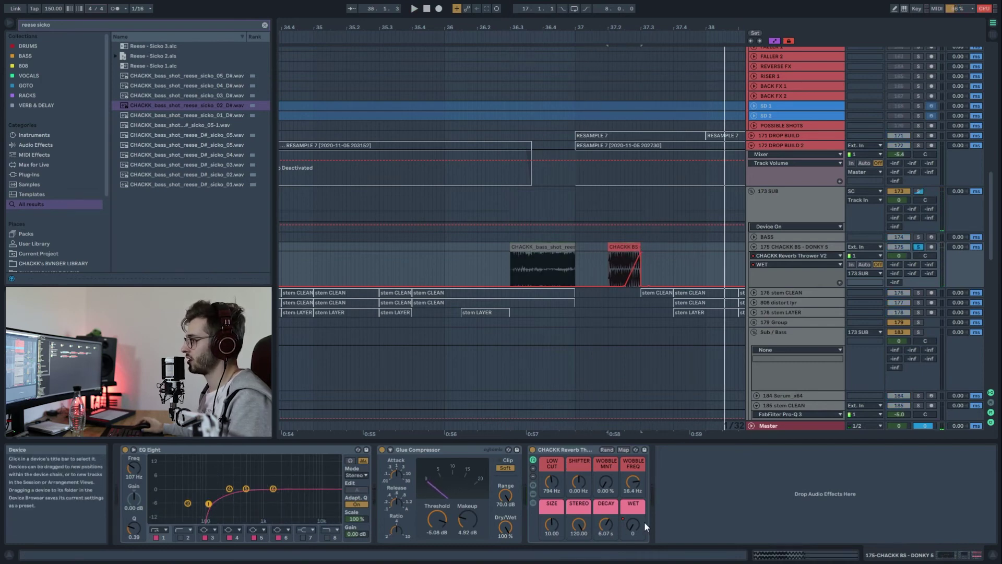
left_click(614, 251)
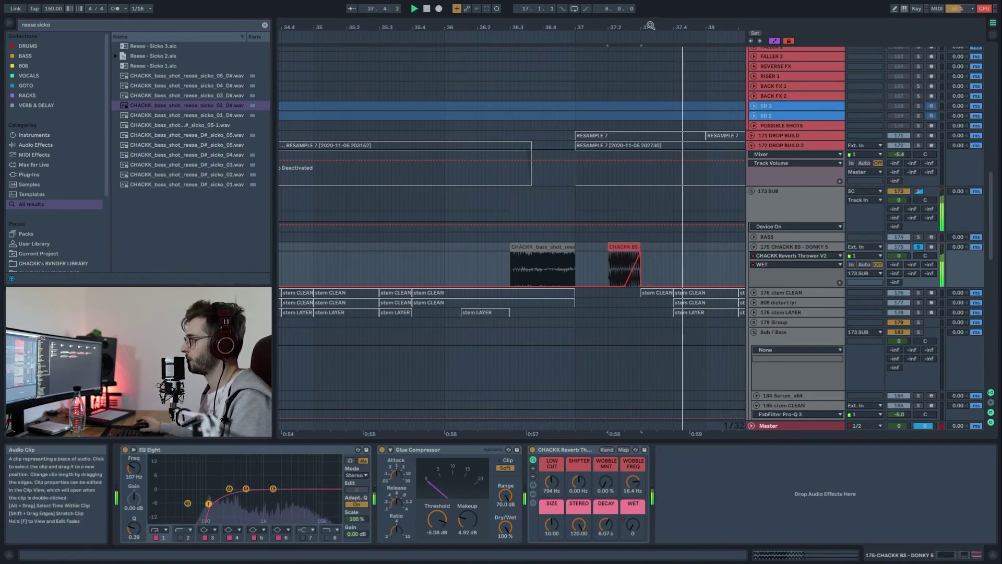
- Play the full mix from 36.4.3 and select the clip starting at 37.3.1 on track 152
scroll(492, 171, "up", 6)
scroll(574, 176, "up", 2)
left_click(564, 170)
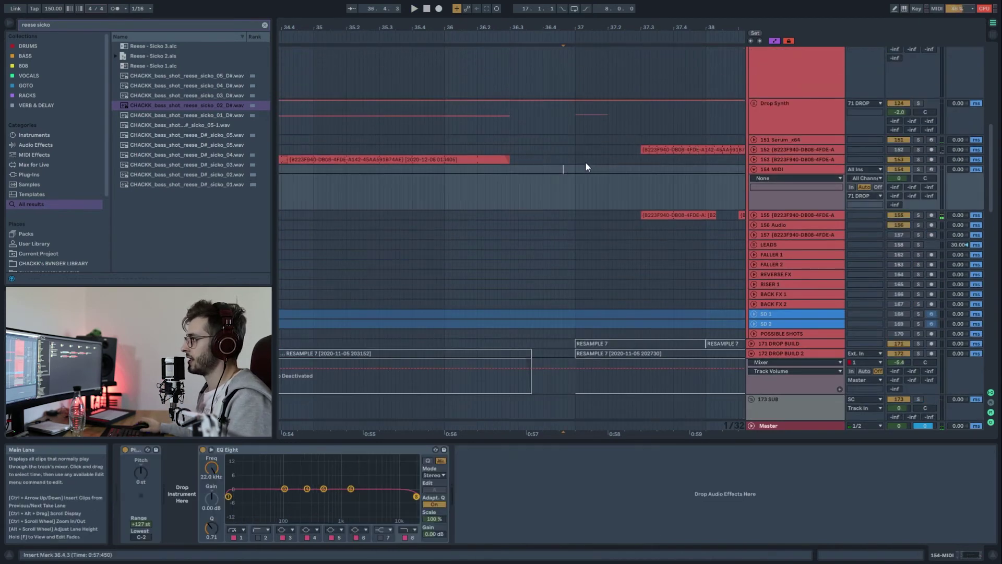
left_click_drag(668, 30, 479, 51)
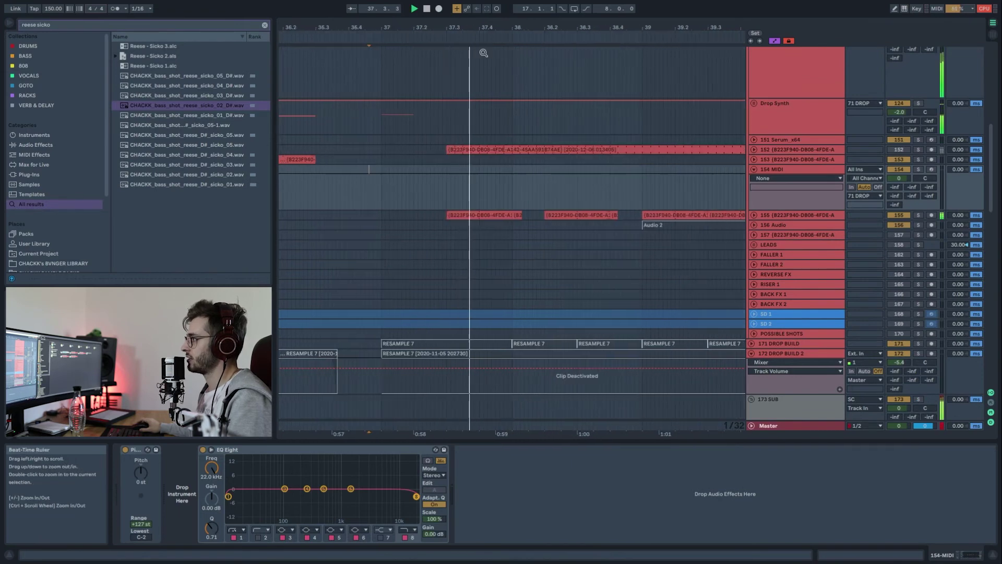
left_click(474, 149)
- Solo and unfold track 155 and select its first clip range from 37.3.1 to 38.1.1
left_click(919, 215)
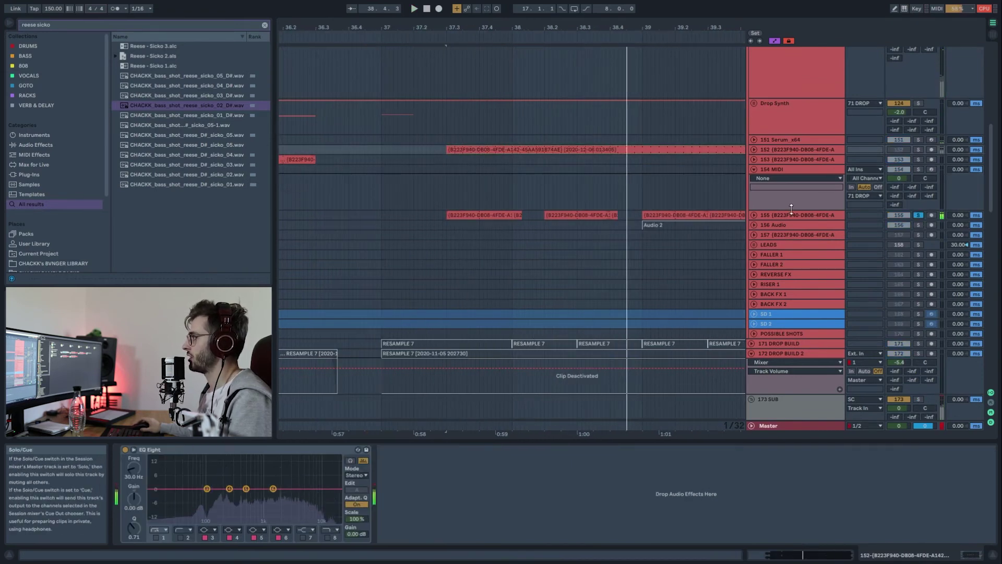
key("space")
left_click(755, 215)
left_click(459, 215)
scroll(506, 217, "down", 2)
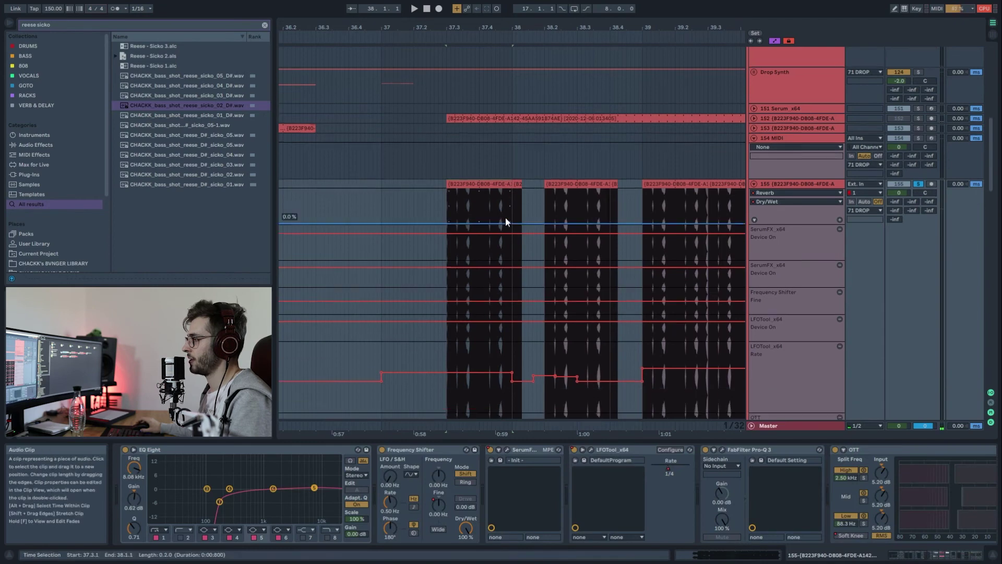
- Open track 155's first clip to examine its looped waveform during playback, and return to the arrangement
double_click(474, 176)
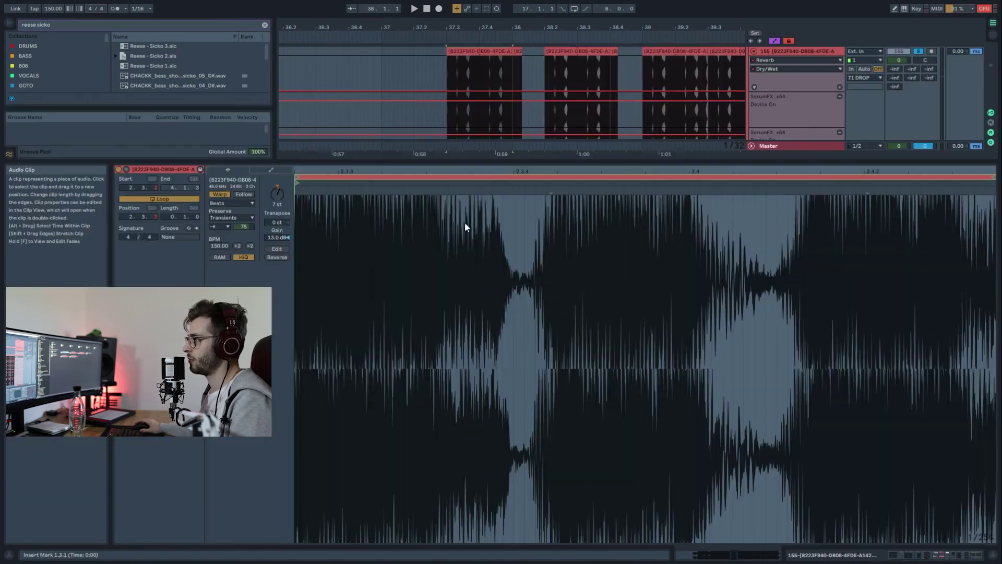
left_click_drag(497, 166, 493, 131)
key("space")
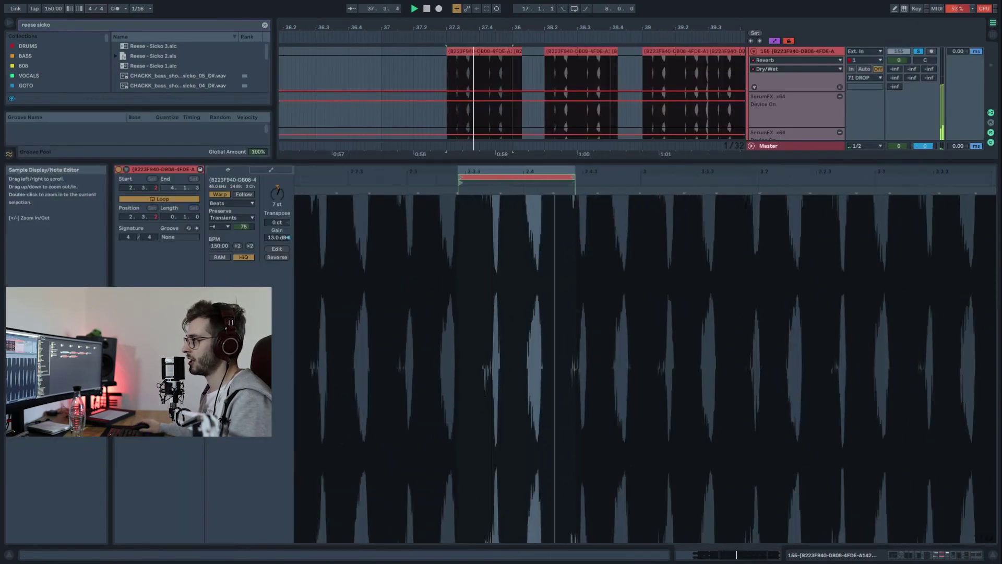
key("ctrl+alt+l")
scroll(516, 161, "up", 1)
- Show track 155's device chain and open the SerumFX and LFOTool plug-in windows beside each other
double_click(781, 102)
key("space")
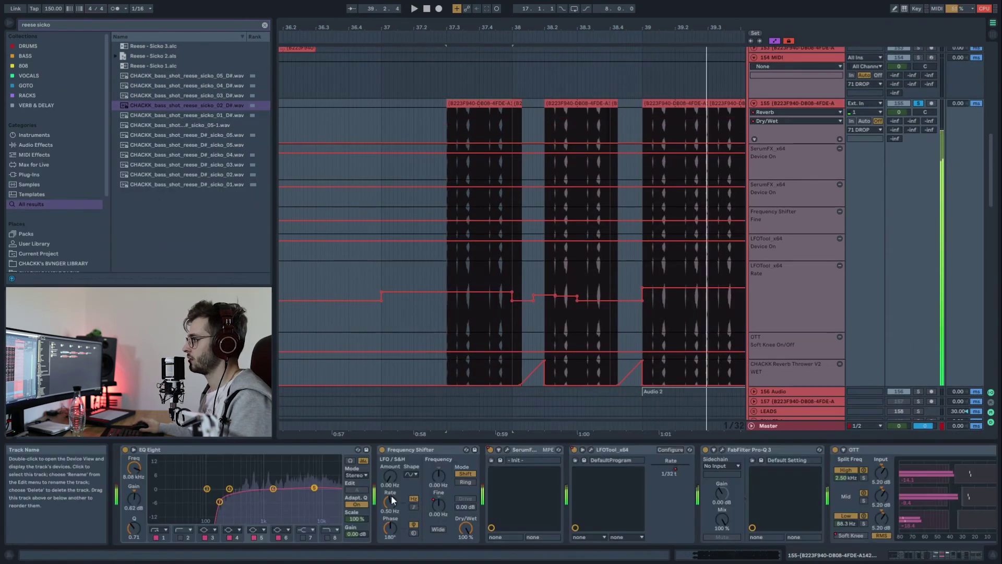
left_click(513, 448)
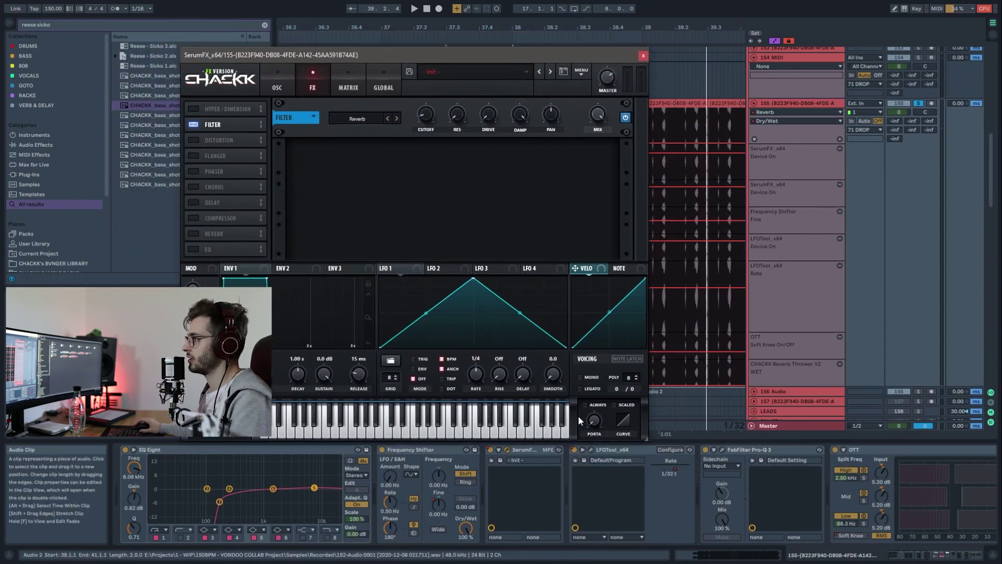
left_click(590, 450)
left_click_drag(903, 117, 667, 121)
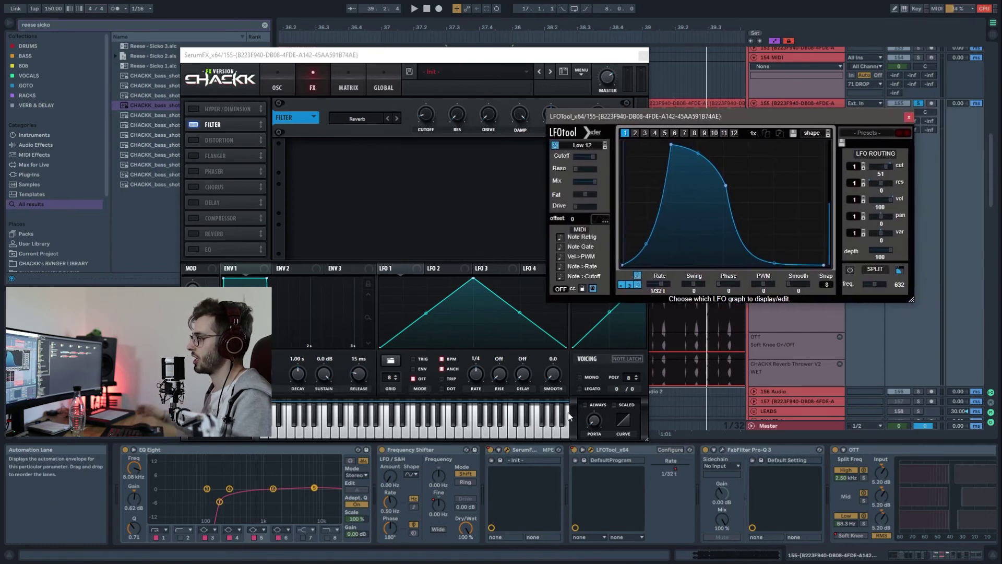
- Play track 155 from 37.3.1 to examine how LFOTool's rate changes across its clips
left_click(621, 450)
key("space")
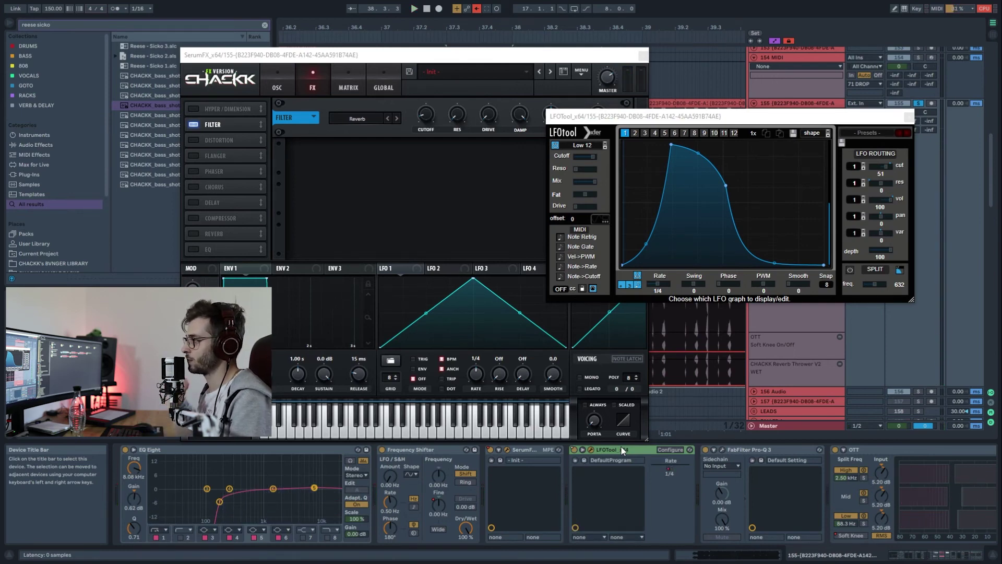
key("space")
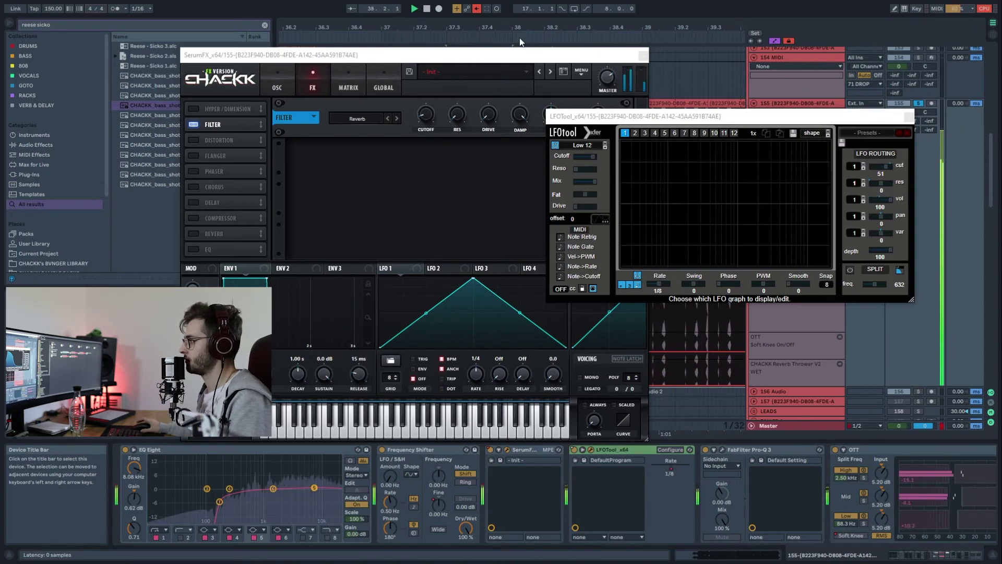
key("space")
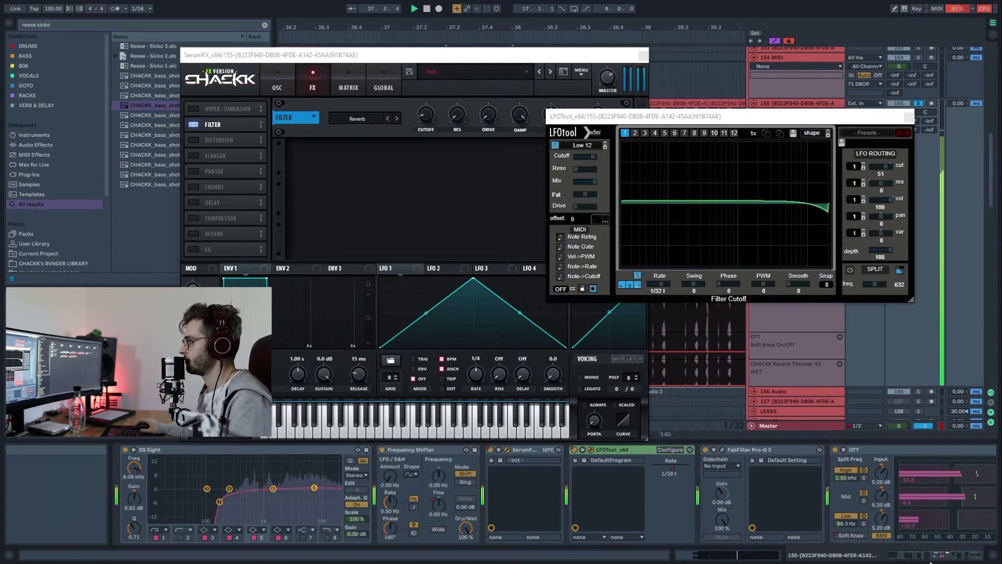
- Examine the rest of track 155's effects through Delay and Reverb, and hide the open plug-in windows
left_click_drag(924, 555, 947, 561)
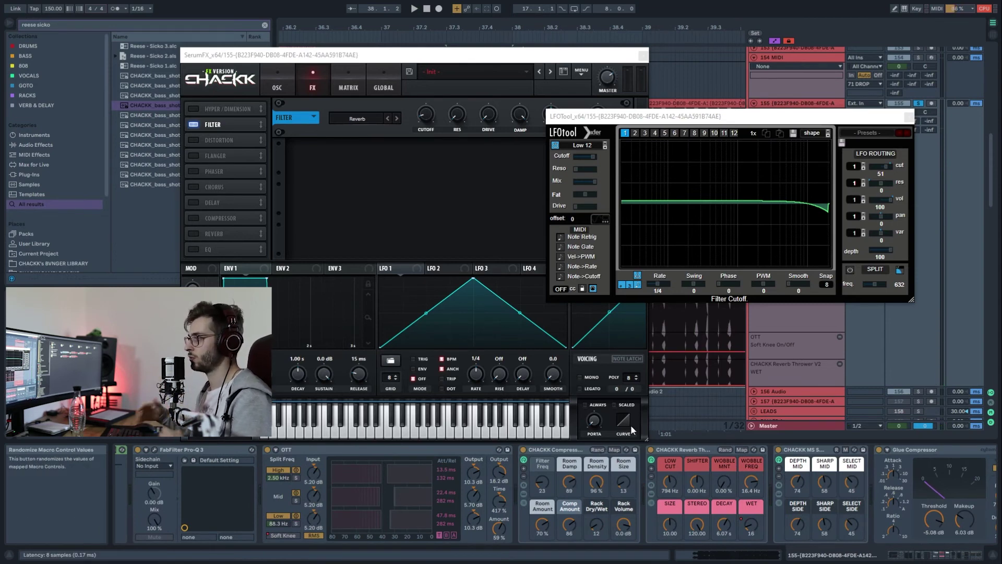
left_click(934, 554)
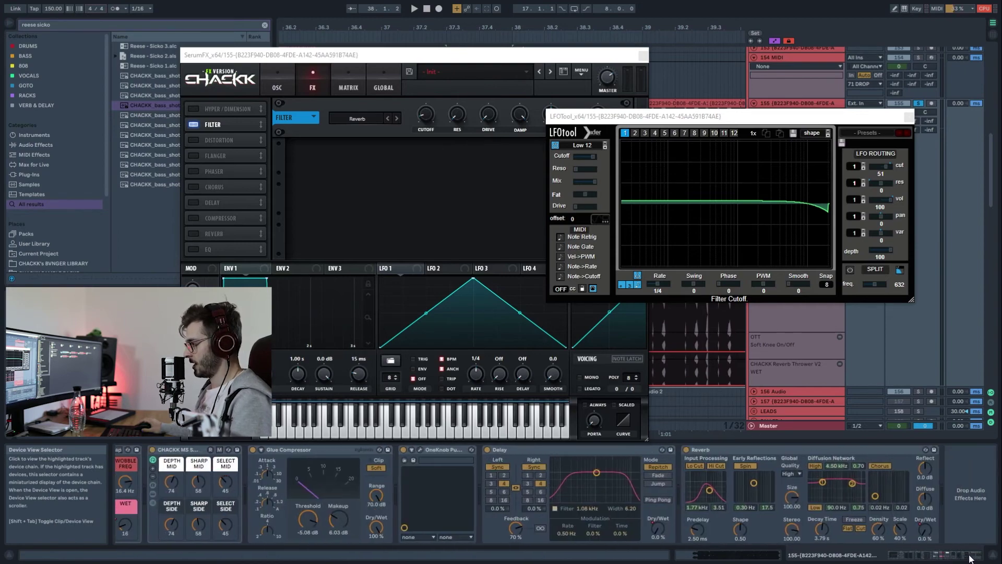
left_click(582, 452)
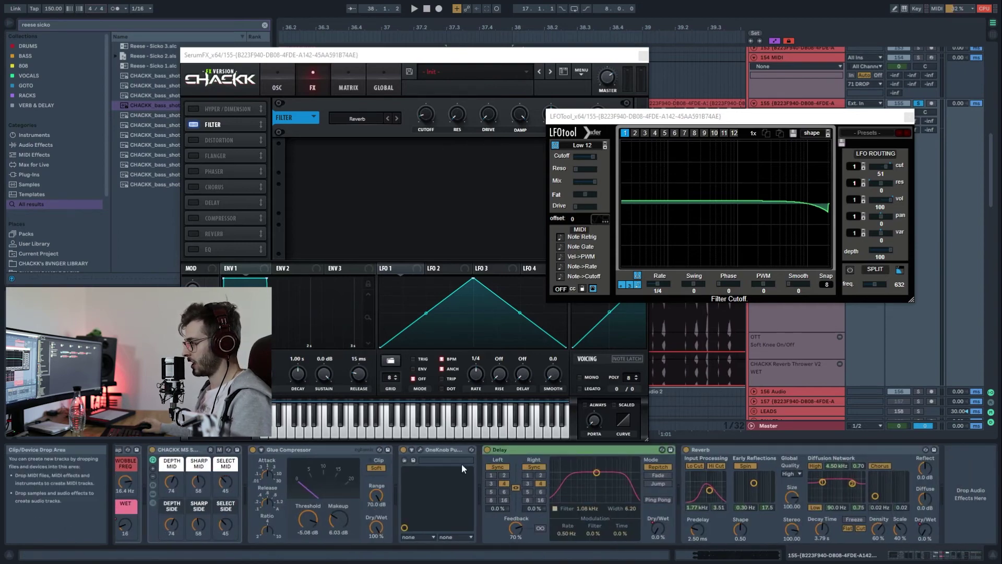
key("ctrl+alt+p")
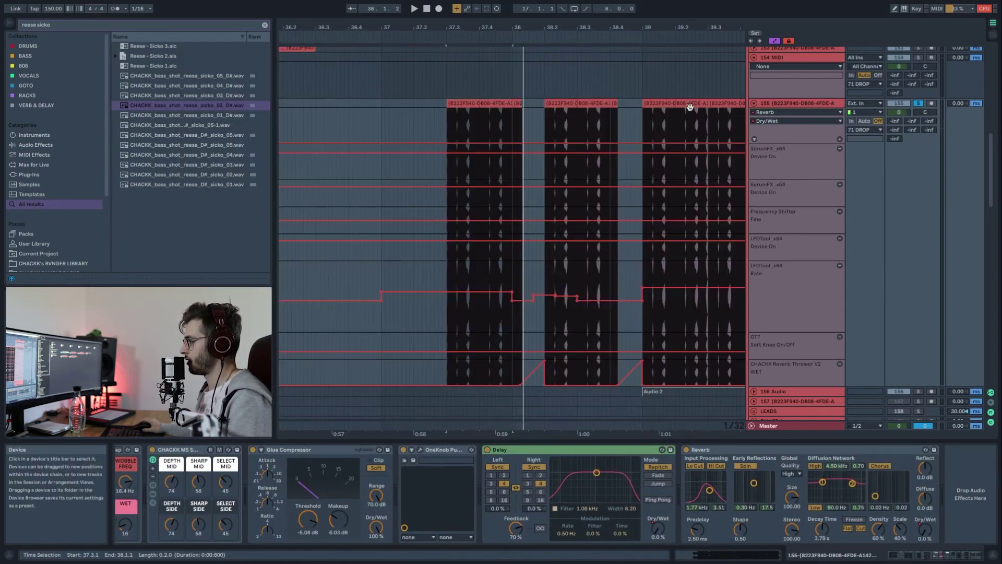
- Play track 155 and examine its clips and automation through to BREAK 1.1
left_click_drag(596, 29, 363, 5)
key("space")
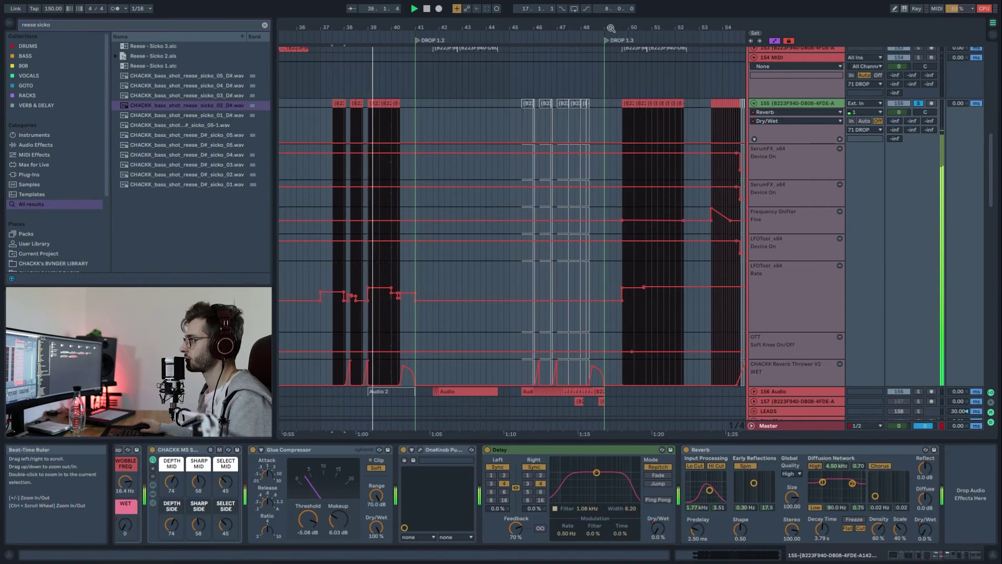
scroll(507, 143, "right", 12)
scroll(489, 212, "left", 14)
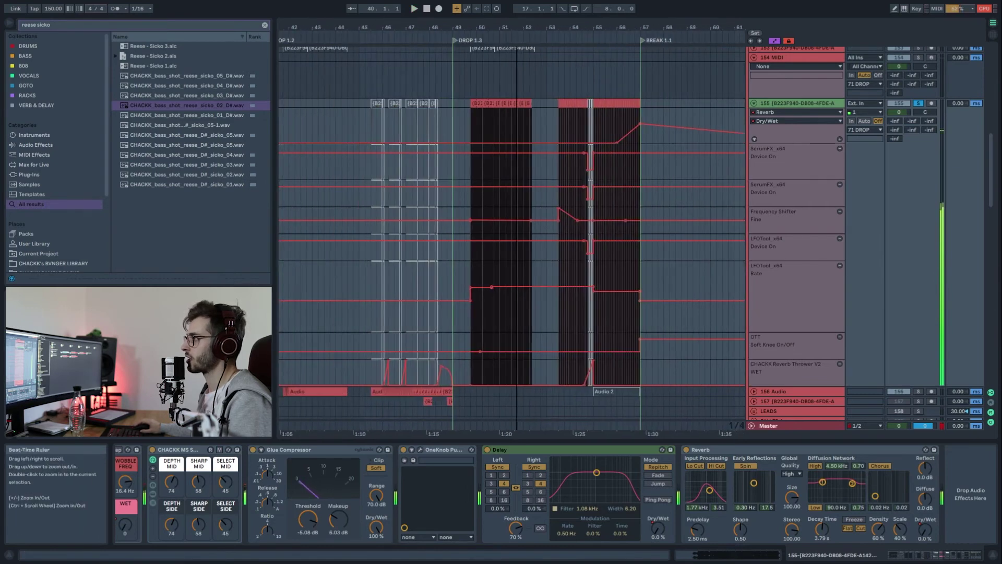
- Play the DROP 1.2 section from 41.1.1 without solo and unfold track 156 Audio
left_click(445, 199)
key("space")
scroll(494, 268, "down", 3)
scroll(468, 303, "up", 4)
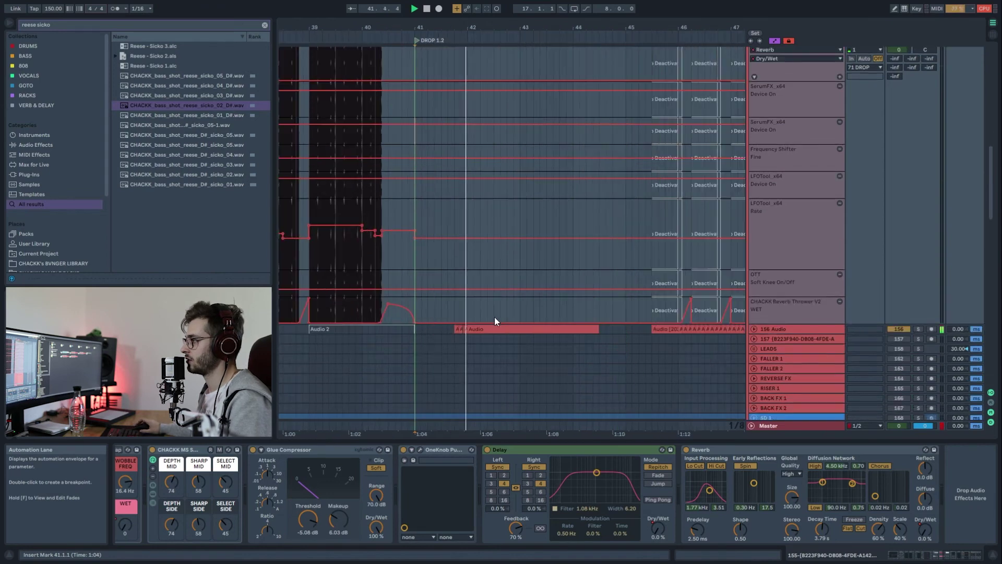
left_click(755, 330)
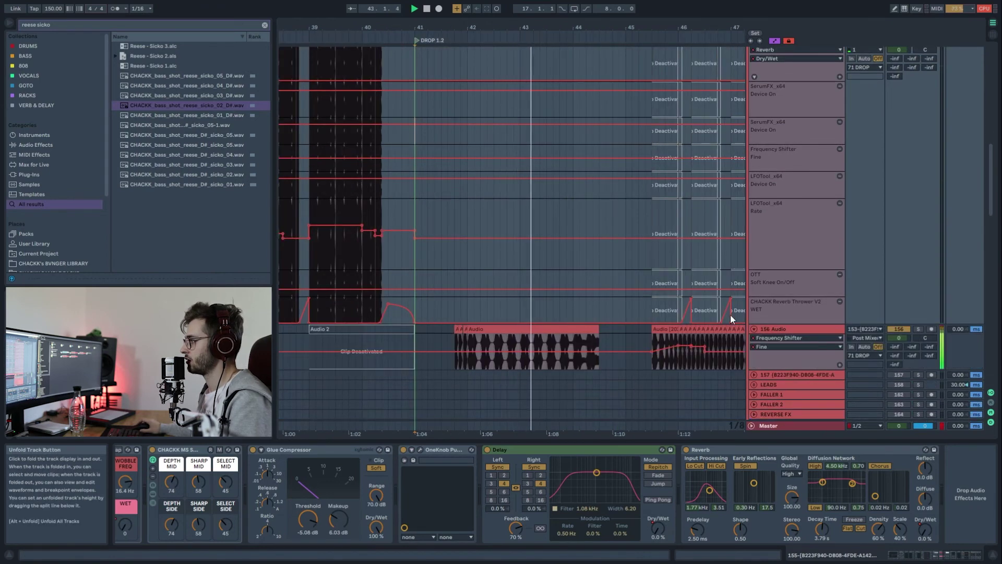
scroll(726, 313, "up", 10)
scroll(708, 301, "down", 3)
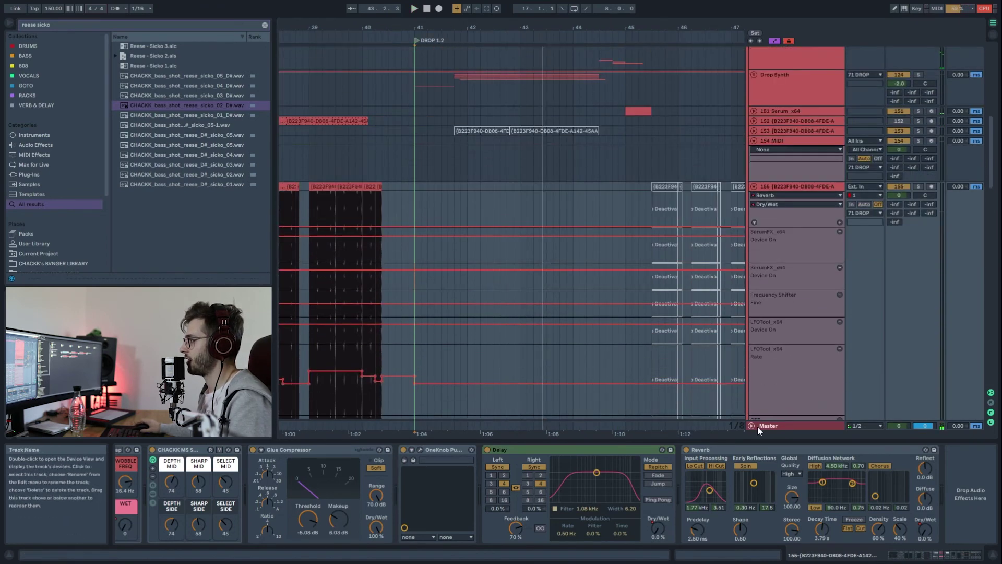
- Unfold the Master track, play its Endless Smile intensity automation from 41.1.1, and fold it again
left_click(751, 425)
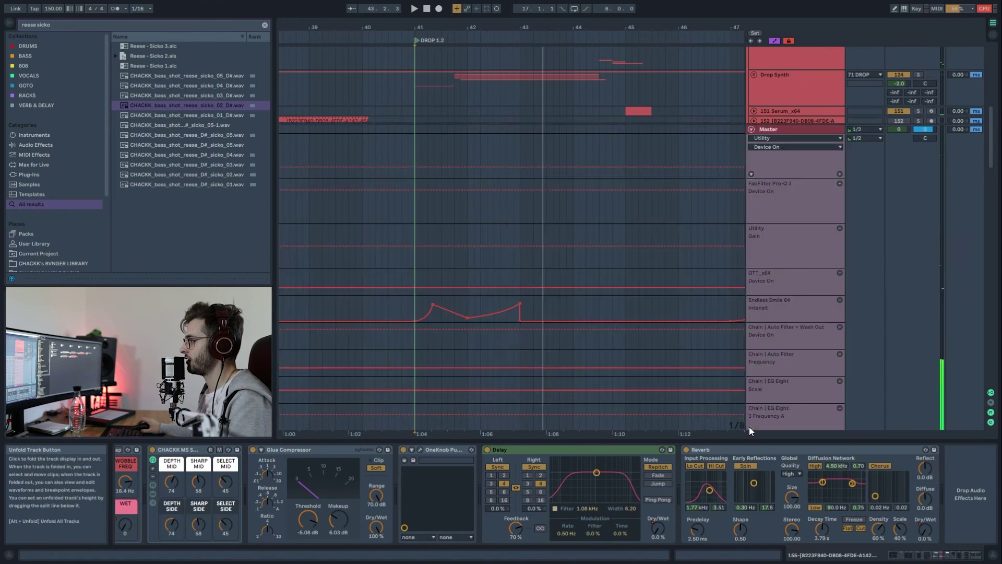
left_click(413, 307)
key("space")
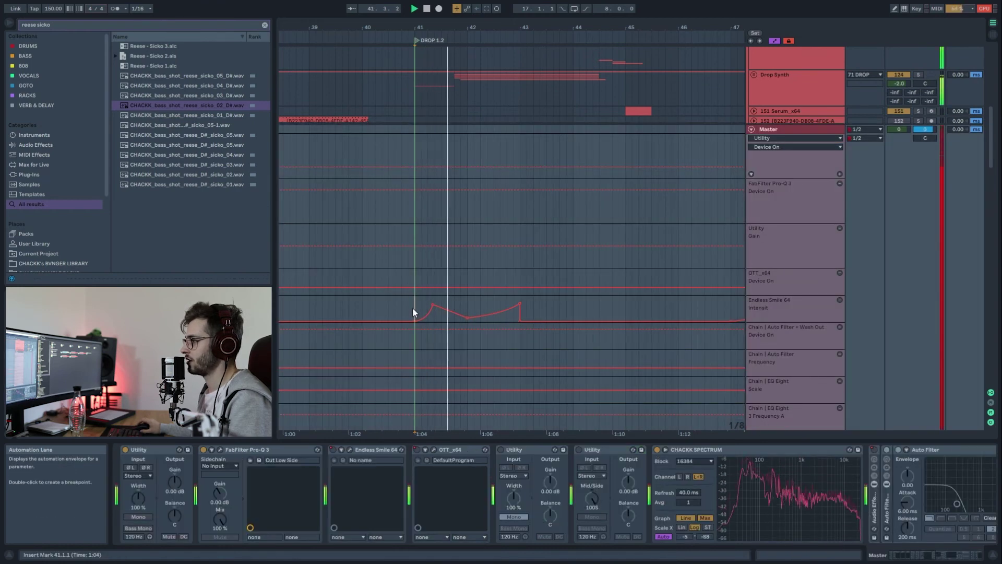
key("space")
left_click(752, 129)
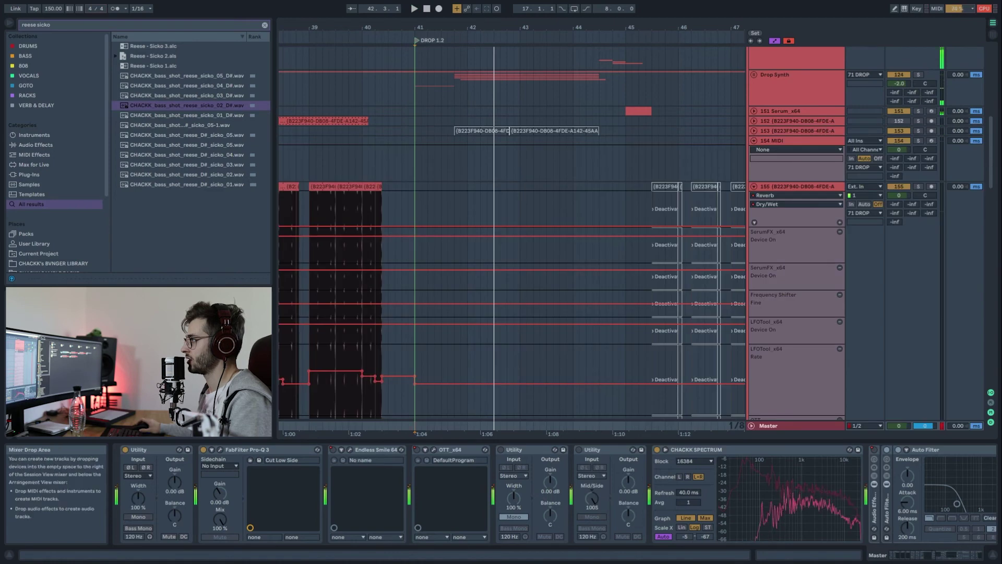
- Show the SC track's devices and play from 41.1.1 to examine the Wash Out macro's movement
left_click_drag(993, 174, 933, 41)
left_click(777, 51)
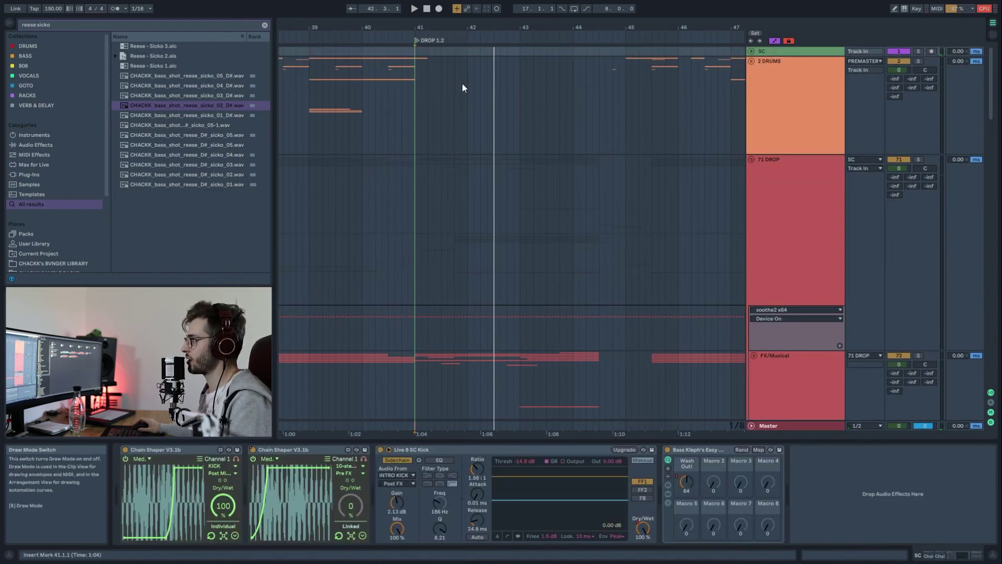
key("space")
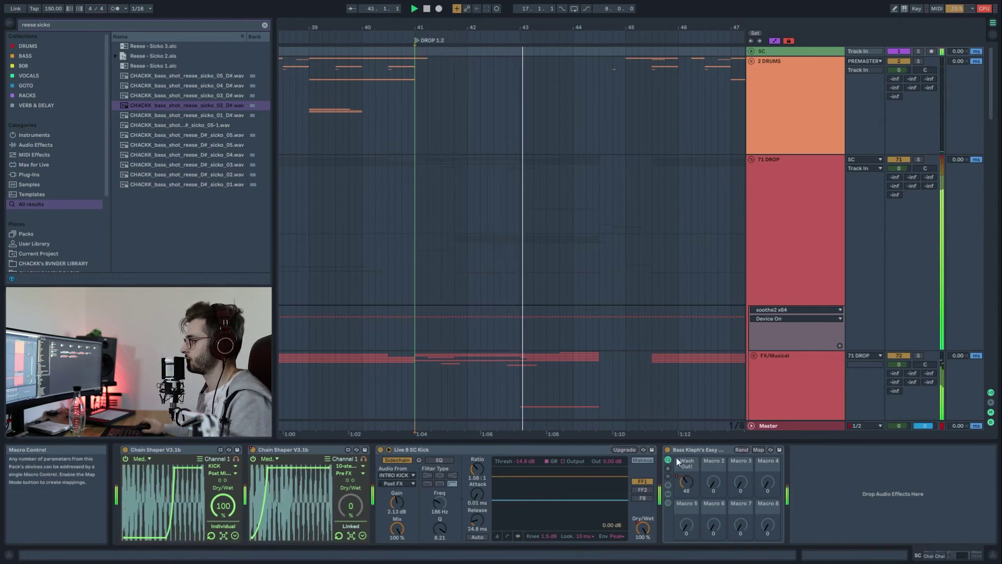
left_click_drag(679, 487, 678, 501)
- Listen to the rest of DROP 1.2 down through the drop's tracks and stop playback at track 156 Audio
scroll(586, 268, "down", 10)
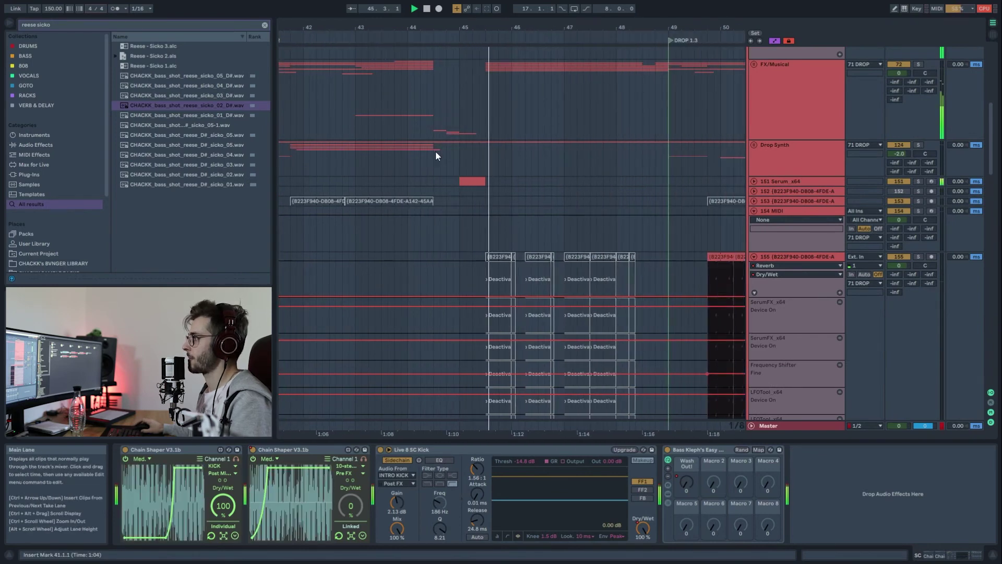
left_click(434, 153)
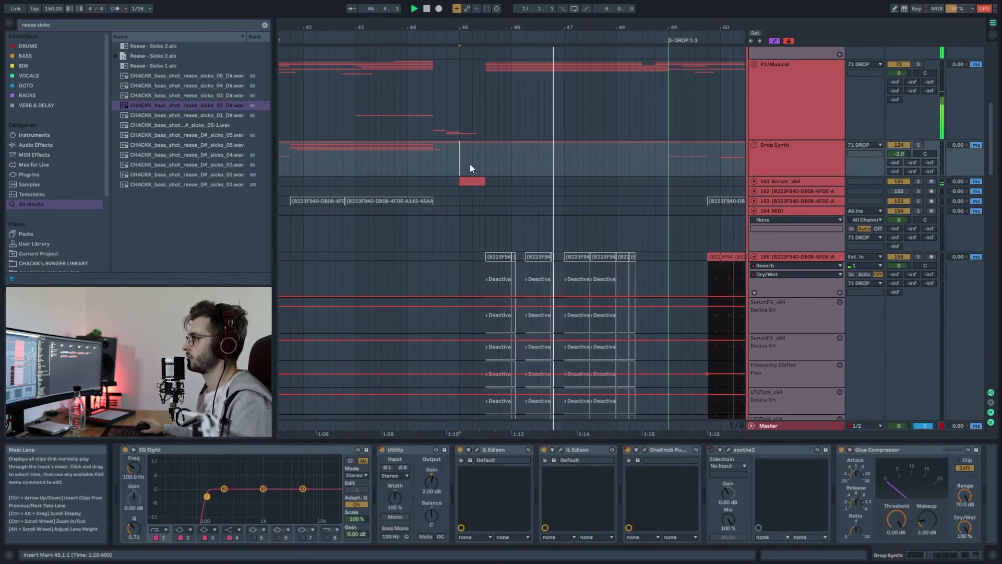
left_click_drag(537, 26, 555, 12)
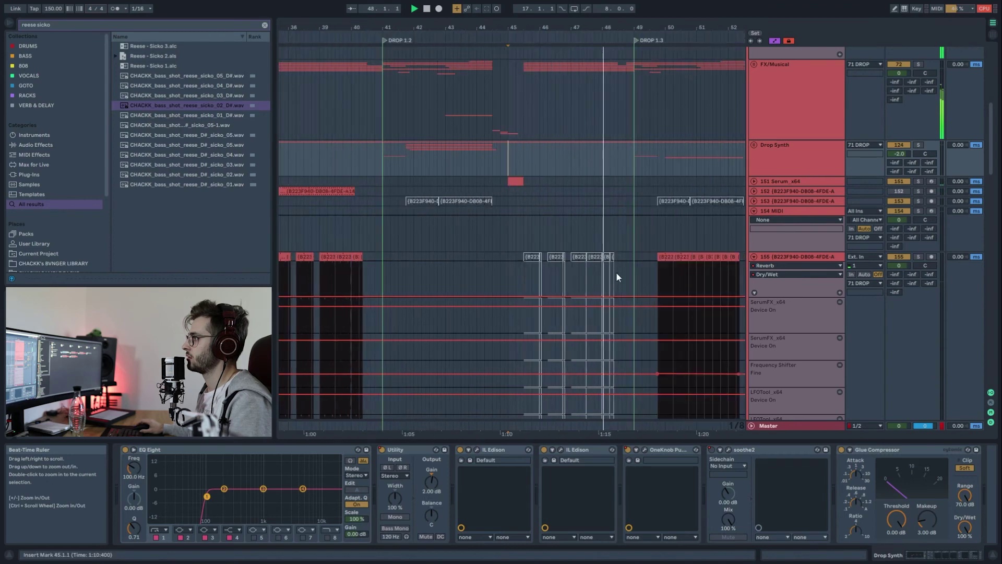
scroll(617, 259, "down", 10)
key("space")
left_click(621, 256)
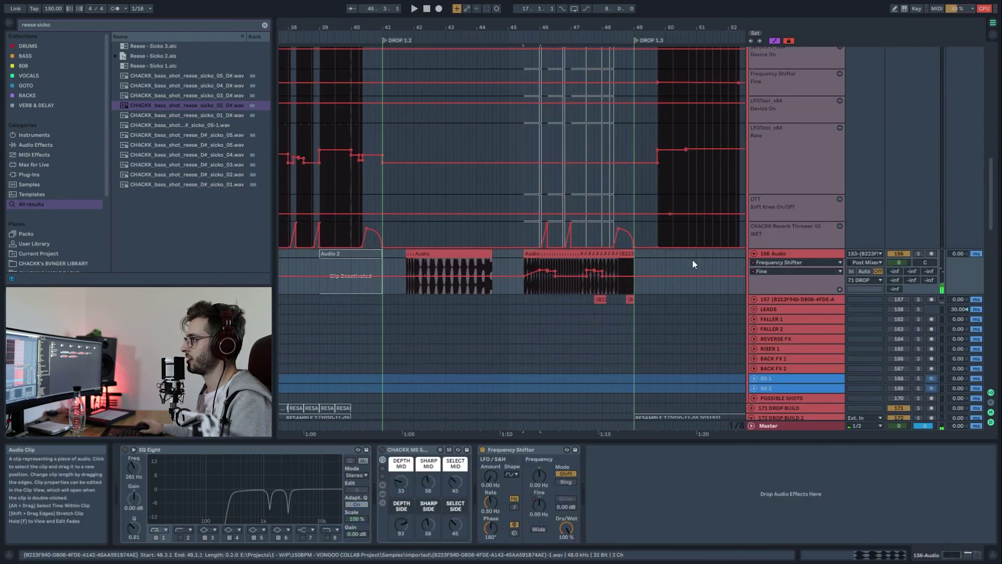
- Solo track 156 Audio and play its clips from 45.3.1 to examine the Frequency Shifter Fine automation
scroll(484, 256, "up", 3)
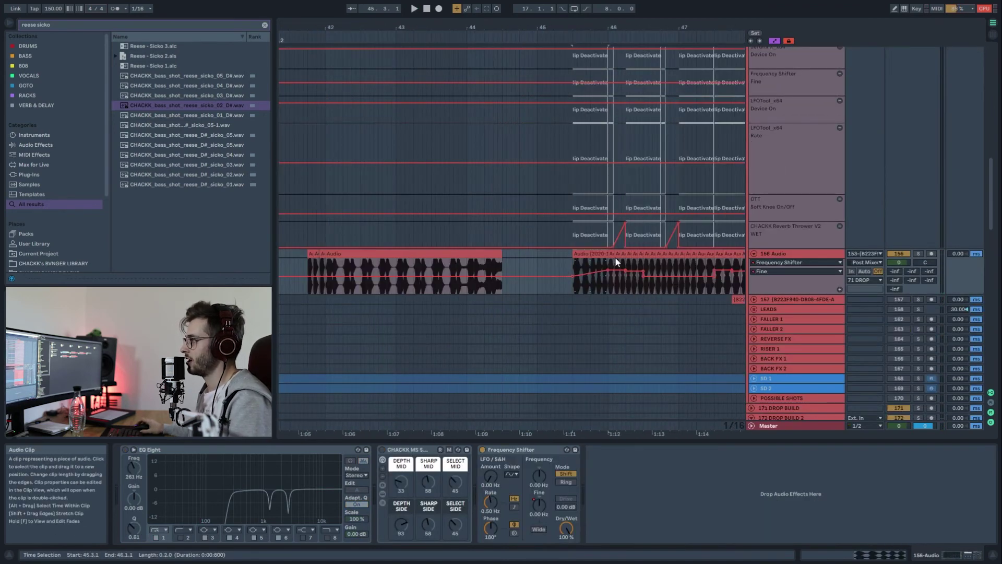
left_click(918, 253)
left_click_drag(643, 29, 470, 58)
key("space")
left_click(773, 255)
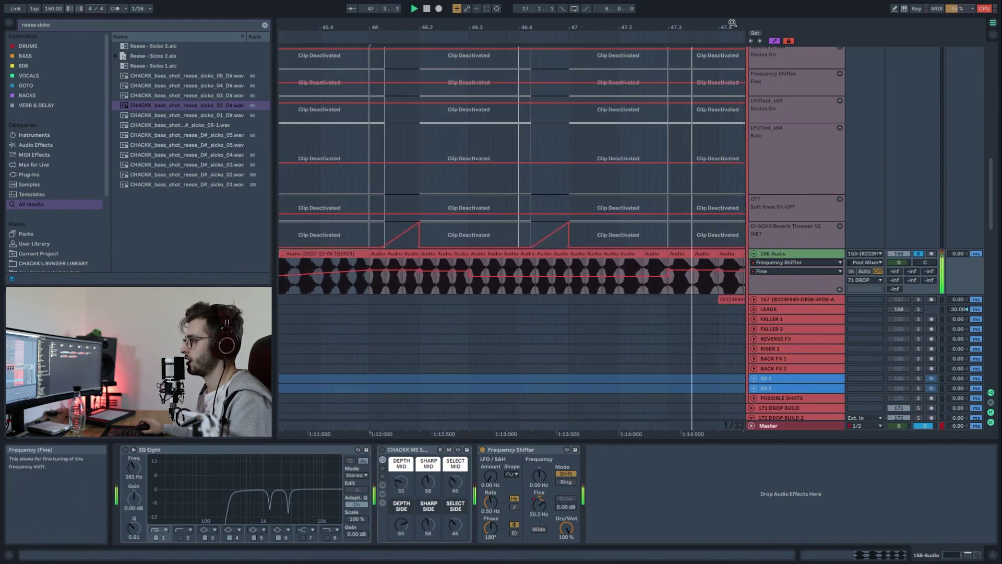
left_click_drag(544, 29, 544, 10)
key("space")
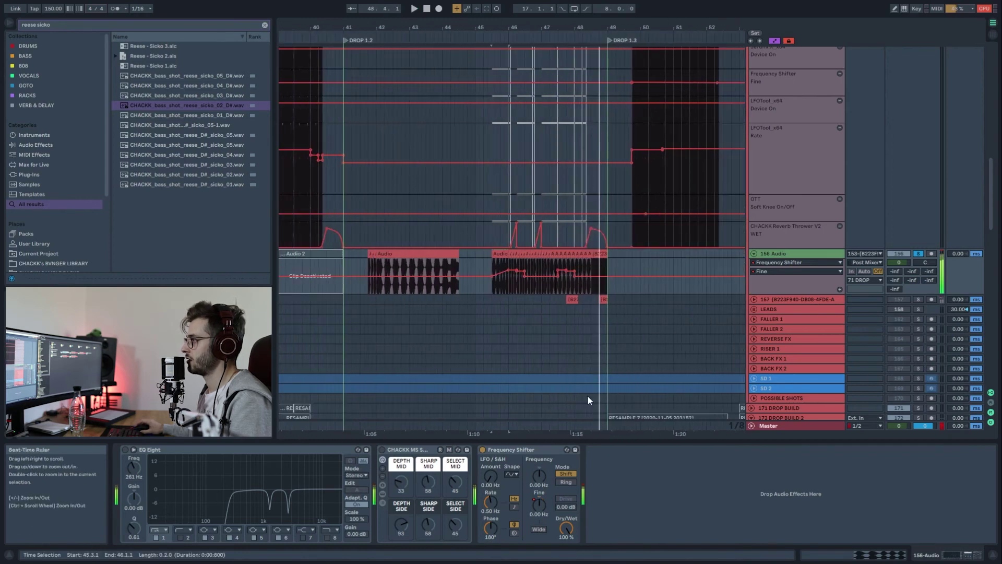
- Replay track 156 Audio from 45.3.1 while watching the Frequency Shifter's Fine control, and unsolo the track
left_click(538, 506)
key("space")
scroll(511, 277, "up", 8)
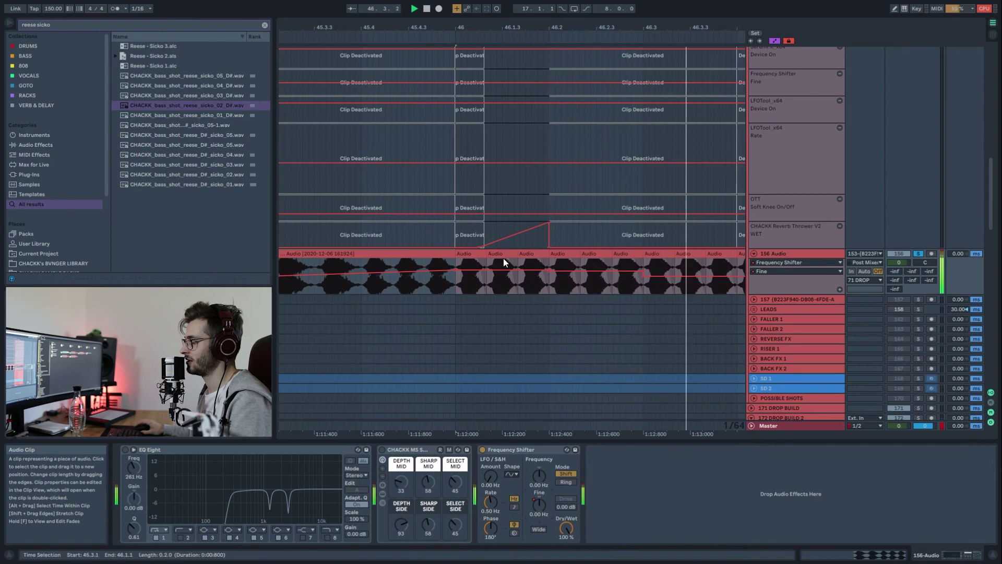
scroll(504, 263, "down", 8)
left_click(918, 253)
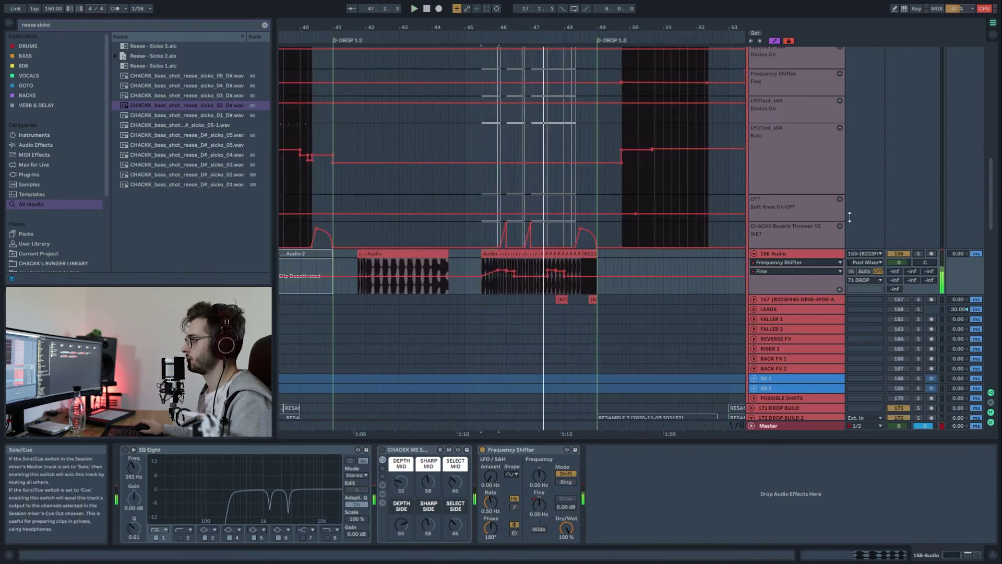
- Solo the FX/Musical group, play it from 33.1.1, and unfold it to audition the stem VOCAL SHOP-1 track
left_click_drag(991, 226, 991, 149)
left_click_drag(496, 35, 667, 27)
left_click(920, 174)
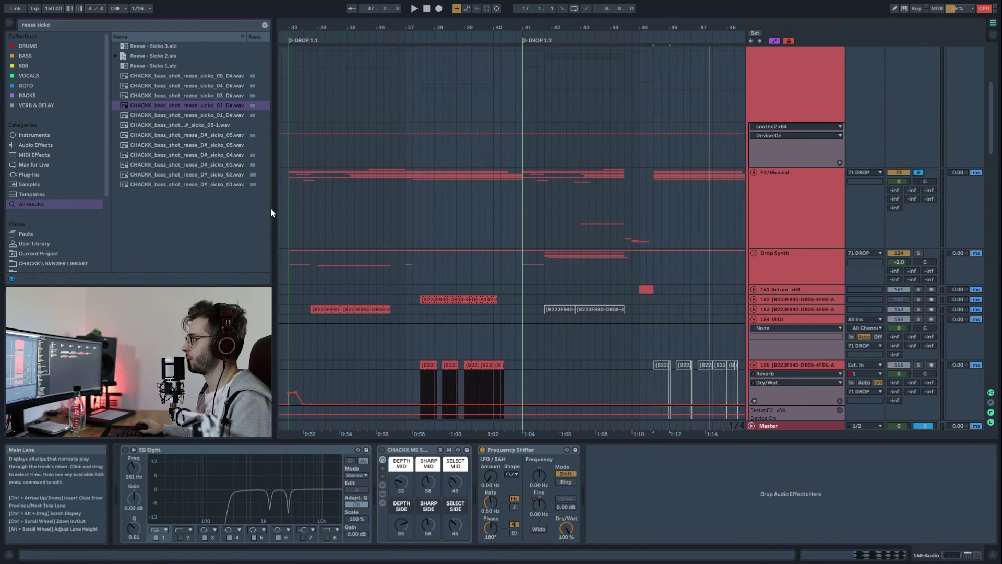
left_click(292, 208)
key("space")
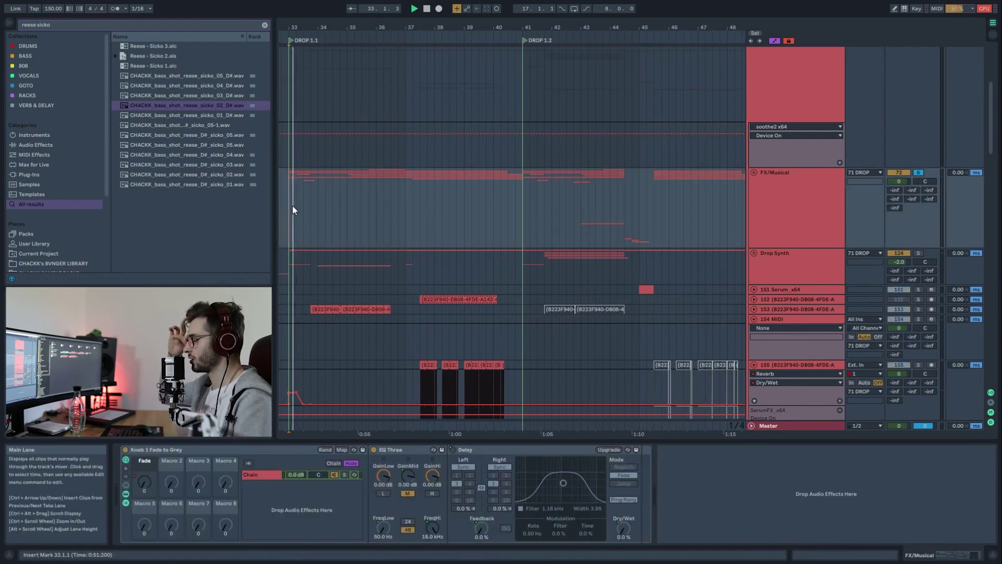
left_click(754, 174)
scroll(711, 193, "down", 5)
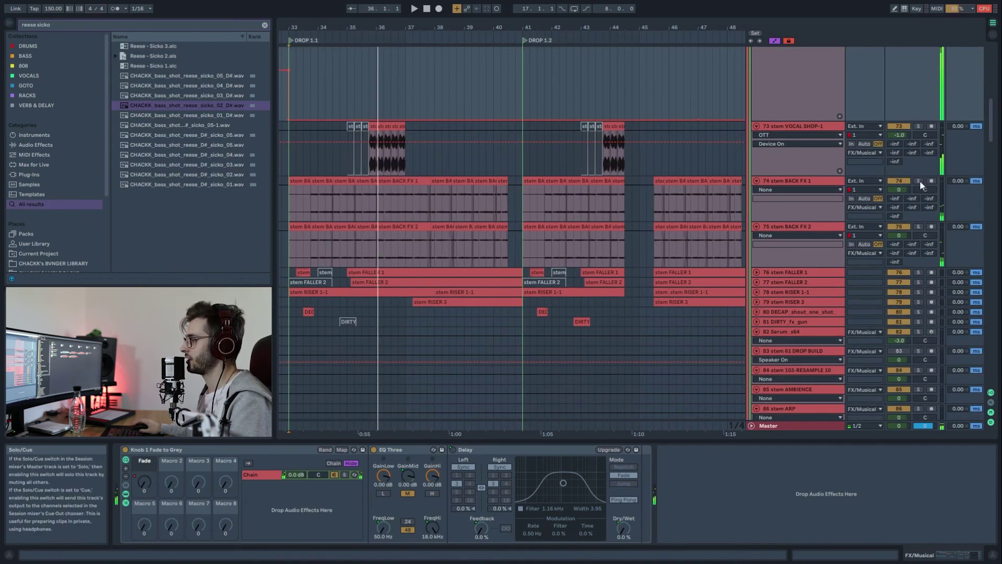
key("space")
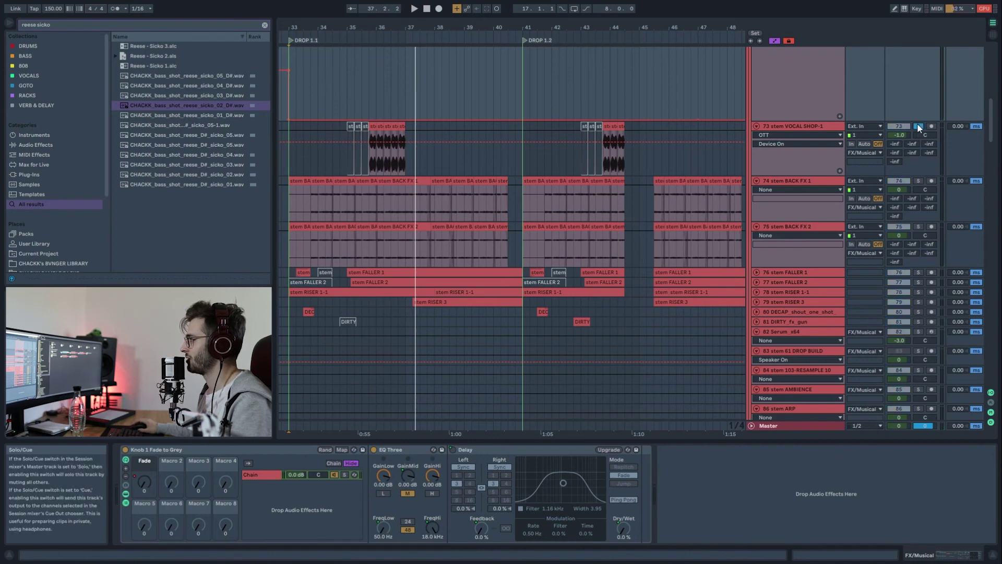
- Fold the FX/Musical group and play the DROP 1.3 section from 49.1.1 without solo
scroll(591, 163, "right", 5)
left_click(467, 169)
left_click(459, 167)
scroll(807, 142, "up", 4)
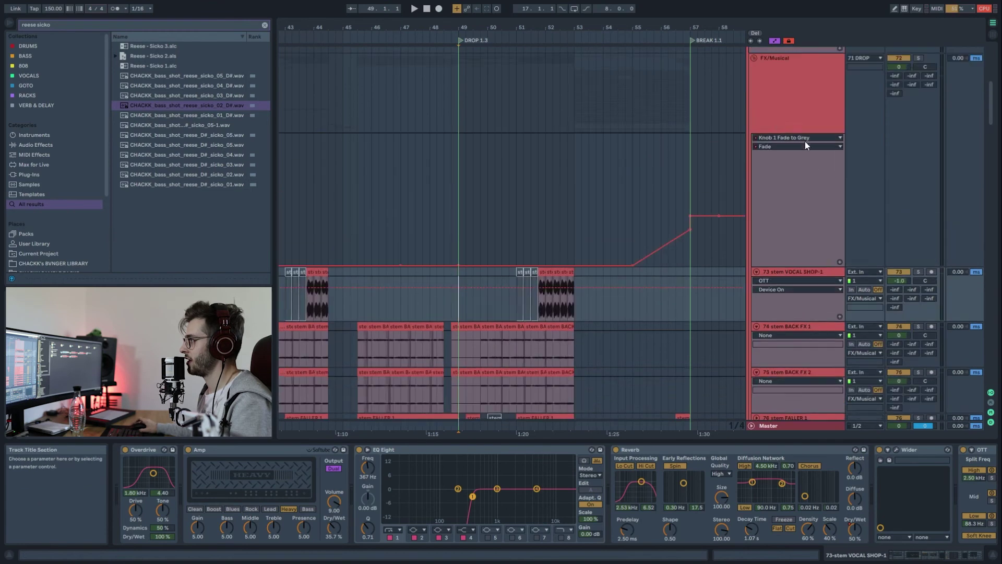
left_click(754, 59)
key("space")
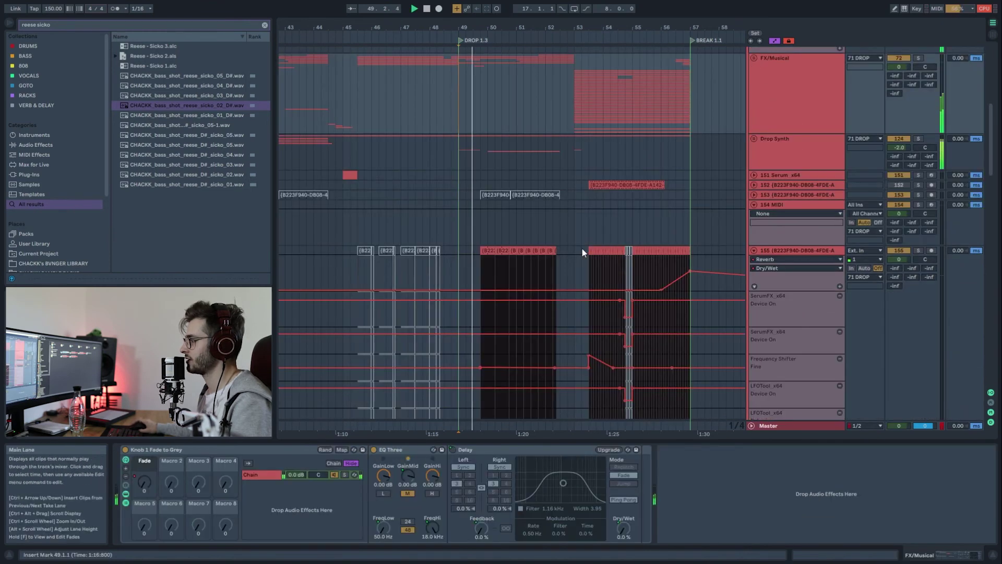
scroll(581, 249, "down", 3)
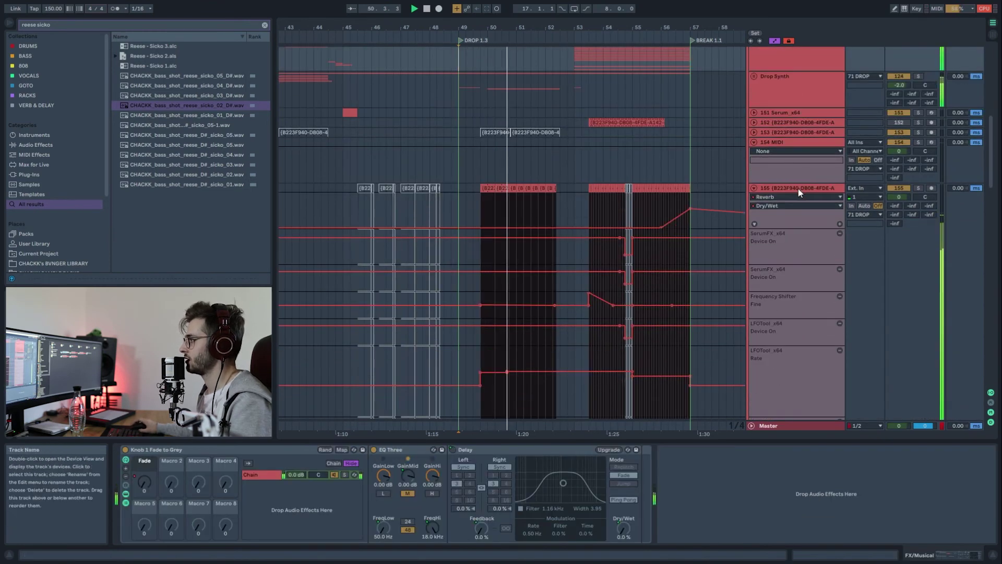
- Show track 155's devices, select its first clip in DROP 1.3 and solo the track
left_click(797, 189)
scroll(502, 194, "up", 5)
left_click(431, 193)
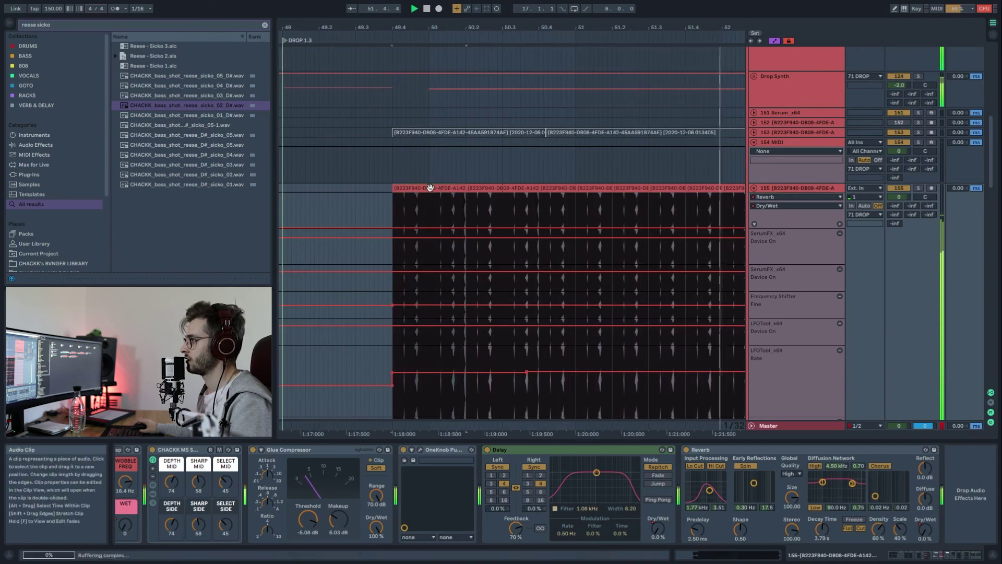
left_click(918, 189)
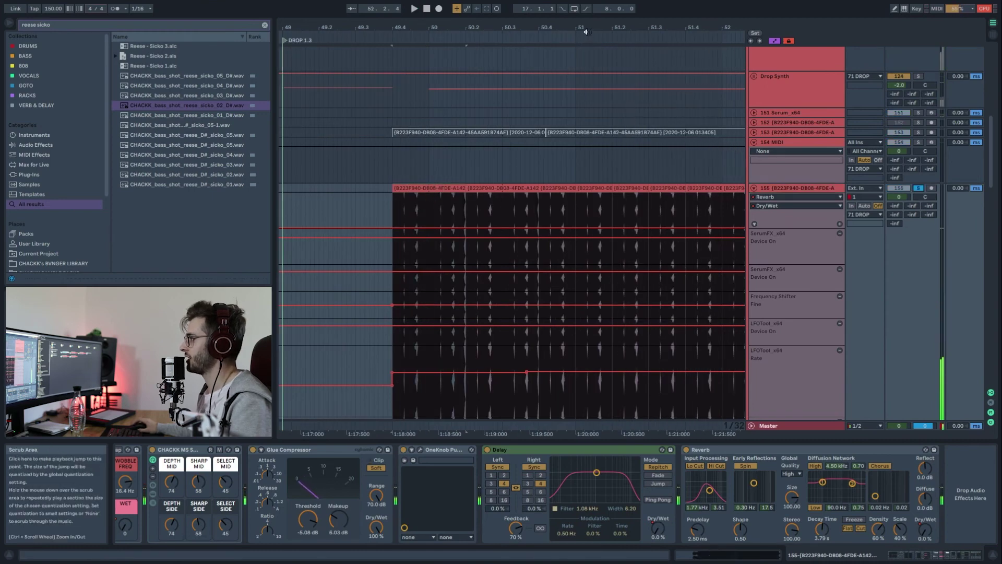
- Play track 155's clips from 49.4.1 to examine the LFOTool Rate, and unsolo the track
scroll(620, 159, "down", 3)
left_click_drag(944, 561, 905, 557)
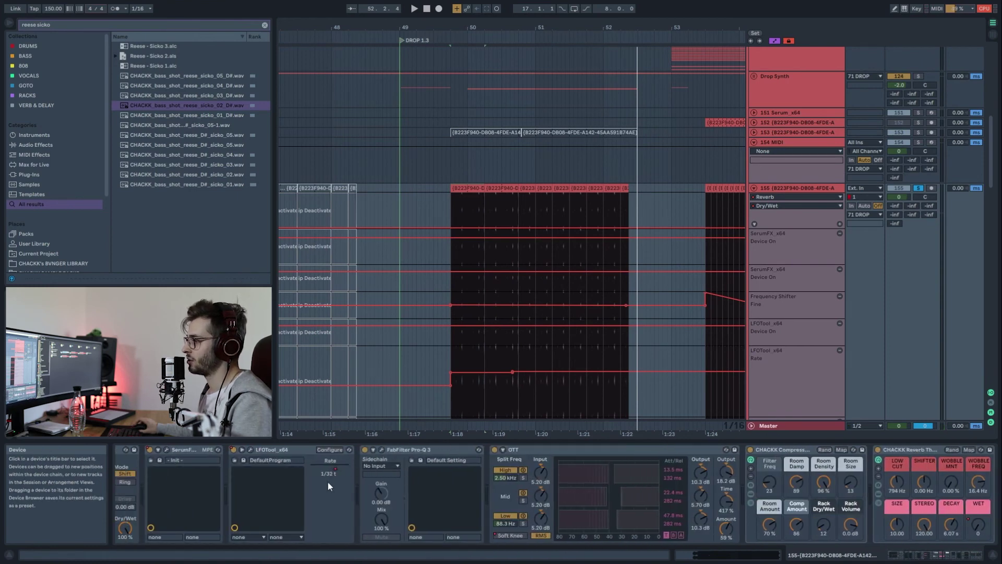
key("space")
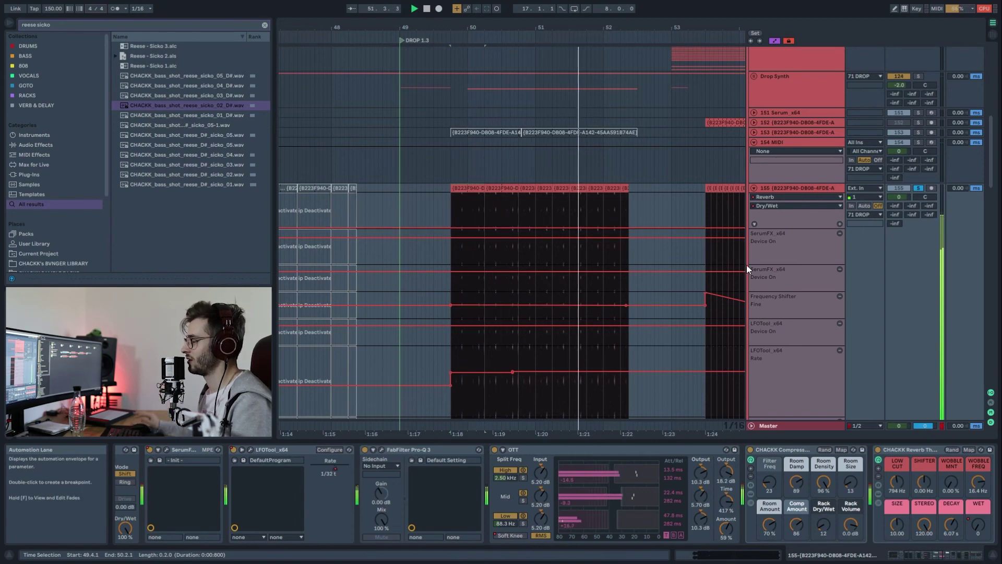
key("space")
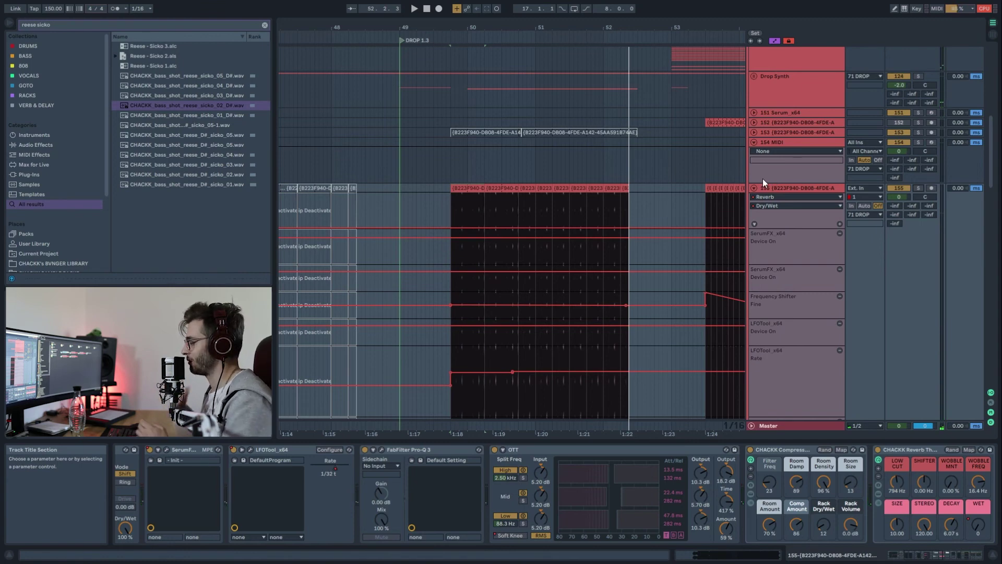
- Play DROP 1.3 in full context and open track 155's clip at 53.3.1 to view its waveform
key("space")
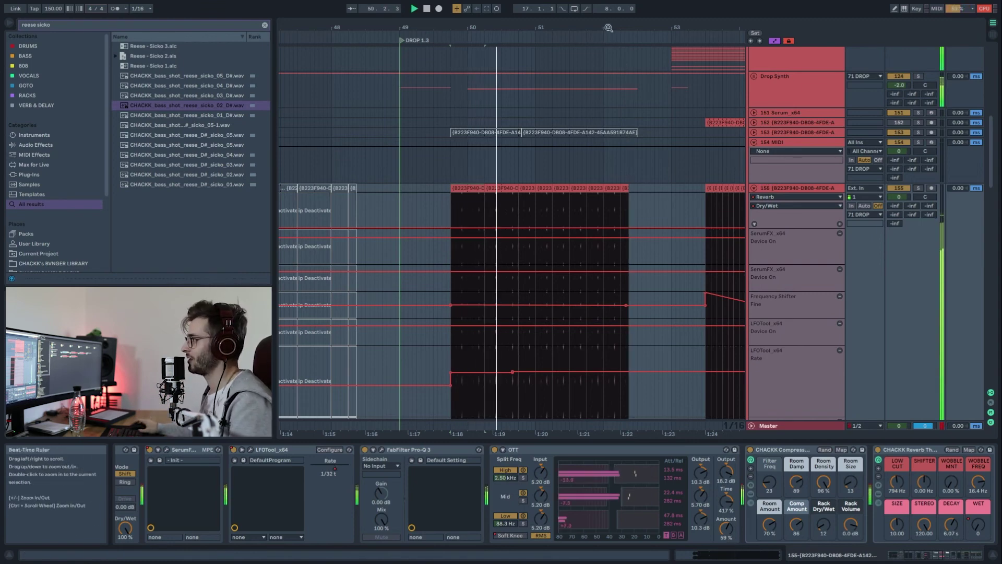
left_click_drag(609, 27, 500, 95)
left_click(567, 211)
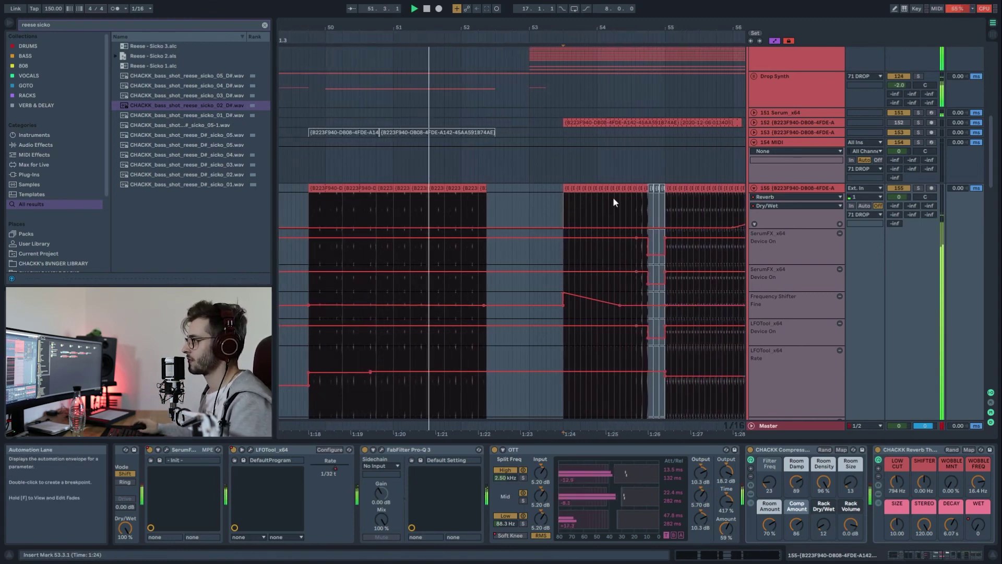
left_click(565, 188)
double_click(564, 188)
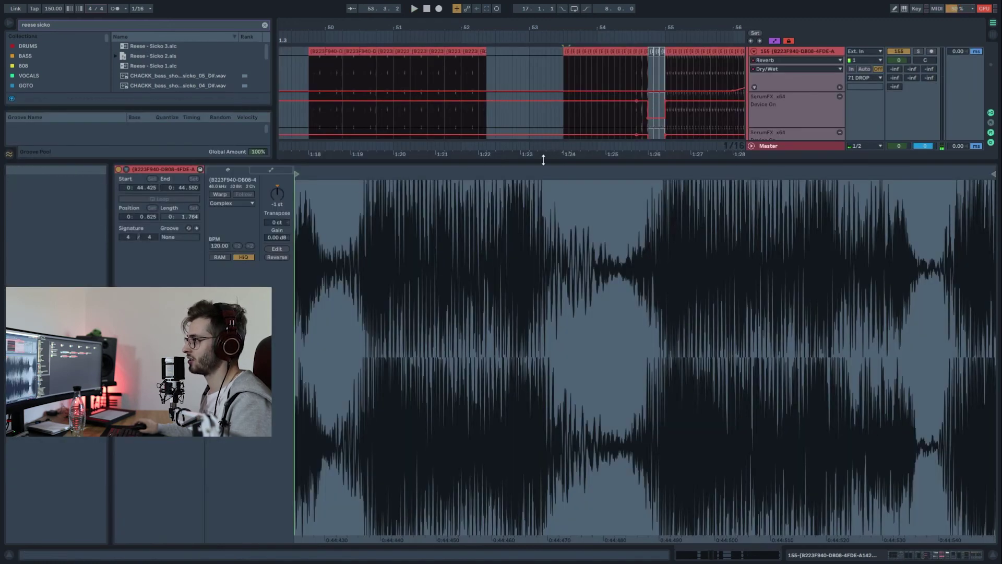
- Close the clip view and play track 155 from 53.3.1 while examining its Frequency Shifter and LFOTool devices
key("ctrl+alt+l")
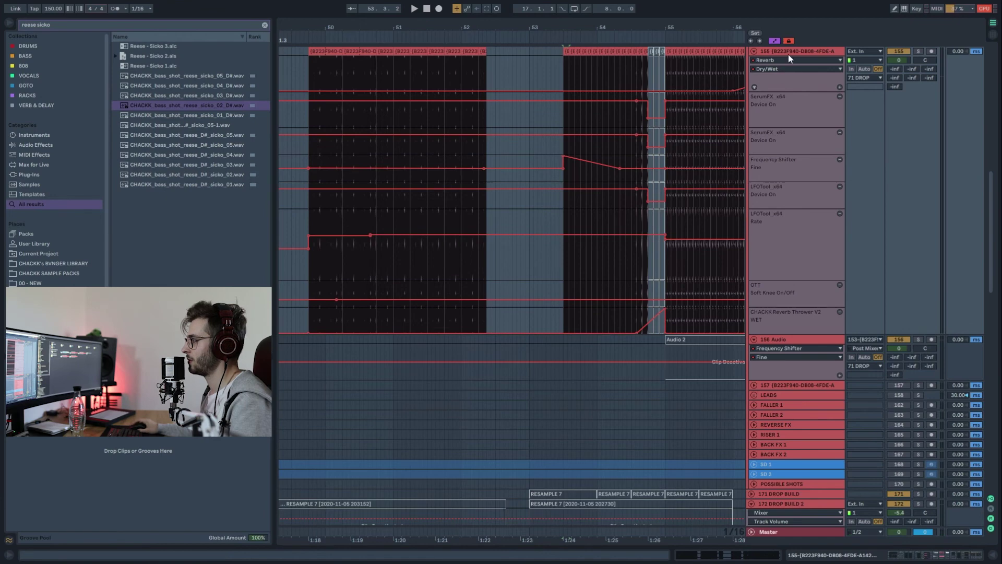
key("ctrl+alt+l")
key("space")
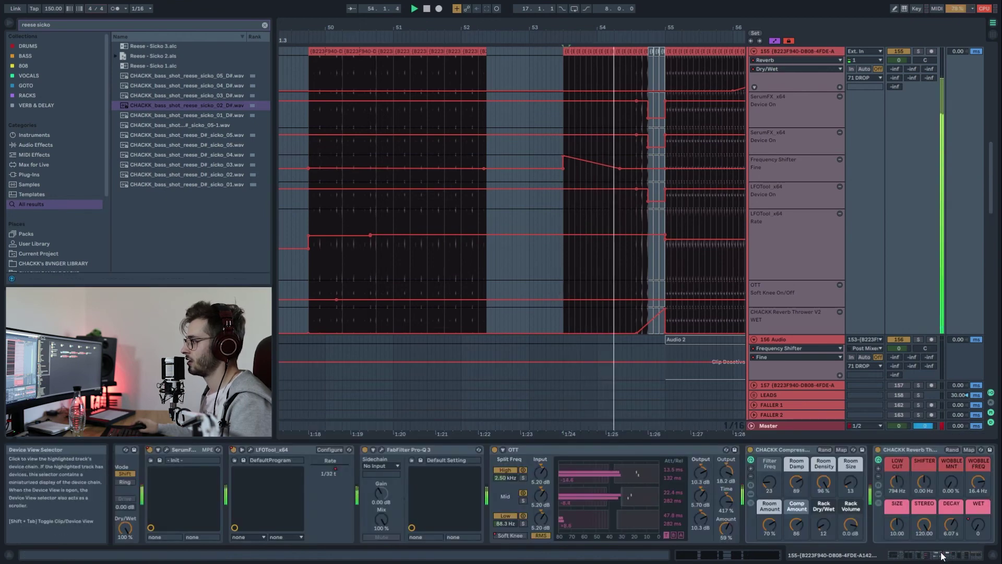
mouse_move(942, 556)
left_mouse_down()
mouse_move(970, 563)
mouse_move(937, 562)
left_mouse_up()
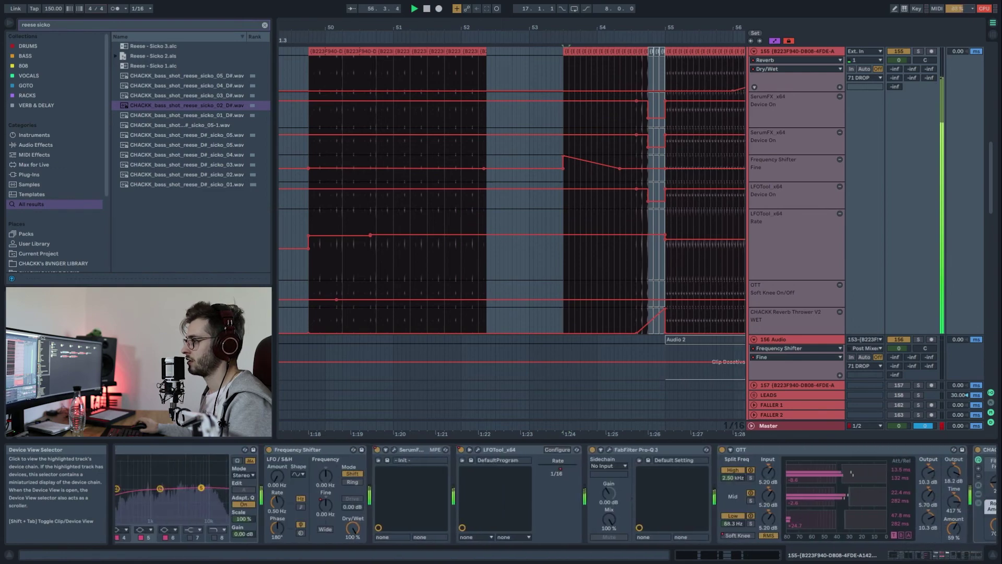
- Fold the 71 DROP group, stop playback and show the arrangement from DROP 1.2 to the OUTRO
left_click_drag(541, 27, 542, 5)
scroll(734, 112, "up", 5)
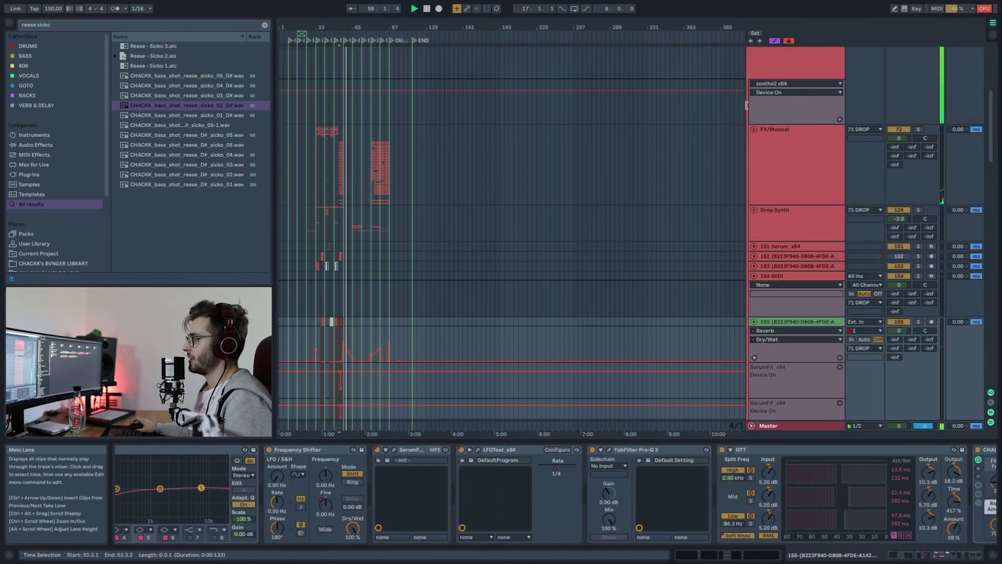
scroll(752, 99, "up", 4)
left_click(751, 120)
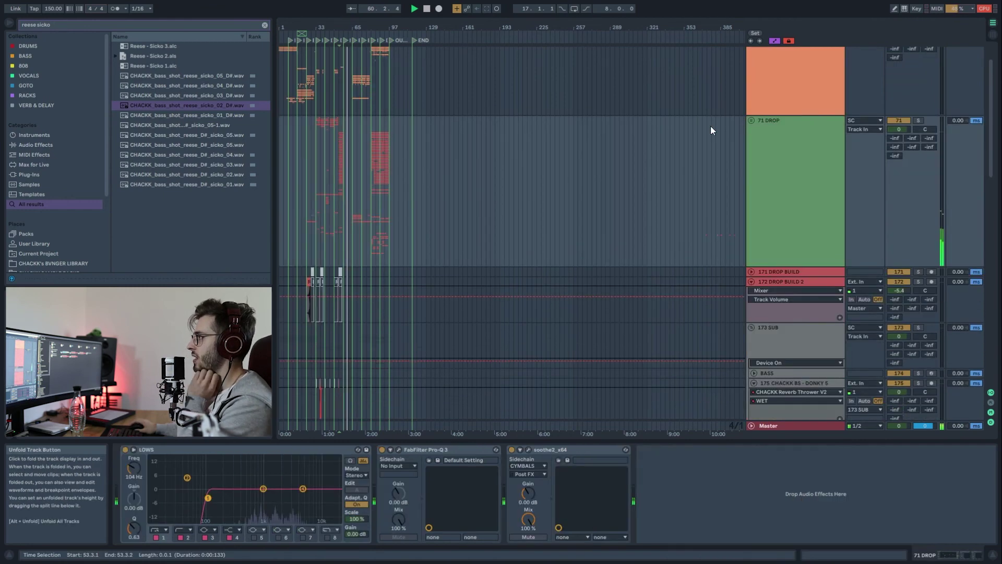
scroll(495, 110, "up", 2)
left_click_drag(335, 28, 548, 217)
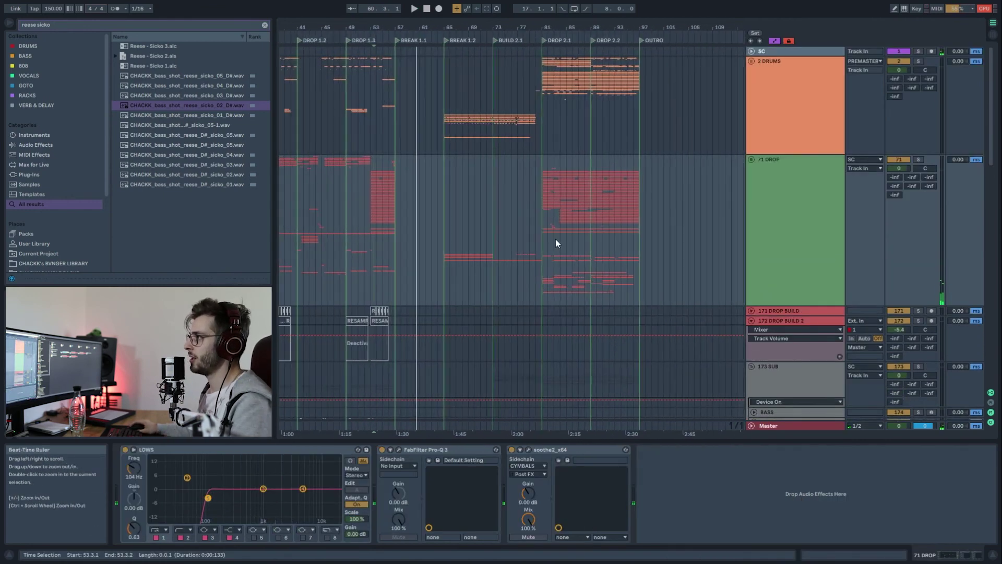
- Unfold the 200 INTRO group and play its tracks from the BREAK 1.2 marker
scroll(548, 217, "down", 8)
scroll(726, 209, "down", 5)
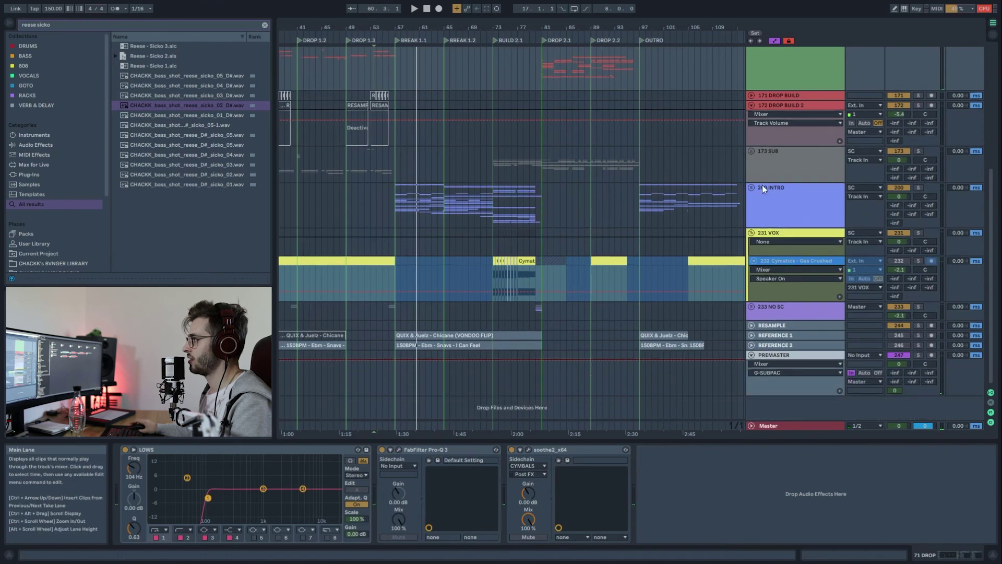
scroll(483, 223, "down", 4)
scroll(483, 218, "down", 2)
left_click(445, 213)
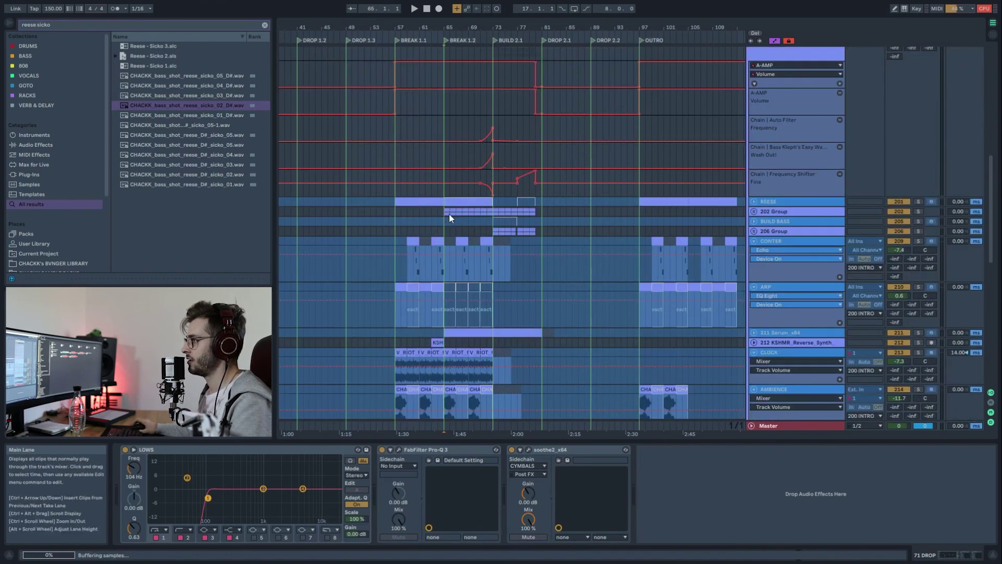
key("space")
scroll(487, 220, "down", 2)
scroll(487, 218, "down", 2)
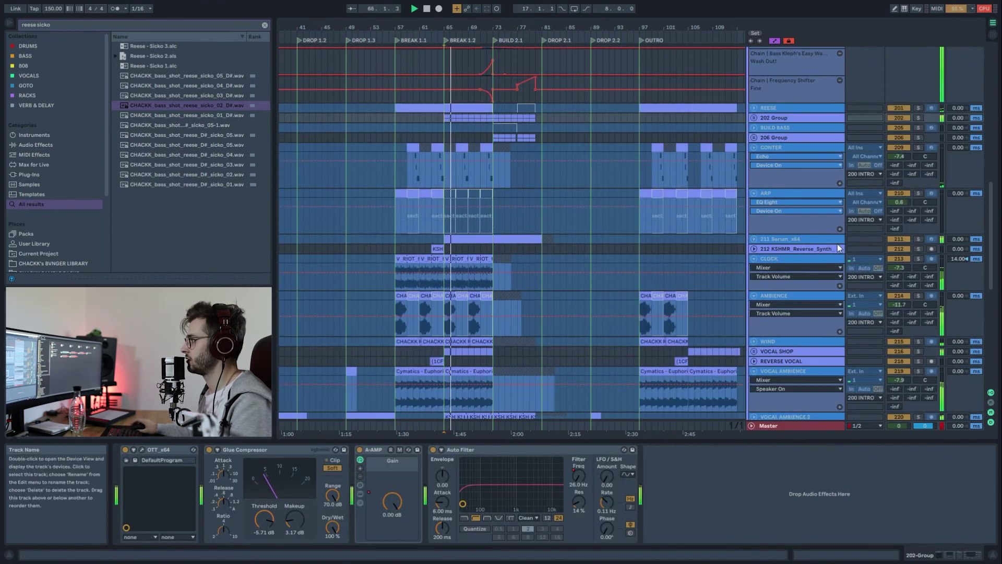
- Solo the 211 Serum_x64 track, show its device chain and stop playback
left_click(919, 239)
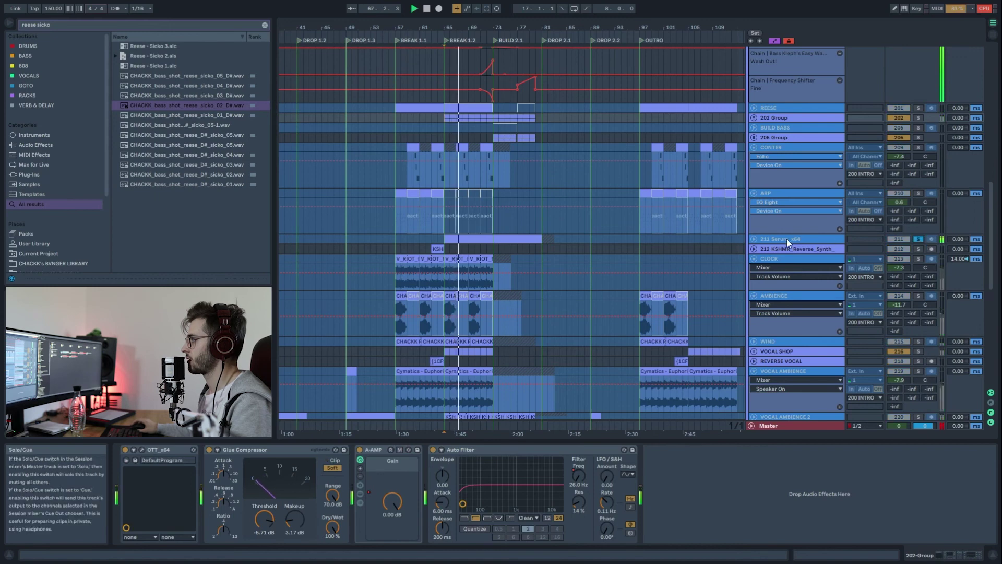
left_click(771, 239)
key("space")
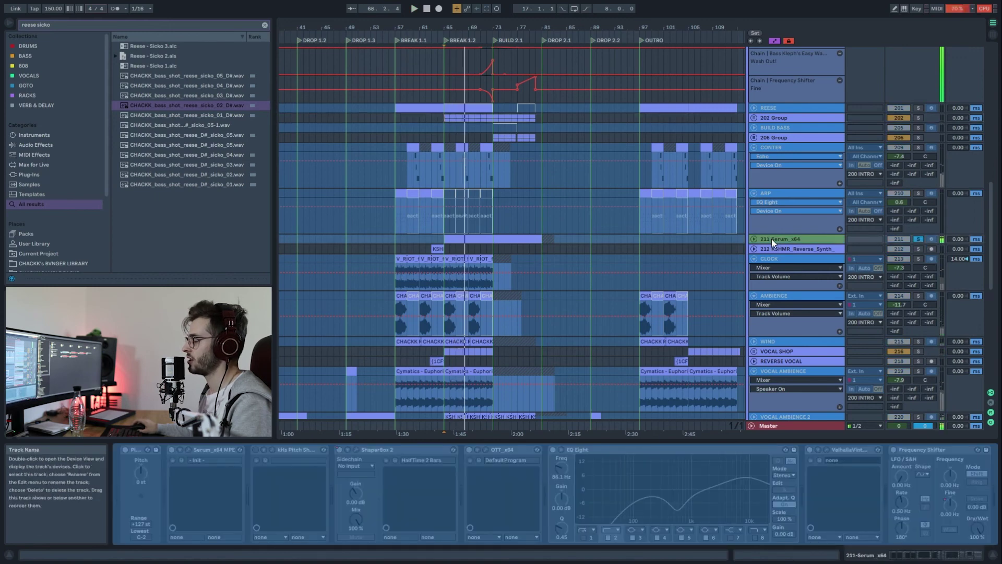
- Unfold the 211 Serum_x64 track and unfreeze it so its devices are accessible
left_click(754, 239)
right_click(777, 241)
left_click(819, 303)
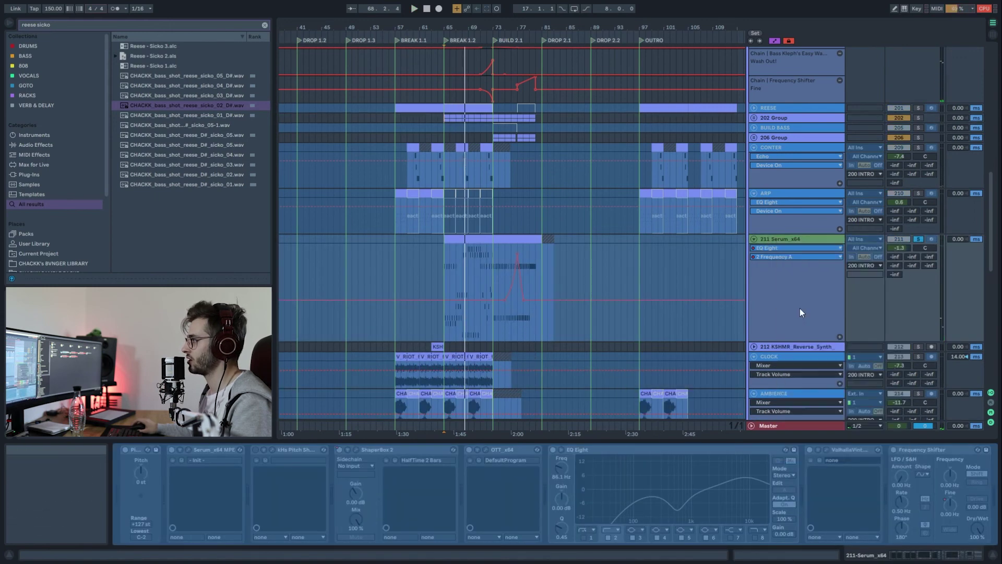
- Play track 211 while examining Serum's effects and oscillator pages, close the plug-in and view the rest of the device chain
left_click(188, 449)
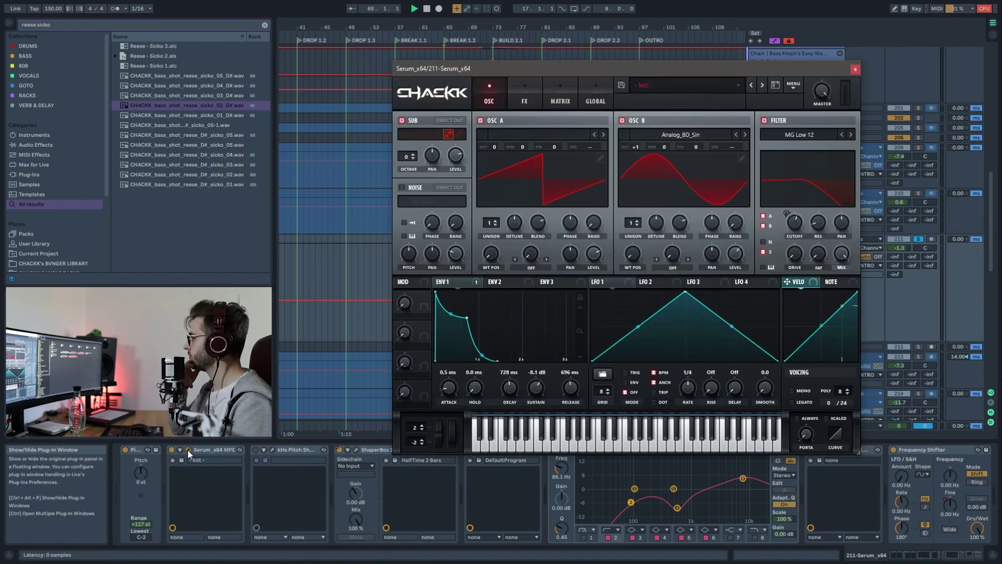
key("space")
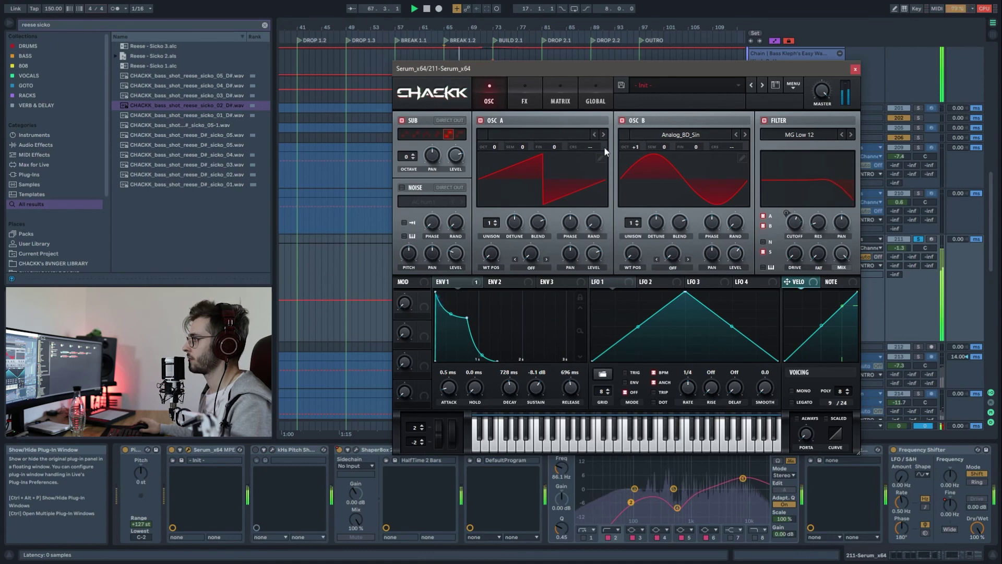
left_click(524, 101)
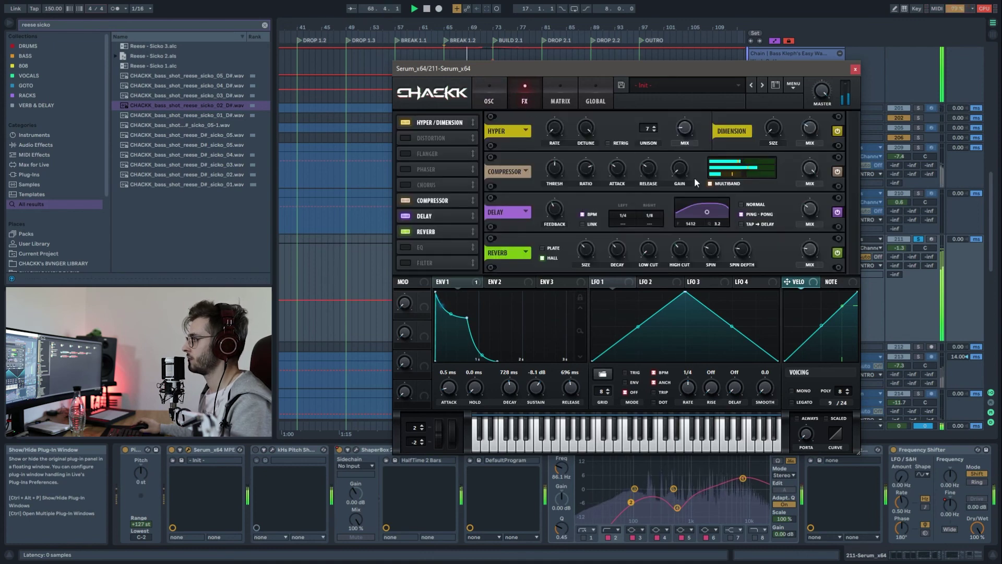
left_click(489, 102)
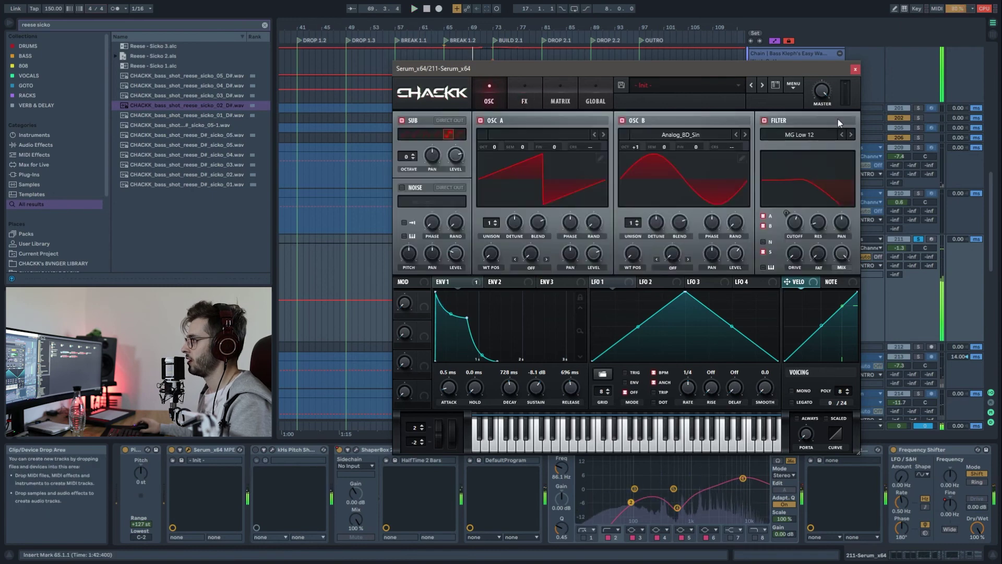
left_click(855, 70)
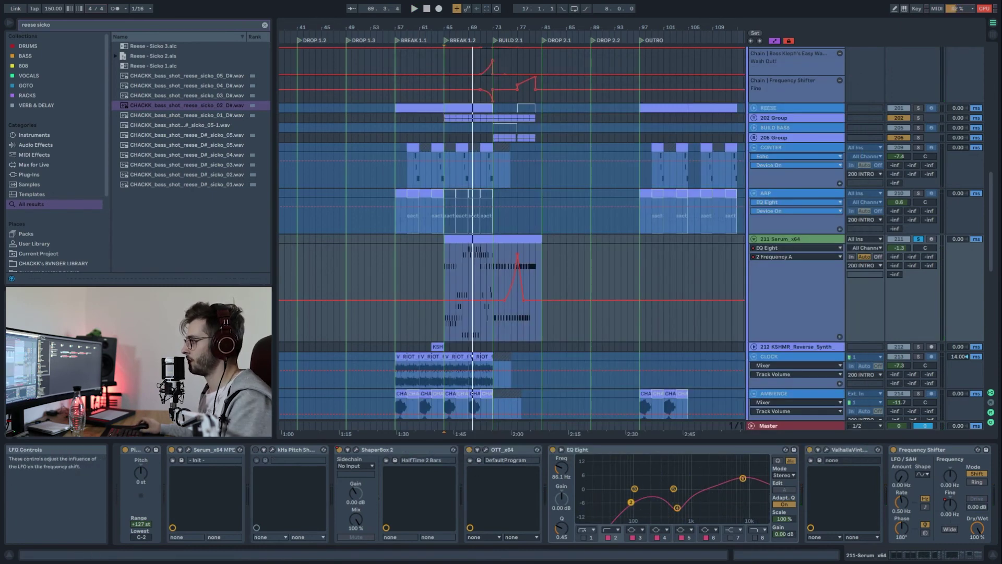
left_click_drag(934, 555, 976, 553)
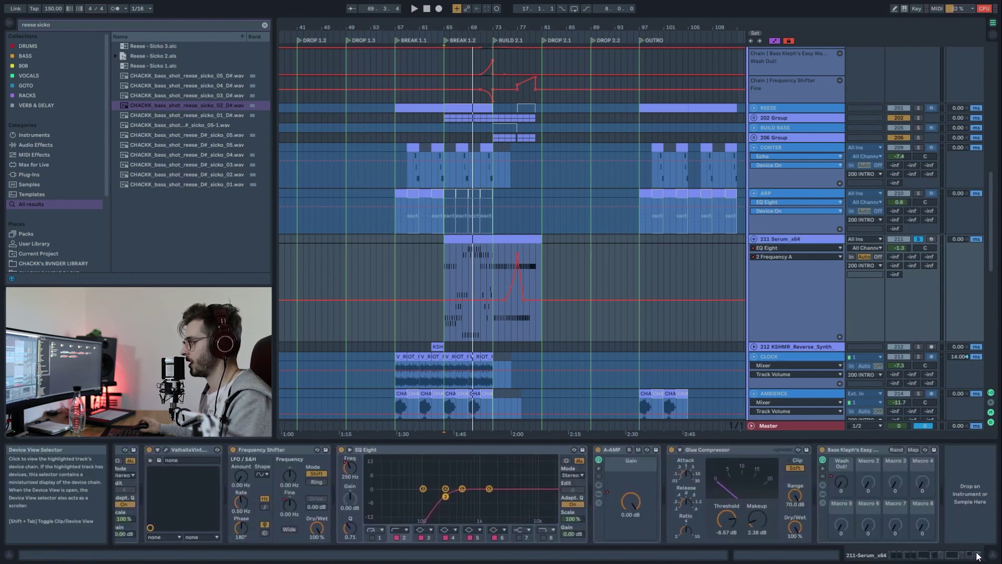
- Inspect the MIDI notes of the 211 Serum_x64 clip starting at BREAK 1.2 and close the clip view
left_click(480, 238)
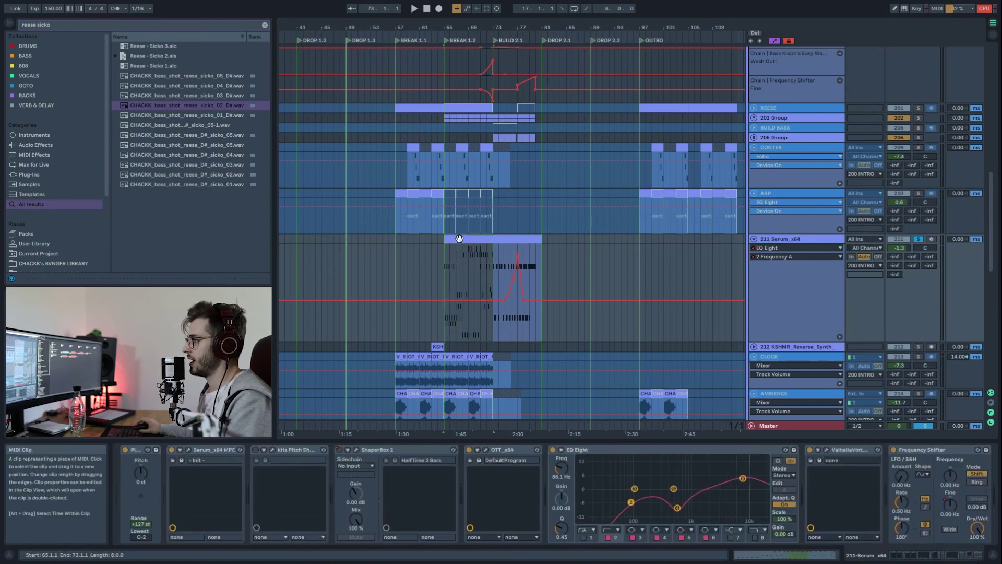
double_click(459, 238)
scroll(475, 333, "up", 3)
scroll(590, 342, "down", 1)
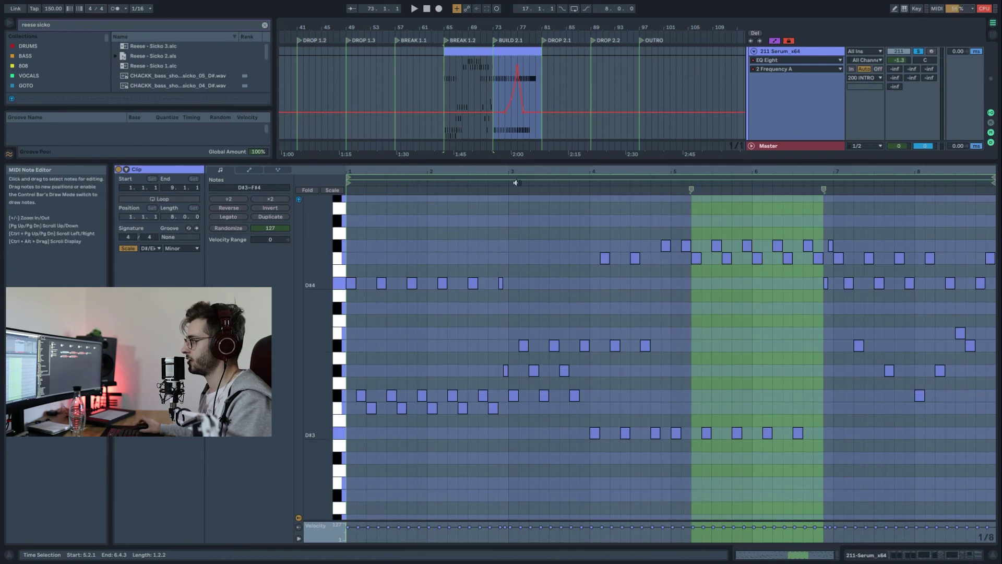
key("ctrl+alt+l")
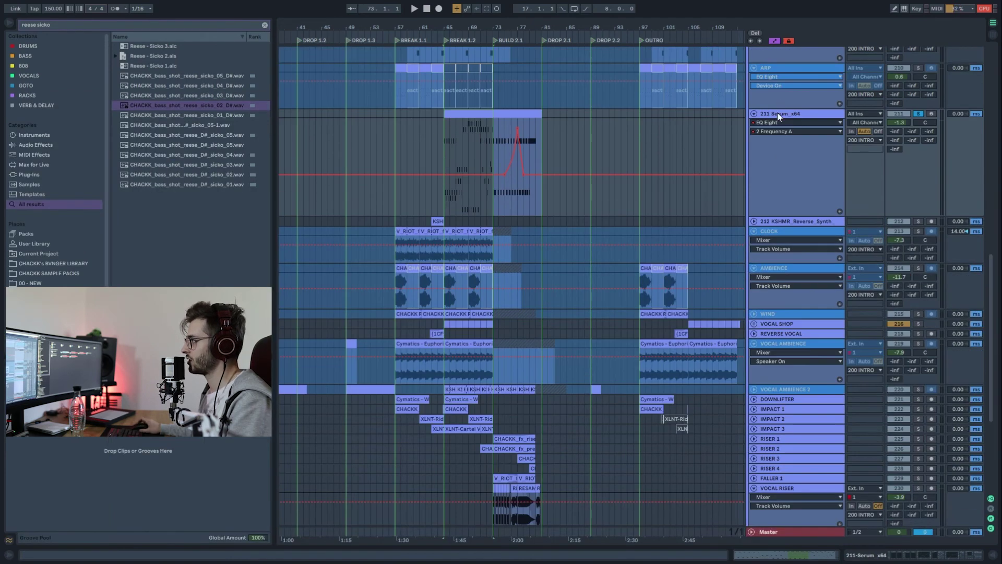
- Freeze the 211 Serum_x64 track again and play the unsoloed arrangement from the BREAK 1.2 marker
left_click(777, 109)
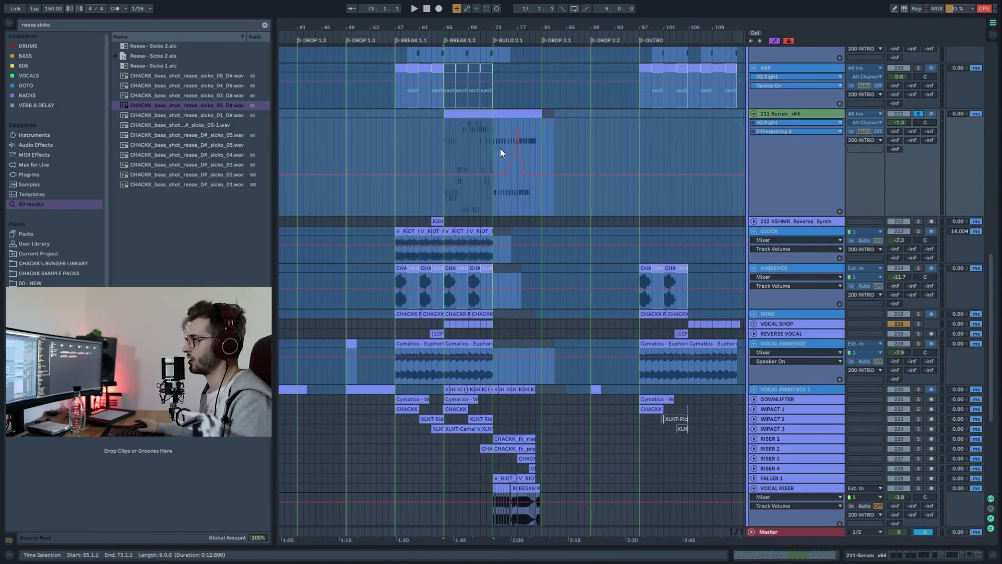
left_click(445, 151)
key("space")
scroll(473, 149, "up", 3)
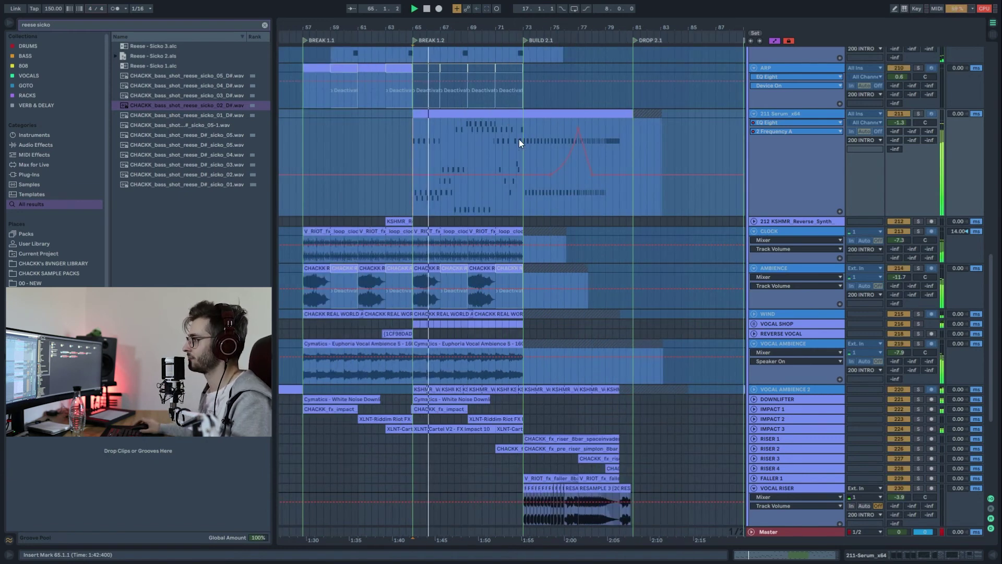
left_click(523, 138)
scroll(470, 262, "down", 2)
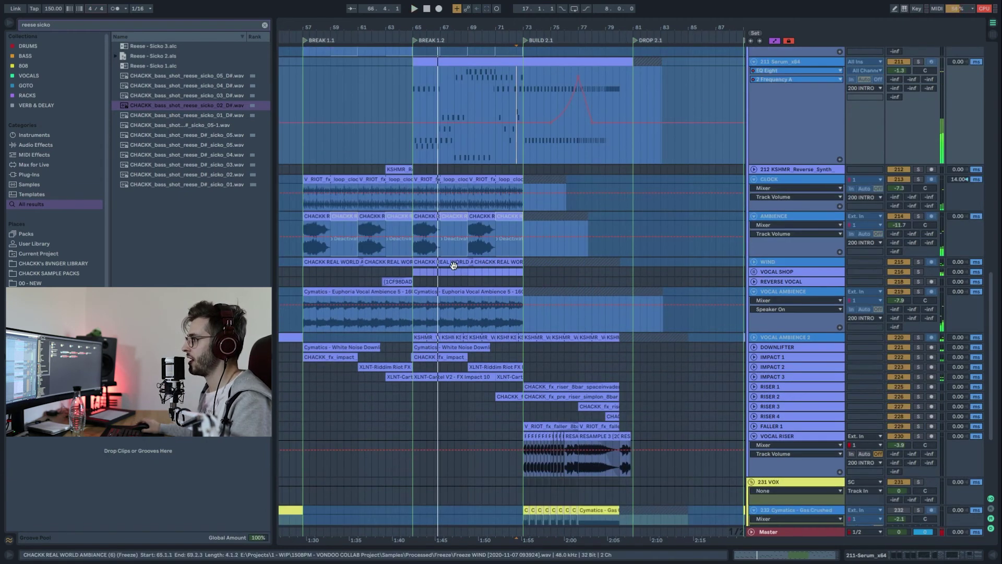
scroll(454, 265, "up", 4)
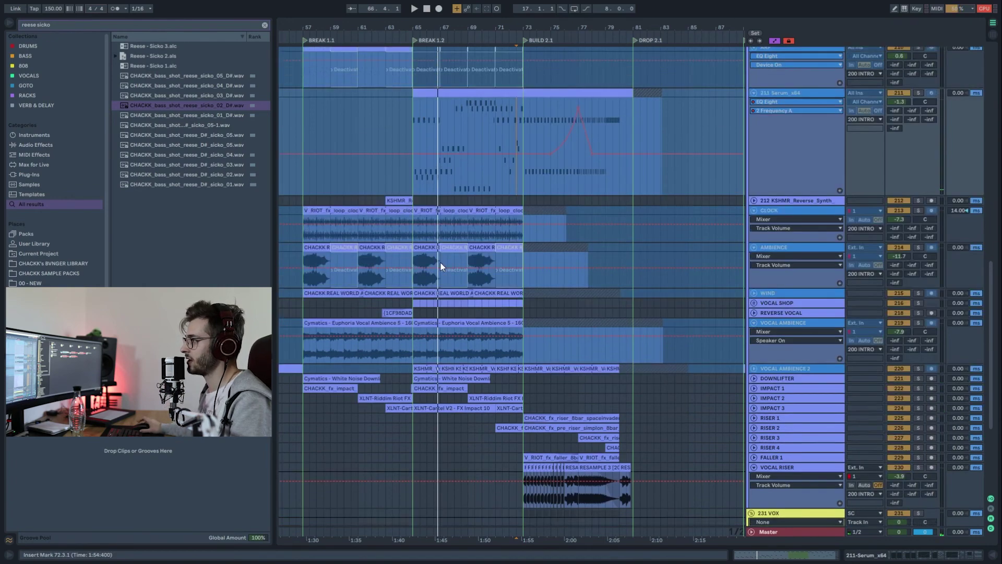
- Solo and play the 202 Group from BREAK 1.2, unfolding it to view the devices of 203 Kontakt6 and 204 Kontakt6
scroll(451, 265, "up", 4)
left_click(919, 179)
left_click(413, 180)
key("space")
left_click(754, 179)
left_click(775, 271)
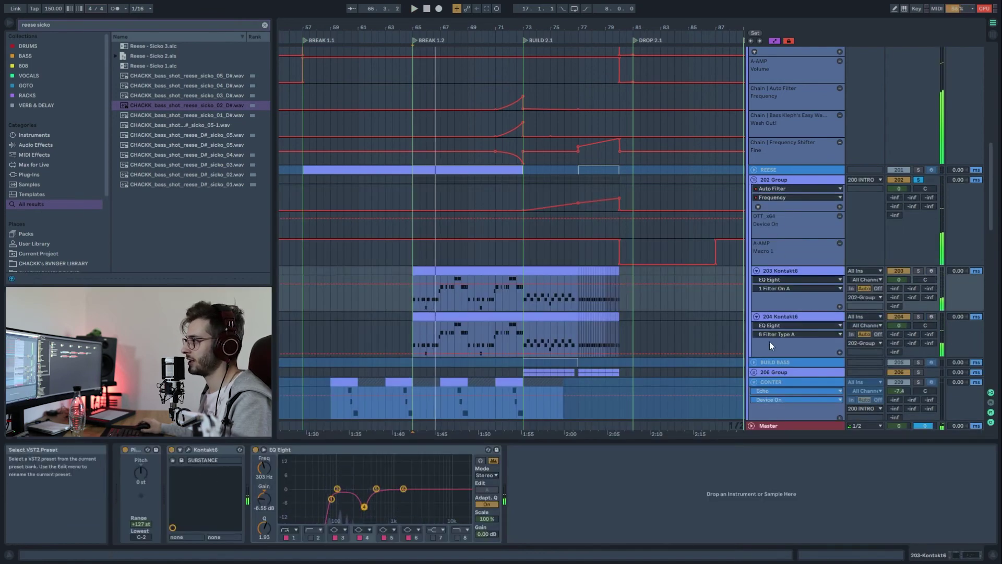
left_click(790, 316)
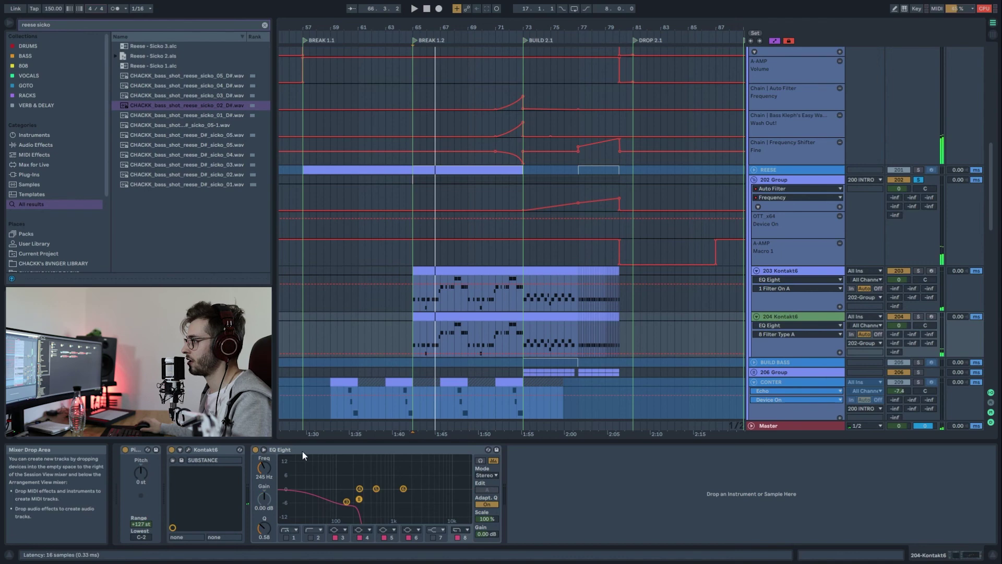
- Examine the Substance instrument in the Kontakt plug-in of track 203 and close its window
left_click(416, 271)
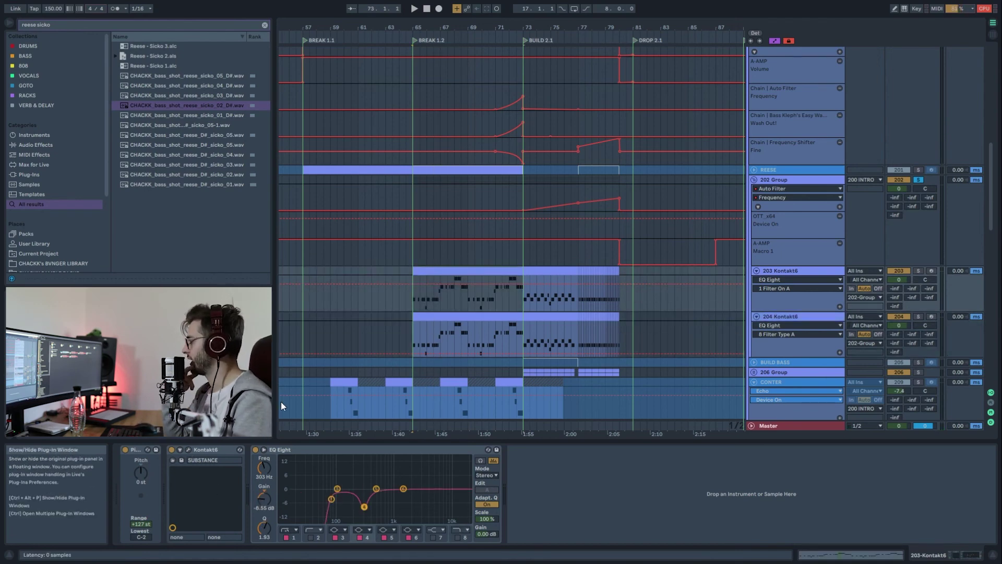
key("ctrl+alt+p")
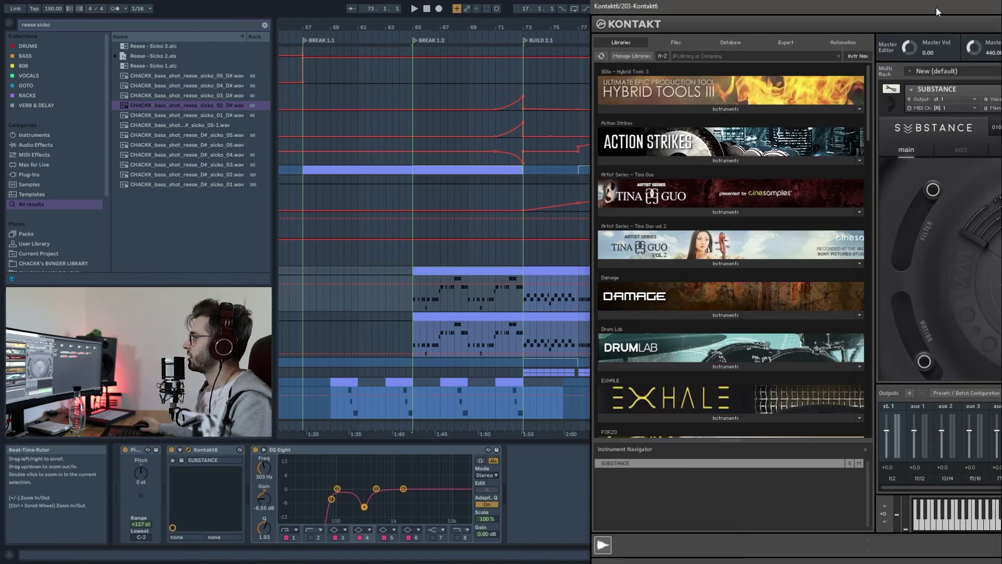
left_click_drag(938, 12, 556, 0)
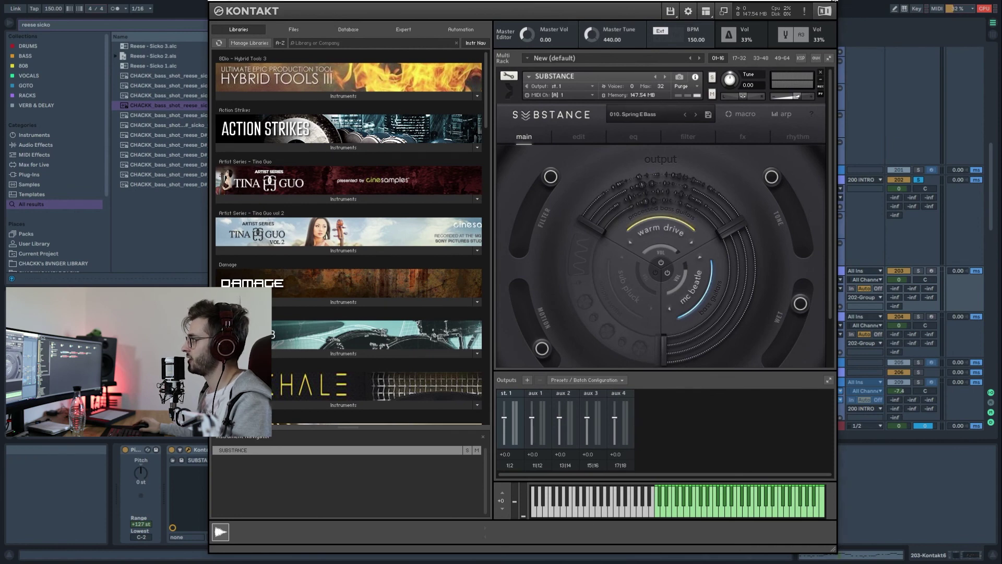
key("ctrl+alt+p")
- Play the break while soloing 203 Kontakt6 and 204 Kontakt6 alternately, and show track 204's devices
key("space")
left_click(916, 316)
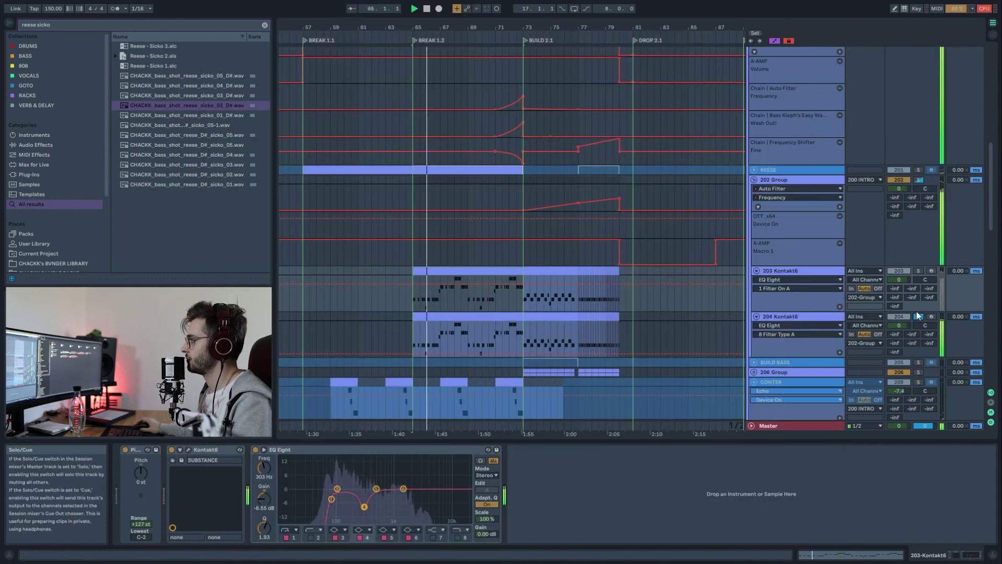
left_click(918, 271)
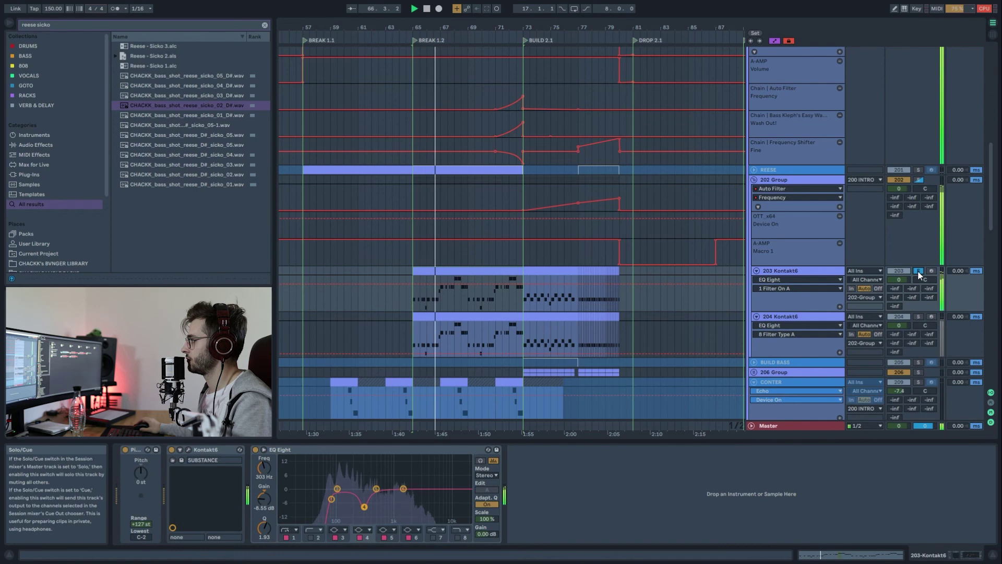
left_click(918, 317)
left_click(793, 318)
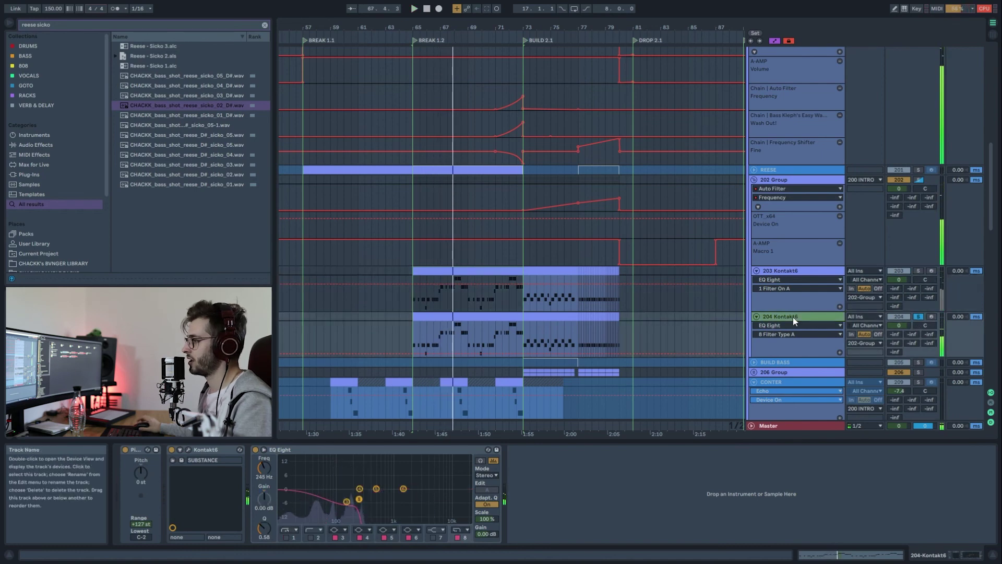
- Clear the solo, show the arrangement from BUILD 2.1 to the OUTRO and fold the 200 INTRO group
left_click(524, 375)
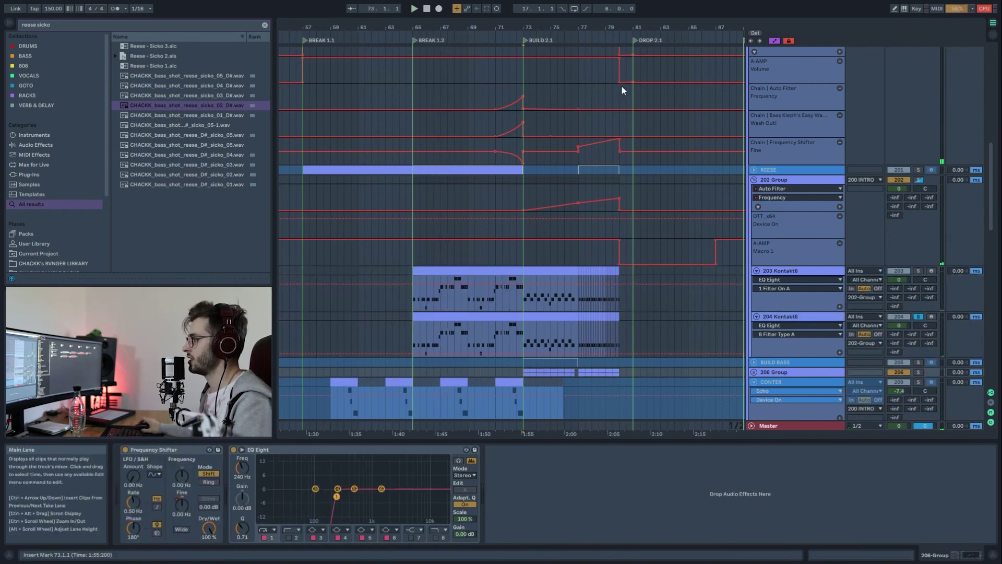
left_click_drag(608, 25, 379, 24)
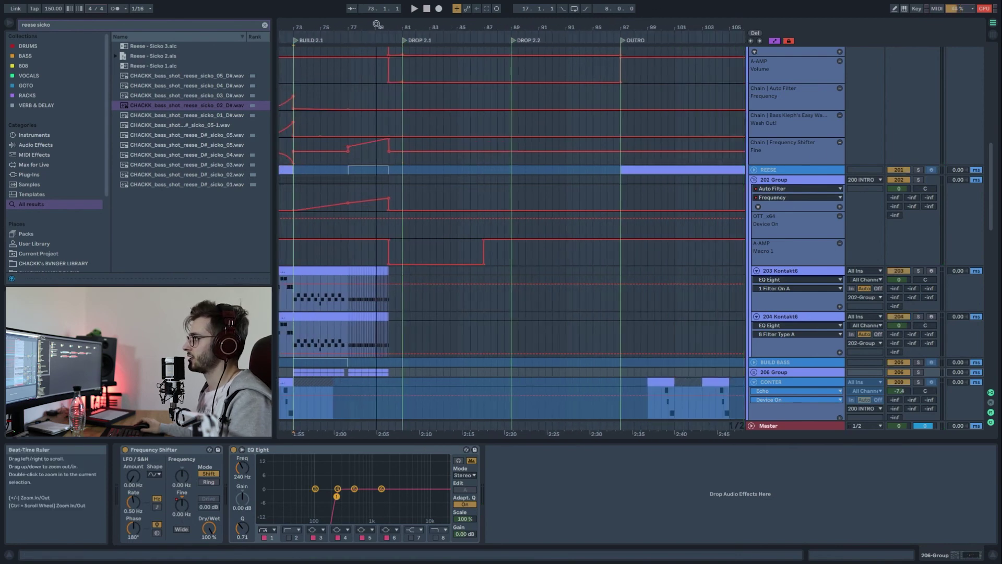
scroll(646, 124, "up", 5)
left_click(752, 146)
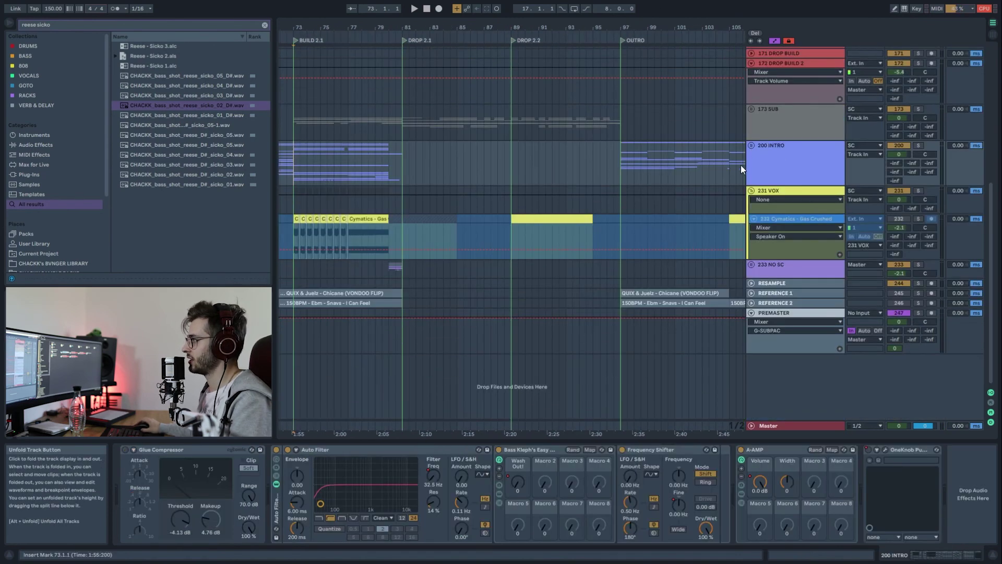
- Unfold the 71 DROP group and its nested synth groups to reach the 145 stem SHOTS 1 track at DROP 2.1
scroll(741, 160, "up", 5)
scroll(749, 155, "up", 1)
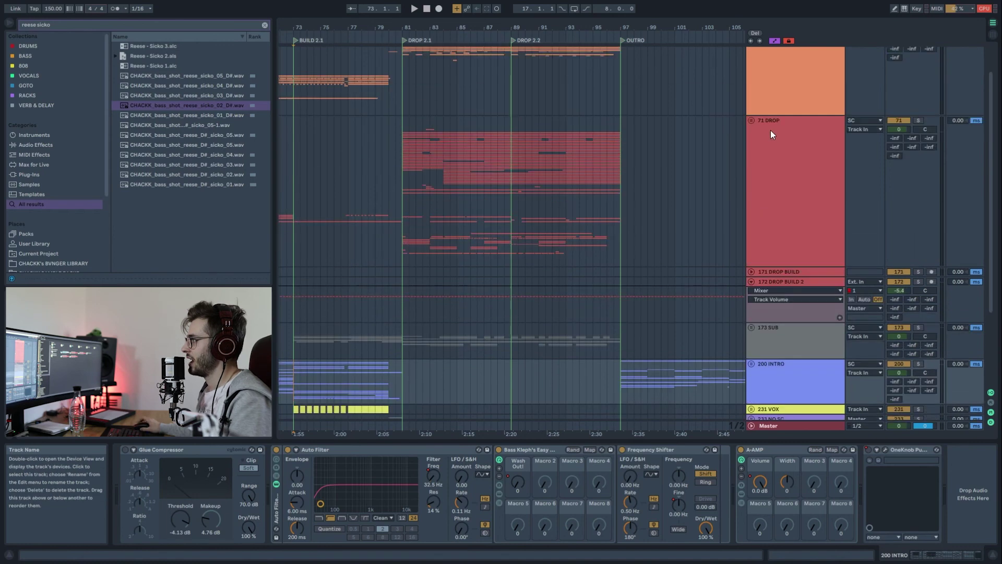
left_click(751, 120)
scroll(495, 303, "down", 4)
scroll(509, 276, "down", 1)
left_click(753, 210)
scroll(522, 277, "down", 5)
scroll(526, 221, "down", 5)
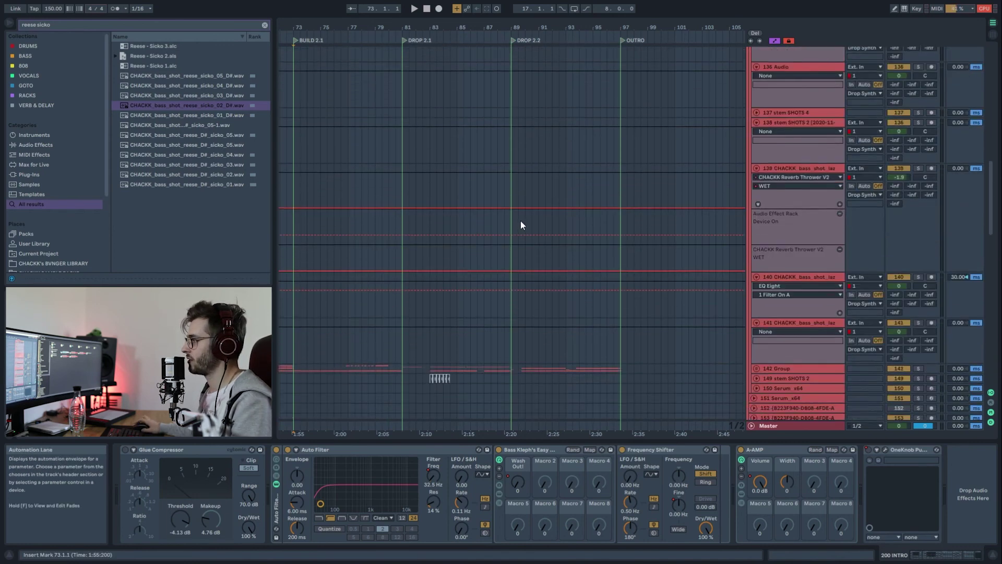
left_click(756, 295)
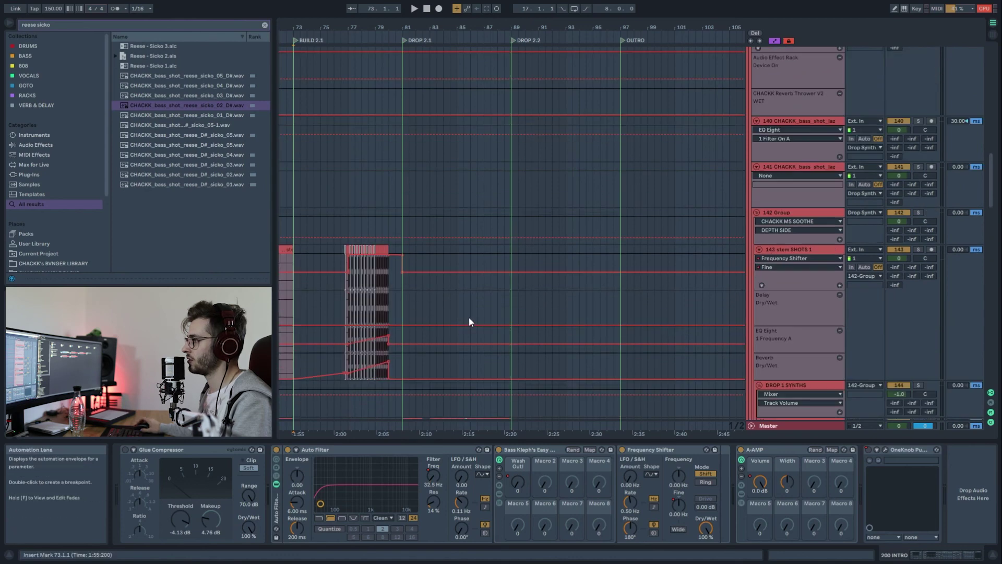
scroll(469, 326, "down", 3)
scroll(396, 269, "up", 3)
scroll(399, 267, "up", 3)
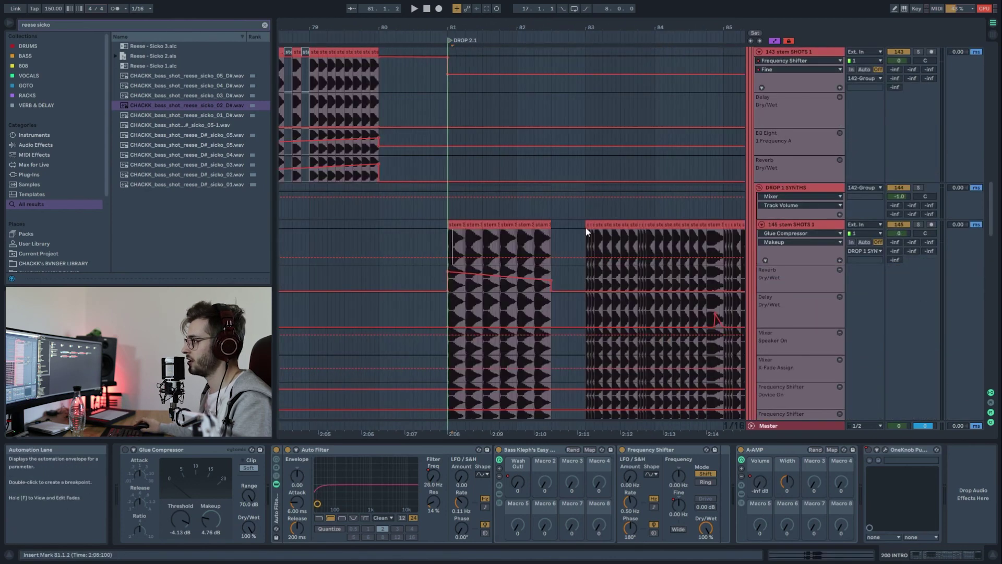
- Solo the 145 stem SHOTS 1 track, play it from DROP 2.1 and show its Frequency Shifter Fine automation
left_click(452, 233)
left_click(917, 224)
key("space")
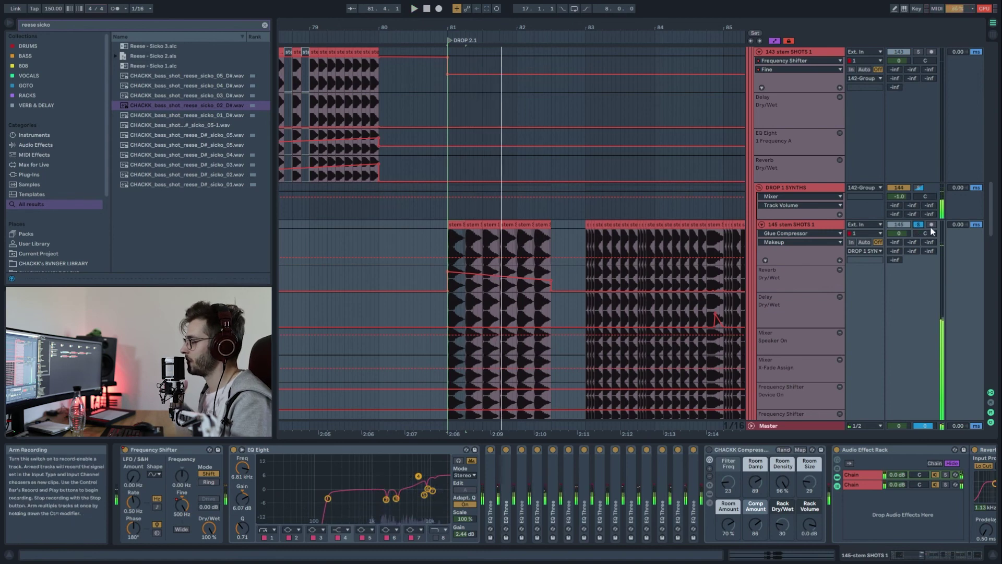
left_click(177, 506)
- Play the DROP 2.1 shots with track 145's Frequency Shifter switched off, re-enable the automation and replay them for comparison
left_click(457, 225)
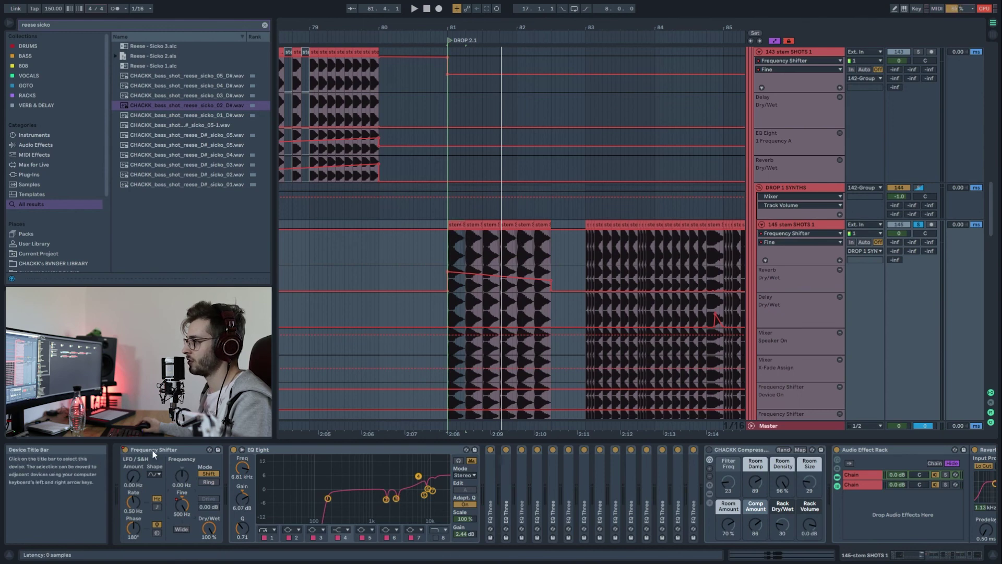
key("0")
key("space")
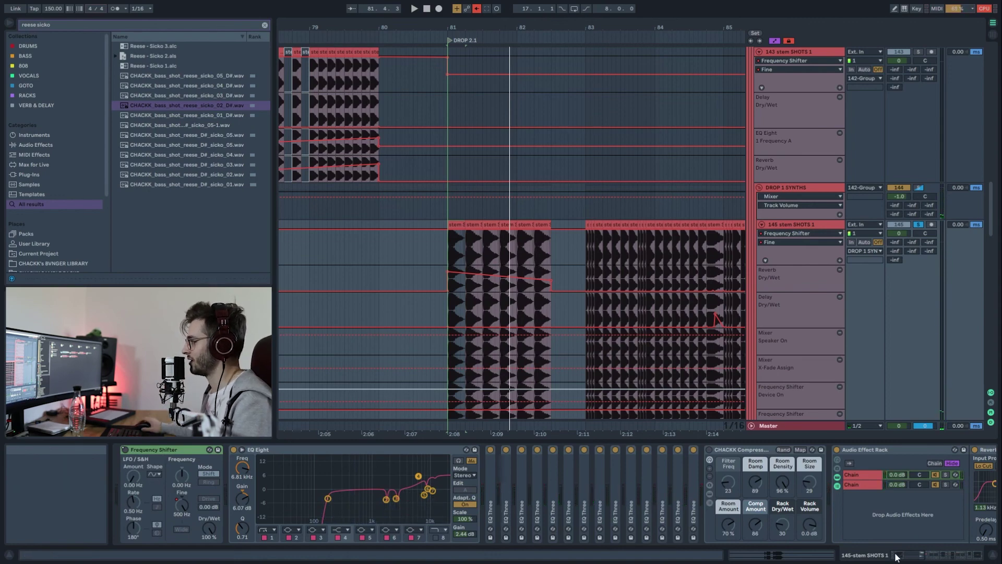
left_click(923, 557)
left_click_drag(923, 560, 894, 555)
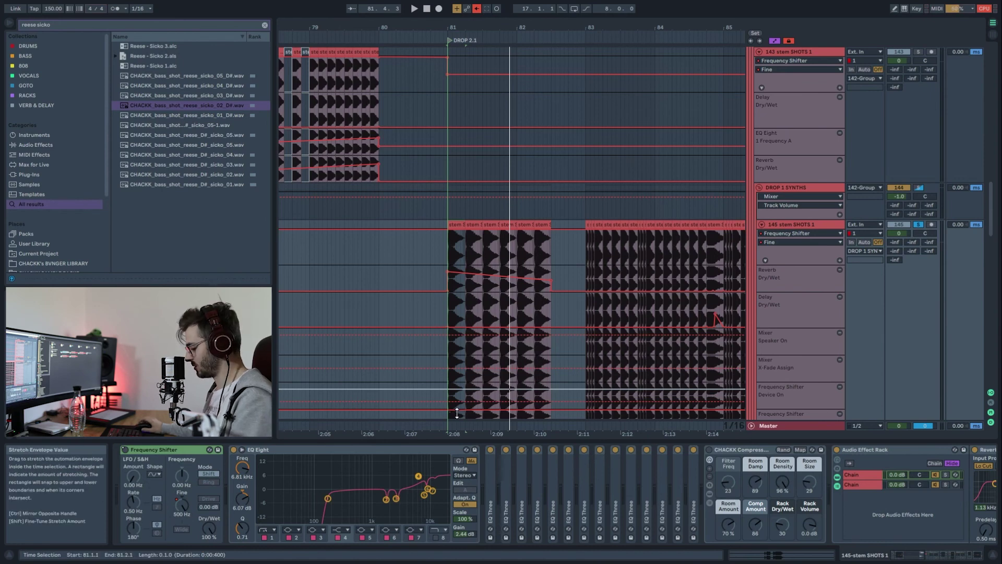
key("space")
left_click(476, 9)
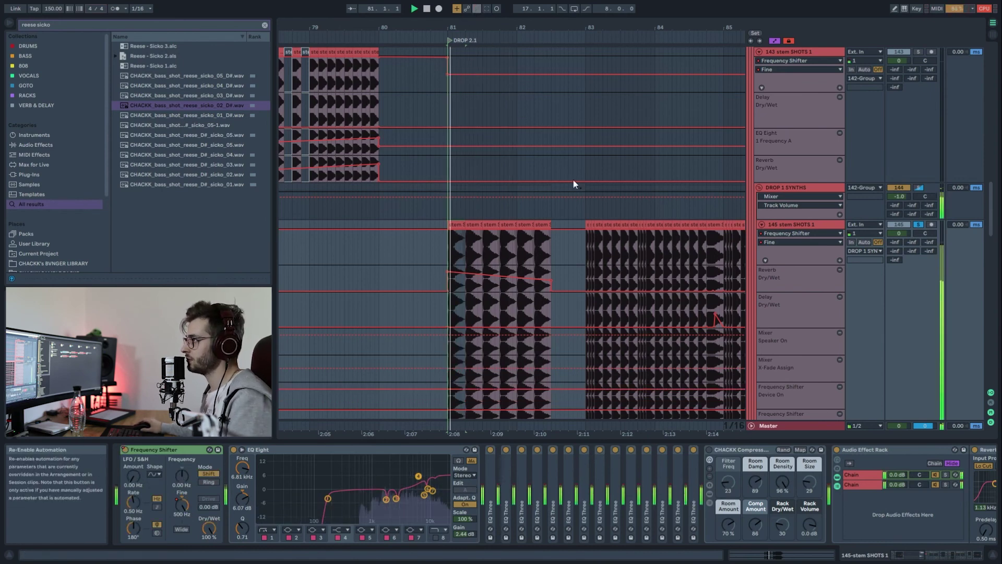
- Play the second run of shots on the 145 stem SHOTS 1 track from 83.1.1
left_click_drag(608, 23, 469, 78)
left_click(414, 224)
key("space")
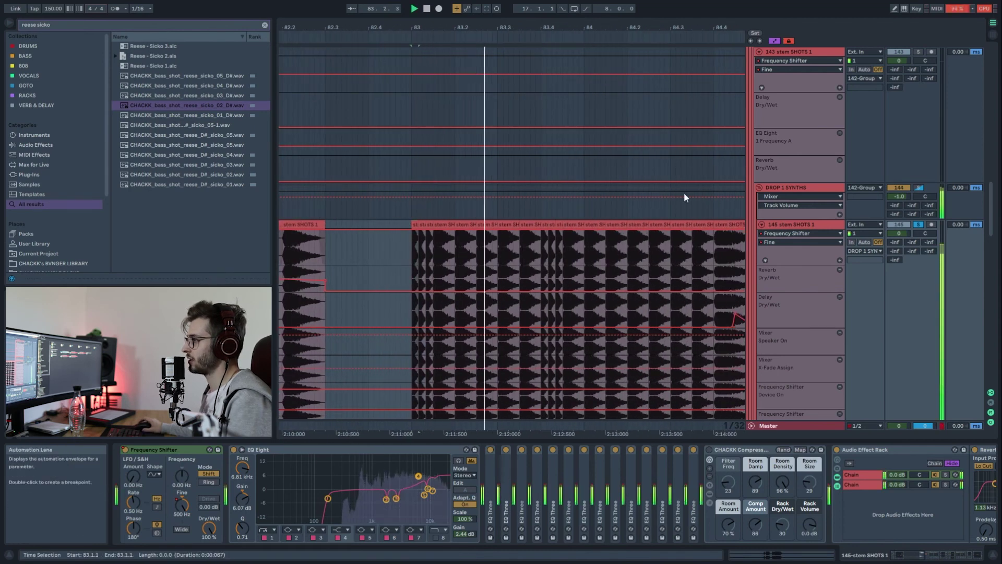
- Open the stem SHOTS 1 clip at 86.3.1 on track 145 and show its clip Transposition envelope
left_click_drag(566, 27, 437, 4)
scroll(543, 177, "down", 5)
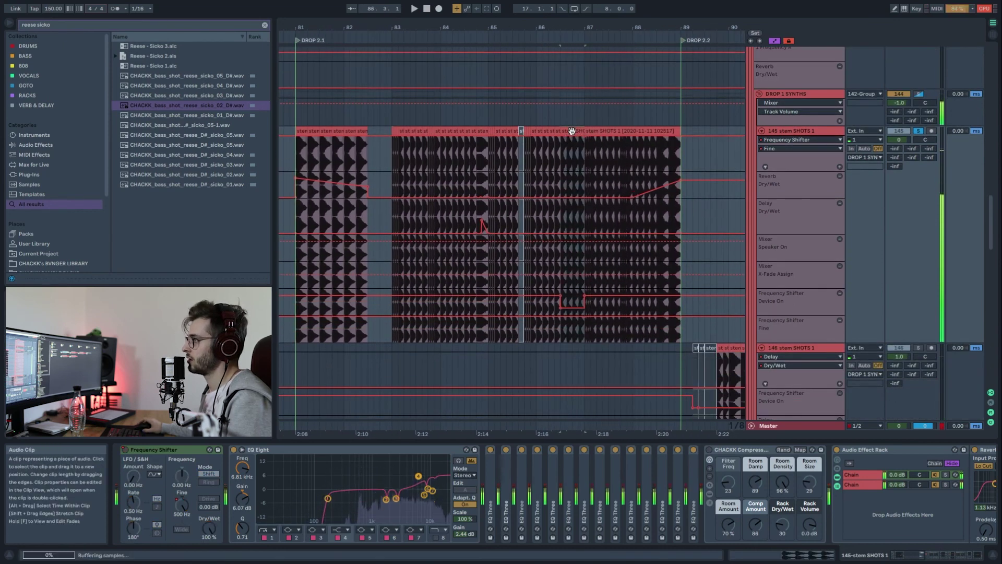
double_click(578, 131)
left_click(269, 170)
left_click(230, 188)
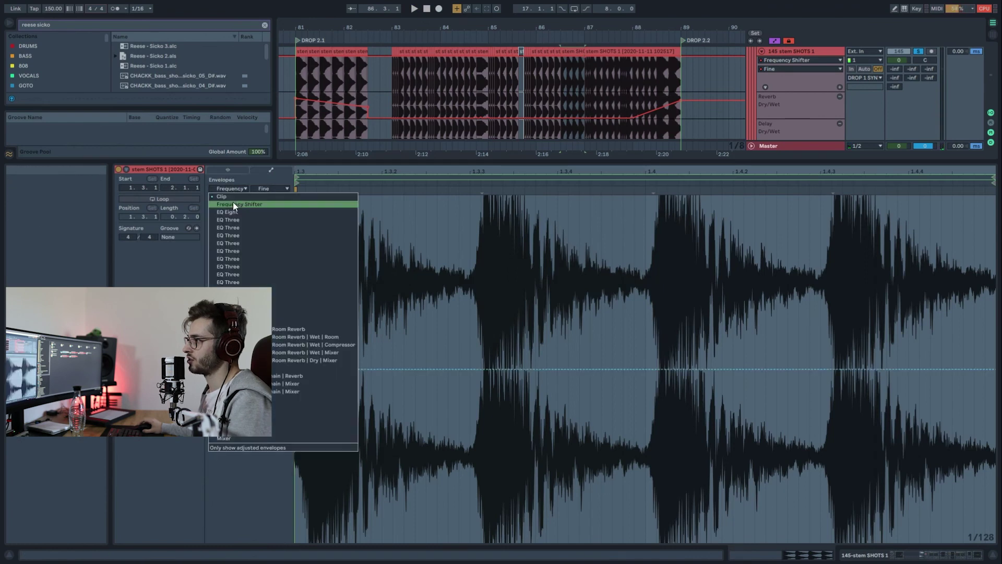
left_click(233, 199)
left_click(264, 188)
left_click(267, 204)
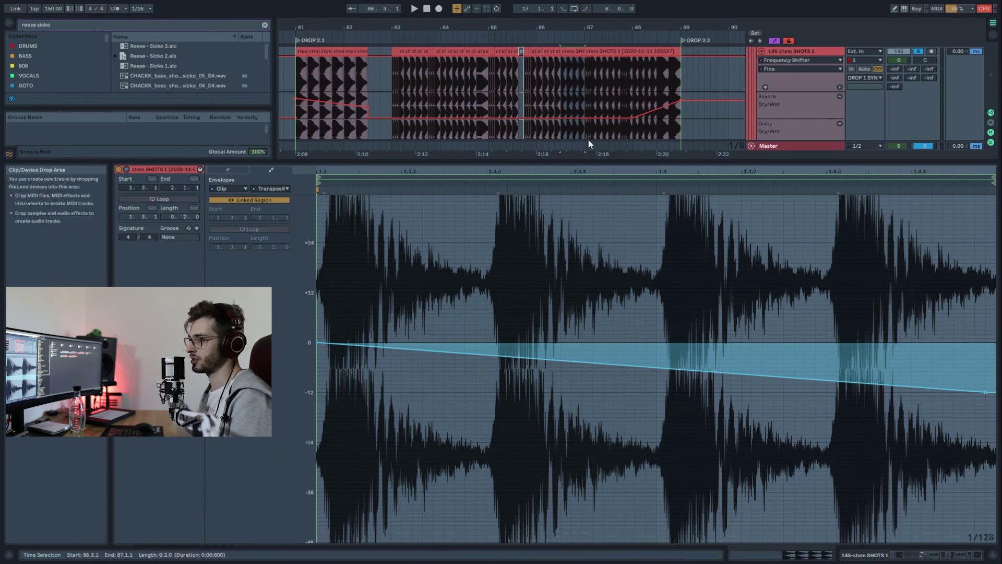
- Return to the arrangement, solo the 148 stem SHOTS 2 track and play it from 83.1.1
left_click_drag(585, 163, 621, 249)
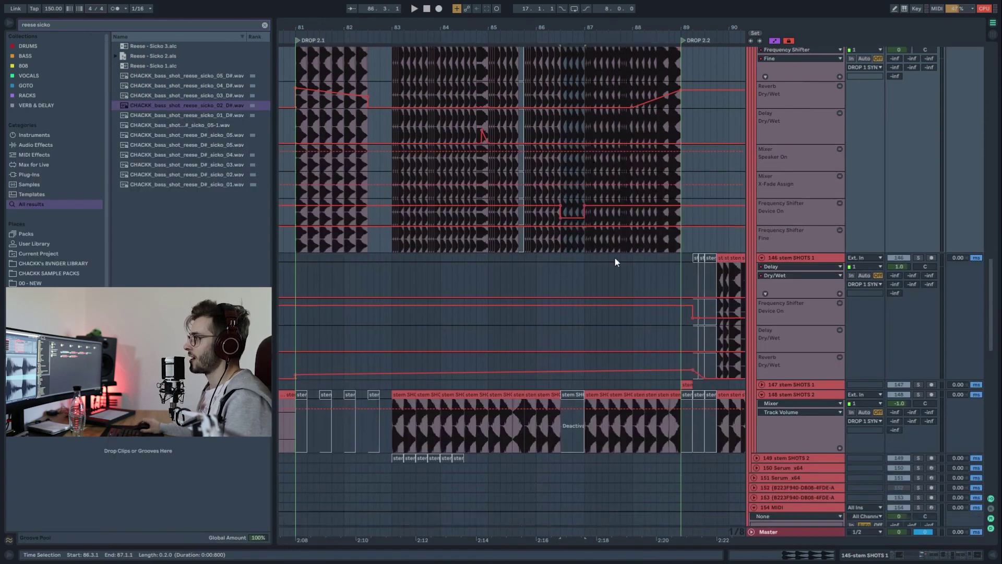
left_click(794, 322)
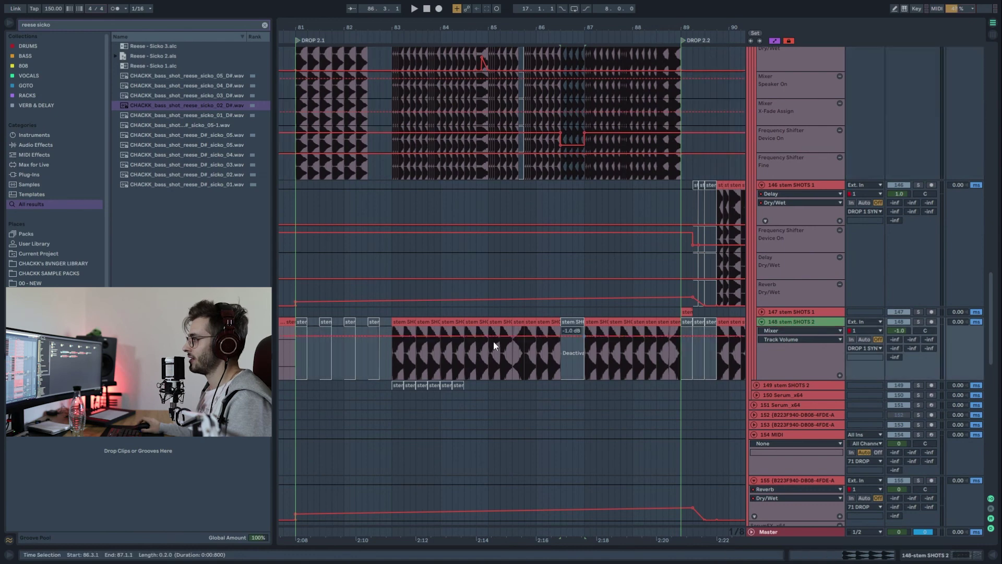
left_click(397, 319)
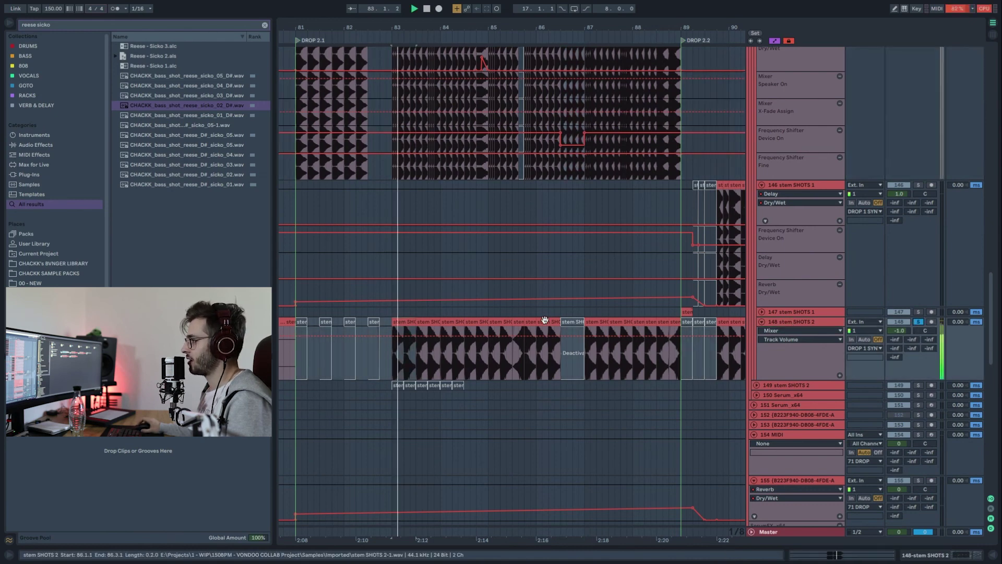
- Solo the 145 stem SHOTS 1 track as well and play both shots tracks together
scroll(864, 194, "up", 3)
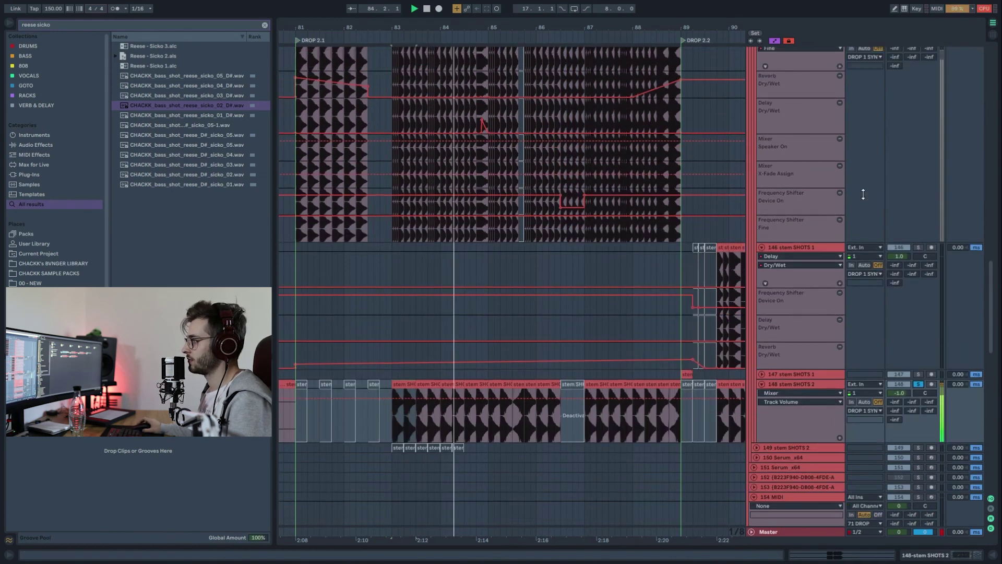
scroll(864, 194, "up", 5)
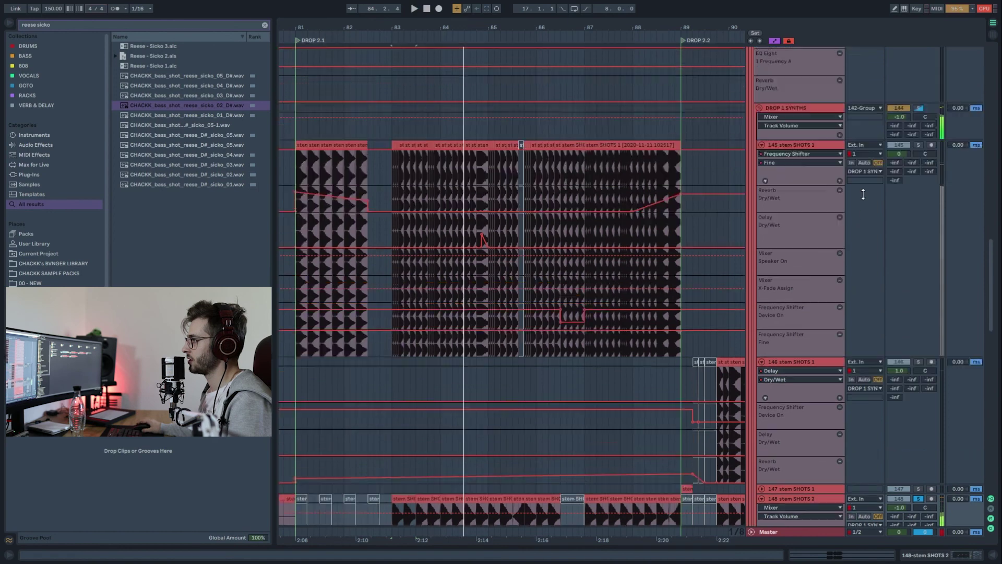
left_click(918, 146)
key("space")
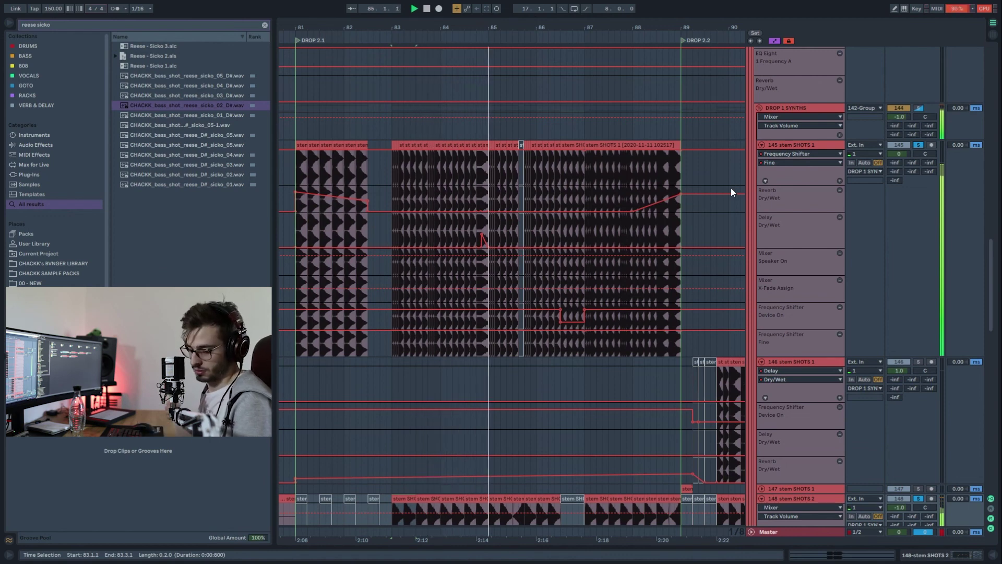
scroll(732, 191, "down", 2)
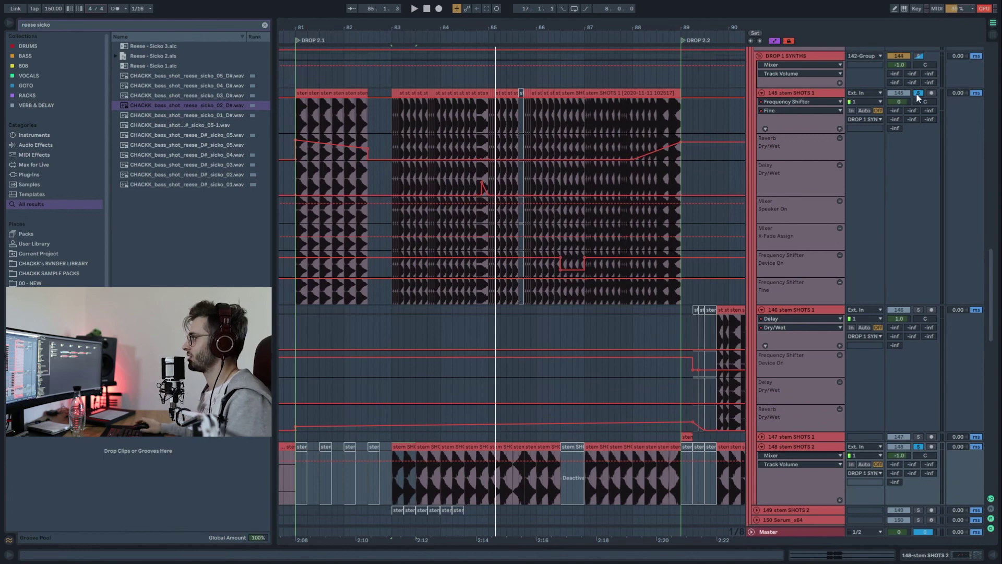
- Clear the solos on the shots tracks and fold the 142 Group
scroll(590, 158, "up", 5)
scroll(751, 154, "up", 4)
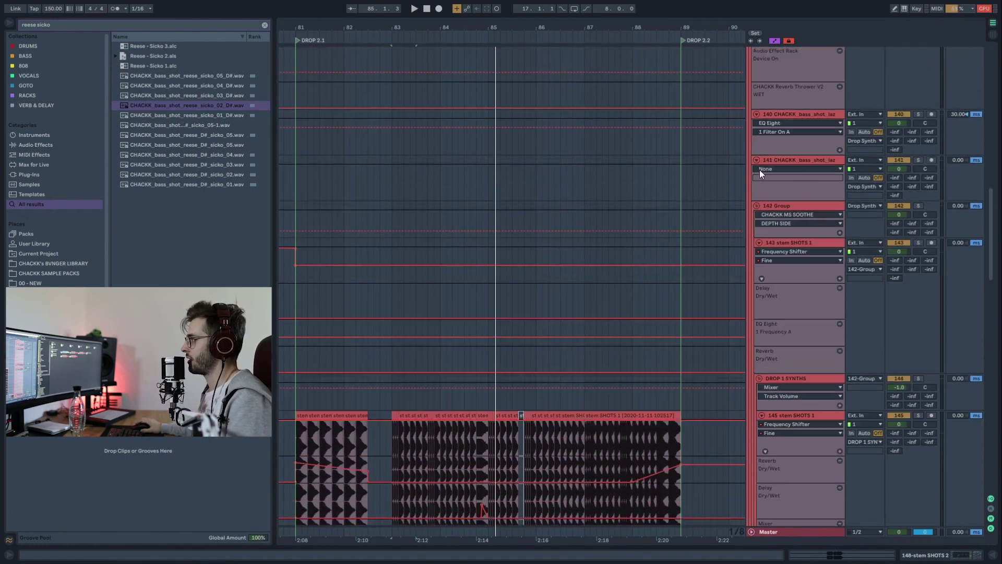
left_click(757, 207)
- Play the full mix from DROP 2.1 at 81.1.1 with no track soloed
scroll(726, 266, "down", 2)
scroll(725, 270, "down", 7)
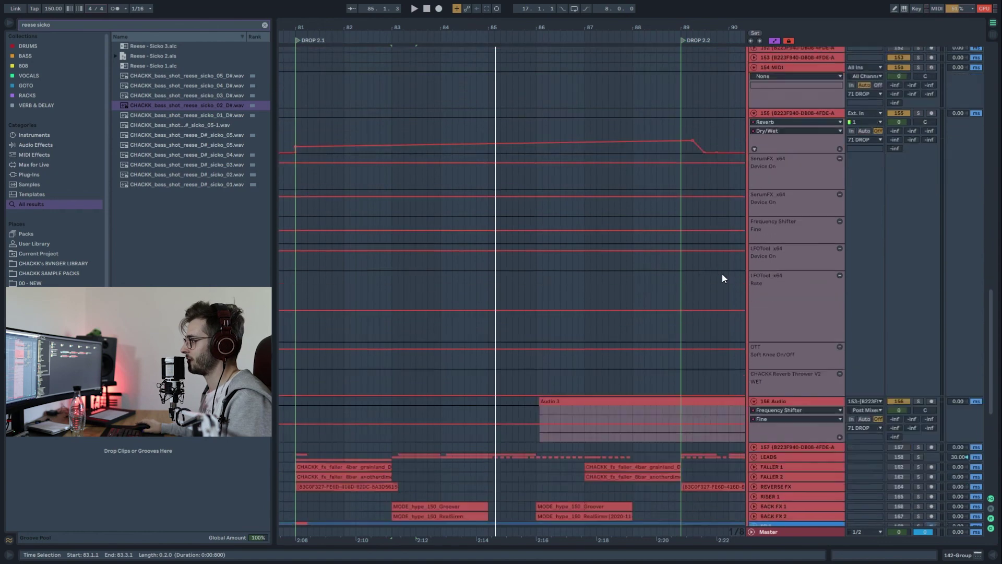
scroll(830, 339, "down", 2)
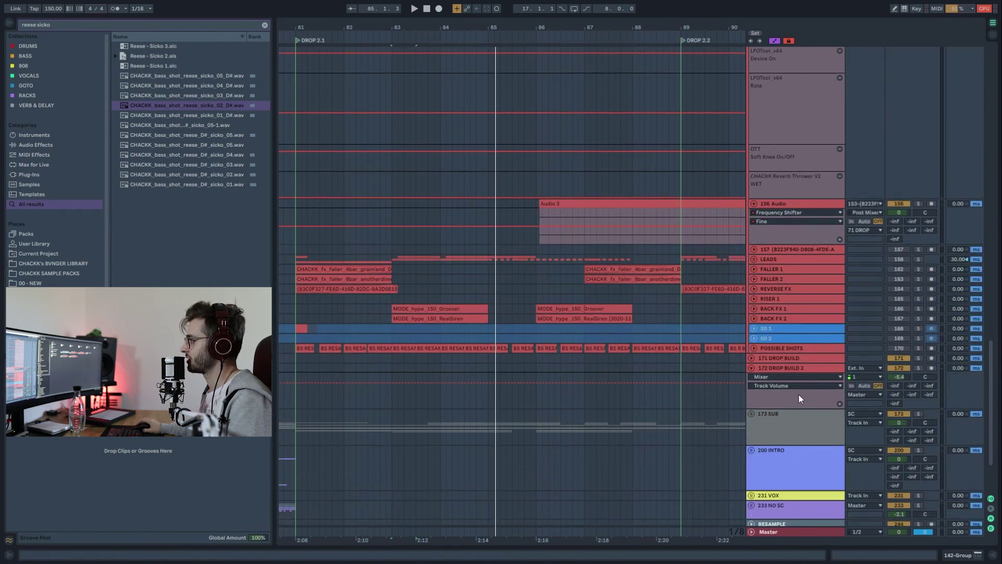
scroll(991, 425, "down", 3)
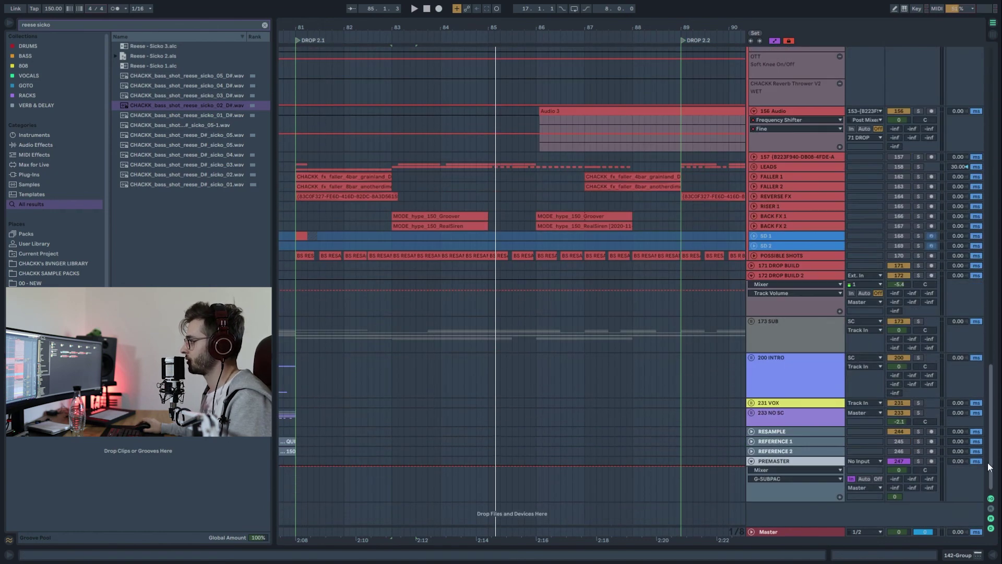
left_click(302, 336)
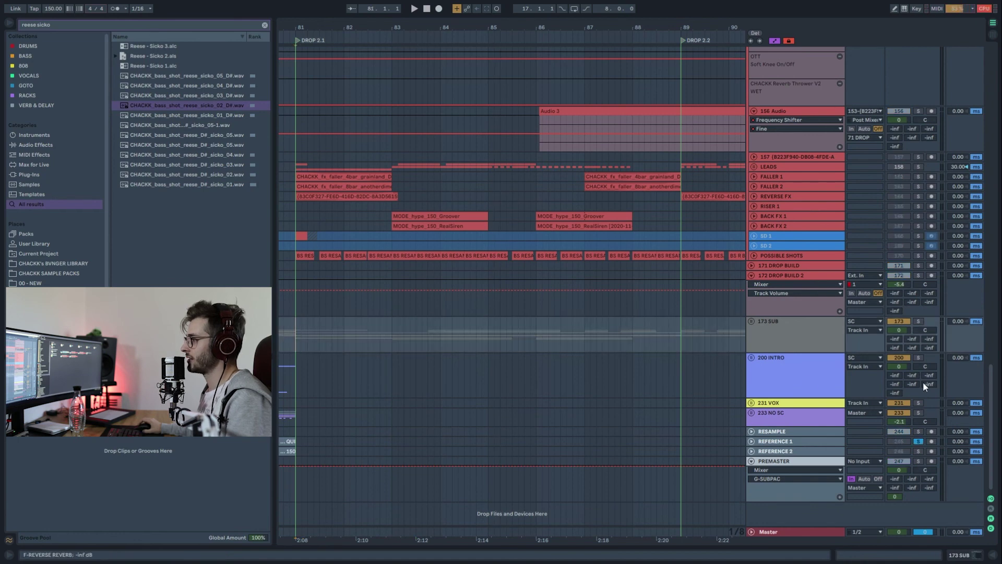
key("space")
- Examine the 71 DROP tracks towards DROP 2.2 during playback and fold the Drop Synth group
left_click_drag(536, 27, 473, 8)
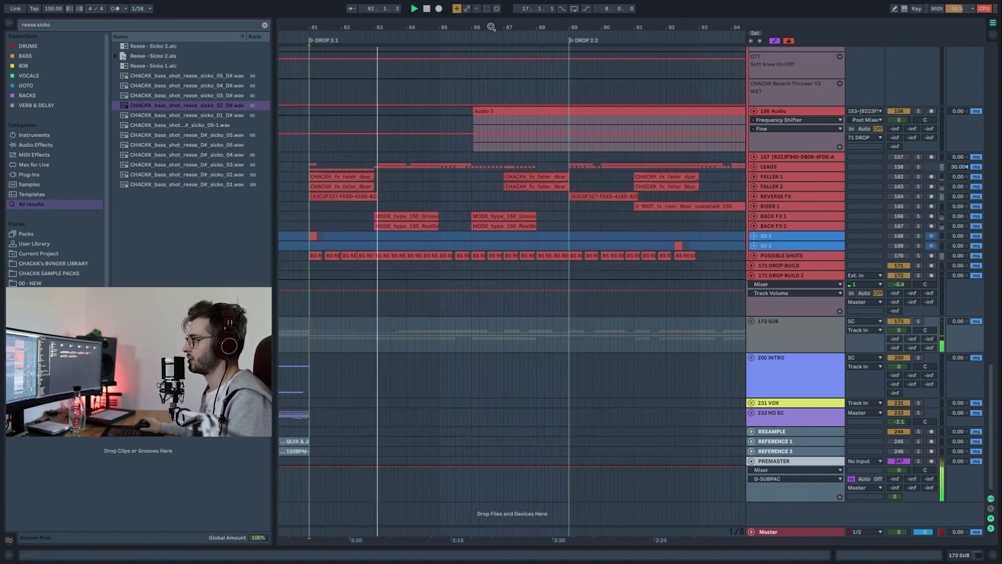
scroll(446, 230, "up", 10)
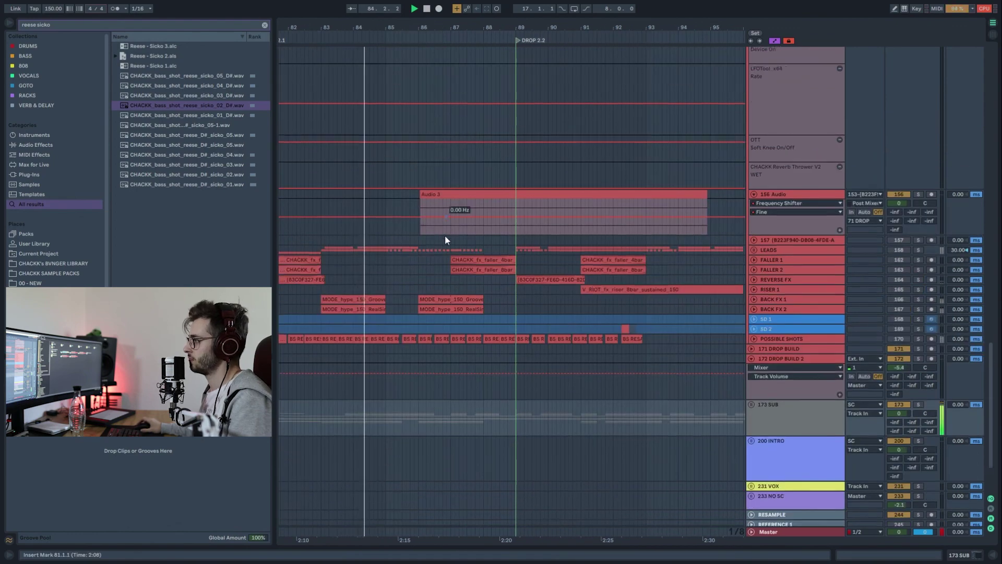
scroll(526, 239, "up", 15)
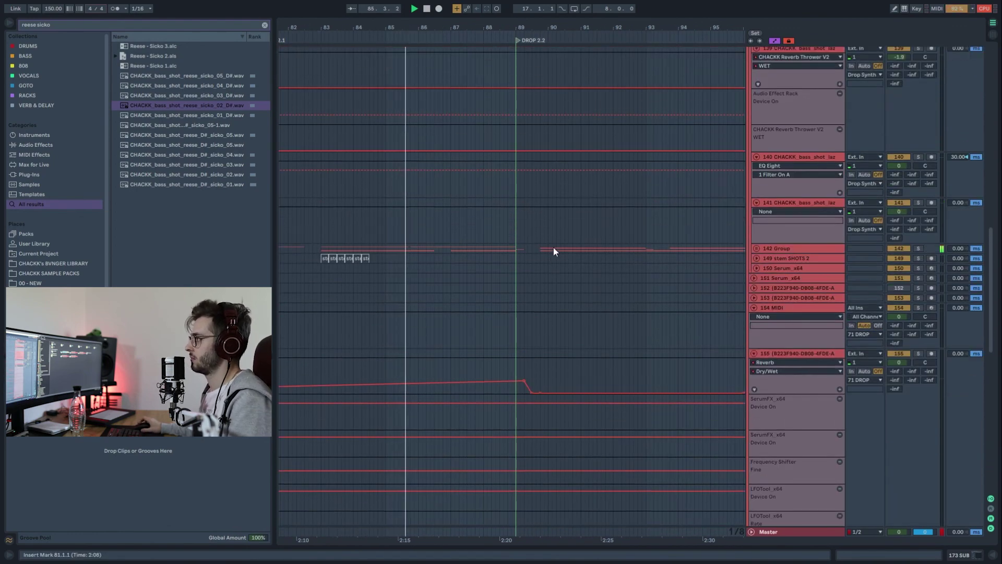
scroll(690, 172, "up", 8)
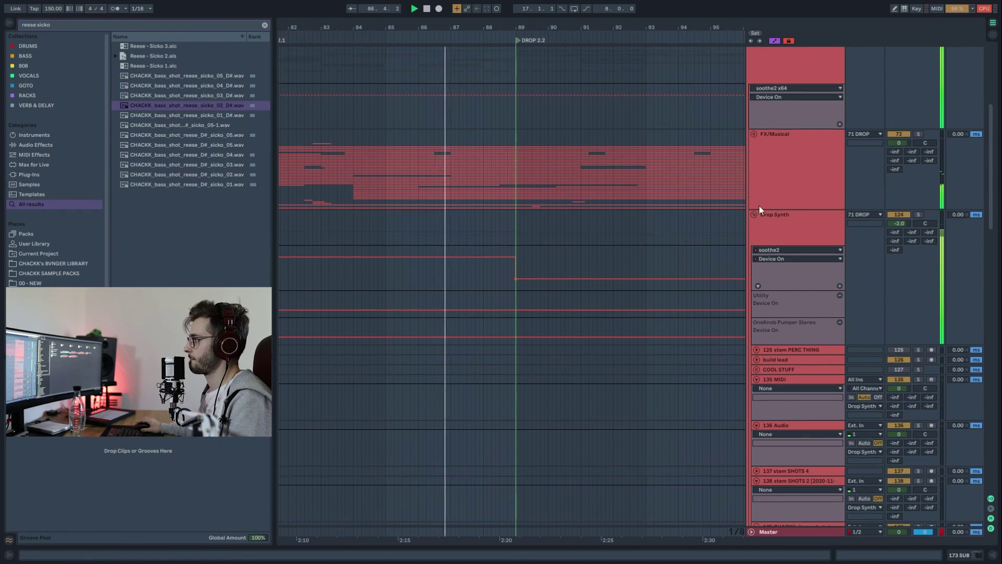
scroll(473, 101, "up", 5)
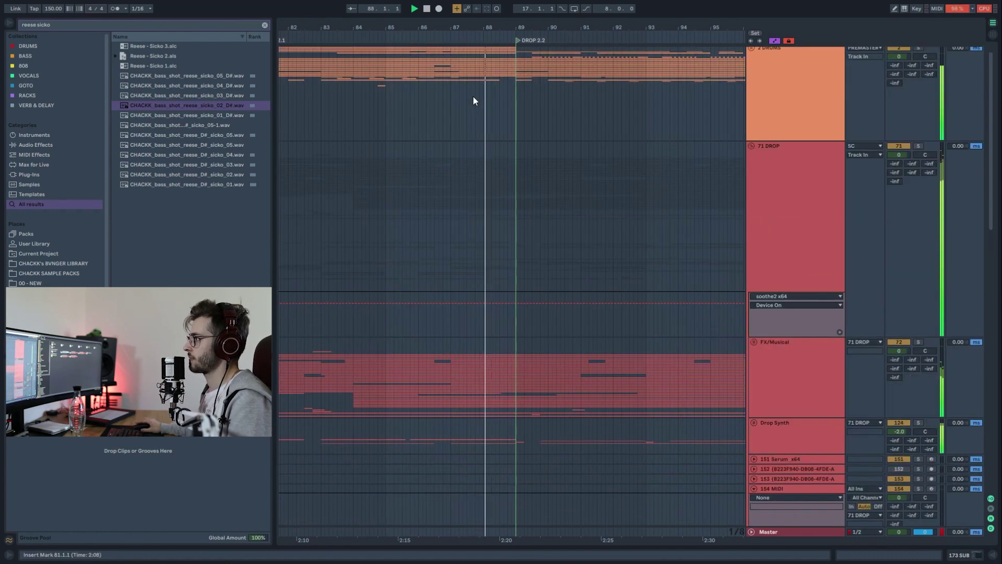